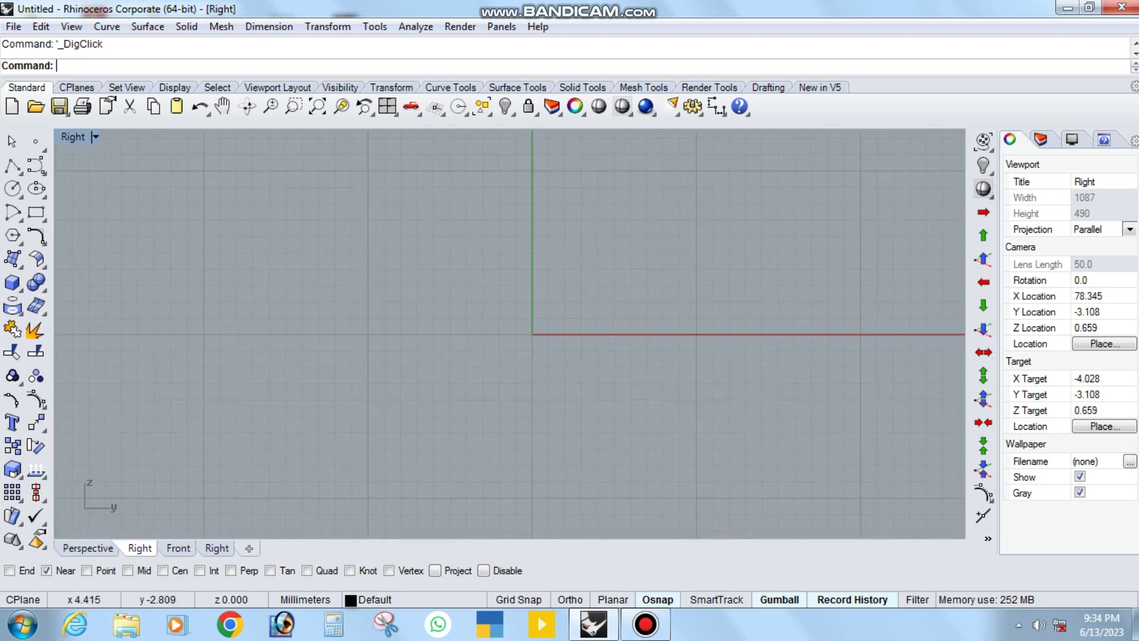
Step: Draw a circle centred at the origin
{"action": "left_click", "coordinate": [13, 188]}
{"action": "type", "text": "0"}
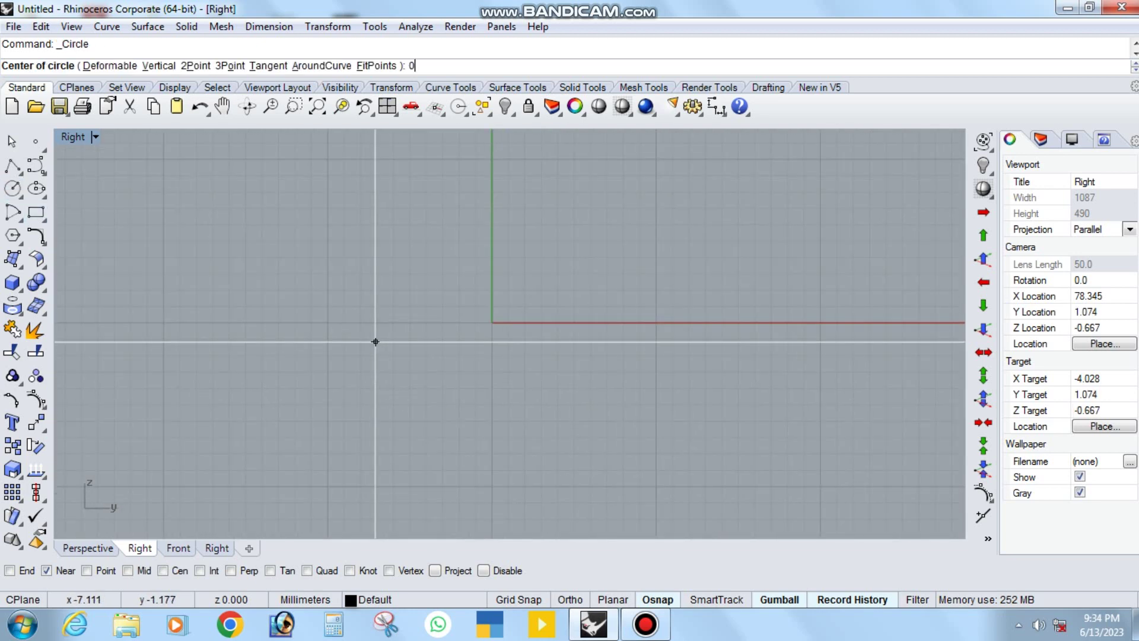
{"action": "key", "text": "Return"}
{"action": "key", "text": "Return"}
{"action": "scroll", "coordinate": [373, 341], "scroll_direction": "down", "scroll_amount": 1}
{"action": "right_click_drag", "start_coordinate": [374, 341], "coordinate": [417, 346]}
{"action": "scroll", "coordinate": [487, 296], "scroll_direction": "up", "scroll_amount": 1}
{"action": "scroll", "coordinate": [487, 297], "scroll_direction": "up", "scroll_amount": 2}
Step: Offset the circle inward to create a second concentric circle
{"action": "left_click", "coordinate": [294, 371]}
{"action": "type", "text": "Of"}
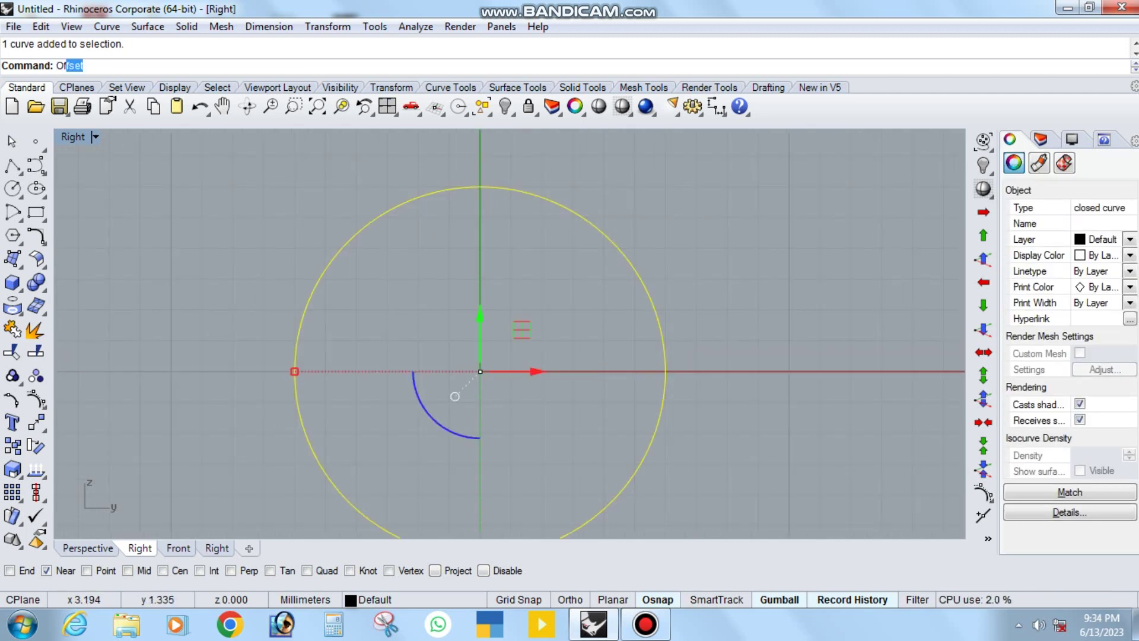
{"action": "key", "text": "Return"}
{"action": "left_click", "coordinate": [605, 261]}
{"action": "right_click_drag", "start_coordinate": [605, 261], "coordinate": [597, 220]}
Step: Draw a horizontal polyline from the origin out to the right
{"action": "left_click", "coordinate": [12, 167]}
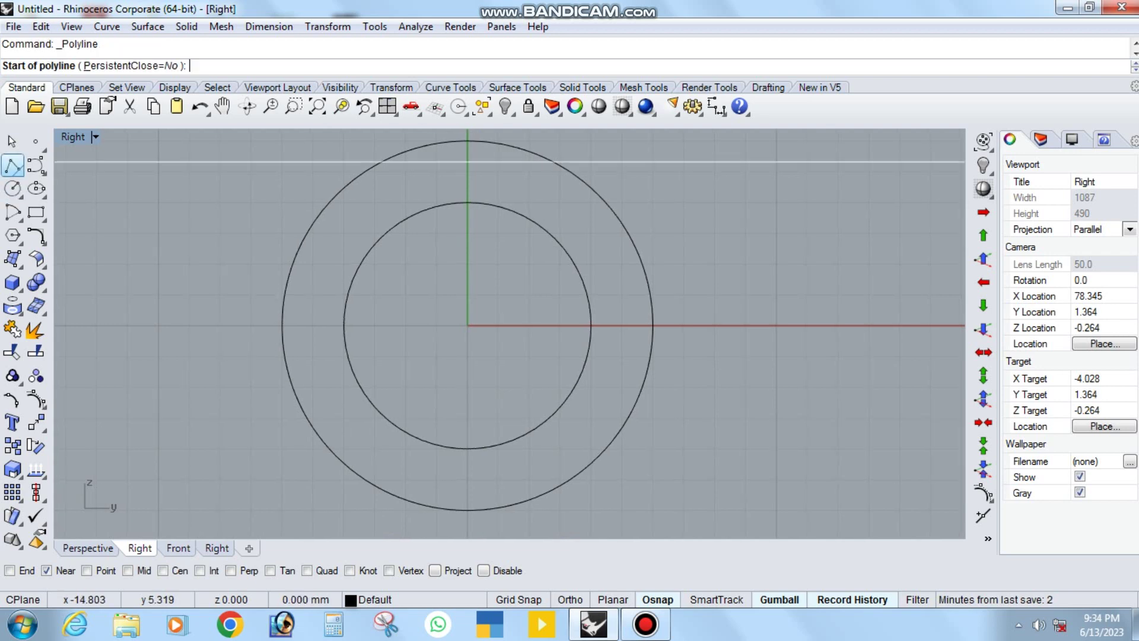
{"action": "type", "text": "0"}
{"action": "key", "text": "Return"}
{"action": "left_click", "coordinate": [870, 326]}
{"action": "right_click_drag", "start_coordinate": [645, 349], "coordinate": [601, 373]}
{"action": "key", "text": "Return"}
Step: Offset the horizontal line 3 to both sides
{"action": "left_click", "coordinate": [593, 349]}
{"action": "type", "text": "O"}
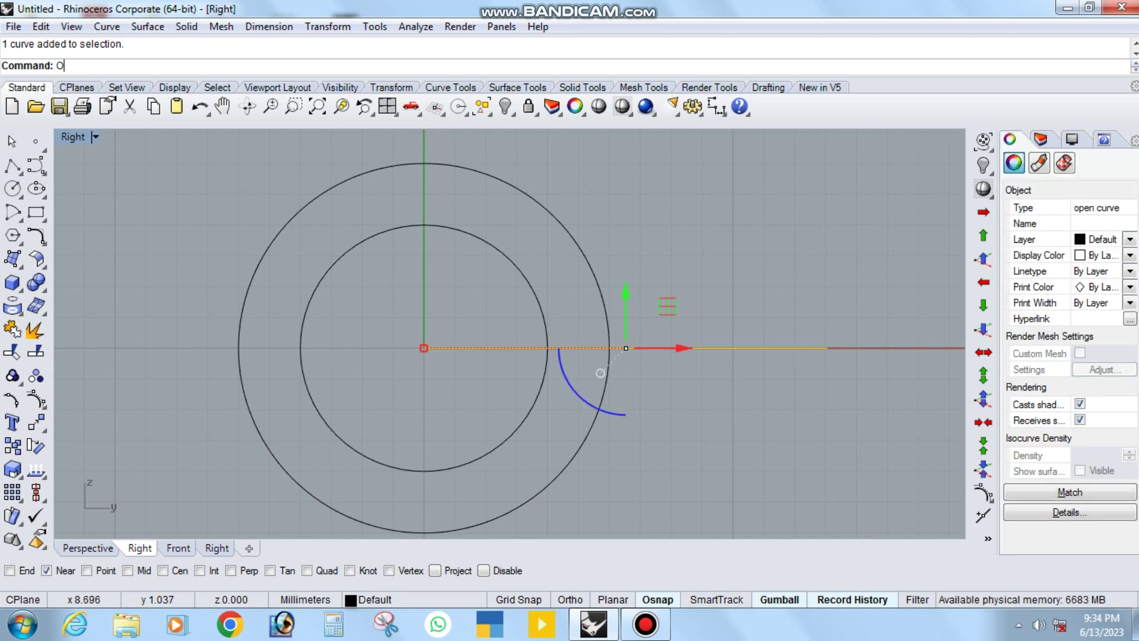
{"action": "type", "text": "ffset"}
{"action": "key", "text": "Return"}
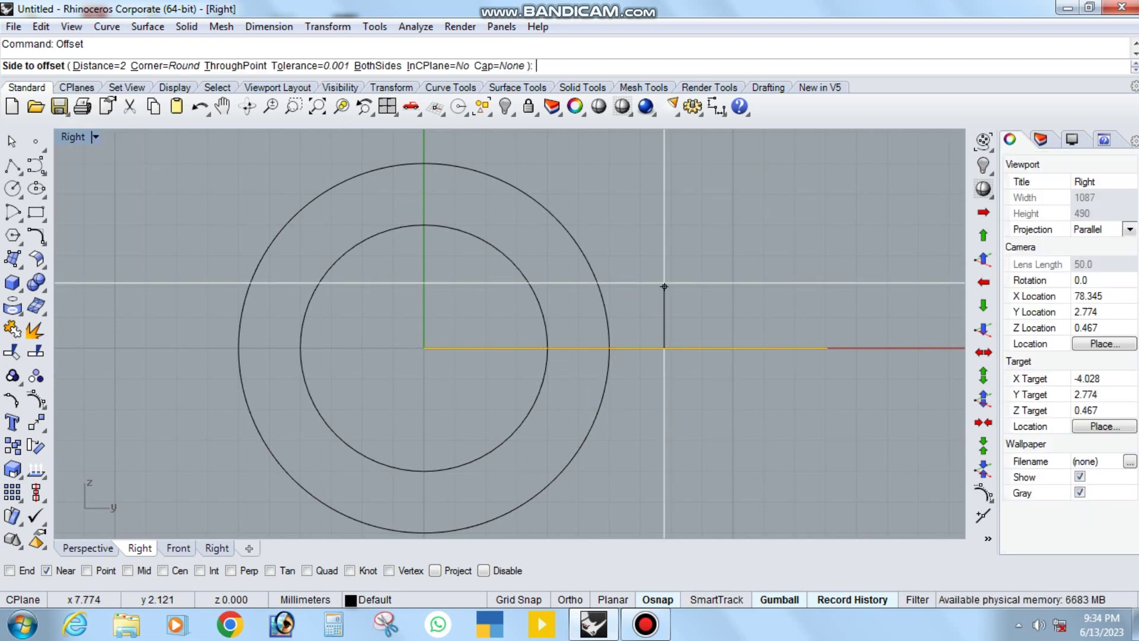
{"action": "type", "text": "3"}
{"action": "key", "text": "Return"}
{"action": "mouse_move", "coordinate": [600, 369]}
{"action": "right_mouse_down"}
{"action": "mouse_move", "coordinate": [607, 321]}
{"action": "mouse_move", "coordinate": [621, 361]}
{"action": "right_mouse_up"}
Step: Measure the 6.00 gap between the offset lines, then cancel the dimension
{"action": "key", "text": "Escape"}
{"action": "left_click", "coordinate": [716, 107]}
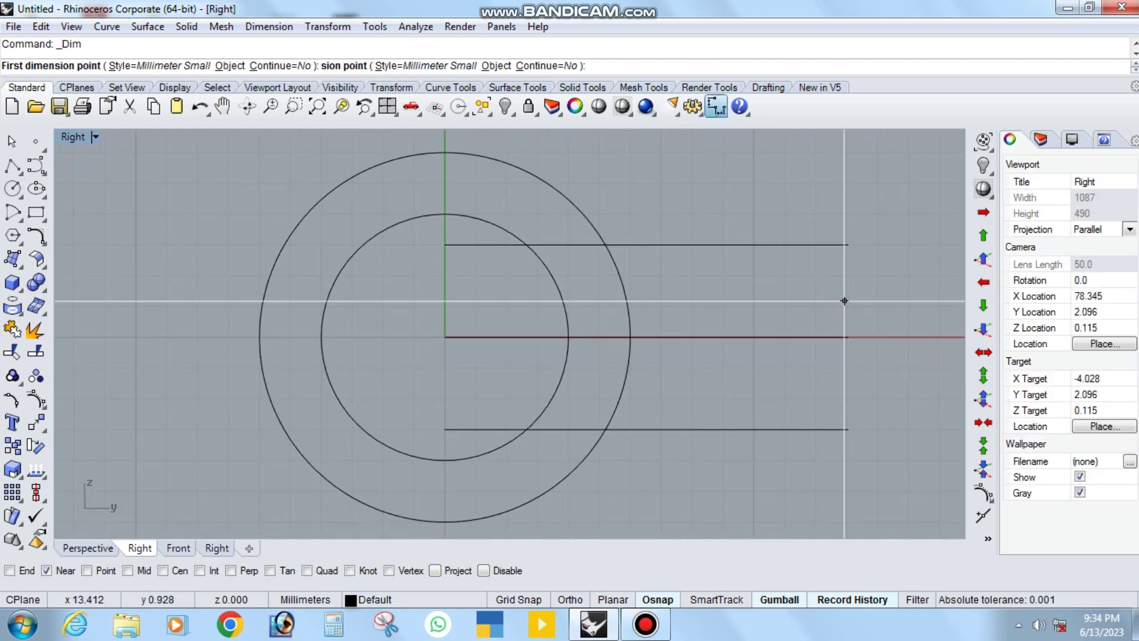
{"action": "left_click", "coordinate": [849, 244]}
{"action": "left_click", "coordinate": [849, 429]}
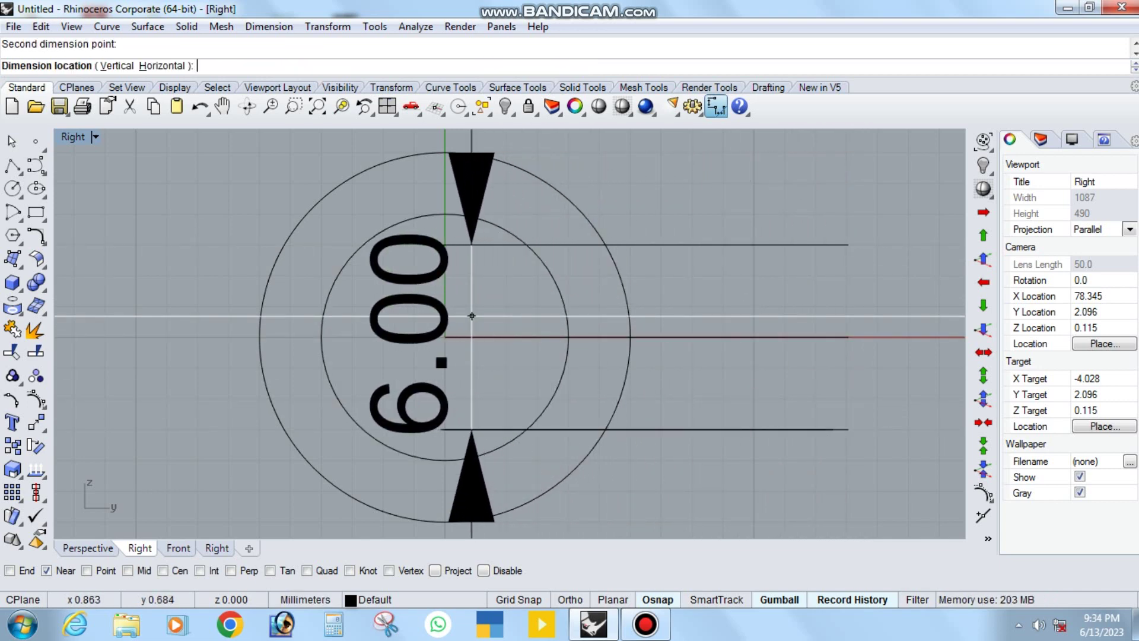
{"action": "key", "text": "Escape"}
{"action": "right_click_drag", "start_coordinate": [468, 318], "coordinate": [532, 320]}
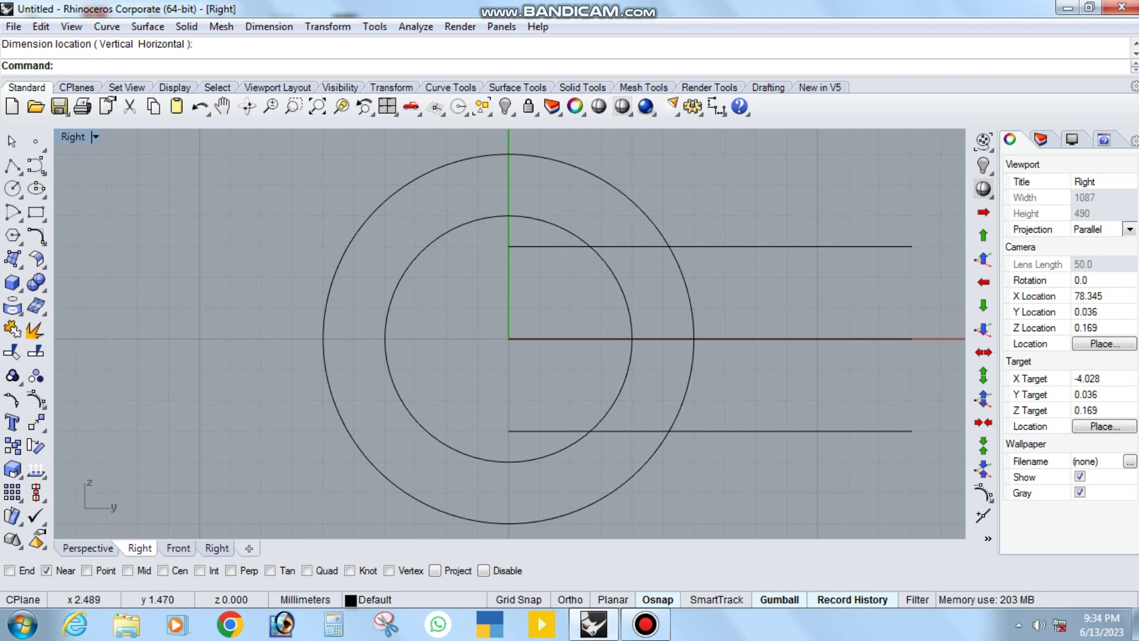
Step: Replace the inner circle with a new one offset 1.5 inside the outer circle
{"action": "left_click", "coordinate": [556, 221]}
{"action": "key", "text": "Delete"}
{"action": "left_click", "coordinate": [617, 196]}
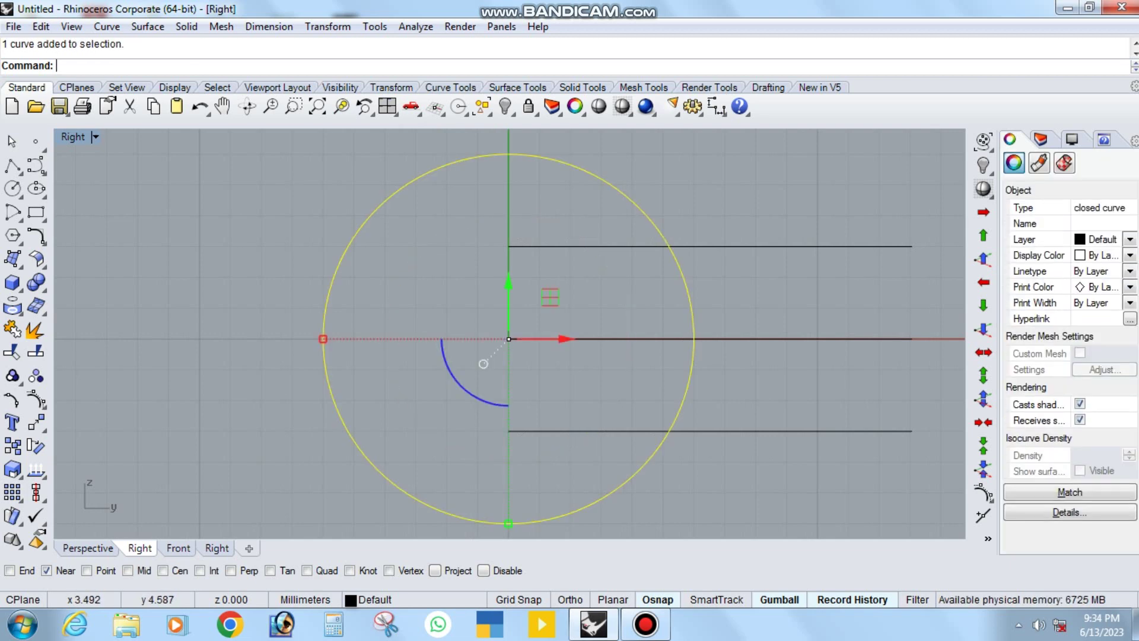
{"action": "type", "text": "Offset"}
{"action": "key", "text": "Return"}
{"action": "type", "text": "1"}
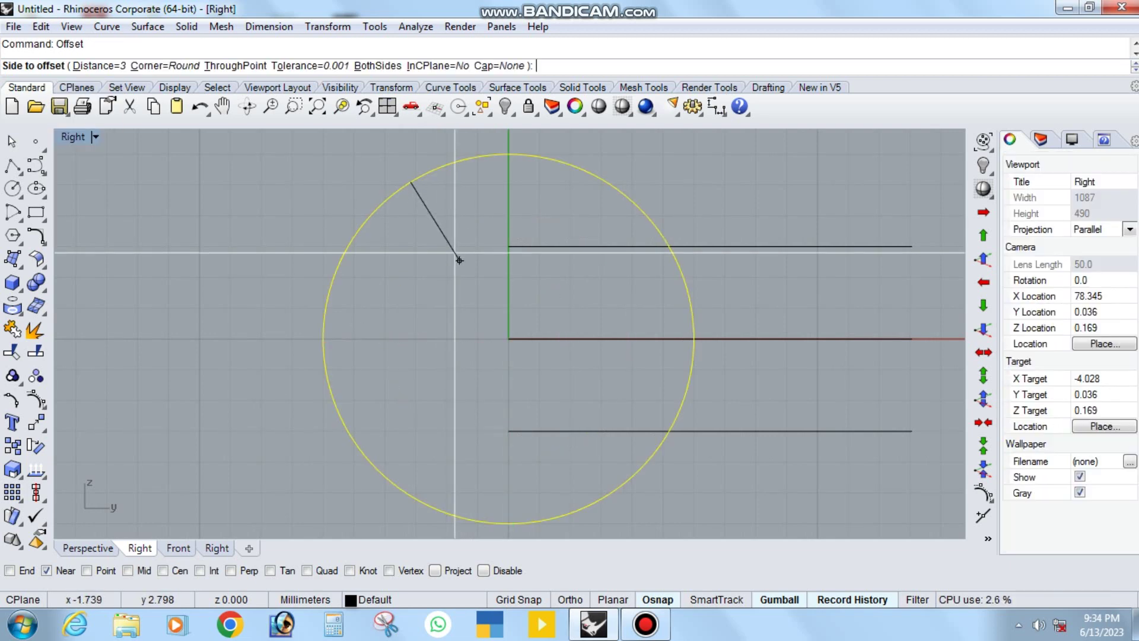
{"action": "type", "text": ".5"}
{"action": "key", "text": "Return"}
{"action": "type", "text": "5"}
{"action": "key", "text": "Return"}
{"action": "left_click", "coordinate": [460, 260]}
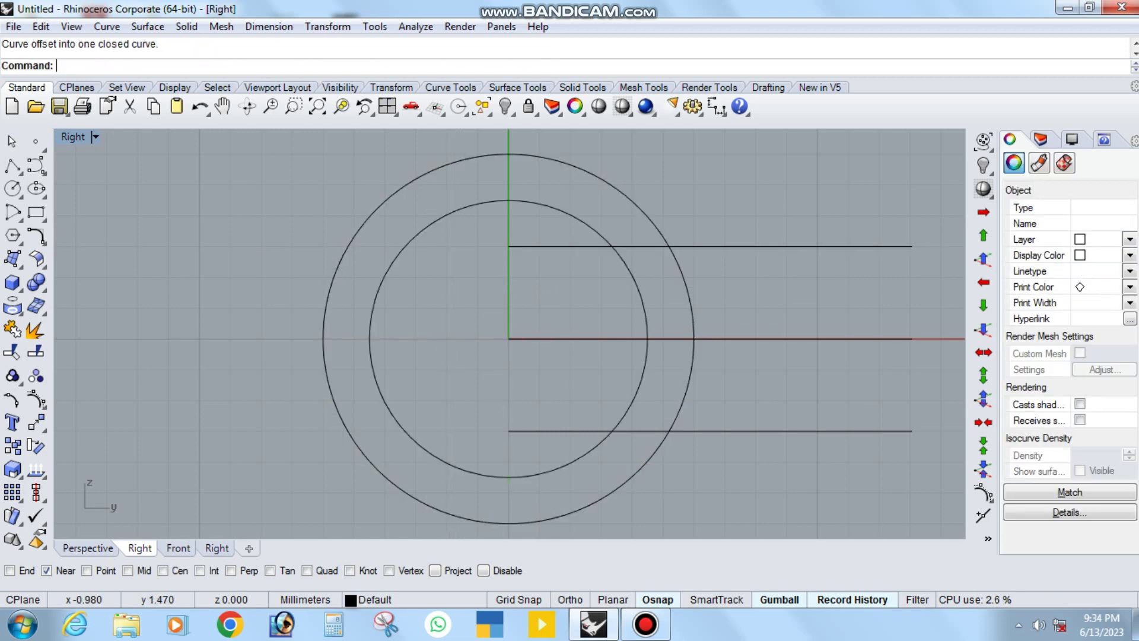
Step: Window-select the circles and horizontal lines
{"action": "right_click_drag", "start_coordinate": [459, 260], "coordinate": [437, 252]}
{"action": "right_click_drag", "start_coordinate": [654, 312], "coordinate": [618, 306]}
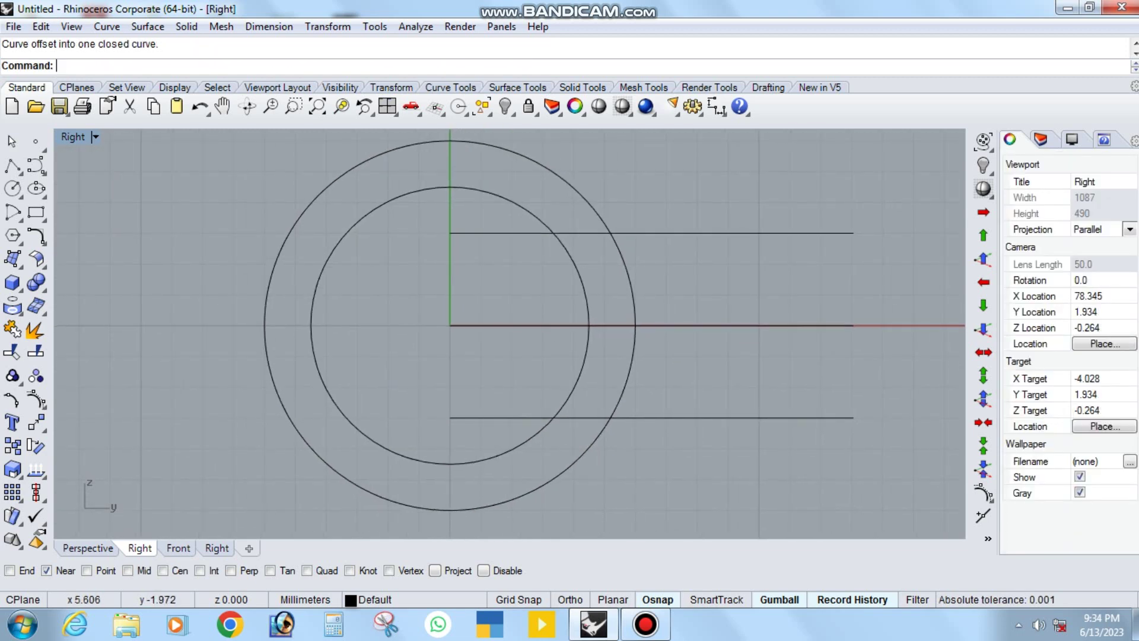
{"action": "left_click_drag", "start_coordinate": [681, 387], "coordinate": [574, 418]}
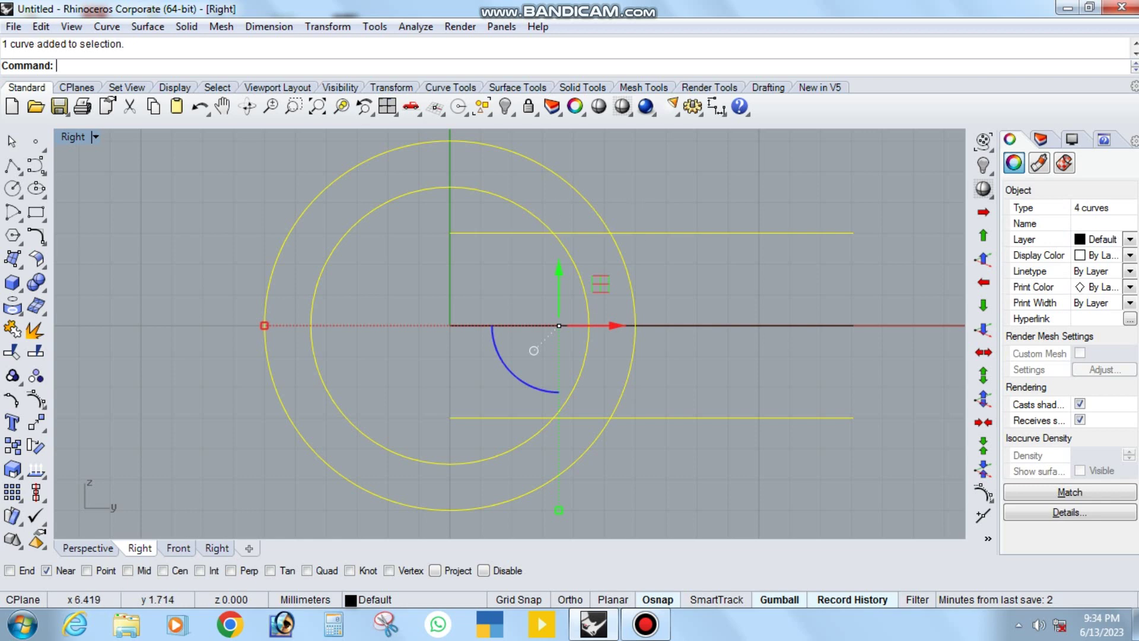
Step: Trim away the right arcs of both circles and the unwanted line part
{"action": "left_click", "coordinate": [12, 351]}
{"action": "left_click", "coordinate": [634, 332]}
{"action": "left_click", "coordinate": [588, 332]}
{"action": "left_click", "coordinate": [742, 232]}
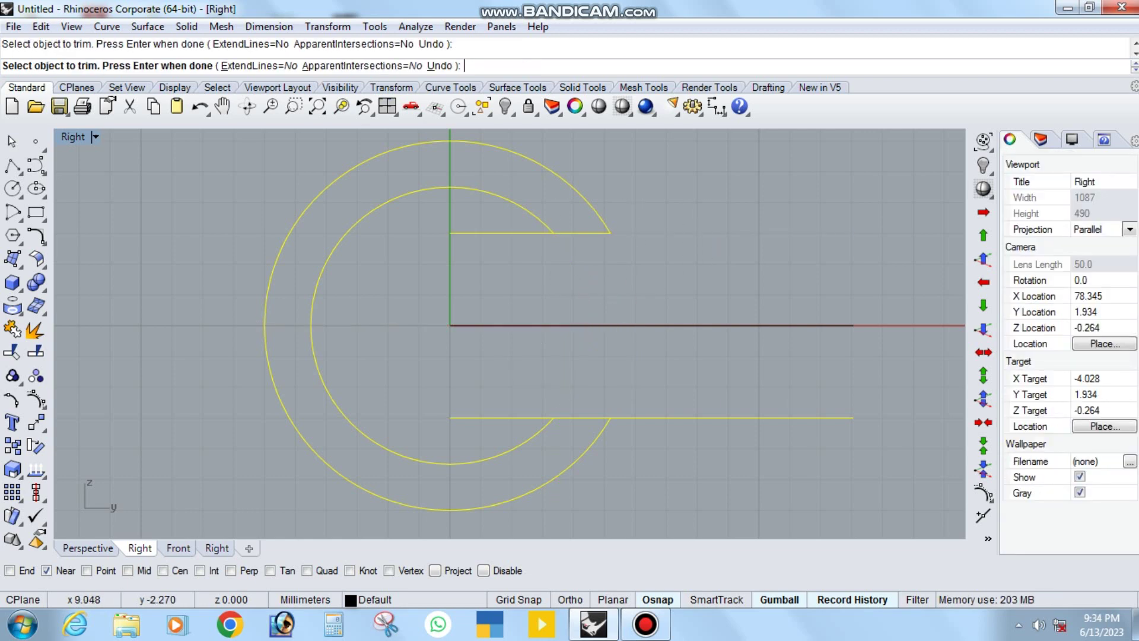
{"action": "key", "text": "Return"}
{"action": "key", "text": "Escape"}
Step: Trim the leftover line piece inside the ring, using the arcs and bottom line as cutters
{"action": "right_click_drag", "start_coordinate": [375, 382], "coordinate": [436, 383]}
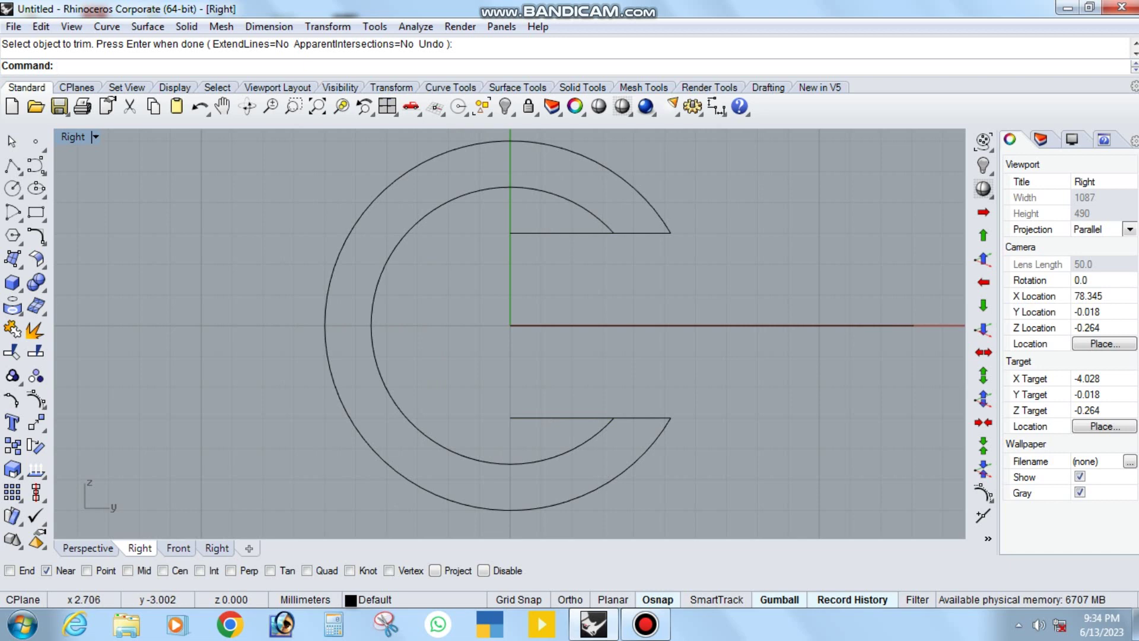
{"action": "left_click_drag", "start_coordinate": [593, 451], "coordinate": [472, 350]}
{"action": "left_click", "coordinate": [12, 351]}
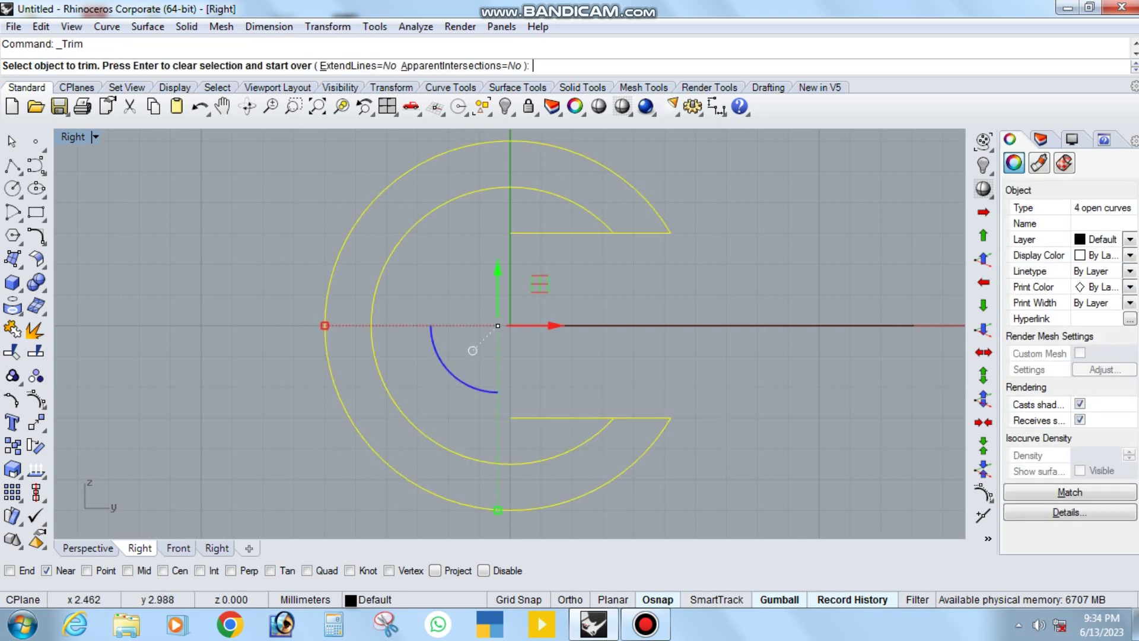
{"action": "left_click", "coordinate": [564, 233]}
{"action": "key", "text": "Return"}
{"action": "right_click_drag", "start_coordinate": [558, 418], "coordinate": [544, 427]}
{"action": "left_click", "coordinate": [653, 334]}
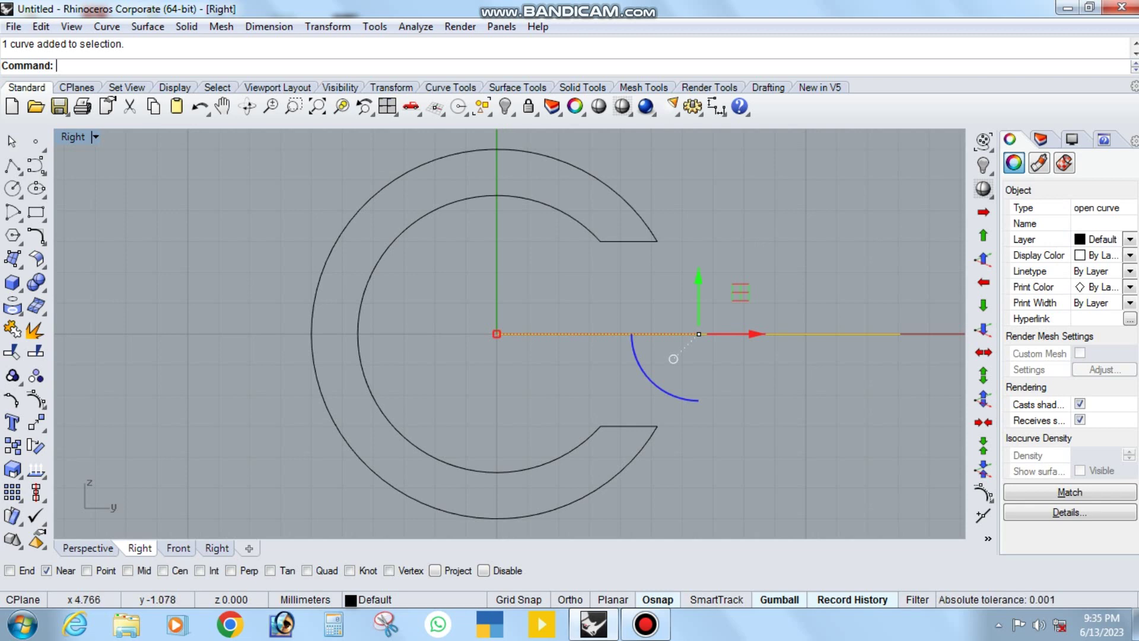
Step: Split the outer and inner arcs at the horizontal centre line
{"action": "left_click_drag", "start_coordinate": [673, 359], "coordinate": [724, 334]}
{"action": "right_click_drag", "start_coordinate": [673, 358], "coordinate": [786, 354]}
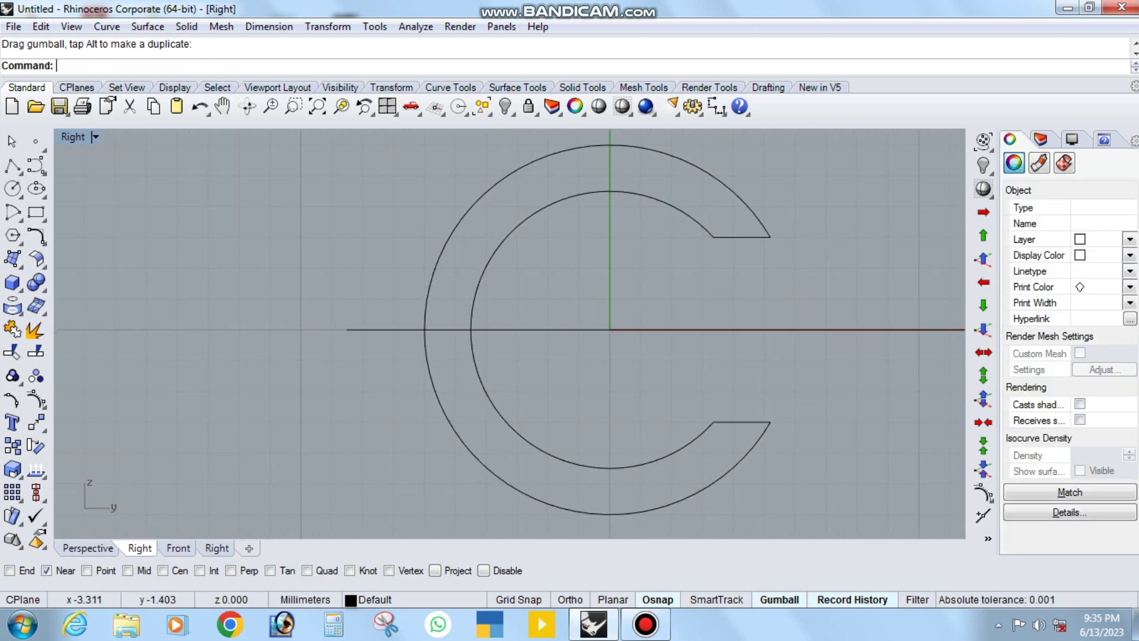
{"action": "left_click", "coordinate": [36, 351]}
{"action": "left_click", "coordinate": [450, 237]}
{"action": "left_click", "coordinate": [490, 399]}
{"action": "key", "text": "Return"}
{"action": "left_click", "coordinate": [385, 330]}
{"action": "key", "text": "Return"}
Step: Hide the lower half of the C
{"action": "right_click_drag", "start_coordinate": [593, 386], "coordinate": [535, 385]}
{"action": "left_click_drag", "start_coordinate": [741, 439], "coordinate": [416, 356]}
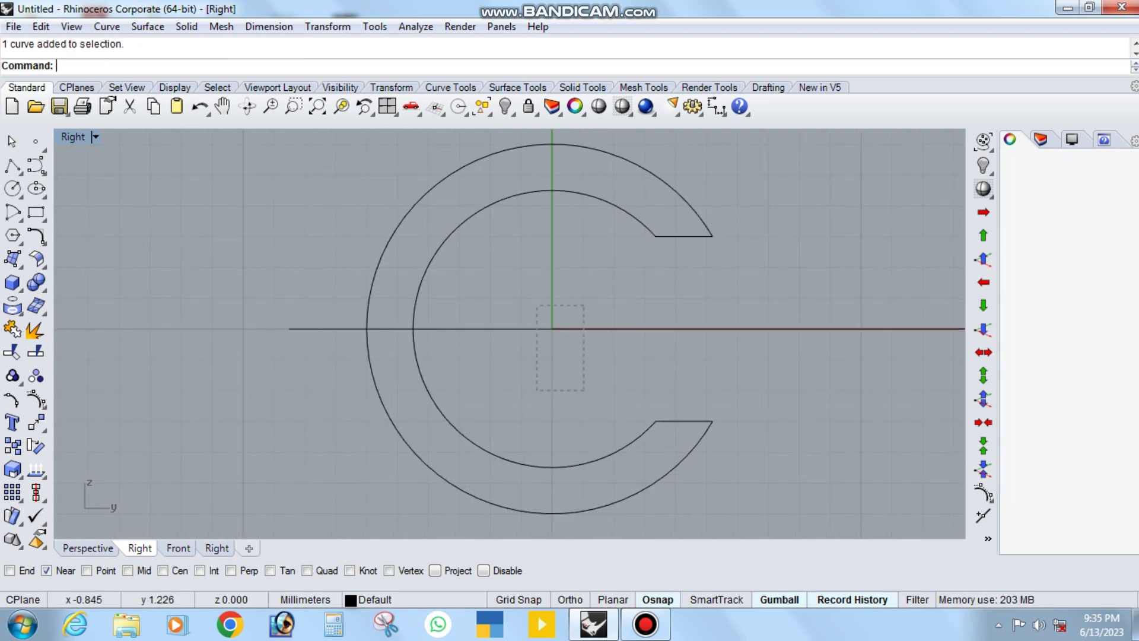
{"action": "left_click", "coordinate": [506, 107]}
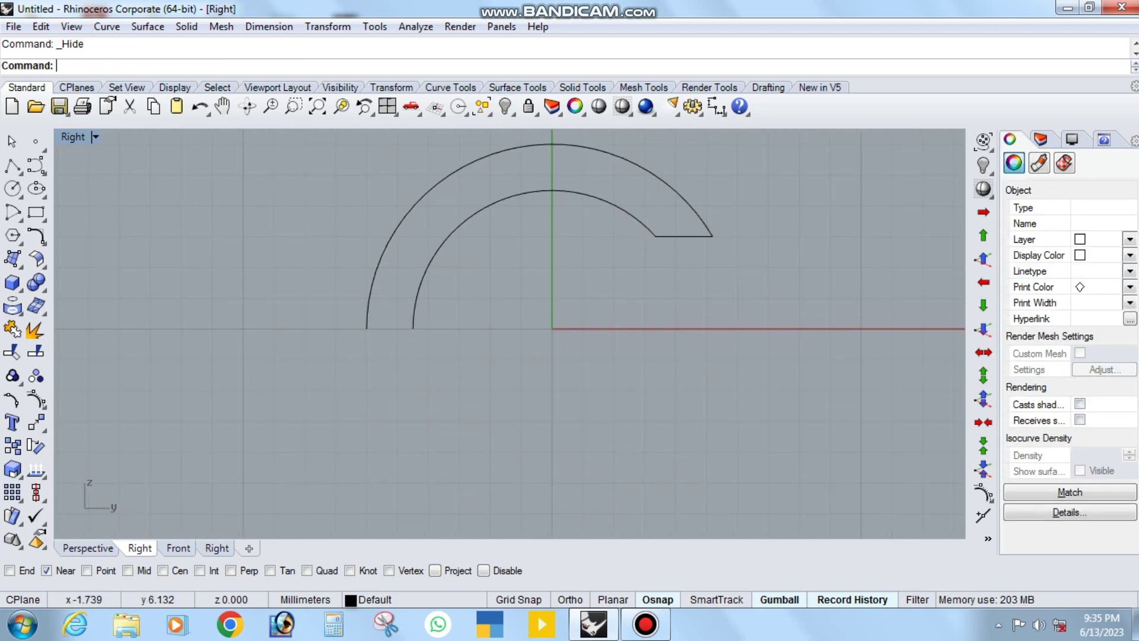
{"action": "right_click_drag", "start_coordinate": [534, 296], "coordinate": [546, 381]}
Step: Close the gap between the upper arc ends with a line and join the upper half
{"action": "left_click", "coordinate": [13, 167]}
{"action": "left_click", "coordinate": [378, 412]}
{"action": "left_click", "coordinate": [378, 412]}
{"action": "left_click", "coordinate": [425, 412]}
{"action": "scroll", "coordinate": [514, 374], "scroll_direction": "down", "scroll_amount": 5}
{"action": "key", "text": "Return"}
{"action": "key", "text": "ctrl+a"}
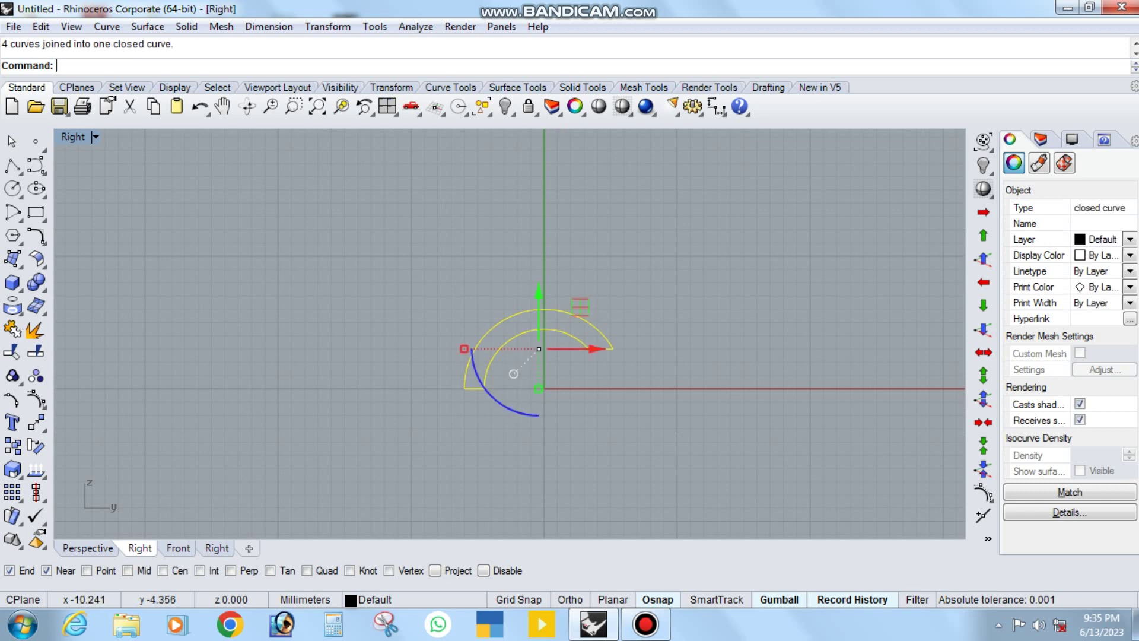
{"action": "key", "text": "Escape"}
Step: Show the hidden lower half again and delete it
{"action": "right_click", "coordinate": [505, 106]}
{"action": "scroll", "coordinate": [494, 423], "scroll_direction": "up", "scroll_amount": 3}
{"action": "left_click_drag", "start_coordinate": [554, 370], "coordinate": [473, 507]}
{"action": "key", "text": "Delete"}
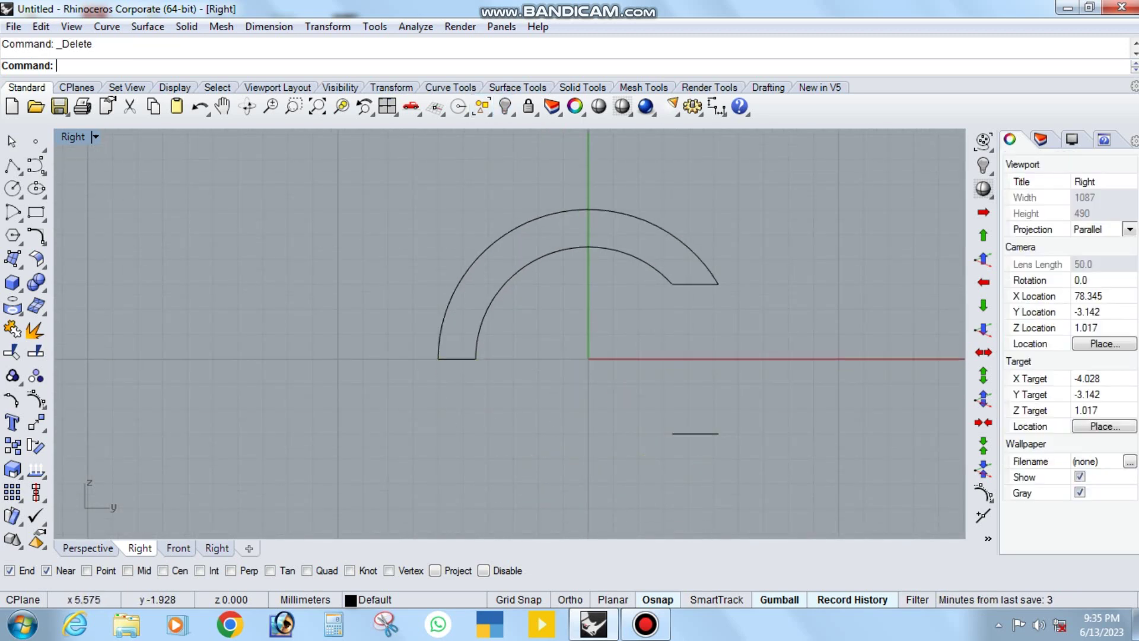
Step: Mirror the closed upper half across the horizontal axis through 0
{"action": "key", "text": "ctrl+a"}
{"action": "type", "text": "mirror"}
{"action": "key", "text": "Return"}
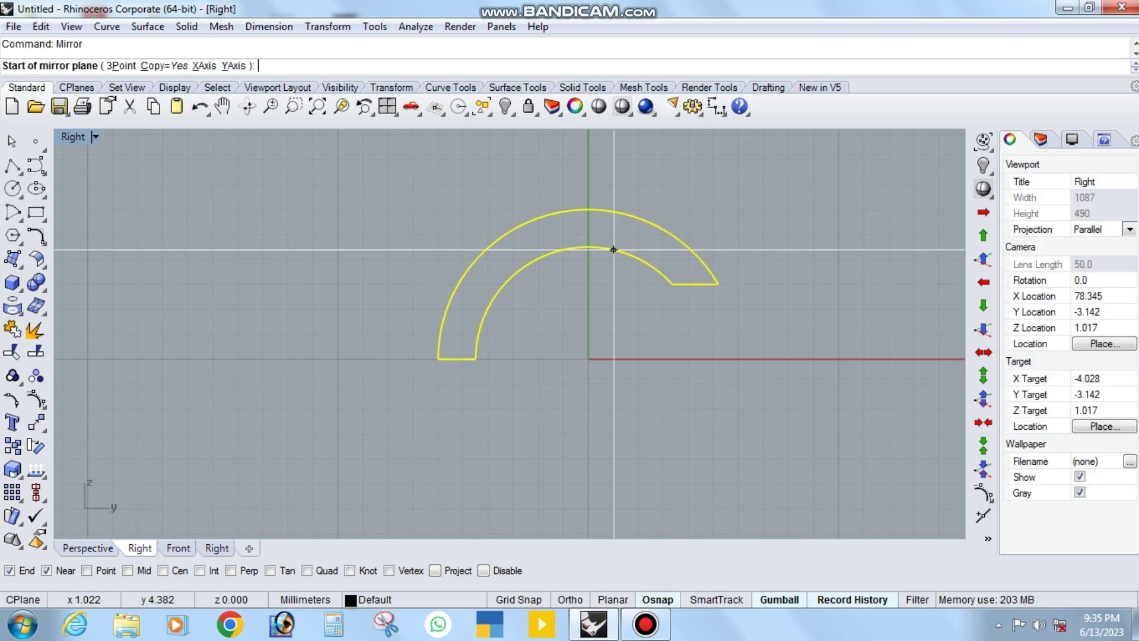
{"action": "type", "text": "0"}
{"action": "key", "text": "Return"}
{"action": "left_click", "coordinate": [800, 359]}
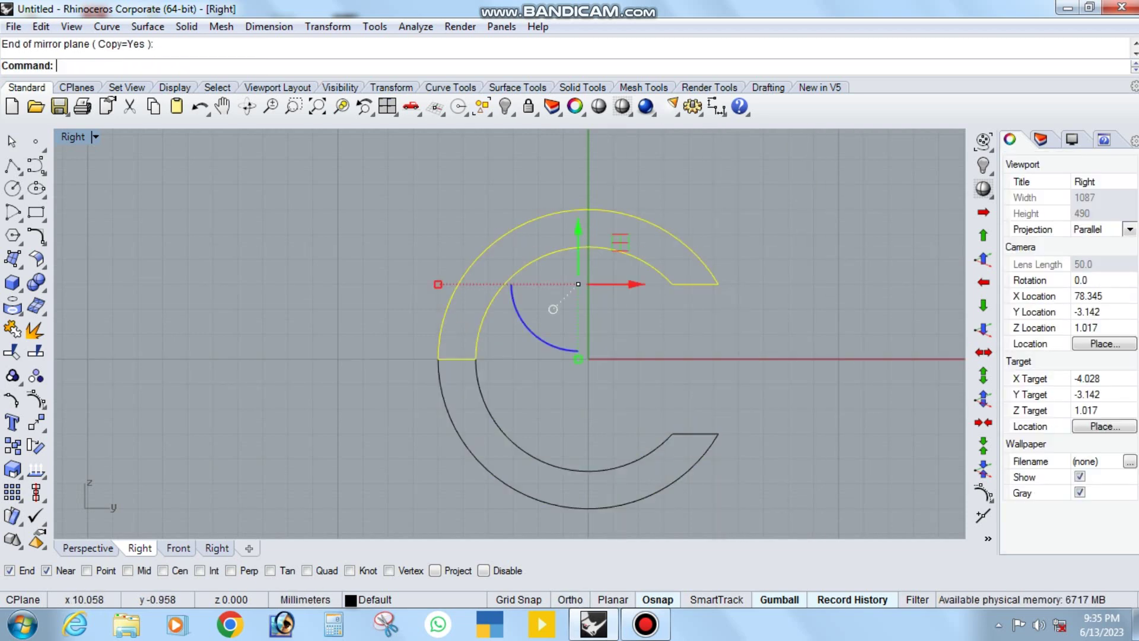
{"action": "mouse_move", "coordinate": [800, 359]}
{"action": "right_mouse_down", "text": "ctrl+shift"}
{"action": "mouse_move", "coordinate": [741, 333]}
{"action": "mouse_move", "coordinate": [771, 356]}
{"action": "right_mouse_up", "text": "ctrl+shift"}
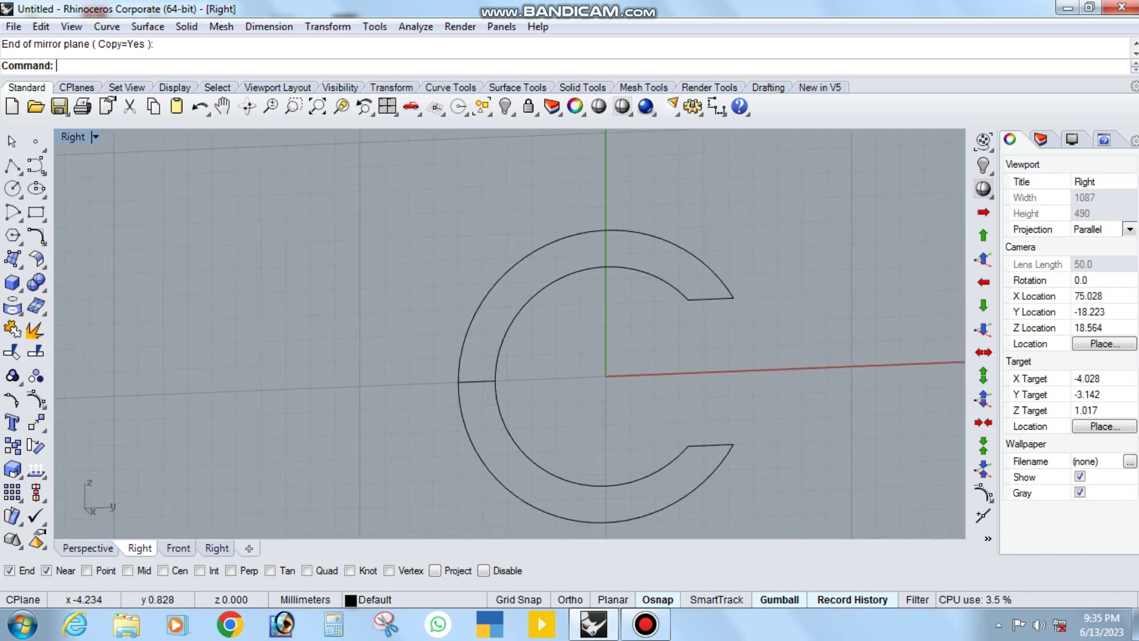
{"action": "left_click", "coordinate": [458, 382]}
{"action": "key", "text": "ctrl+F1"}
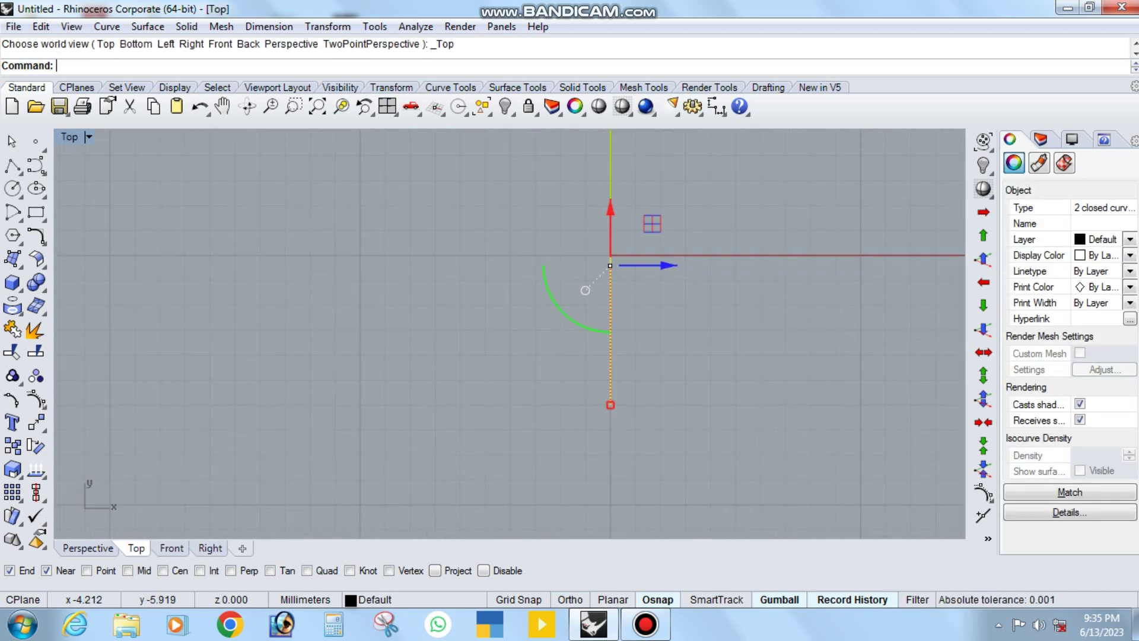
Step: Try a two-sided extrusion of the C halves, then undo it
{"action": "left_click", "coordinate": [13, 283]}
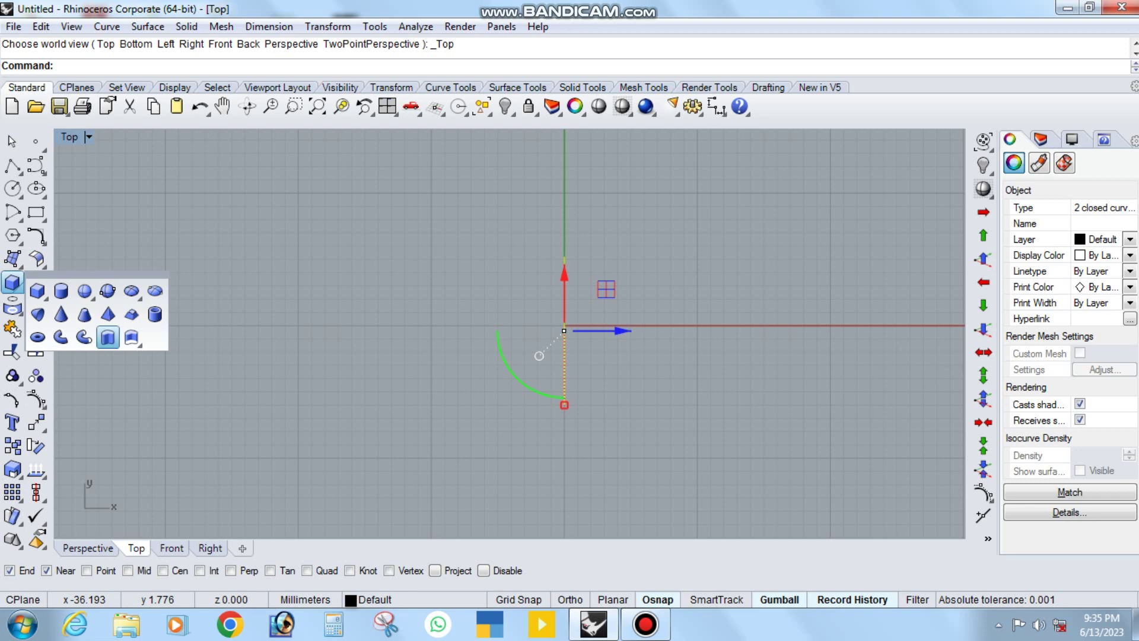
{"action": "left_click", "coordinate": [108, 337]}
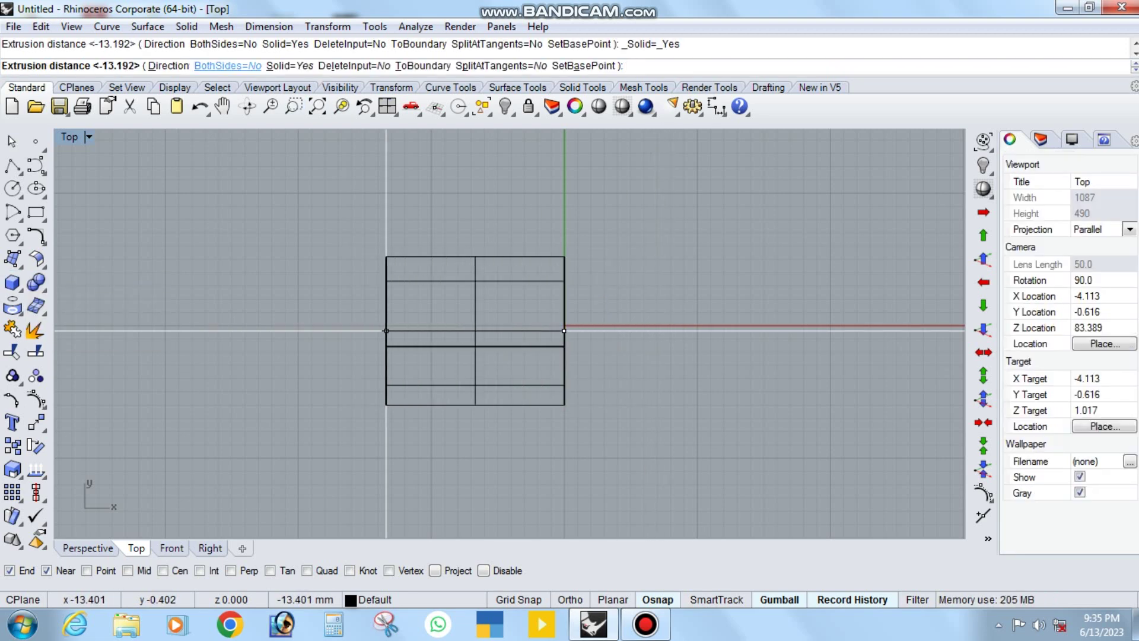
{"action": "left_click", "coordinate": [227, 65]}
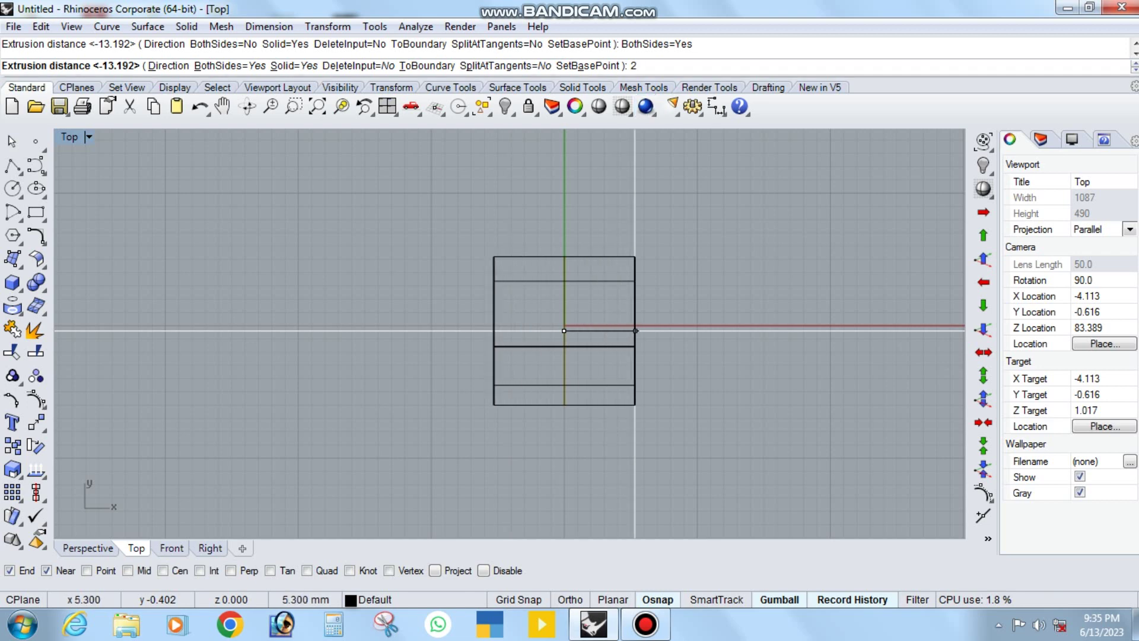
{"action": "type", "text": "2"}
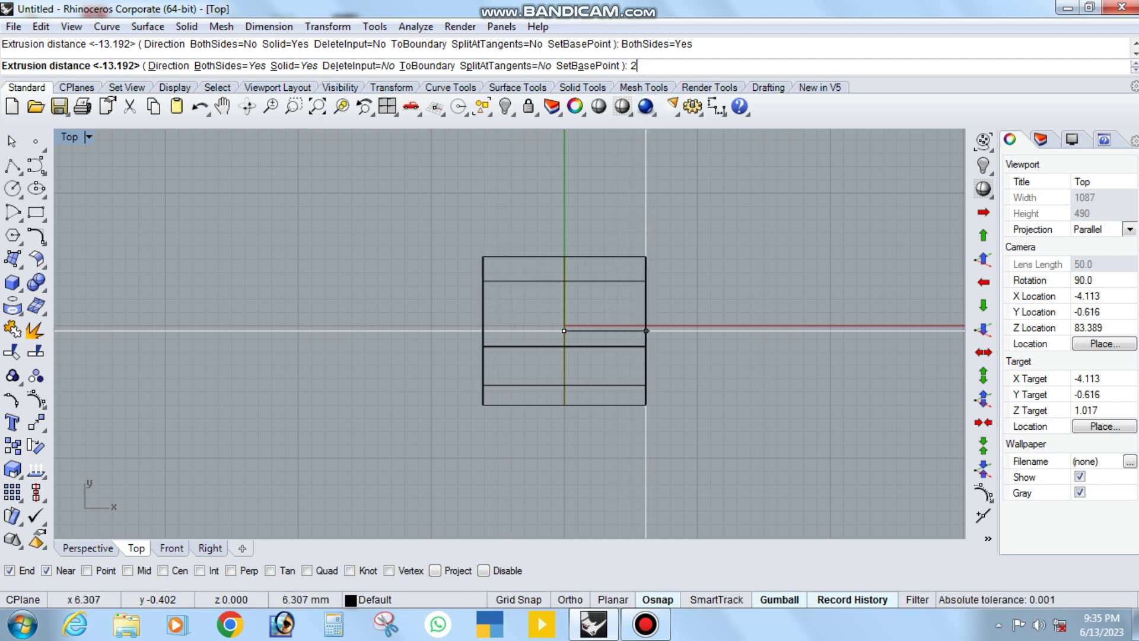
{"action": "key", "text": "Return"}
{"action": "key", "text": "Escape"}
{"action": "key", "text": "Down"}
{"action": "key", "text": "Home"}
{"action": "key", "text": "Home"}
{"action": "key", "text": "Home"}
{"action": "key", "text": "ctrl+z"}
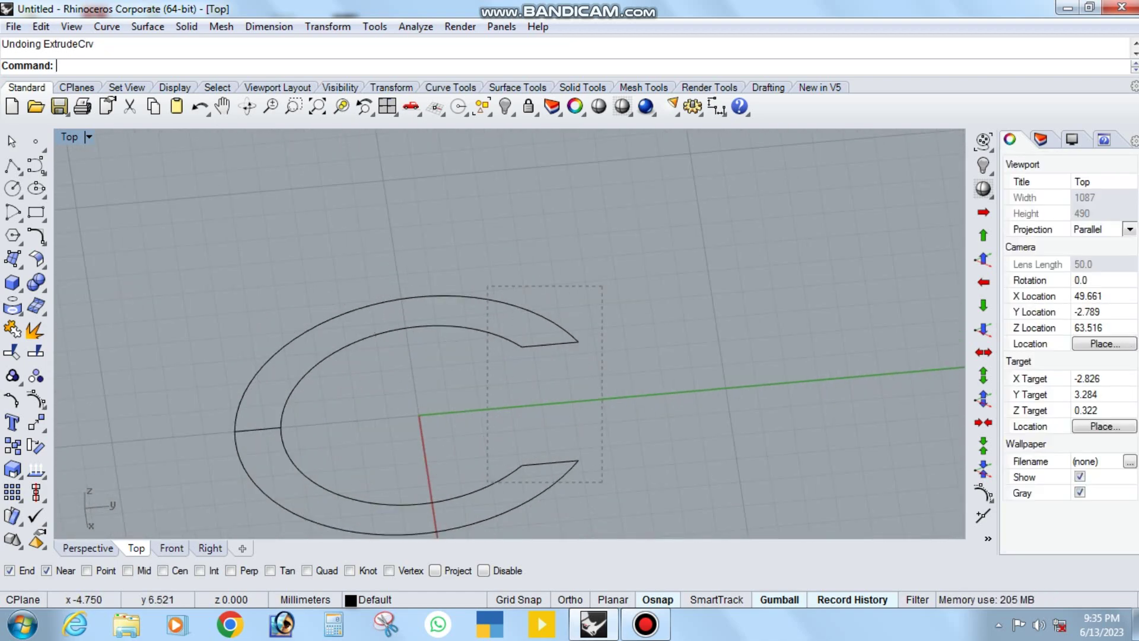
Step: Extrude the C curve as a solid, 1 to each side, back in Top view
{"action": "left_click_drag", "start_coordinate": [602, 286], "coordinate": [488, 481]}
{"action": "key", "text": "Return"}
{"action": "type", "text": "1"}
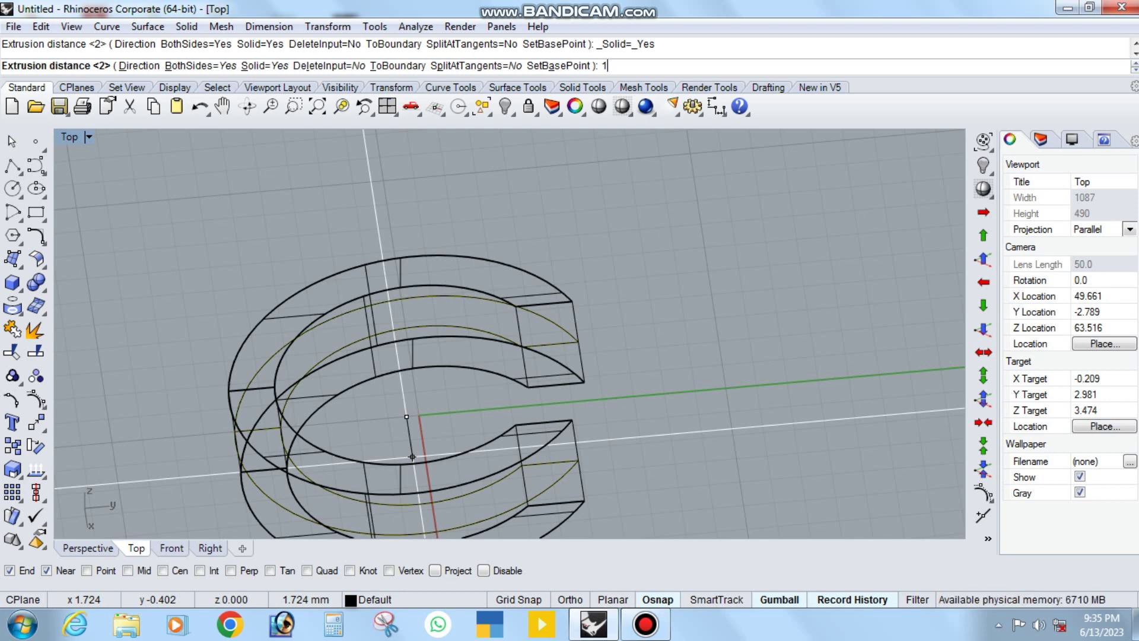
{"action": "key", "text": "Return"}
{"action": "key", "text": "Escape"}
{"action": "key", "text": "Down"}
{"action": "key", "text": "Down"}
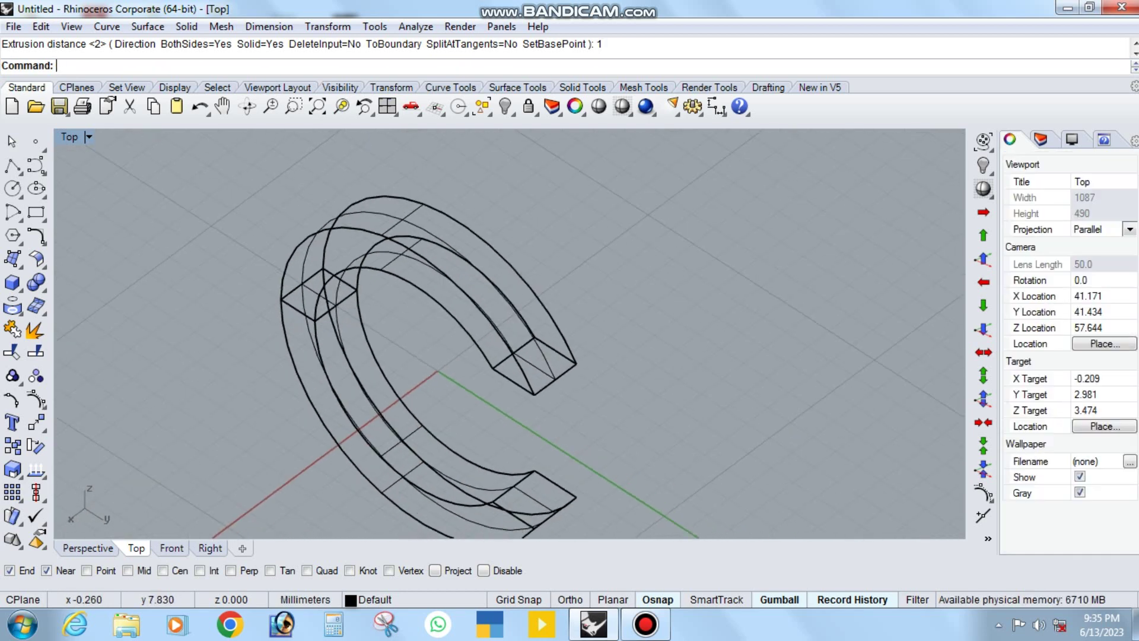
{"action": "key", "text": "Down"}
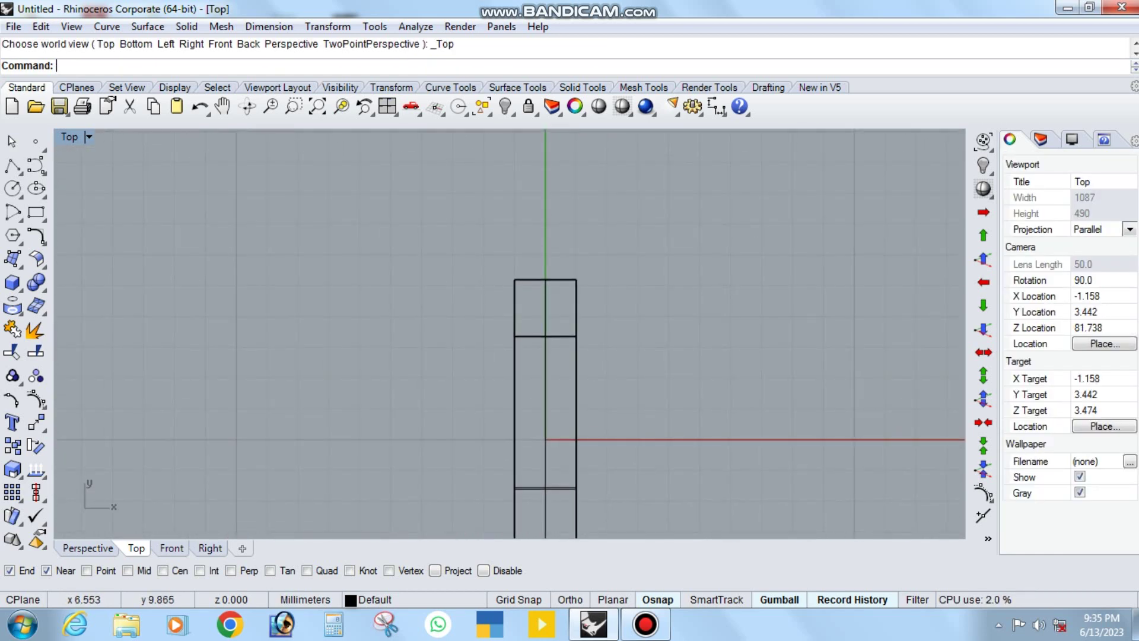
Step: Check the ring width with a dimension, cancel it, and view the ring shaded in 3D
{"action": "left_click", "coordinate": [716, 107]}
{"action": "left_click", "coordinate": [514, 280]}
{"action": "left_click", "coordinate": [576, 280]}
{"action": "scroll", "coordinate": [576, 280], "scroll_direction": "down", "scroll_amount": 3}
{"action": "scroll", "coordinate": [589, 244], "scroll_direction": "down", "scroll_amount": 1}
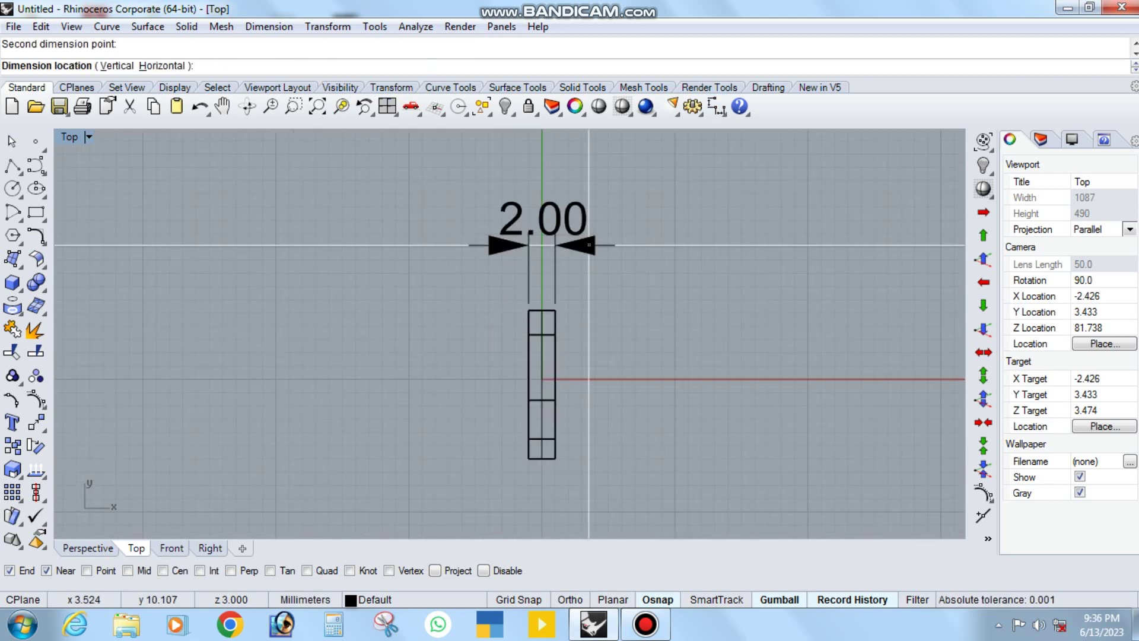
{"action": "key", "text": "Escape"}
{"action": "middle_click", "coordinate": [619, 320]}
{"action": "left_click", "coordinate": [666, 313]}
{"action": "mouse_move", "coordinate": [666, 313]}
{"action": "right_mouse_down", "text": "ctrl+shift"}
{"action": "mouse_move", "coordinate": [533, 356]}
{"action": "mouse_move", "coordinate": [570, 350]}
{"action": "right_mouse_up", "text": "ctrl+shift"}
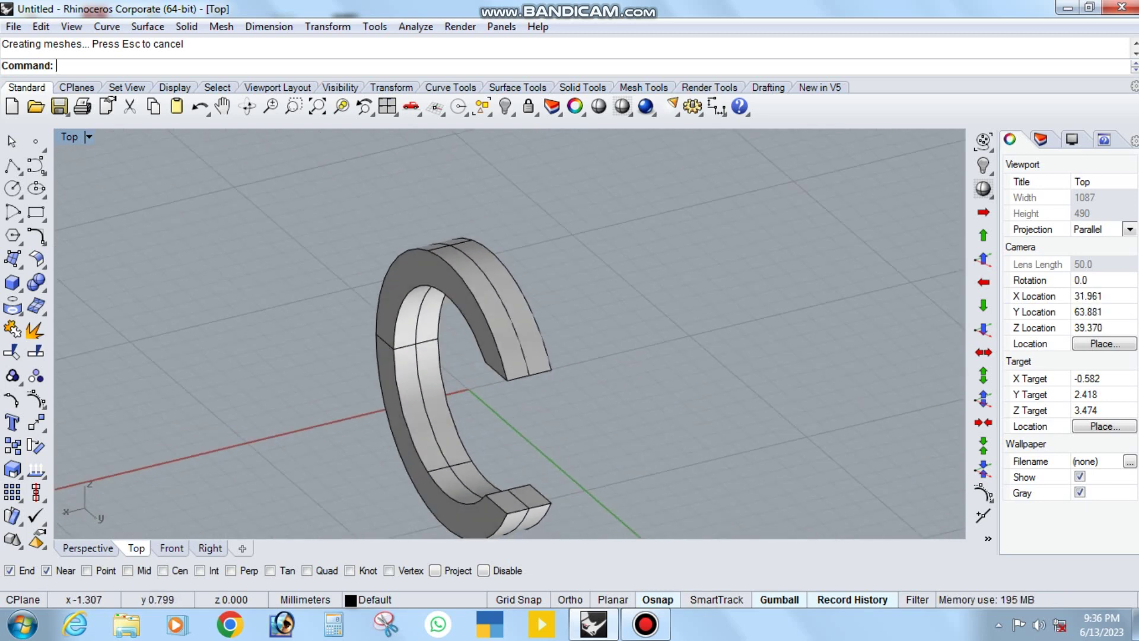
Step: Add a 2.00 thickness dimension across the ring's end
{"action": "left_click", "coordinate": [715, 107]}
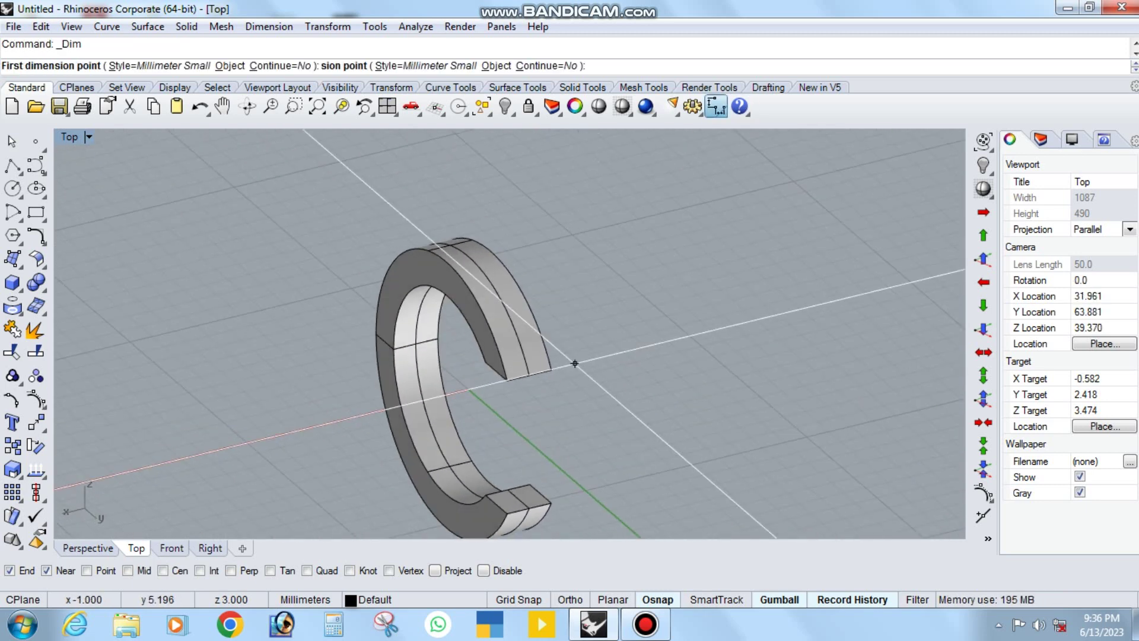
{"action": "left_click", "coordinate": [507, 380]}
{"action": "left_click", "coordinate": [551, 369]}
{"action": "mouse_move", "coordinate": [551, 369]}
{"action": "right_mouse_down", "text": "ctrl+shift"}
{"action": "mouse_move", "coordinate": [593, 415]}
{"action": "mouse_move", "coordinate": [593, 385]}
{"action": "right_mouse_up", "text": "ctrl+shift"}
{"action": "left_click", "coordinate": [593, 415]}
Step: In the Right view, dimension the 1.50 ring wall and the 6.00 opening
{"action": "type", "text": "right"}
{"action": "key", "text": "Return"}
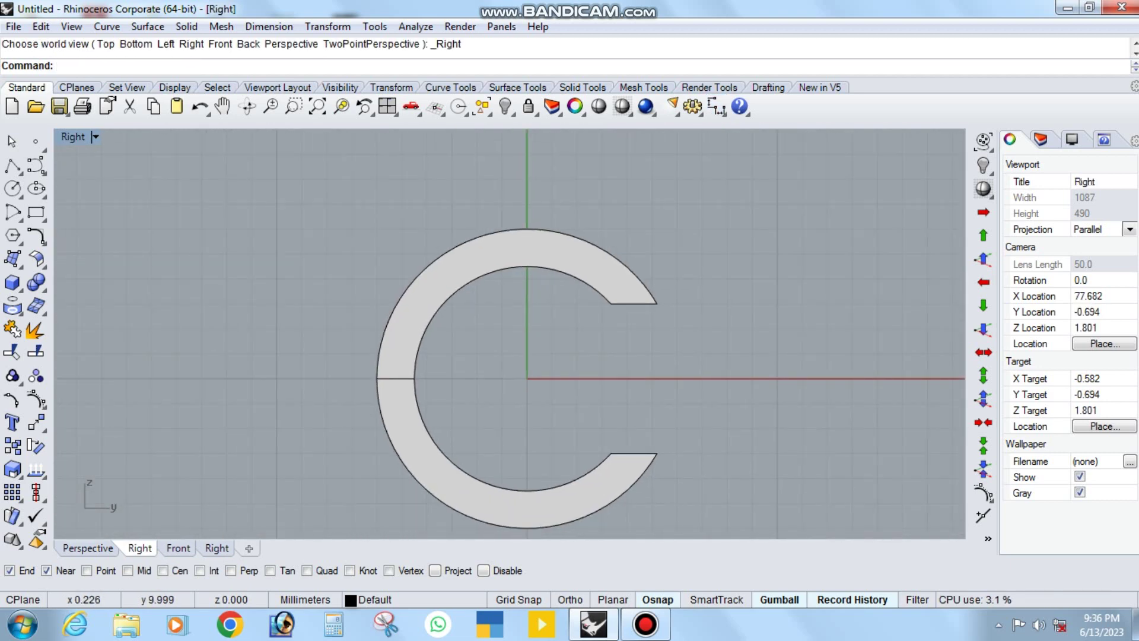
{"action": "key", "text": "Return"}
{"action": "left_click", "coordinate": [377, 378]}
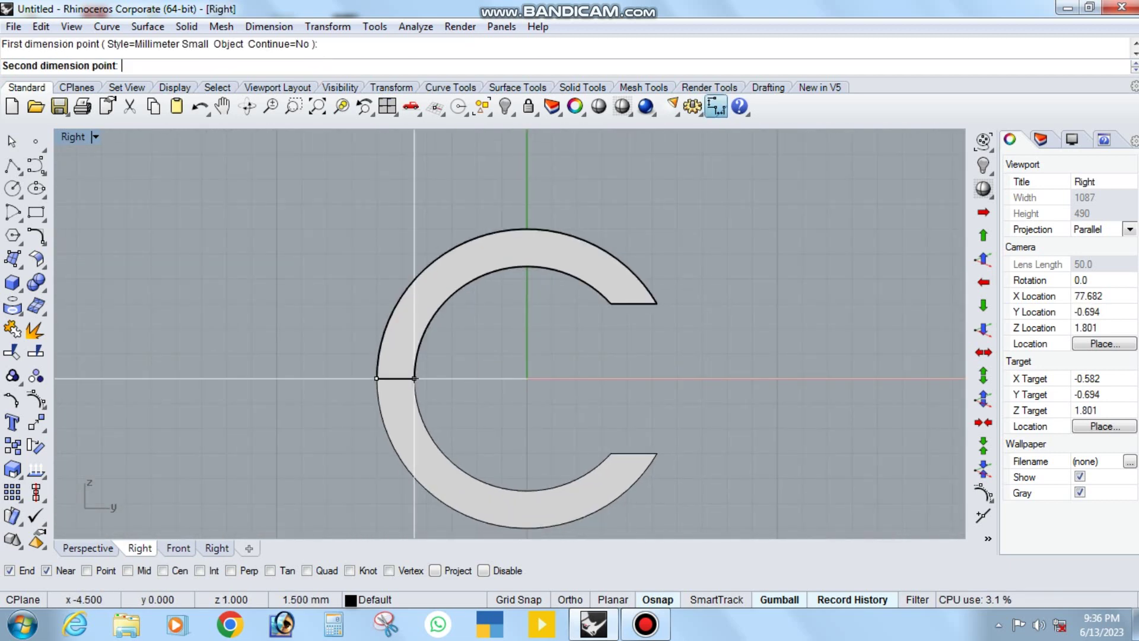
{"action": "left_click", "coordinate": [414, 378]}
{"action": "scroll", "coordinate": [389, 409], "scroll_direction": "down", "scroll_amount": 3}
{"action": "left_click", "coordinate": [385, 257]}
{"action": "key", "text": "Return"}
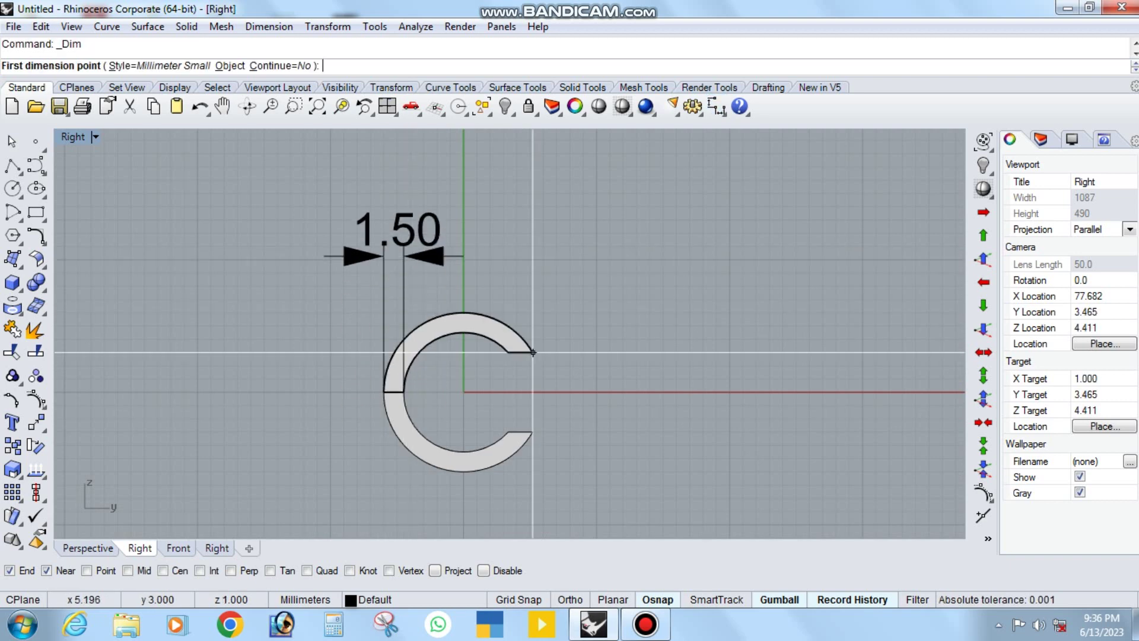
{"action": "left_click", "coordinate": [533, 352]}
{"action": "left_click", "coordinate": [533, 432]}
{"action": "left_click", "coordinate": [742, 404]}
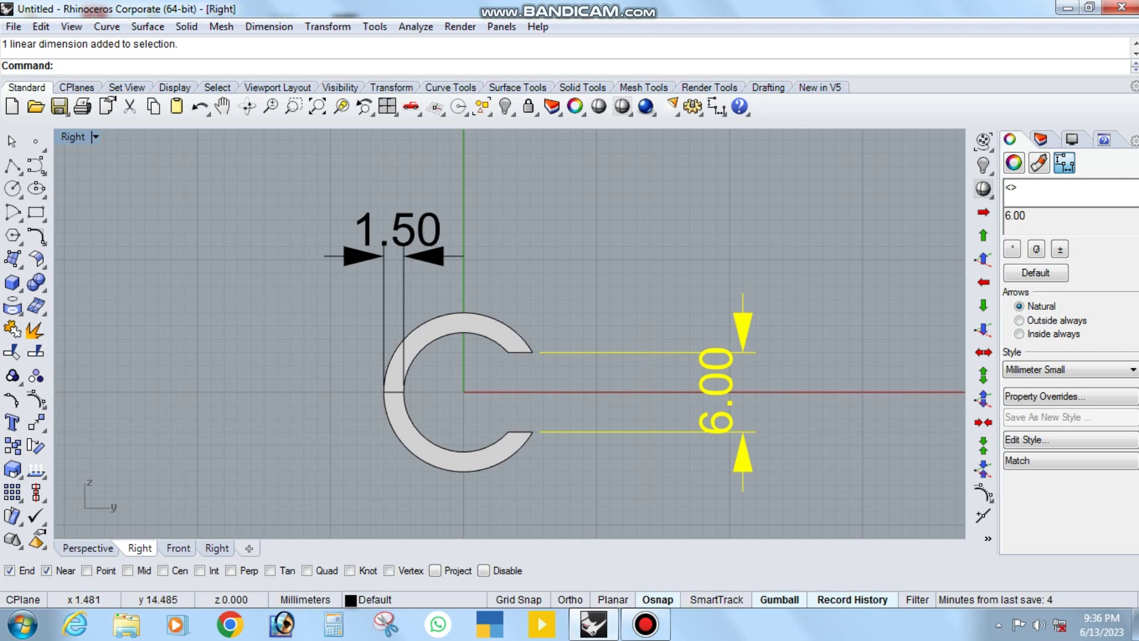
Step: Delete the 1.50 and 6.00 dimensions and return to the Top view
{"action": "key", "text": "Delete"}
{"action": "key", "text": "Left"}
{"action": "key", "text": "Down"}
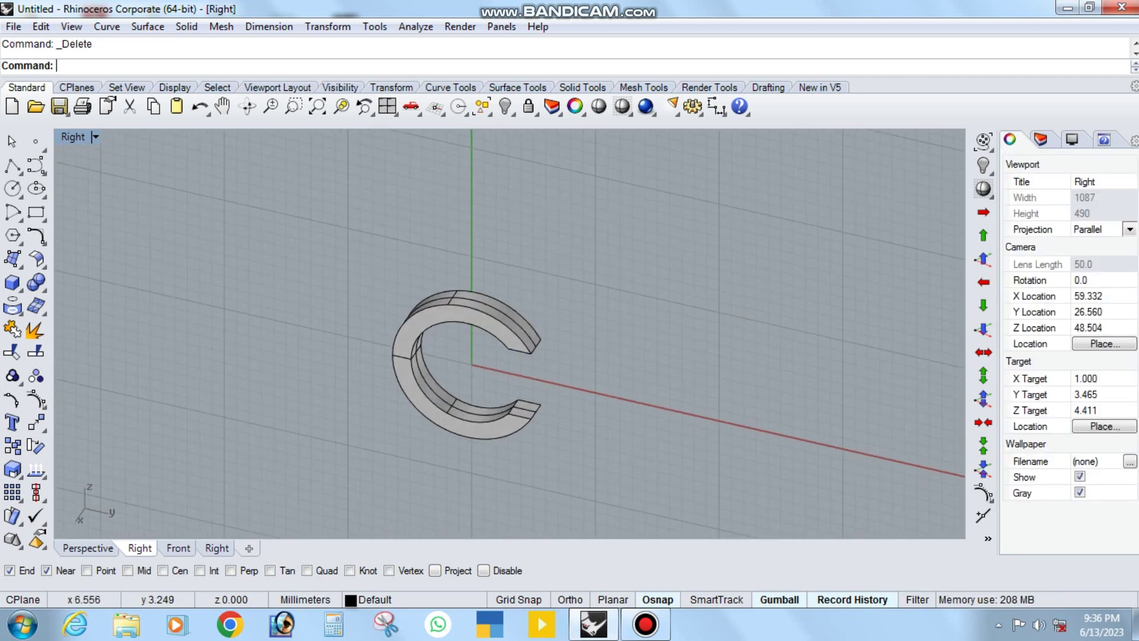
{"action": "key", "text": "Return"}
{"action": "left_click", "coordinate": [541, 356]}
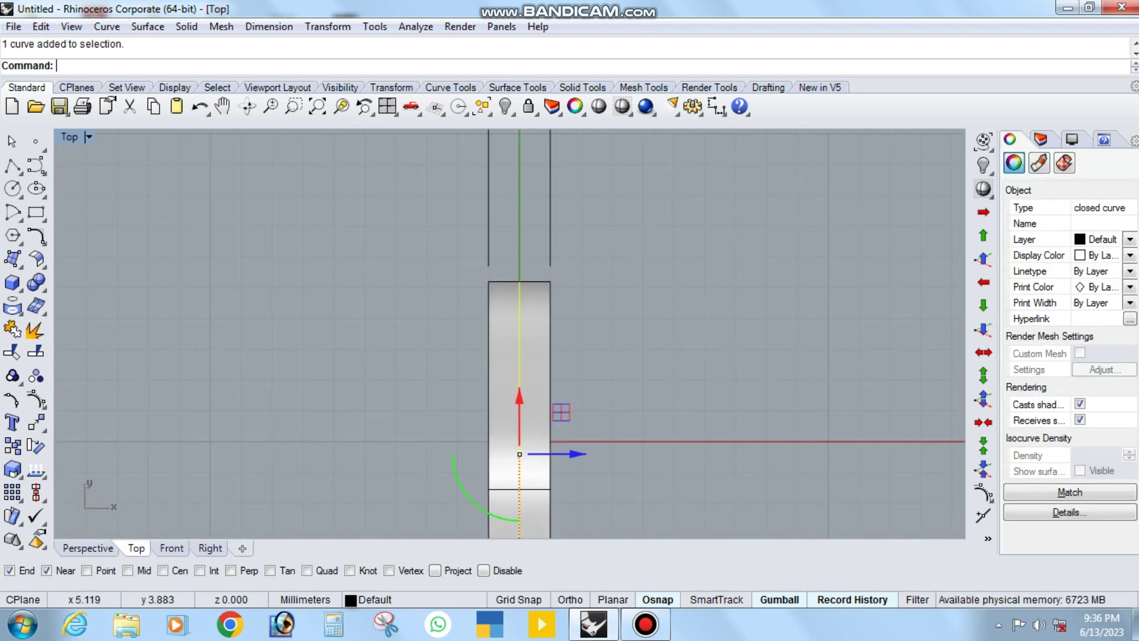
Step: Delete the 2.00 dimension and orbit to an oblique view of the ring
{"action": "left_click", "coordinate": [570, 189]}
{"action": "key", "text": "Delete"}
{"action": "key", "text": "Down"}
{"action": "key", "text": "Left"}
{"action": "key", "text": "Down"}
{"action": "key", "text": "Left"}
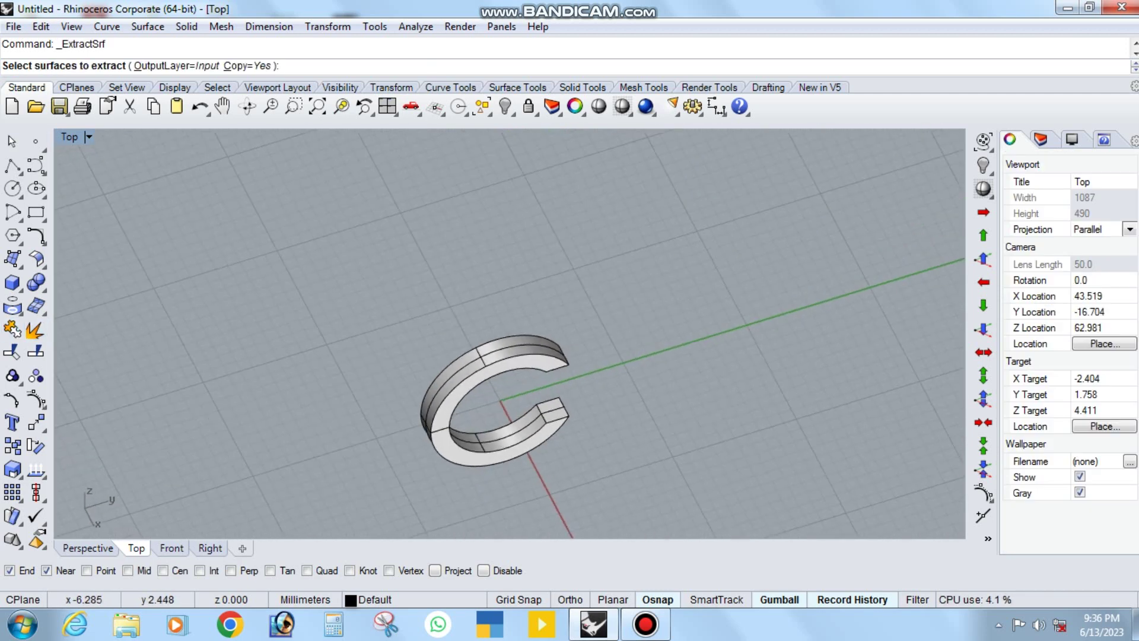
Step: Extract the ring's outer face with ExtractSrf, Copy=No
{"action": "left_click", "coordinate": [247, 66]}
{"action": "scroll", "coordinate": [480, 412], "scroll_direction": "up", "scroll_amount": 5}
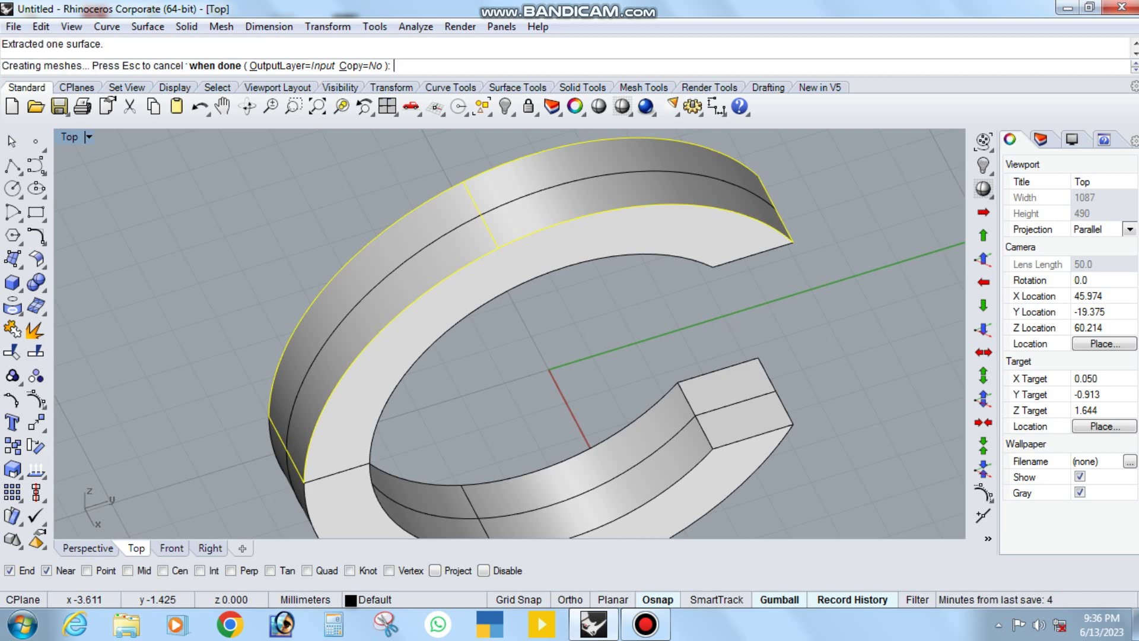
{"action": "key", "text": "Return"}
{"action": "key", "text": "Left"}
{"action": "key", "text": "Down"}
{"action": "key", "text": "Left"}
{"action": "key", "text": "Down"}
{"action": "key", "text": "Left"}
{"action": "key", "text": "Down"}
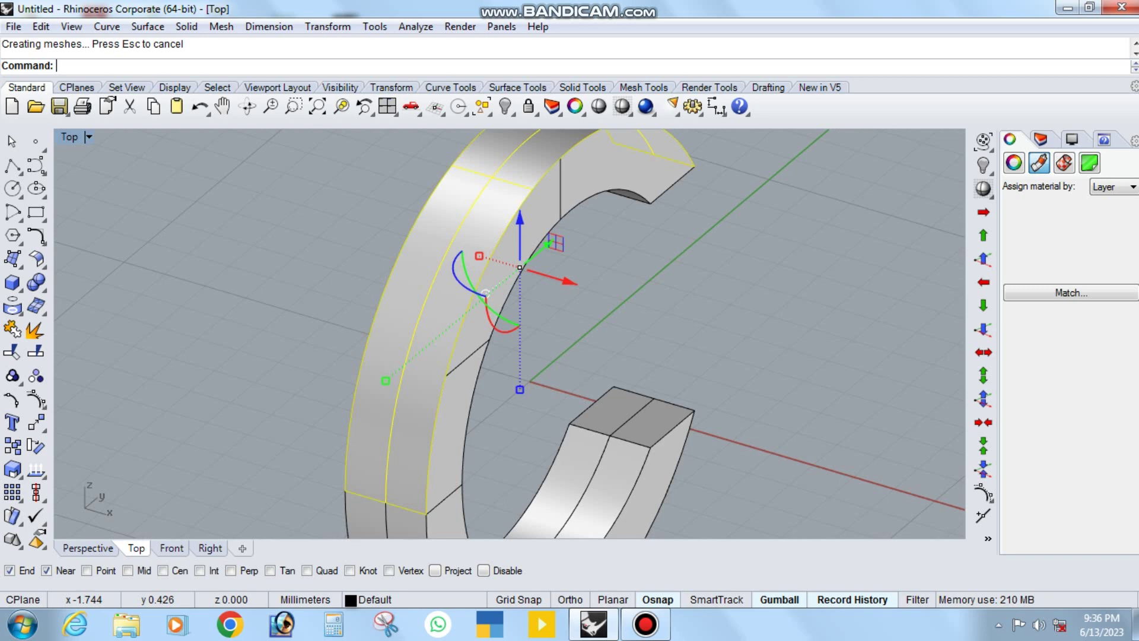
Step: Split the outer face by isocurve with Direction=V
{"action": "right_click", "coordinate": [36, 351]}
{"action": "scroll", "coordinate": [422, 394], "scroll_direction": "up", "scroll_amount": 4}
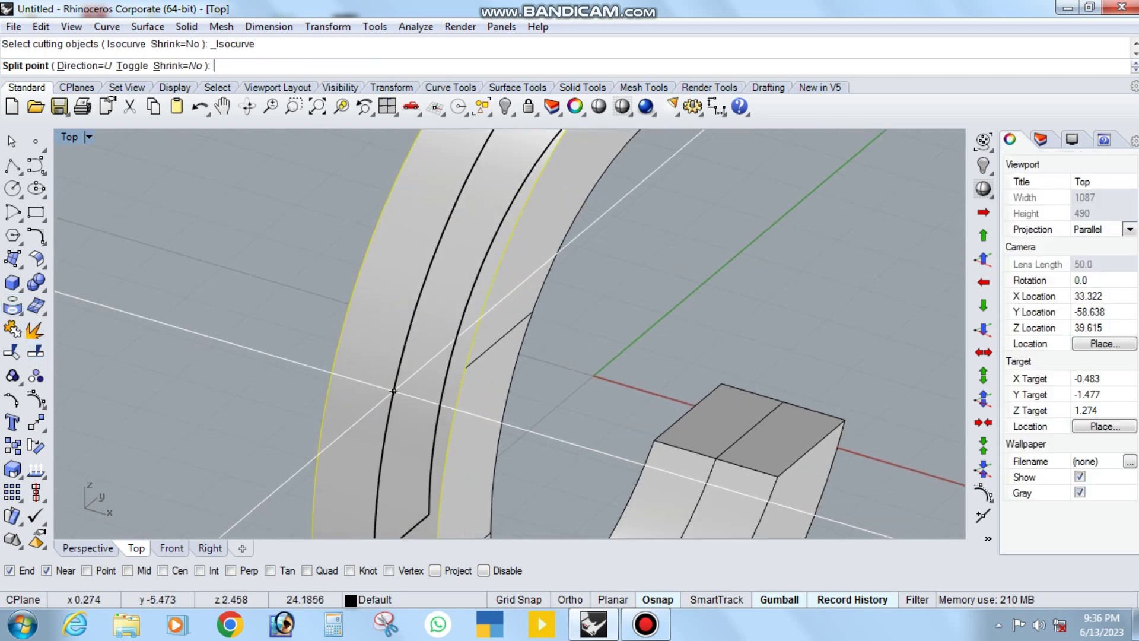
{"action": "type", "text": "t"}
{"action": "key", "text": "Return"}
{"action": "scroll", "coordinate": [423, 394], "scroll_direction": "down", "scroll_amount": 4}
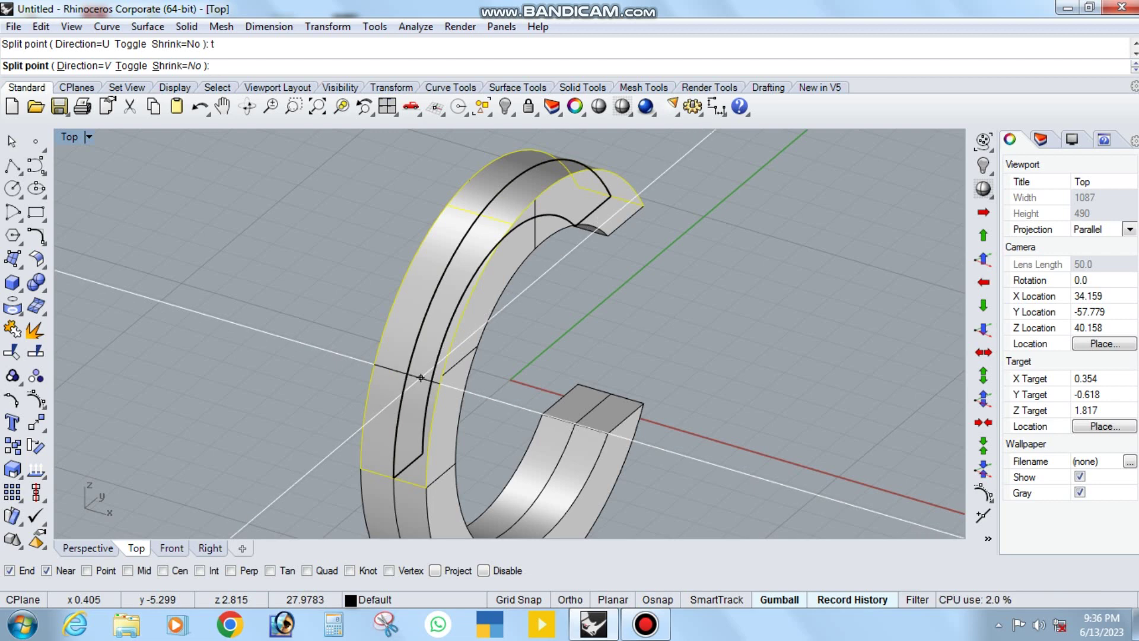
{"action": "left_click", "coordinate": [420, 378]}
{"action": "key", "text": "Return"}
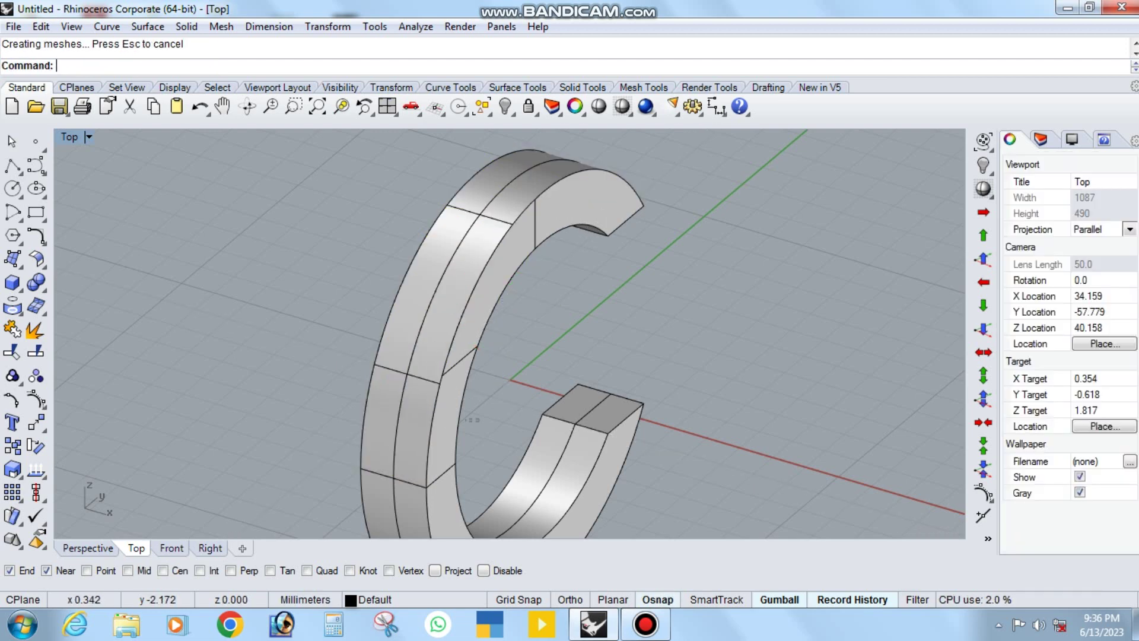
Step: Select the upper-left split piece of the outer face
{"action": "left_click", "coordinate": [468, 313]}
{"action": "key", "text": "Escape"}
{"action": "left_click", "coordinate": [468, 313]}
{"action": "key", "text": "Escape"}
{"action": "mouse_move", "coordinate": [468, 313]}
{"action": "right_mouse_down"}
{"action": "mouse_move", "coordinate": [504, 370]}
{"action": "mouse_move", "coordinate": [516, 356]}
{"action": "right_mouse_up"}
{"action": "left_click", "coordinate": [468, 313]}
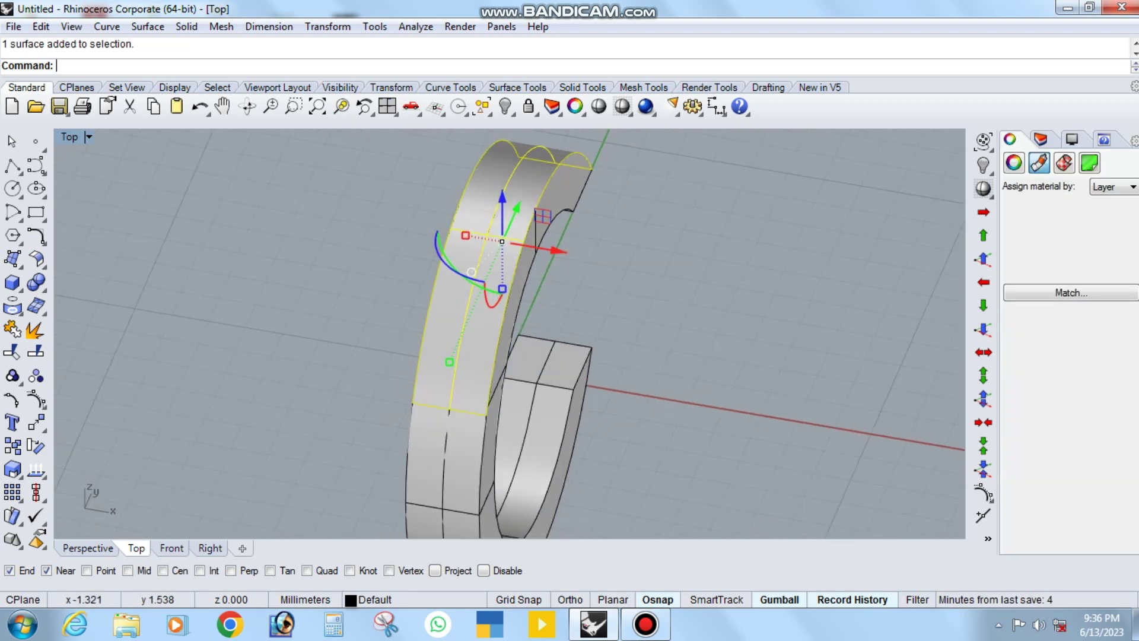
Step: Duplicate the selected piece's border as a curve with DupBorder
{"action": "type", "text": "Dup"}
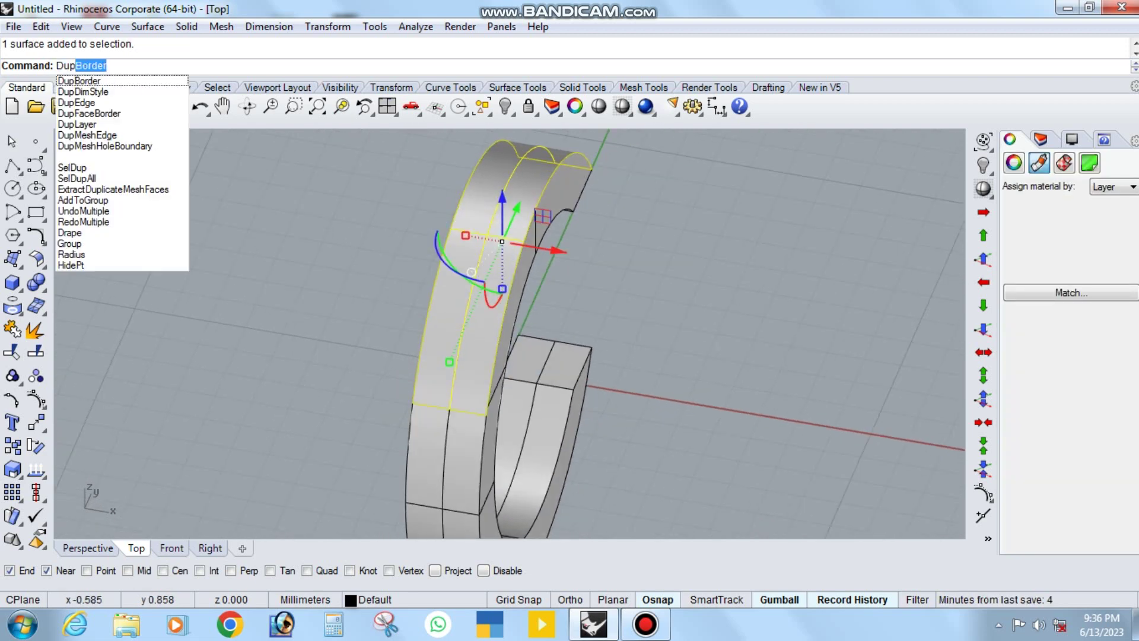
{"action": "key", "text": "Escape"}
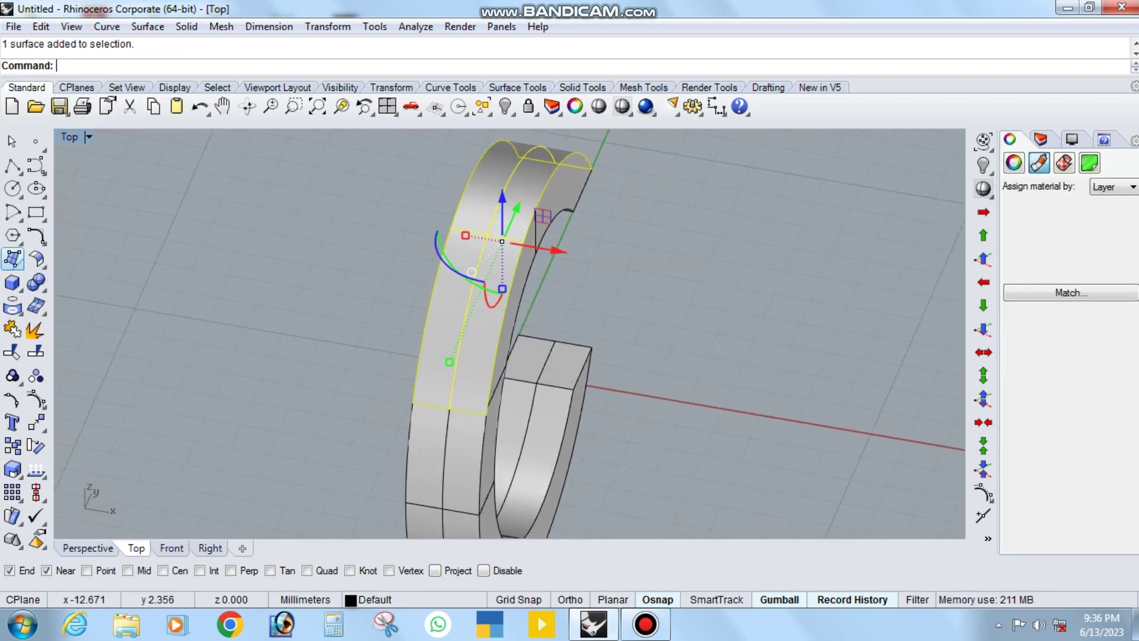
{"action": "left_click", "coordinate": [13, 306]}
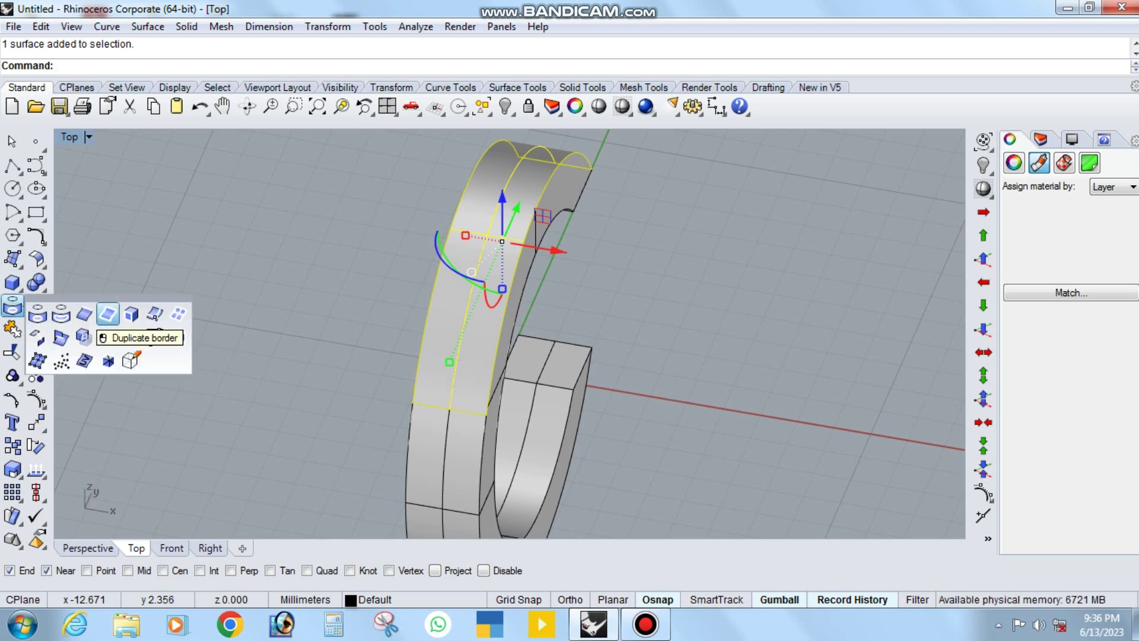
{"action": "left_click", "coordinate": [83, 336]}
Step: Offset the border curve 0.2 inward on the surface with OffsetCrvOnSrf
{"action": "left_click", "coordinate": [36, 237]}
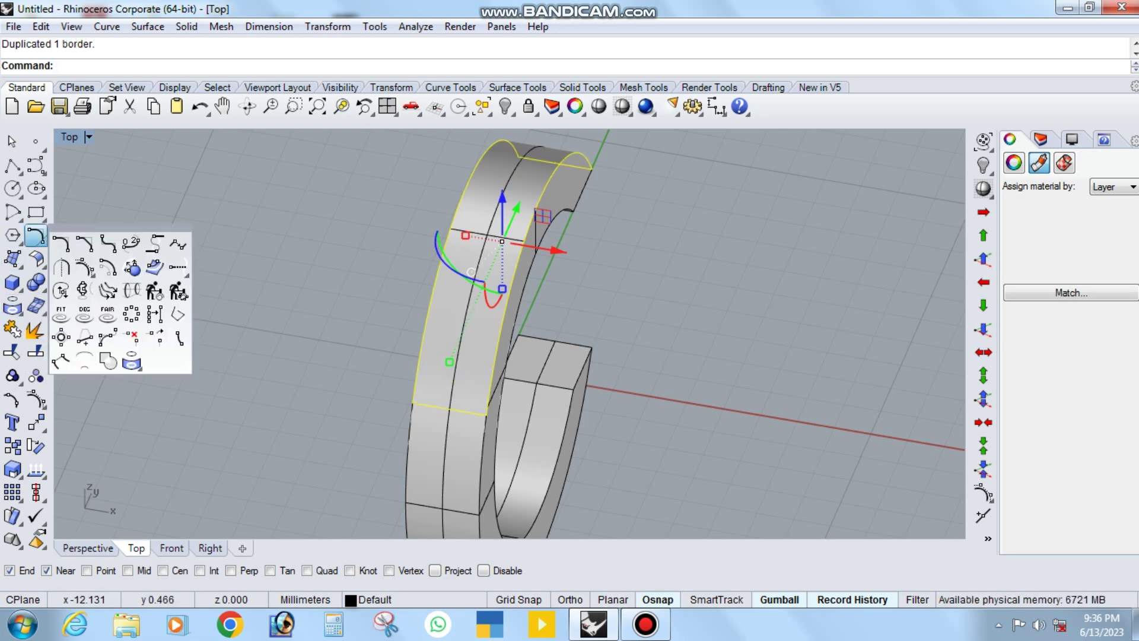
{"action": "left_click", "coordinate": [154, 266]}
{"action": "scroll", "coordinate": [493, 392], "scroll_direction": "up", "scroll_amount": 5}
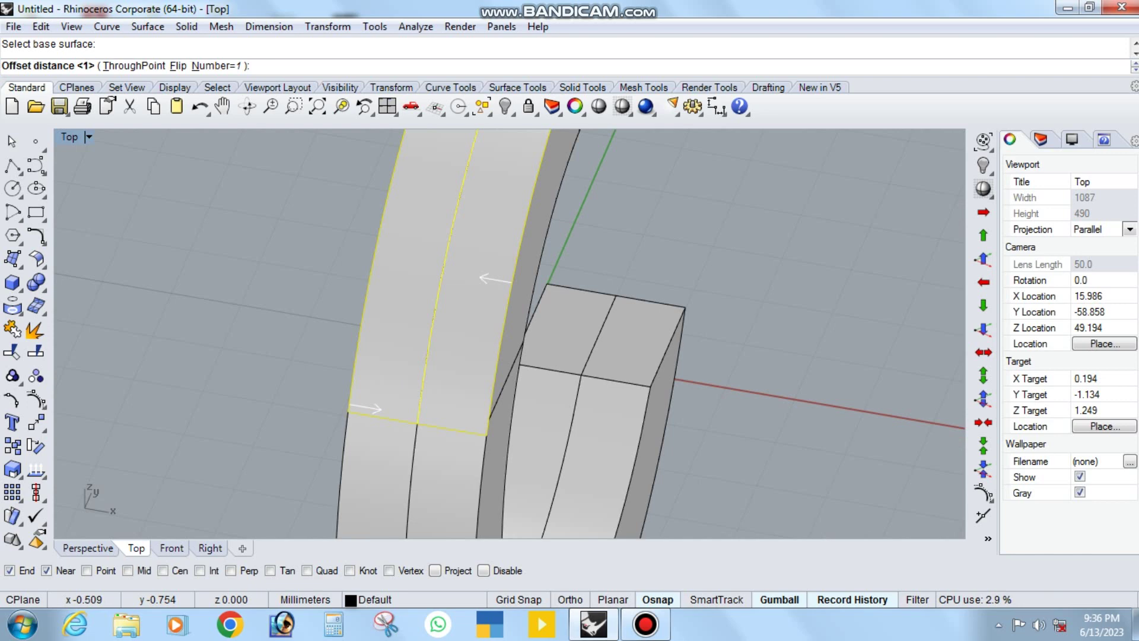
{"action": "type", "text": "0.2"}
{"action": "key", "text": "Return"}
{"action": "key", "text": "Return"}
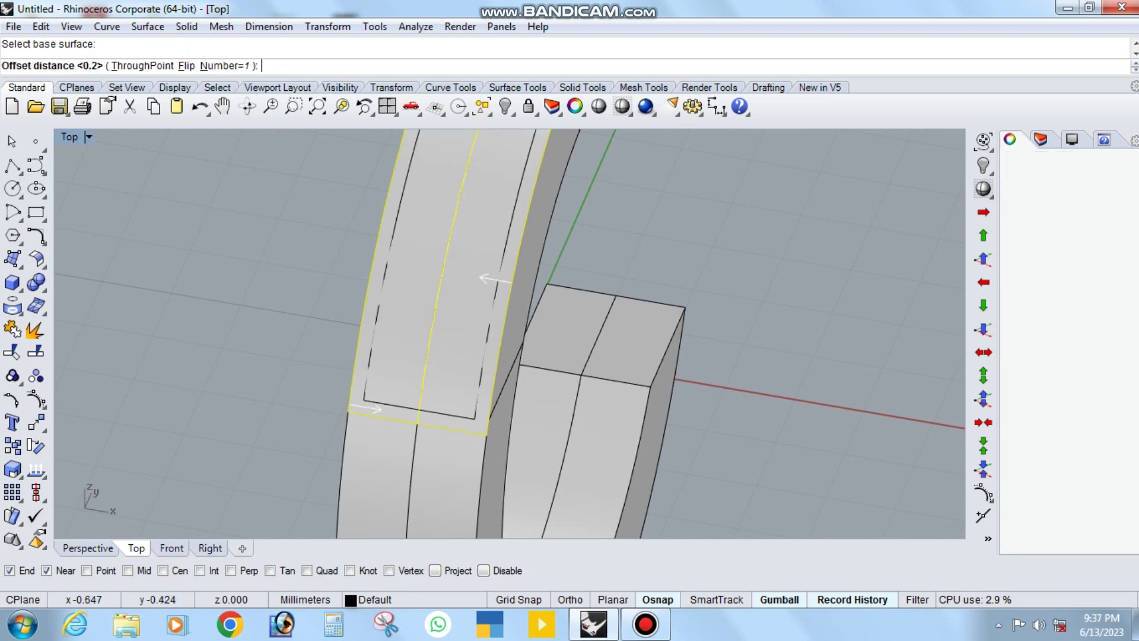
{"action": "key", "text": "Return"}
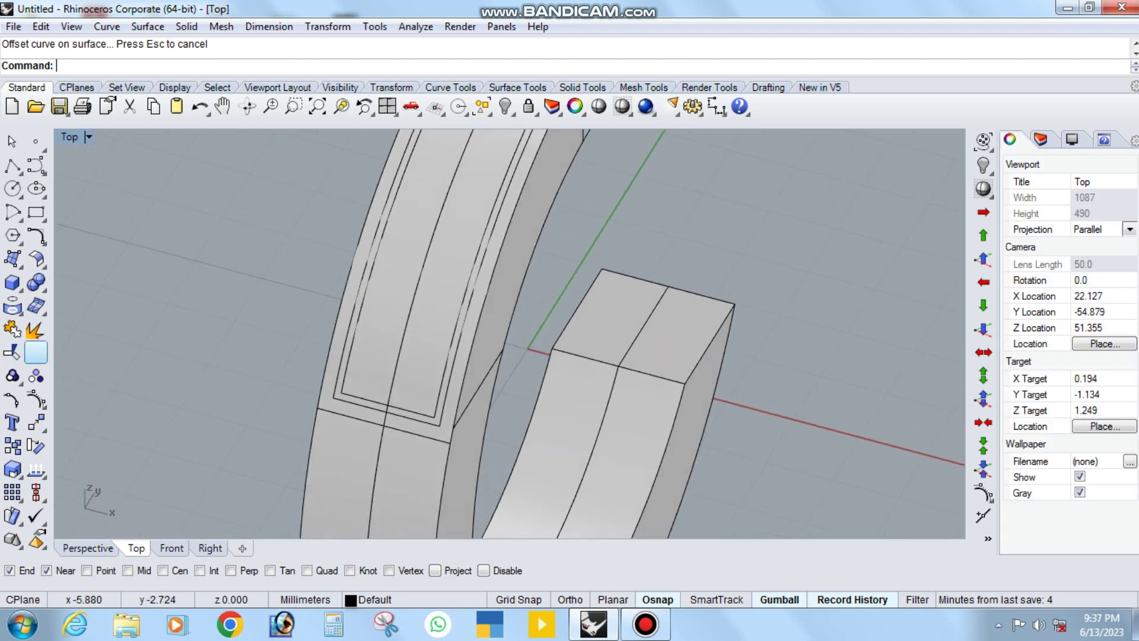
Step: Split the surface with the offset curve and delete the cut-out inner panel
{"action": "scroll", "coordinate": [443, 363], "scroll_direction": "up", "scroll_amount": 5}
{"action": "left_click", "coordinate": [356, 332]}
{"action": "key", "text": "Return"}
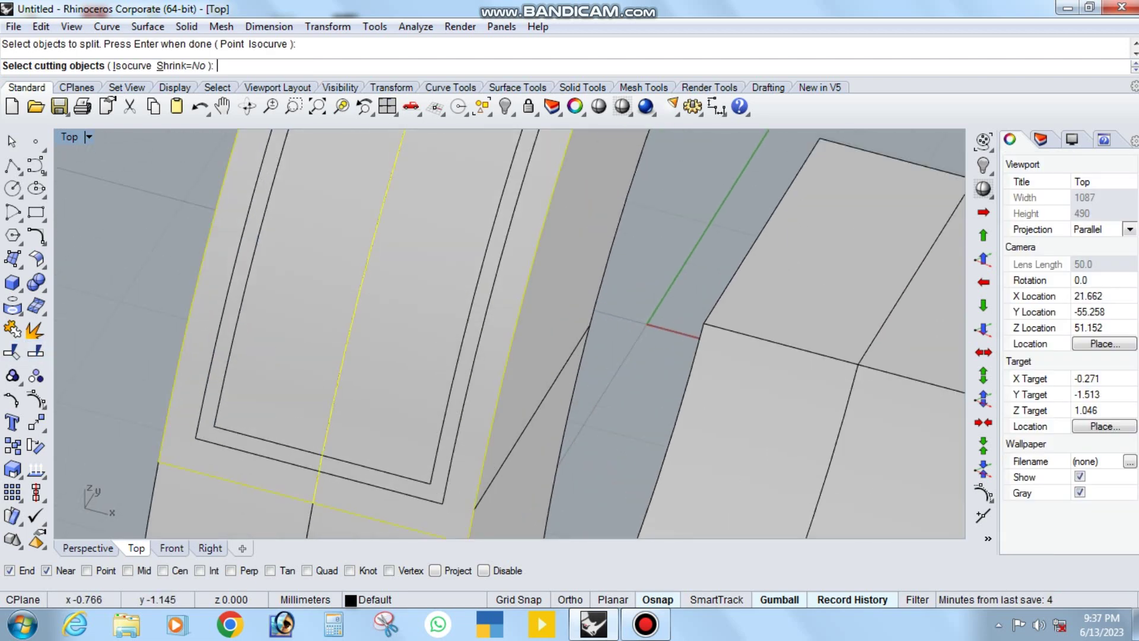
{"action": "key", "text": "Return"}
{"action": "scroll", "coordinate": [456, 400], "scroll_direction": "up", "scroll_amount": 3}
{"action": "left_click", "coordinate": [463, 386]}
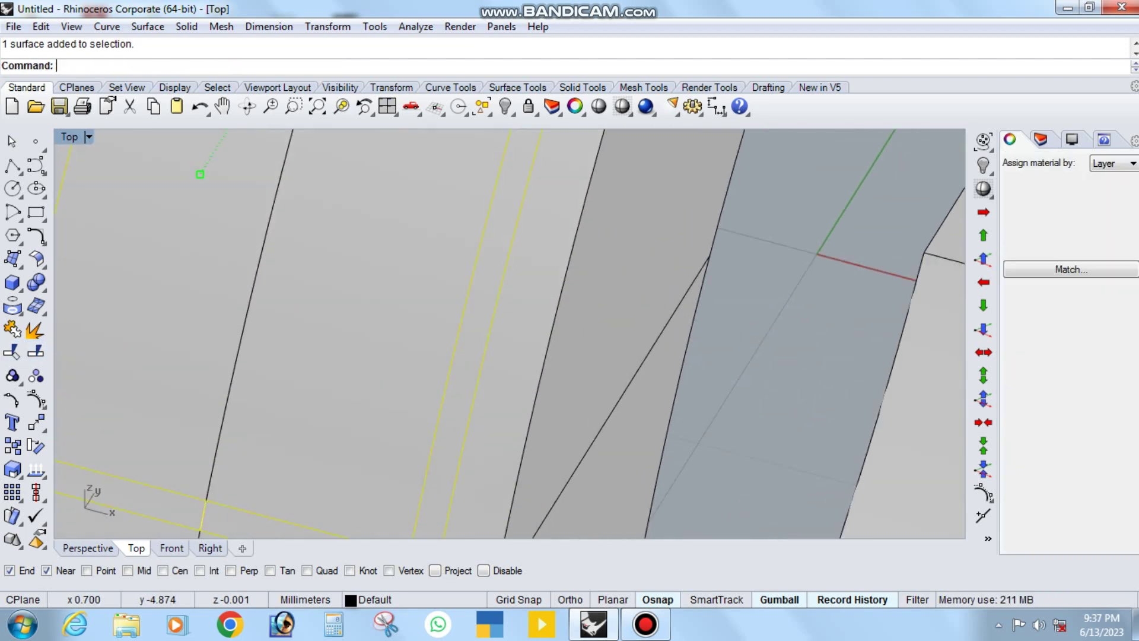
{"action": "key", "text": "Delete"}
Step: Select the whole ring body
{"action": "scroll", "coordinate": [510, 332], "scroll_direction": "down", "scroll_amount": 5}
{"action": "left_click", "coordinate": [391, 267]}
{"action": "right_click_drag", "start_coordinate": [415, 296], "coordinate": [474, 237]}
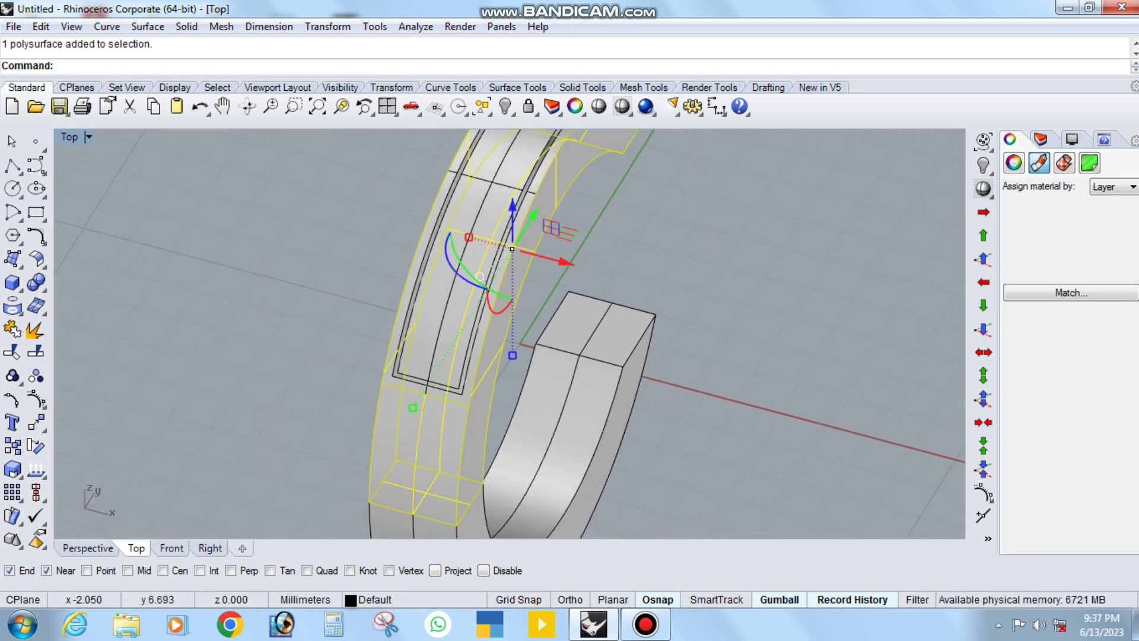
{"action": "left_click", "coordinate": [527, 106]}
{"action": "scroll", "coordinate": [534, 355], "scroll_direction": "down", "scroll_amount": 5}
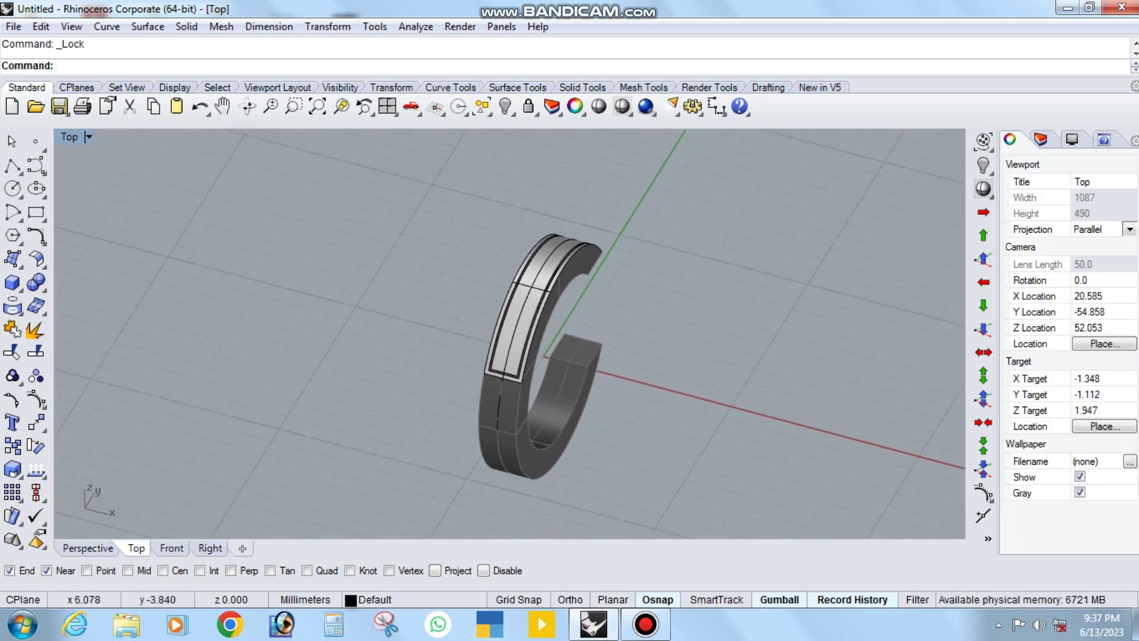
Step: Offset the top band surface with Solid=No and delete the original band
{"action": "scroll", "coordinate": [533, 355], "scroll_direction": "up", "scroll_amount": 3}
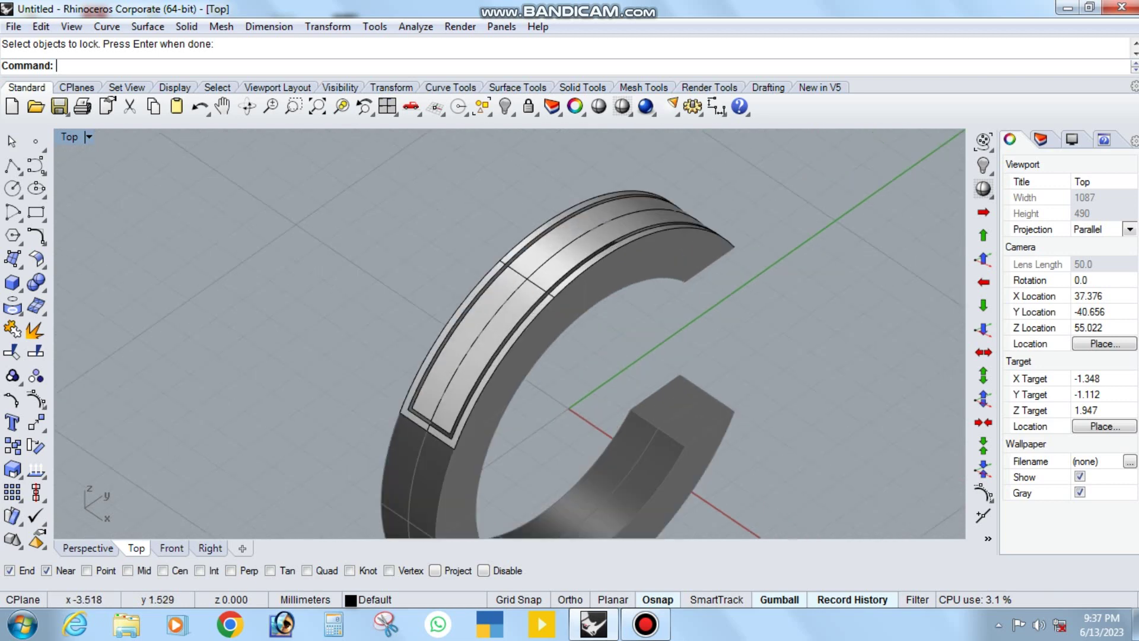
{"action": "left_click", "coordinate": [583, 271], "text": "ctrl+shift"}
{"action": "left_click", "coordinate": [36, 258]}
{"action": "left_click", "coordinate": [84, 290]}
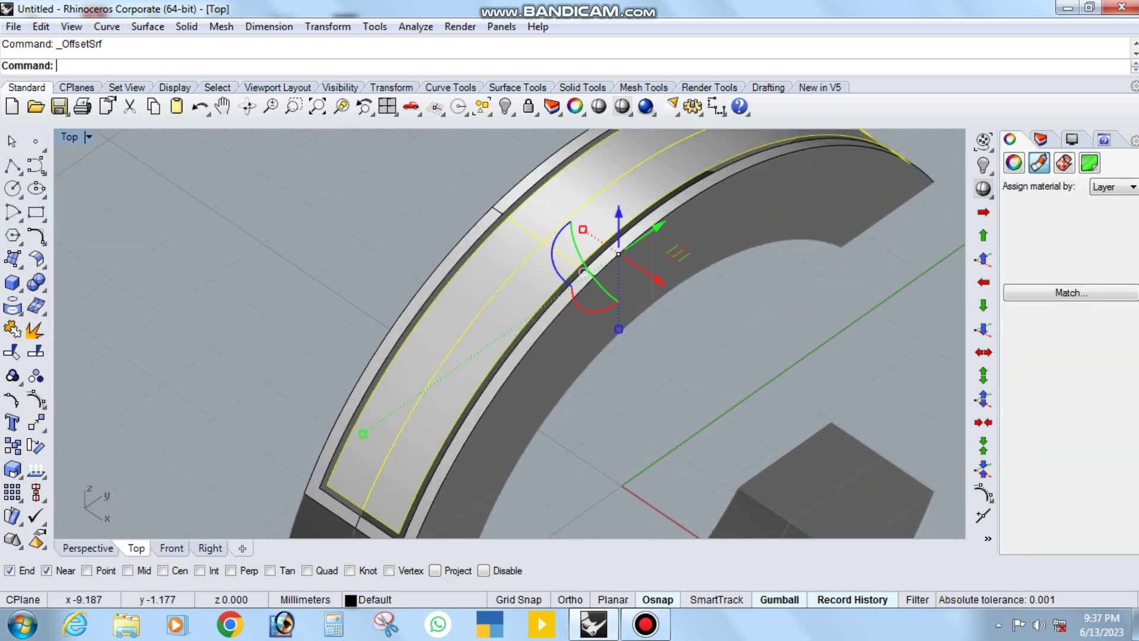
{"action": "type", "text": "s"}
{"action": "key", "text": "Return"}
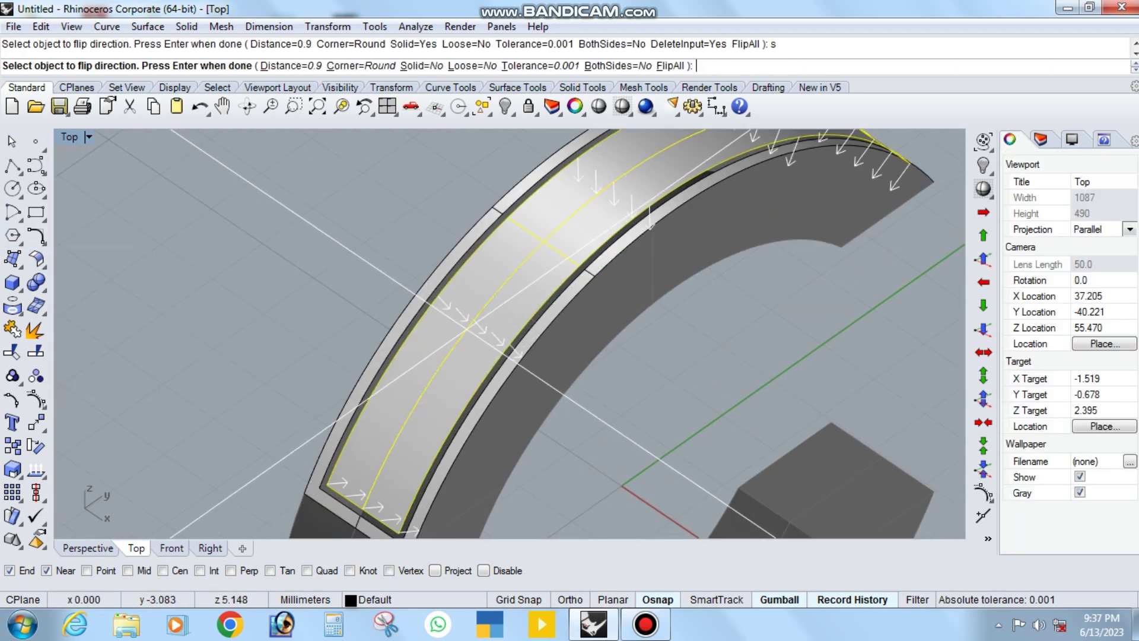
{"action": "key", "text": "Return"}
{"action": "key", "text": "Delete"}
Step: Delete the leftover ring surface and select a surface on the inner band
{"action": "mouse_move", "coordinate": [510, 332]}
{"action": "right_mouse_down"}
{"action": "mouse_move", "coordinate": [569, 320]}
{"action": "mouse_move", "coordinate": [510, 367]}
{"action": "mouse_move", "coordinate": [510, 356]}
{"action": "mouse_move", "coordinate": [510, 368]}
{"action": "right_mouse_up"}
{"action": "left_click", "coordinate": [498, 278]}
{"action": "key", "text": "Delete"}
{"action": "scroll", "coordinate": [510, 333], "scroll_direction": "down", "scroll_amount": 5}
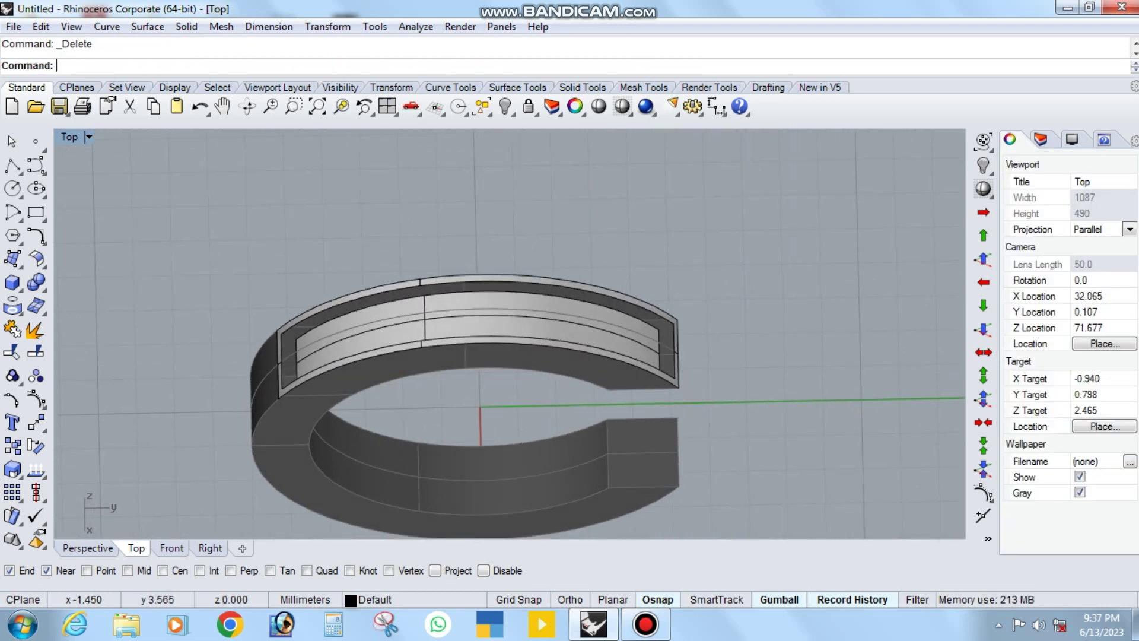
{"action": "scroll", "coordinate": [510, 332], "scroll_direction": "up", "scroll_amount": 5}
{"action": "left_click", "coordinate": [445, 279]}
Step: Duplicate the inner band's borders and deselect the outer border curve
{"action": "left_click_drag", "start_coordinate": [320, 261], "coordinate": [662, 385]}
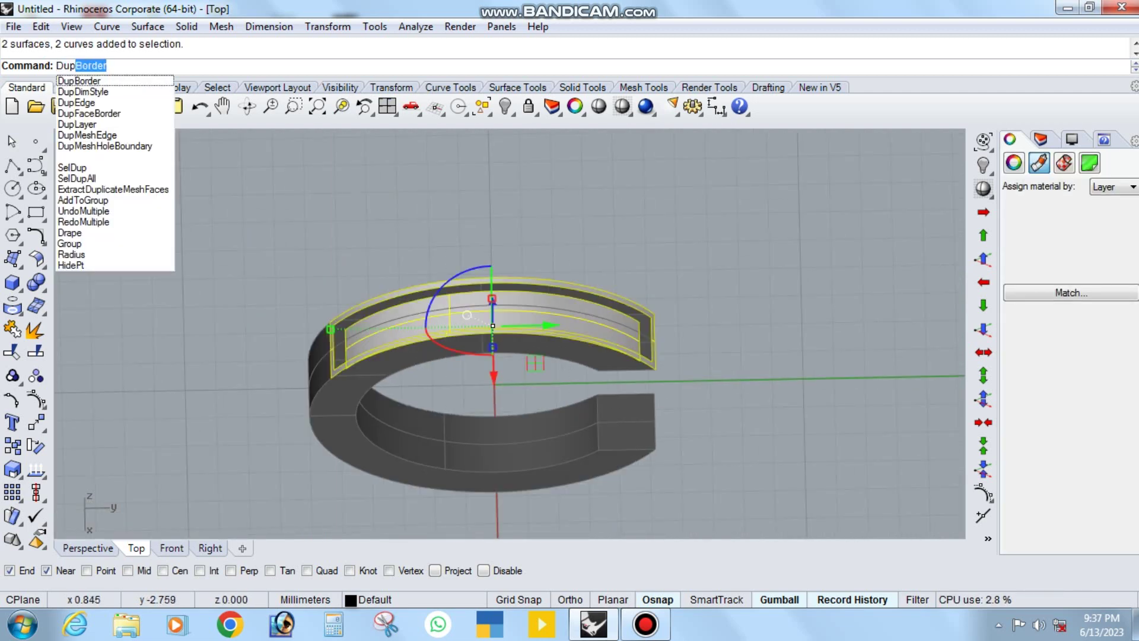
{"action": "key", "text": "Return"}
{"action": "scroll", "coordinate": [311, 344], "scroll_direction": "up", "scroll_amount": 3}
{"action": "scroll", "coordinate": [311, 344], "scroll_direction": "up", "scroll_amount": 2}
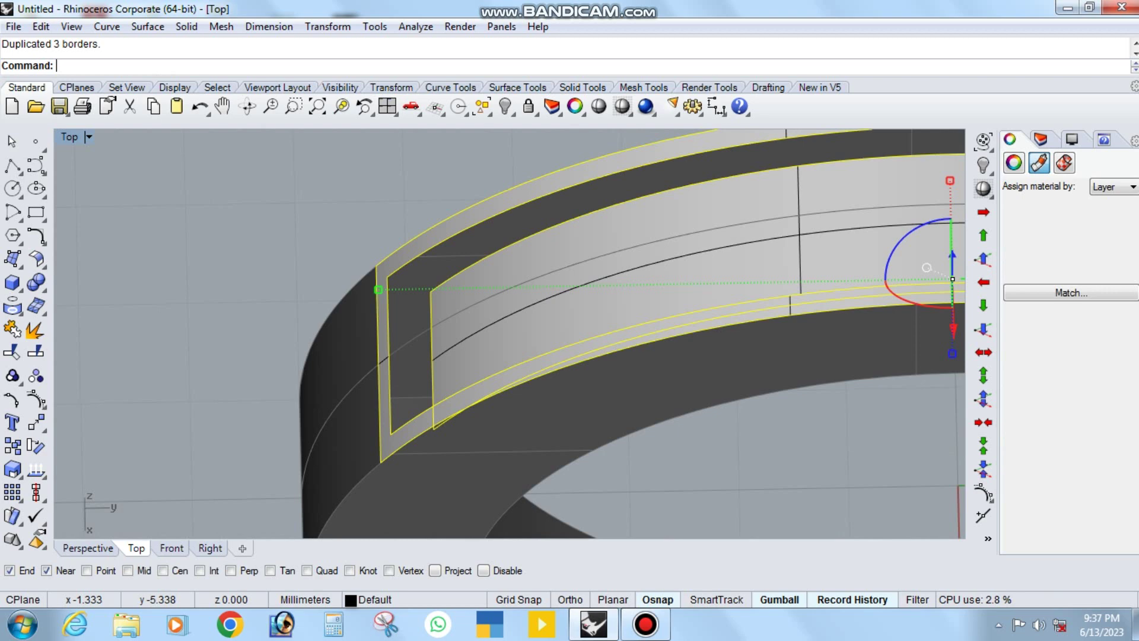
{"action": "left_click", "coordinate": [378, 290], "text": "ctrl"}
Step: Loft between the border curves, delete leftover curves, and unlock the locked ring objects
{"action": "type", "text": "ft"}
{"action": "key", "text": "Return"}
{"action": "key", "text": "Return"}
{"action": "key", "text": "Return"}
{"action": "scroll", "coordinate": [510, 332], "scroll_direction": "down", "scroll_amount": 5}
{"action": "key", "text": "Delete"}
{"action": "mouse_move", "coordinate": [511, 332]}
{"action": "right_mouse_down", "text": "ctrl+shift"}
{"action": "mouse_move", "coordinate": [729, 353]}
{"action": "mouse_move", "coordinate": [652, 397]}
{"action": "right_mouse_up", "text": "ctrl+shift"}
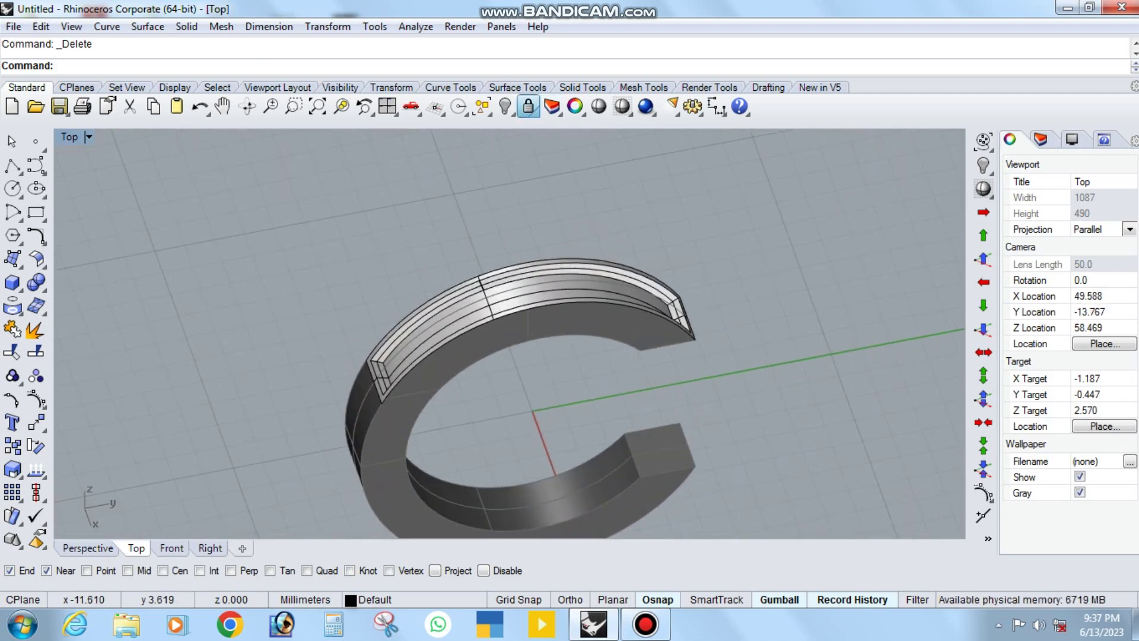
{"action": "right_click", "coordinate": [527, 107]}
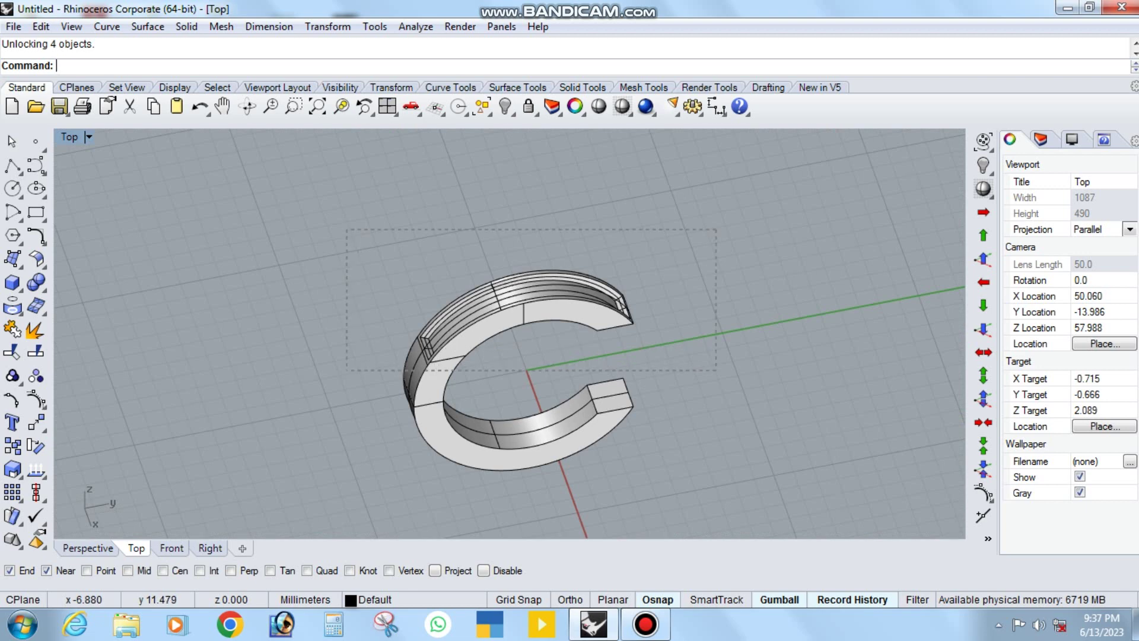
Step: Delete the extra polysurface over the ring's upper groove
{"action": "left_click_drag", "start_coordinate": [347, 370], "coordinate": [716, 230]}
{"action": "key", "text": "Escape"}
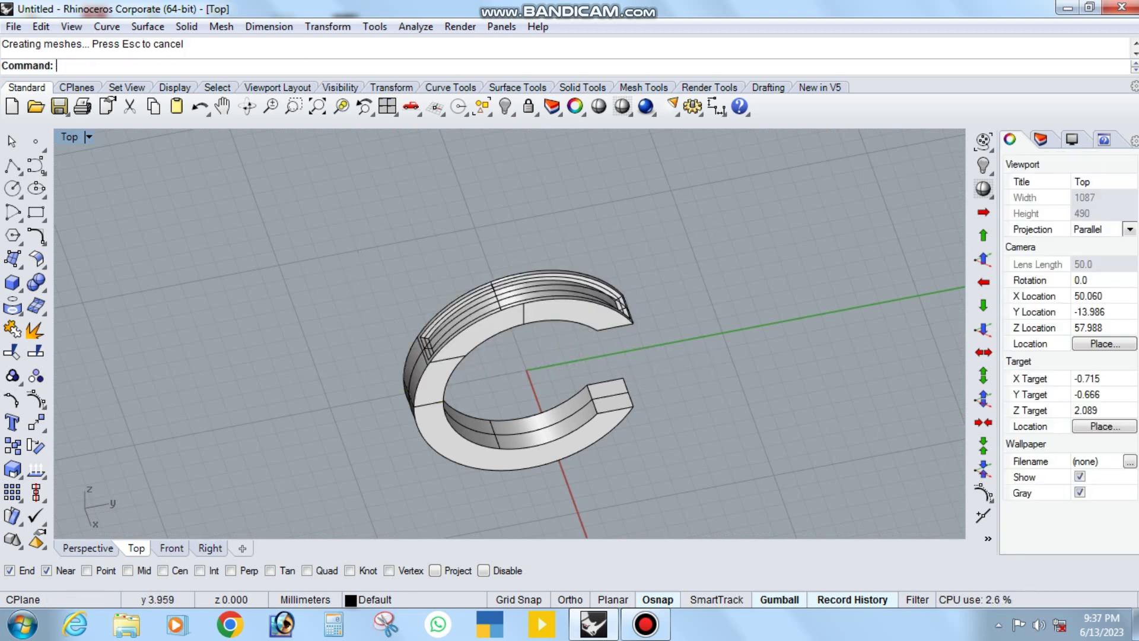
{"action": "scroll", "coordinate": [582, 308], "scroll_direction": "up", "scroll_amount": 4}
{"action": "left_click", "coordinate": [582, 308]}
{"action": "left_click", "coordinate": [1013, 164]}
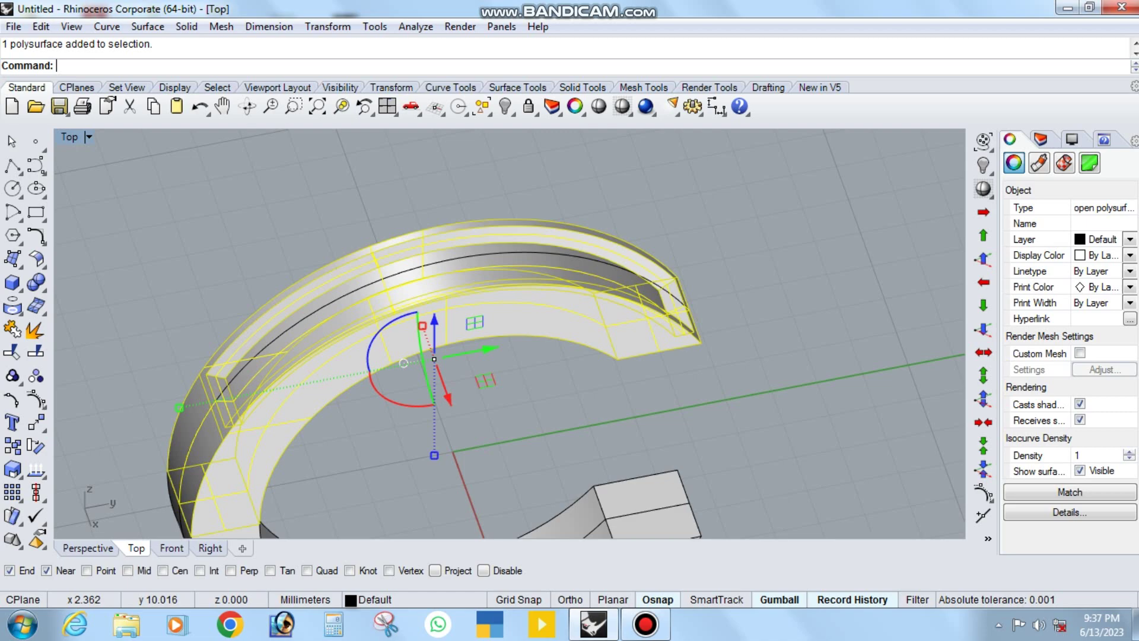
{"action": "key", "text": "Escape"}
{"action": "key", "text": "Home"}
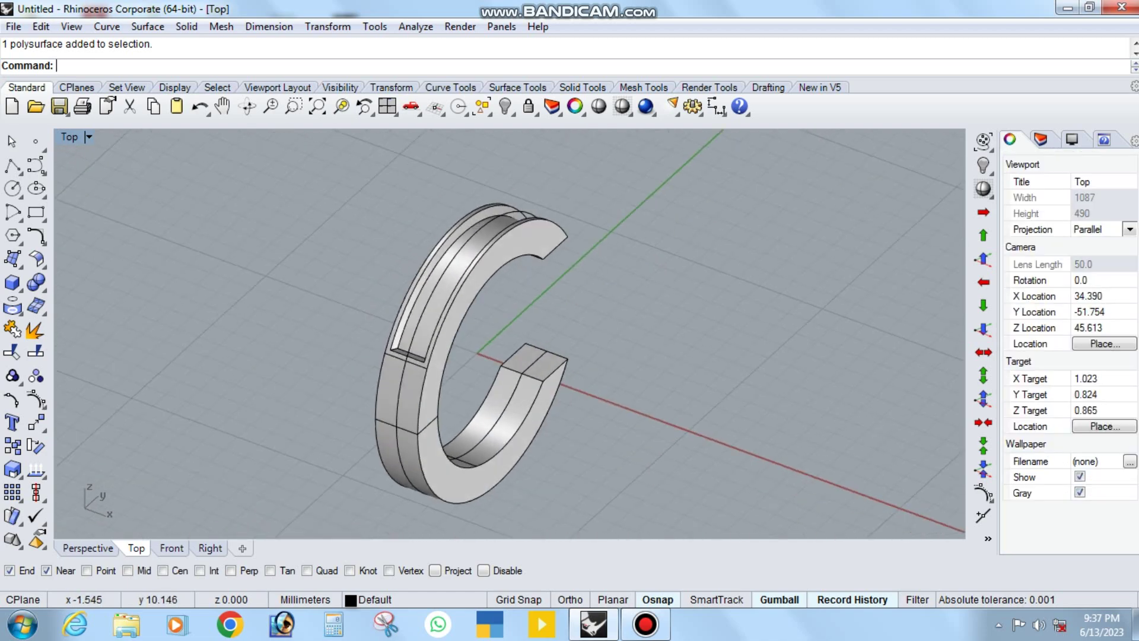
{"action": "left_click", "coordinate": [481, 107]}
{"action": "key", "text": "Delete"}
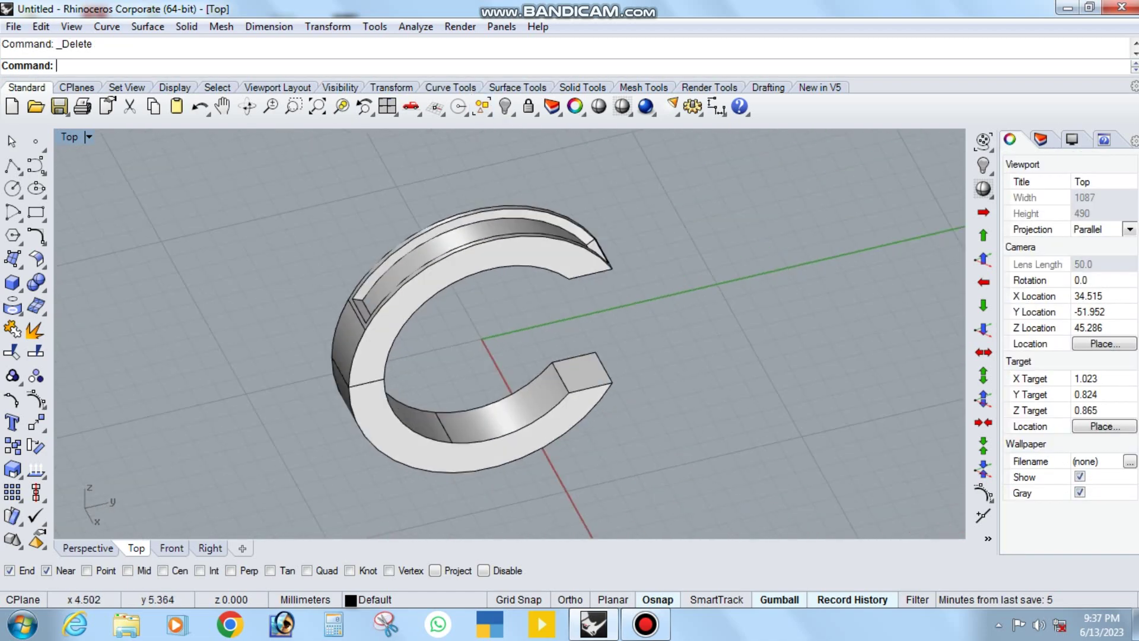
Step: Extract the ring's end face as a trial, undo it, and reselect the end face
{"action": "mouse_move", "coordinate": [509, 333]}
{"action": "right_mouse_down"}
{"action": "mouse_move", "coordinate": [534, 332]}
{"action": "mouse_move", "coordinate": [513, 339]}
{"action": "right_mouse_up"}
{"action": "scroll", "coordinate": [509, 332], "scroll_direction": "up", "scroll_amount": 5}
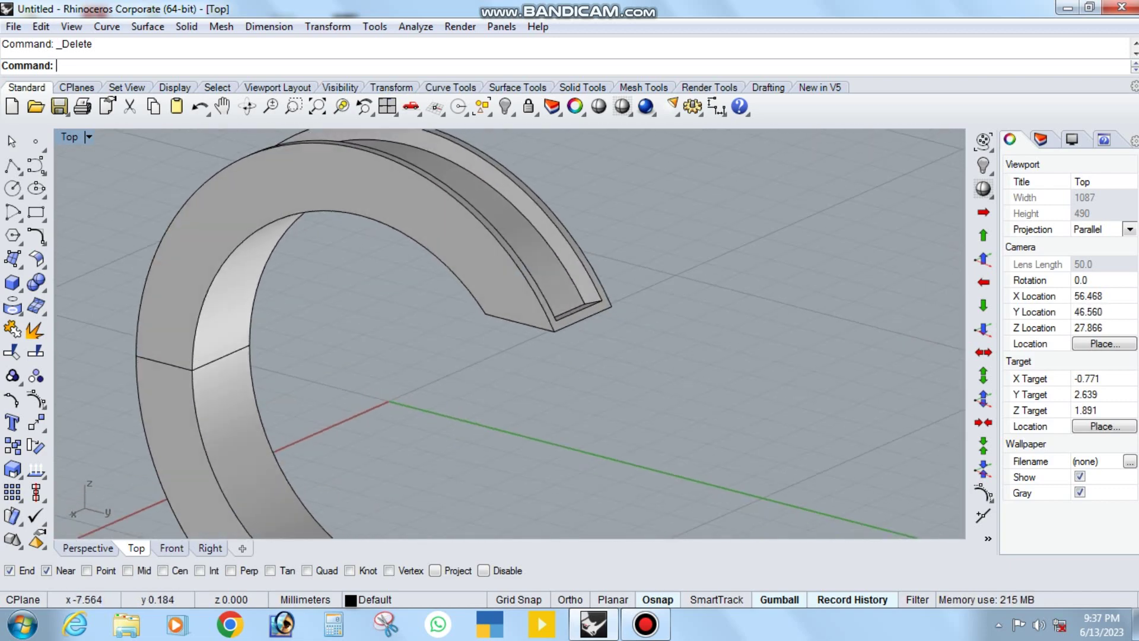
{"action": "key", "text": "ctrl+a"}
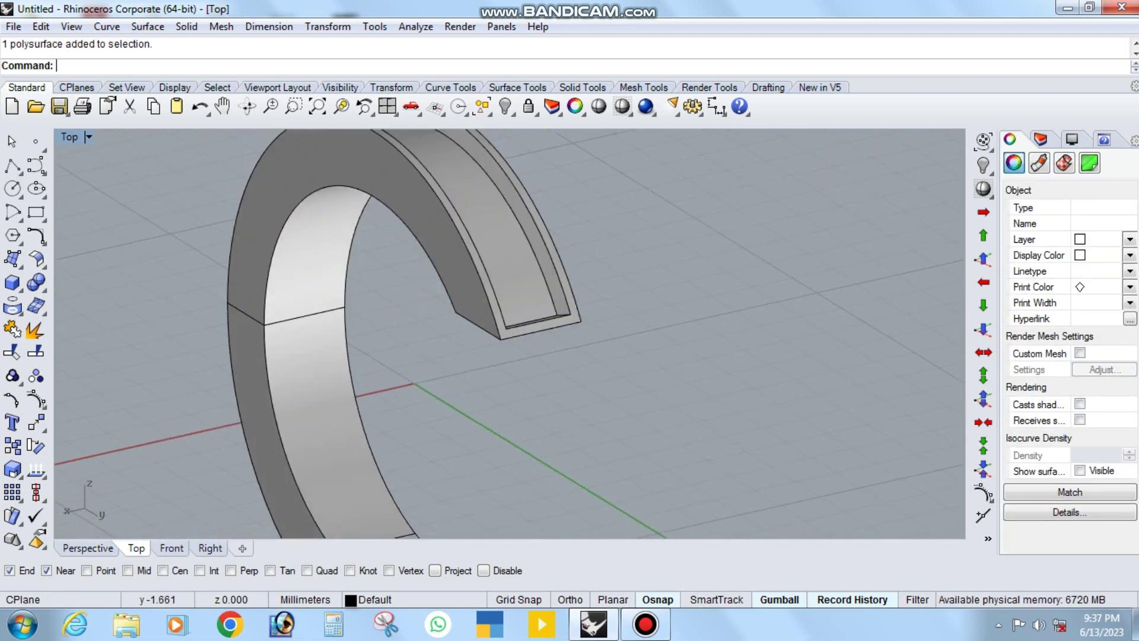
{"action": "right_click_drag", "start_coordinate": [509, 332], "coordinate": [522, 356]}
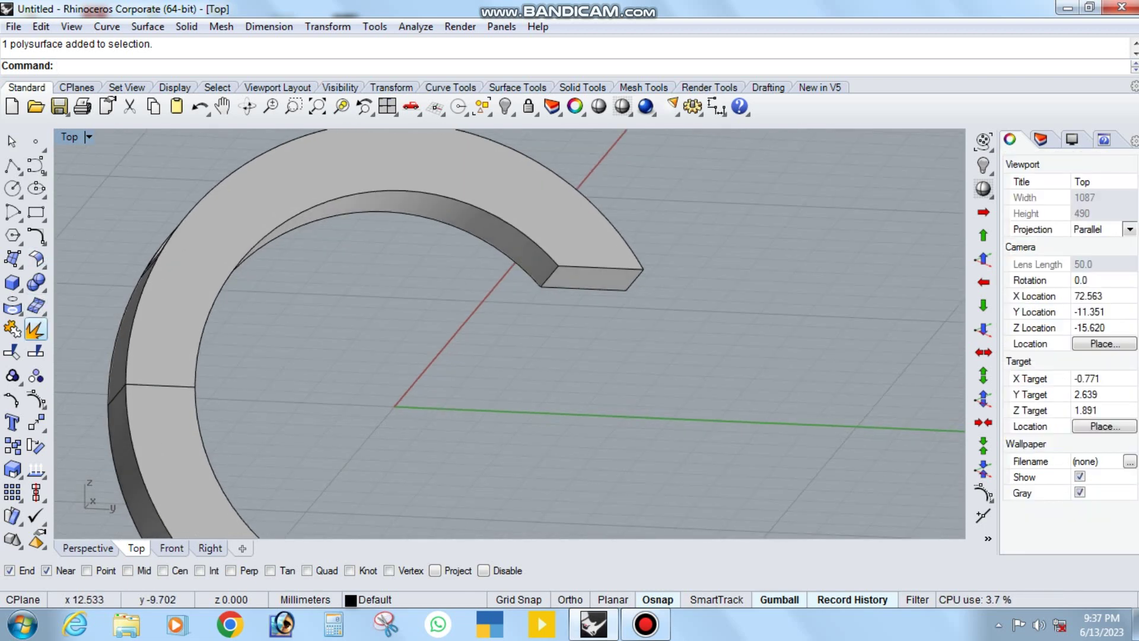
{"action": "right_click_drag", "start_coordinate": [509, 332], "coordinate": [533, 379]}
{"action": "left_click", "coordinate": [588, 291]}
{"action": "key", "text": "Return"}
{"action": "right_click_drag", "start_coordinate": [533, 314], "coordinate": [544, 297]}
{"action": "key", "text": "ctrl+z"}
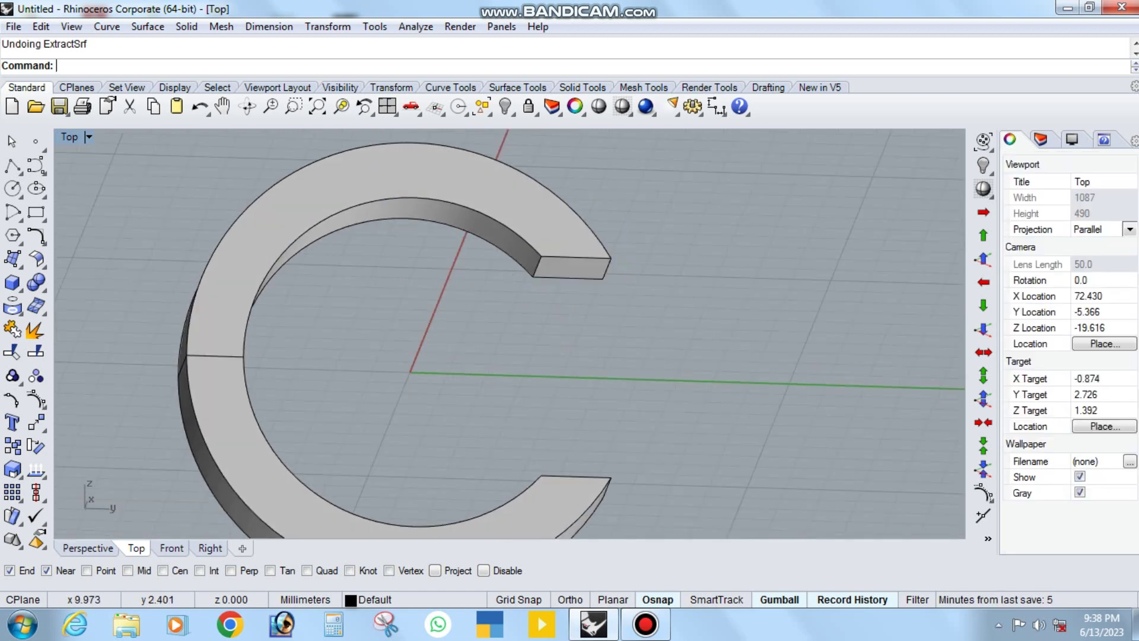
{"action": "left_click", "coordinate": [552, 272]}
{"action": "right_click_drag", "start_coordinate": [534, 309], "coordinate": [552, 279]}
Step: Extract the ring's end face, stretch it across the ring, and try a flipped offset
{"action": "key", "text": "Return"}
{"action": "left_click_drag", "start_coordinate": [518, 272], "coordinate": [441, 278]}
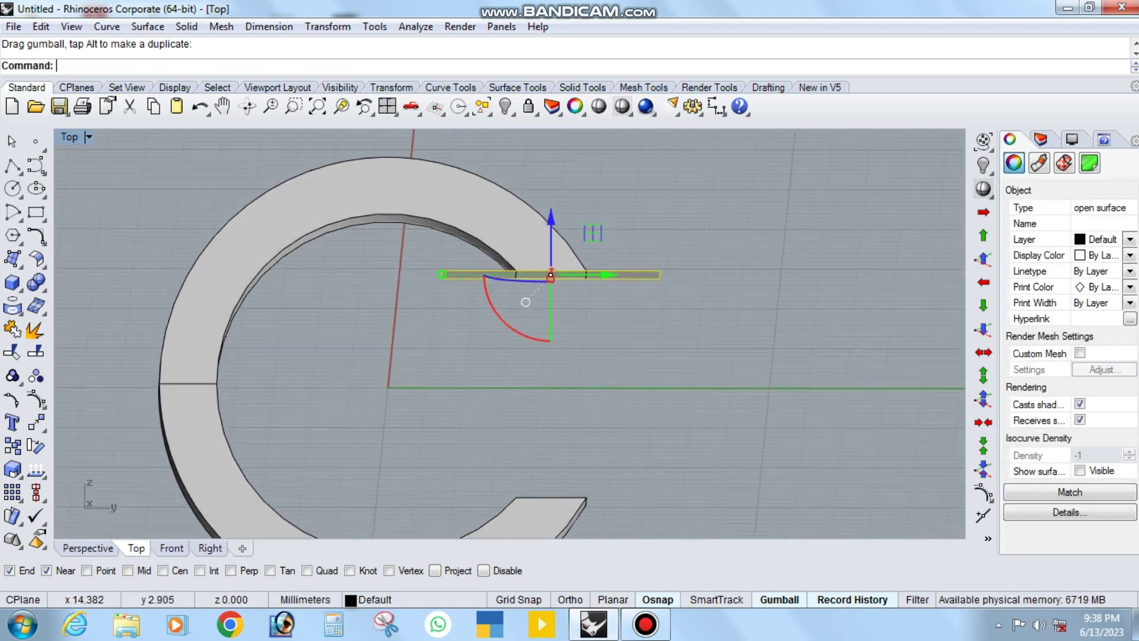
{"action": "left_click", "coordinate": [36, 258]}
{"action": "left_click", "coordinate": [84, 290]}
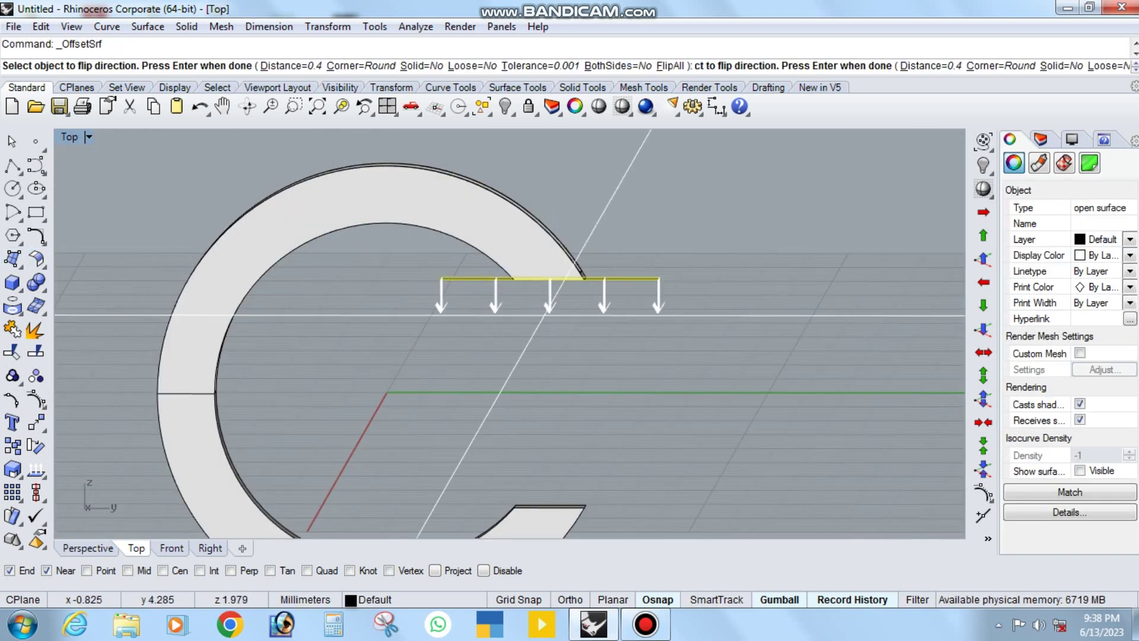
{"action": "type", "text": "f"}
{"action": "key", "text": "Return"}
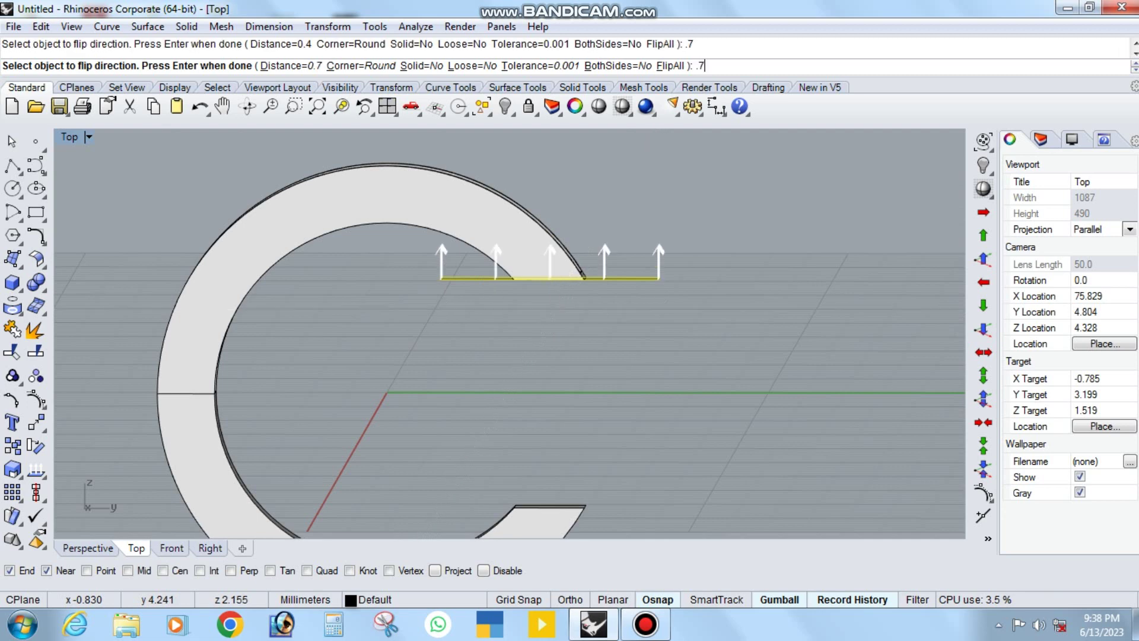
{"action": "key", "text": "Return"}
Step: Offset the stretched face 0.7 with FlipAll and Solid=Yes into a thin block
{"action": "key", "text": "Return"}
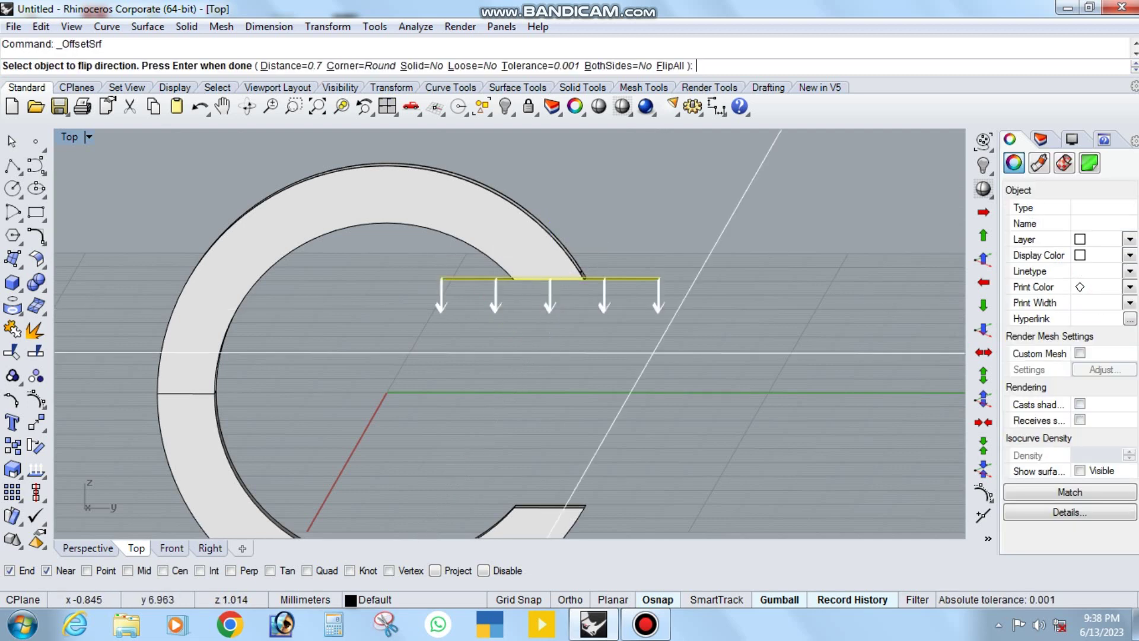
{"action": "type", "text": "f"}
{"action": "key", "text": "Return"}
{"action": "type", "text": "s"}
{"action": "key", "text": "Return"}
{"action": "key", "text": "Return"}
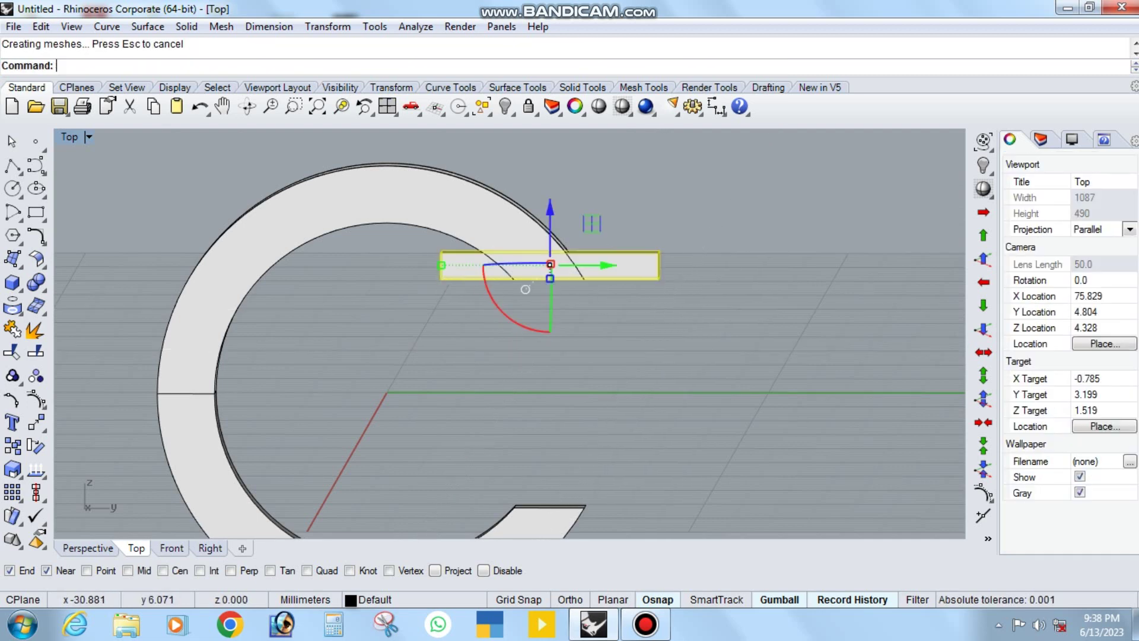
{"action": "key", "text": "Down"}
{"action": "key", "text": "Down"}
{"action": "key", "text": "Down"}
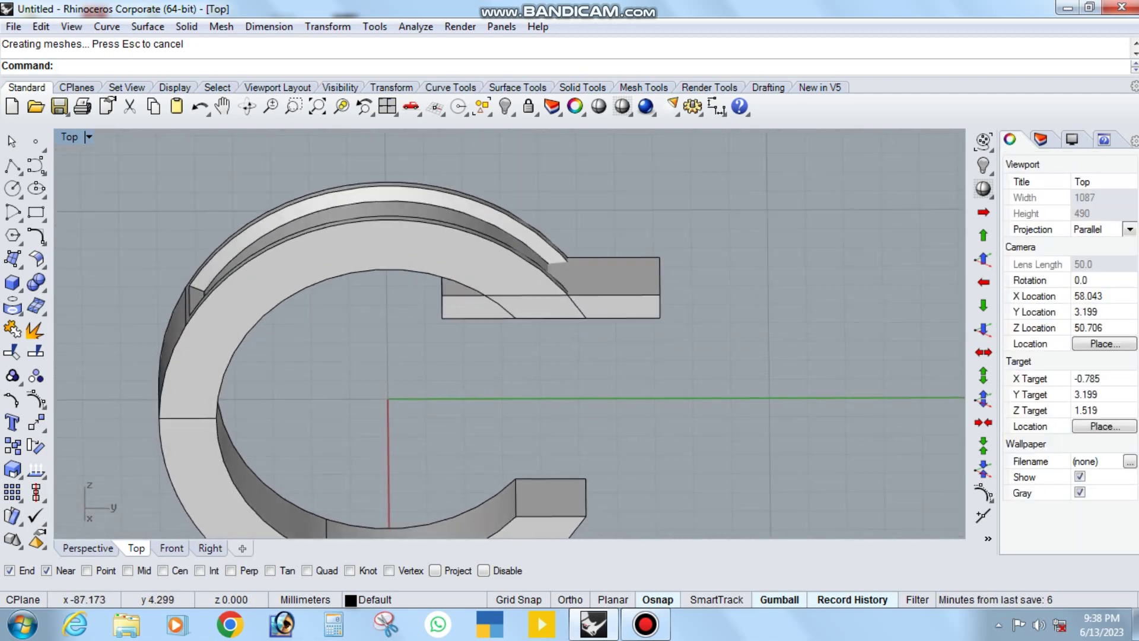
{"action": "key", "text": "Down"}
{"action": "key", "text": "Down"}
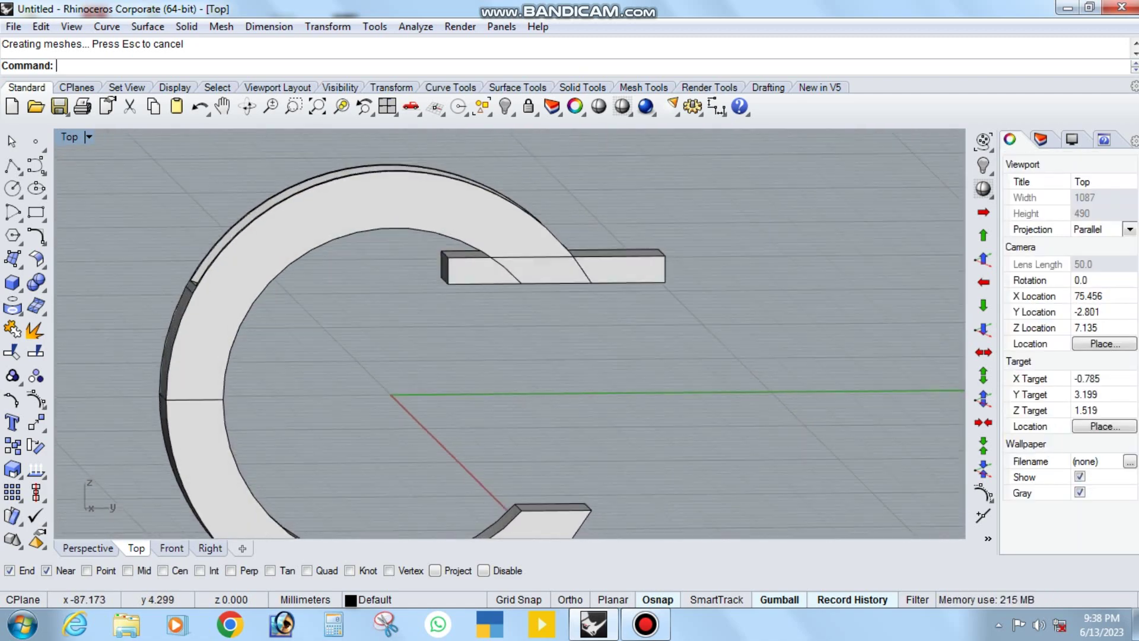
{"action": "key", "text": "Down"}
{"action": "key", "text": "Down"}
{"action": "key", "text": "Down"}
{"action": "key", "text": "Down"}
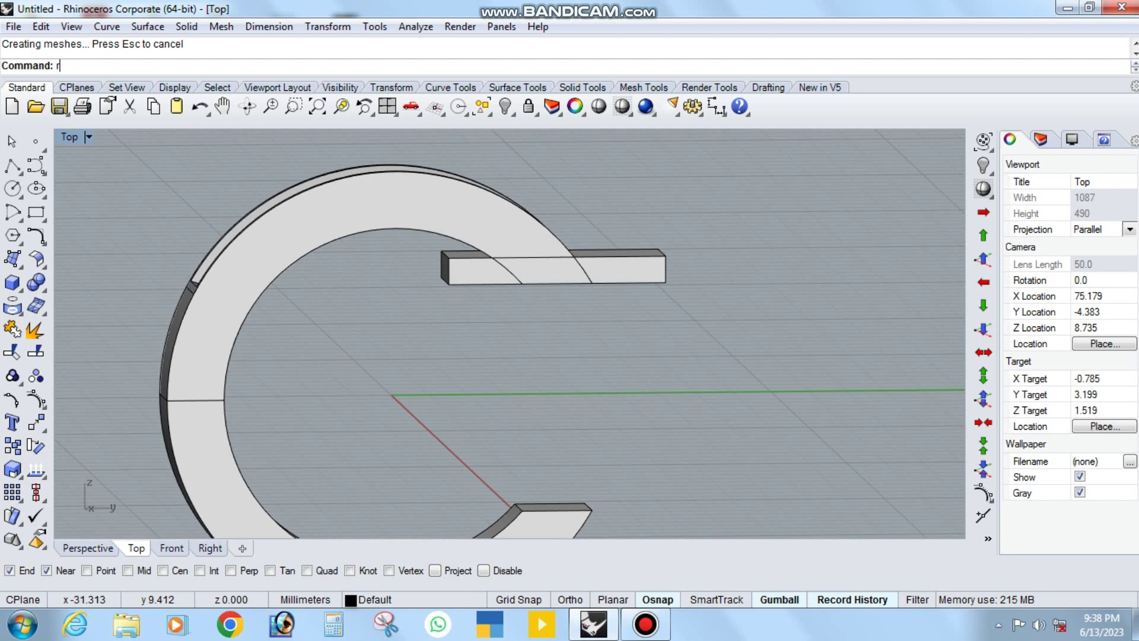
Step: Shift the long rectangular box to the right across the ring
{"action": "scroll", "coordinate": [623, 314], "scroll_direction": "up", "scroll_amount": 1}
{"action": "scroll", "coordinate": [623, 314], "scroll_direction": "up", "scroll_amount": 3}
{"action": "left_click", "coordinate": [622, 311]}
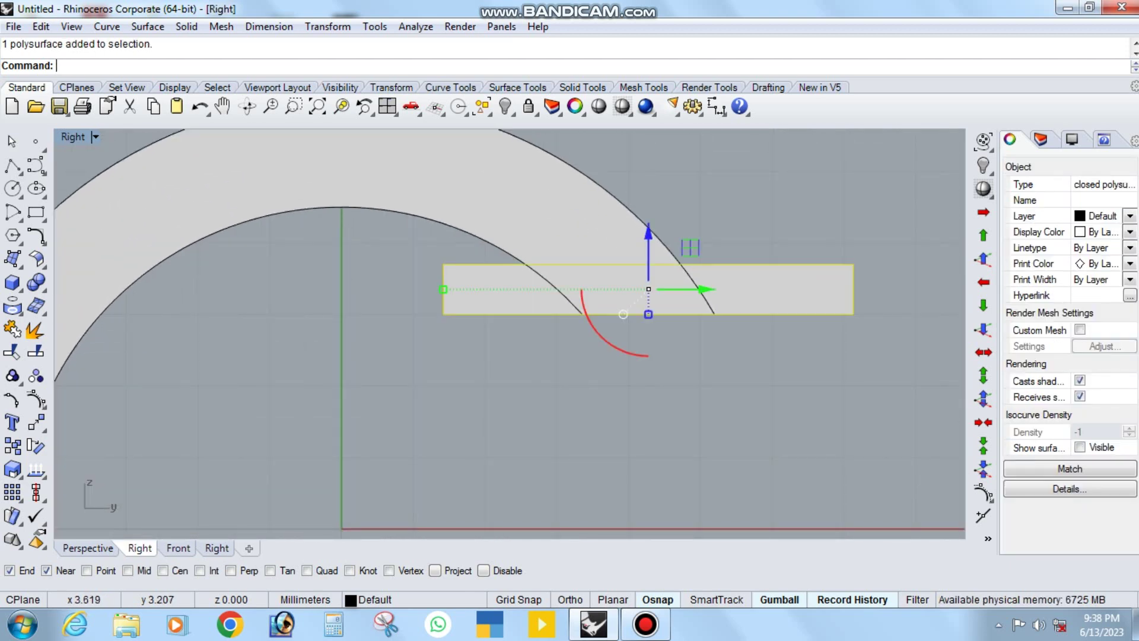
{"action": "left_click_drag", "start_coordinate": [684, 289], "coordinate": [733, 289]}
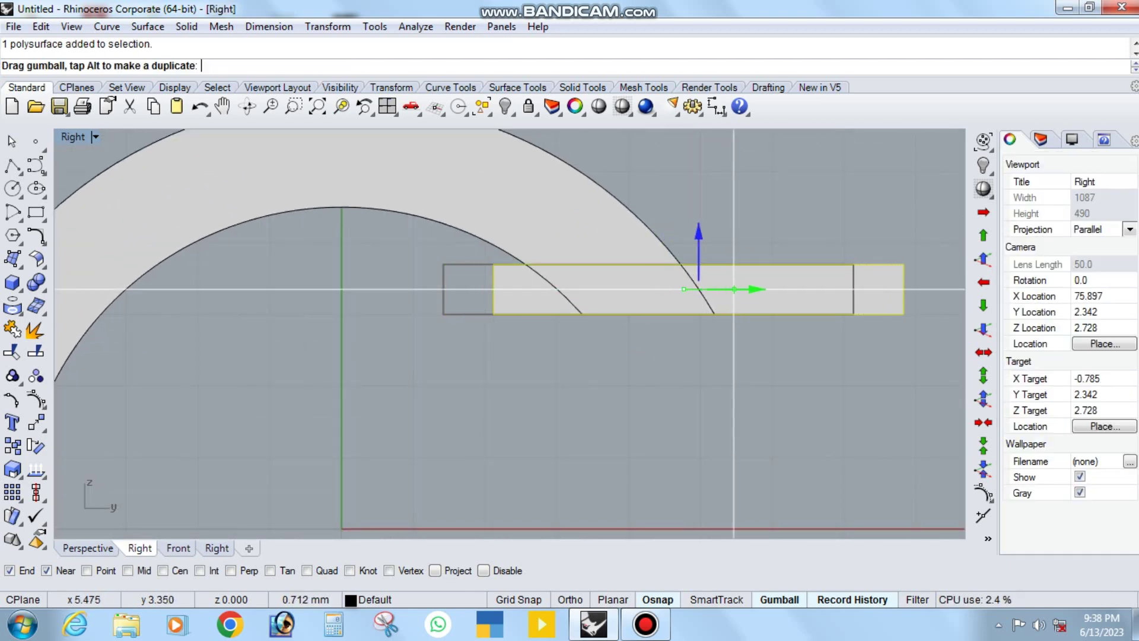
{"action": "key", "text": "Escape"}
{"action": "right_click_drag", "start_coordinate": [733, 288], "coordinate": [657, 307]}
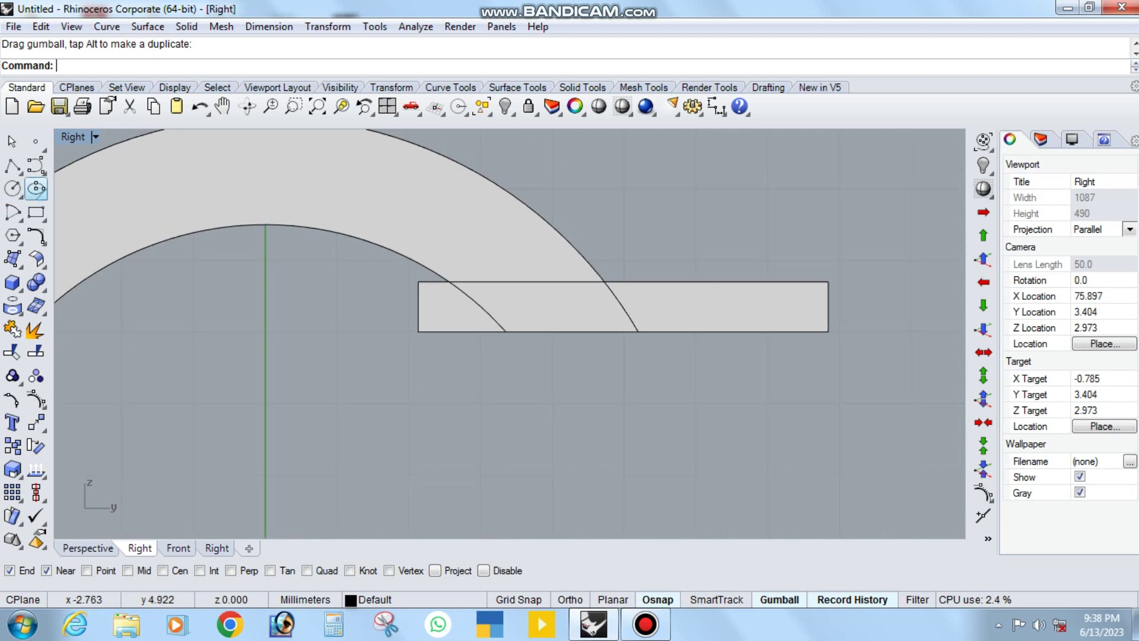
Step: Draw a circle at the origin on the ring's outer edge and try a cut, then undo it
{"action": "left_click", "coordinate": [12, 188]}
{"action": "key", "text": "Return"}
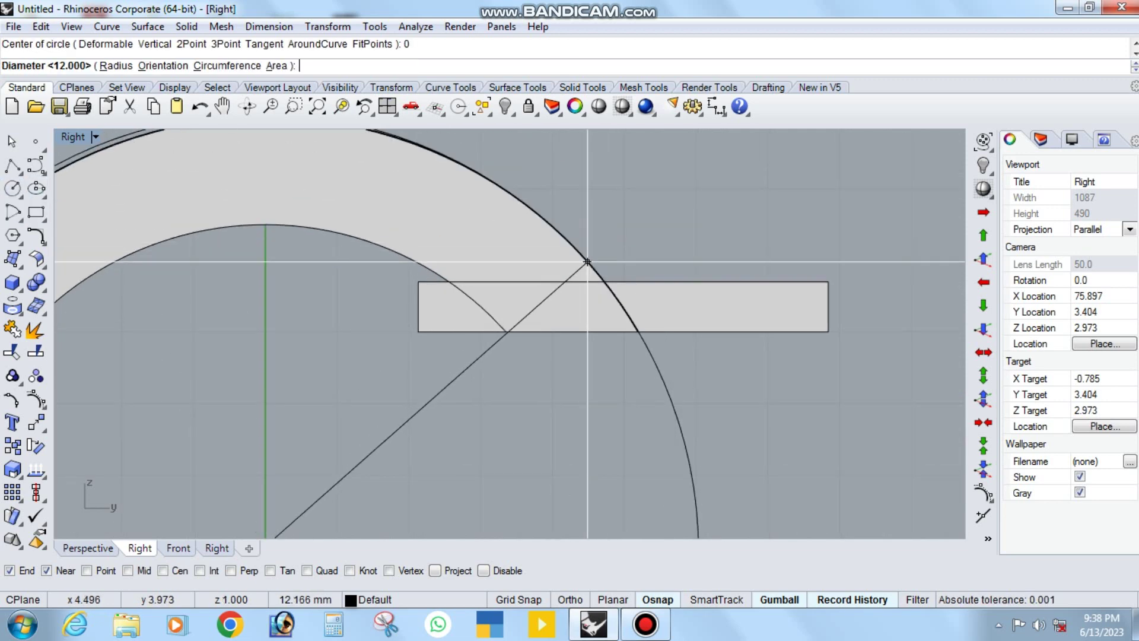
{"action": "left_click", "coordinate": [686, 417]}
{"action": "left_click_drag", "start_coordinate": [729, 395], "coordinate": [644, 440]}
{"action": "type", "text": "W"}
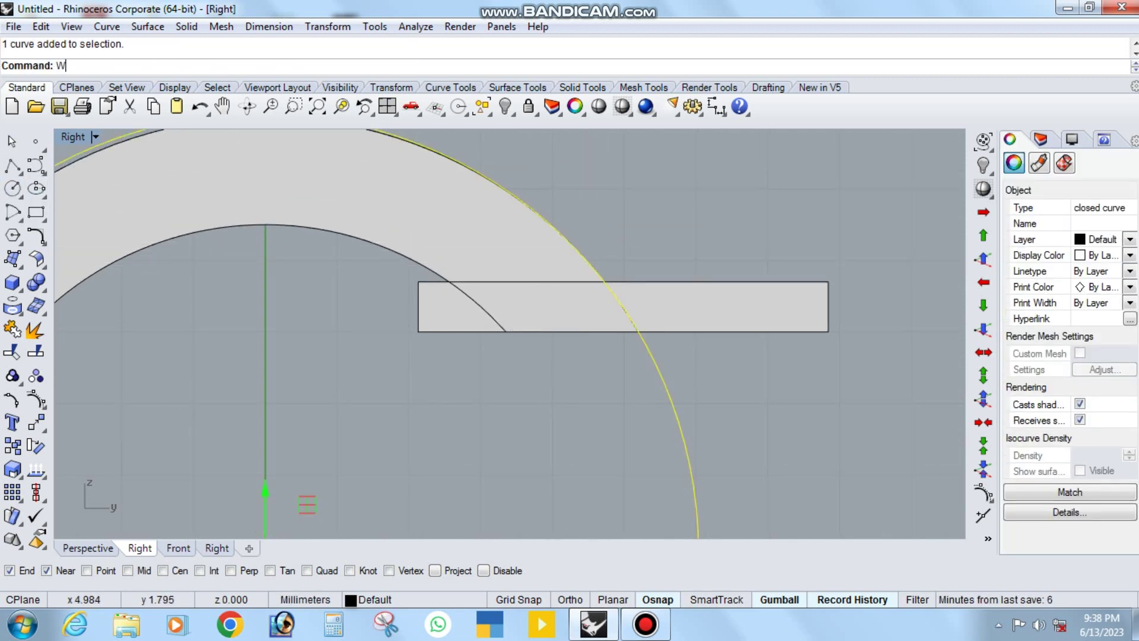
{"action": "key", "text": "Return"}
{"action": "key", "text": "Return"}
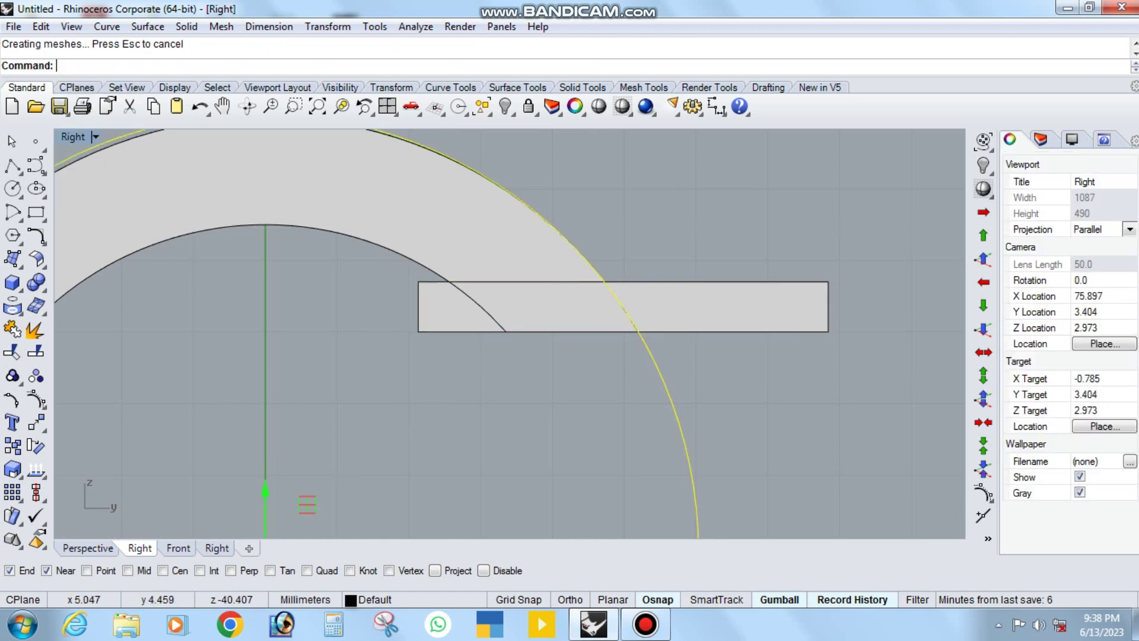
{"action": "left_click", "coordinate": [691, 331]}
{"action": "key", "text": "Delete"}
{"action": "key", "text": "ctrl+z"}
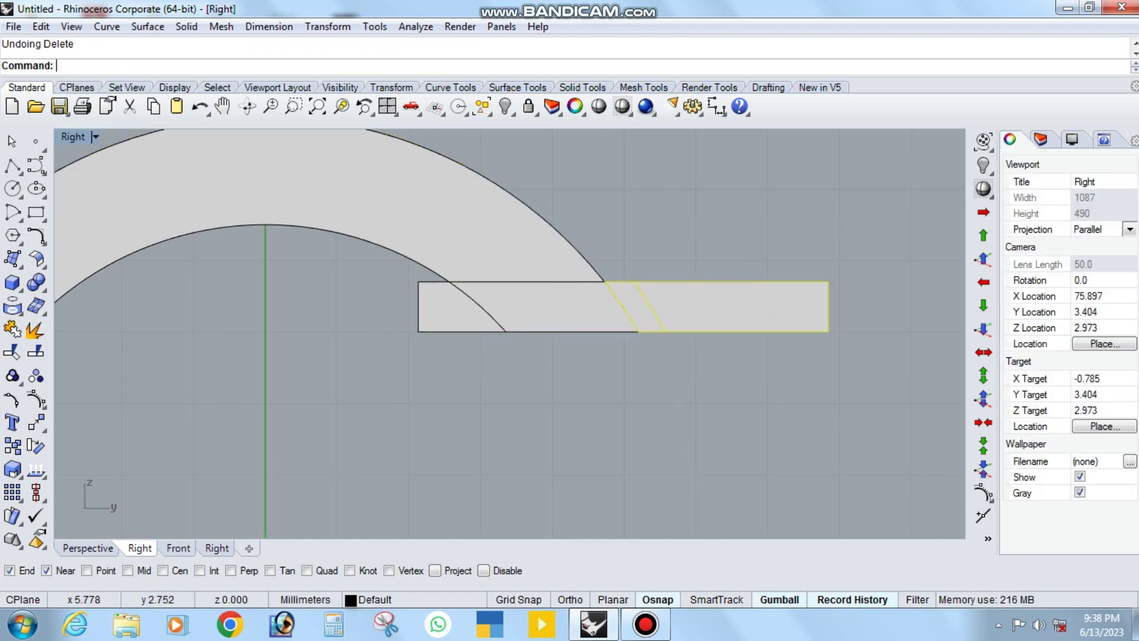
{"action": "key", "text": "ctrl+z"}
Step: Project the outer circle to the CPlane, WireCut the ring with the rectangle, and delete the right piece
{"action": "scroll", "coordinate": [510, 332], "scroll_direction": "down", "scroll_amount": 3}
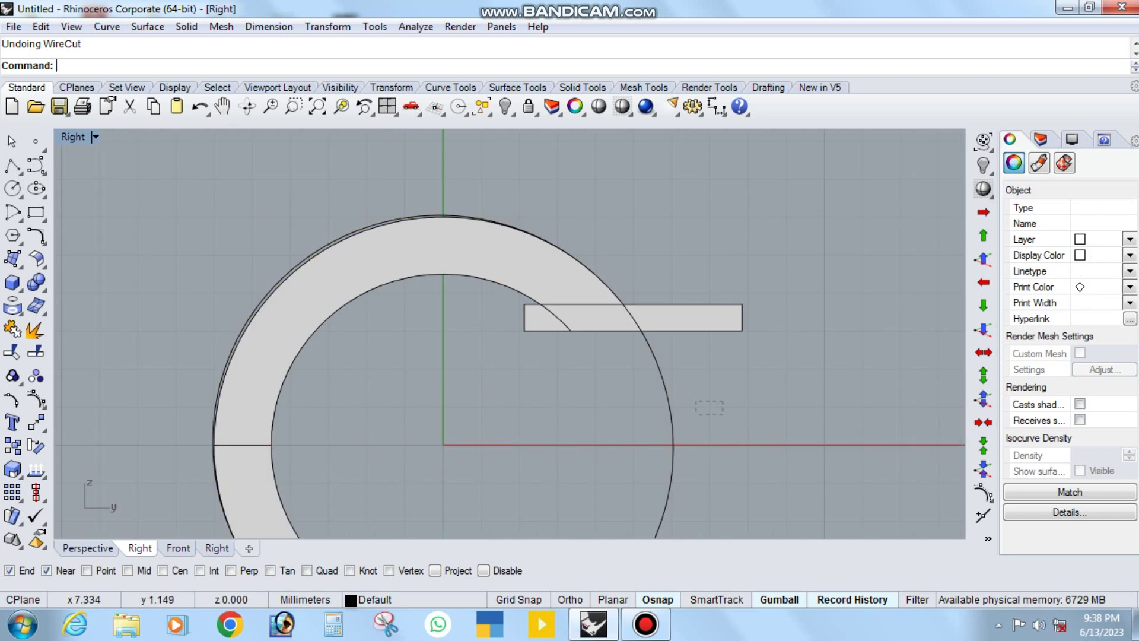
{"action": "left_click", "coordinate": [672, 415]}
{"action": "left_click", "coordinate": [328, 26]}
{"action": "left_click", "coordinate": [366, 272]}
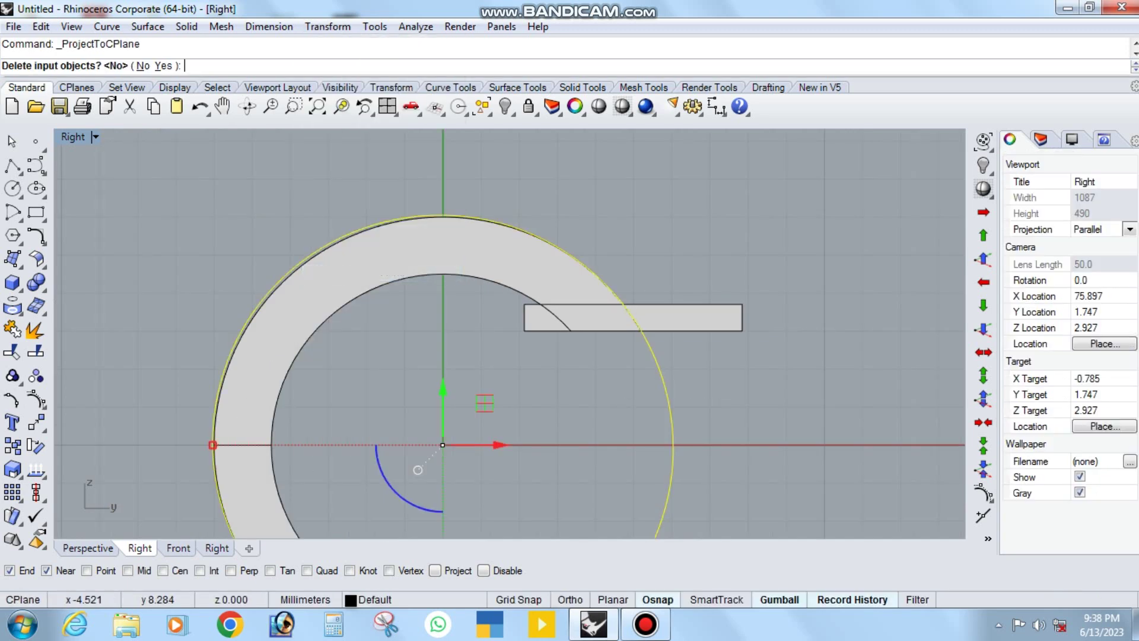
{"action": "type", "text": "y"}
{"action": "key", "text": "Return"}
{"action": "type", "text": "W"}
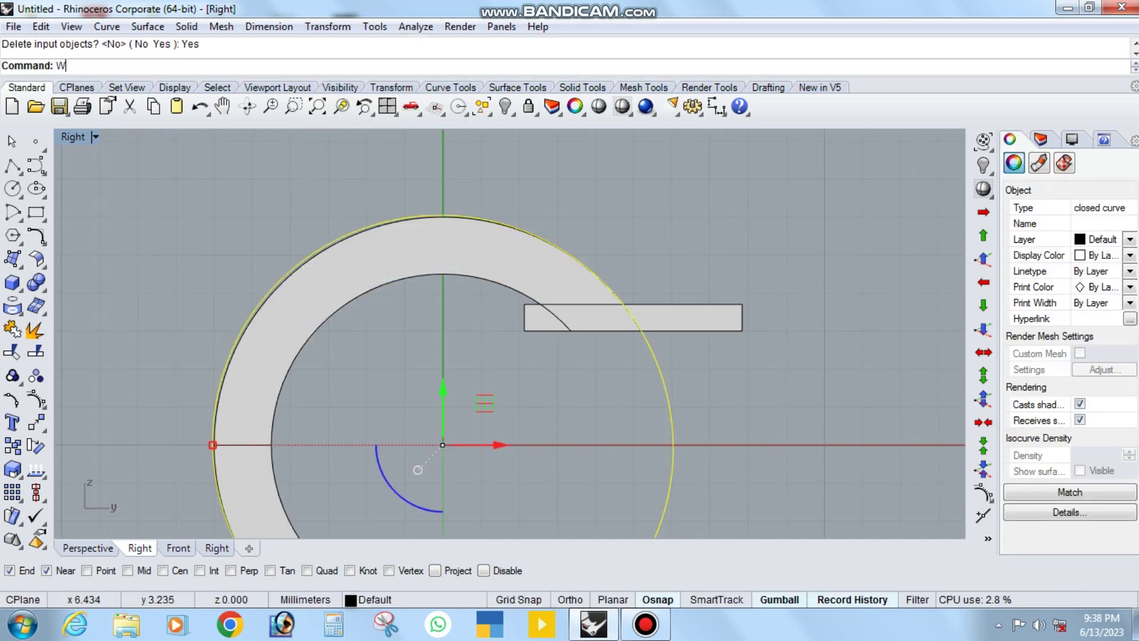
{"action": "key", "text": "Return"}
{"action": "key", "text": "Return"}
{"action": "key", "text": "Delete"}
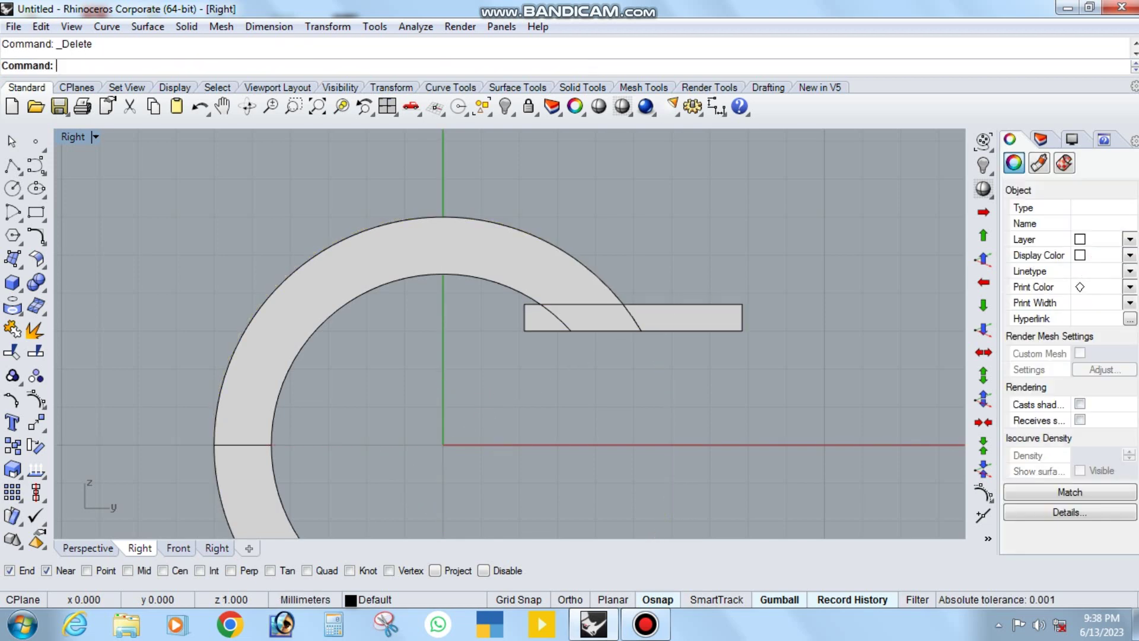
Step: Inspect the C ring in rendered display, then return to the shaded Right view with the tab selected
{"action": "key", "text": "Left"}
{"action": "key", "text": "Left"}
{"action": "key", "text": "Left"}
{"action": "key", "text": "Left"}
{"action": "key", "text": "Left"}
{"action": "key", "text": "Left"}
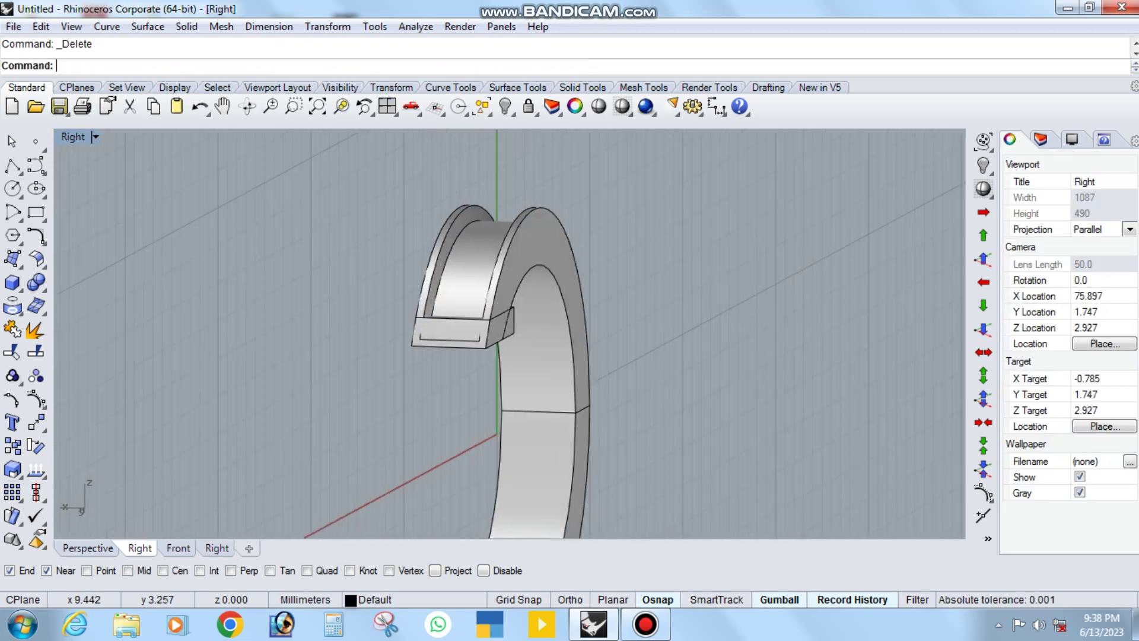
{"action": "key", "text": "Left"}
{"action": "key", "text": "Left"}
{"action": "key", "text": "Left"}
{"action": "middle_click", "coordinate": [591, 302]}
{"action": "left_click", "coordinate": [617, 341]}
{"action": "right_click_drag", "start_coordinate": [617, 341], "coordinate": [641, 329]}
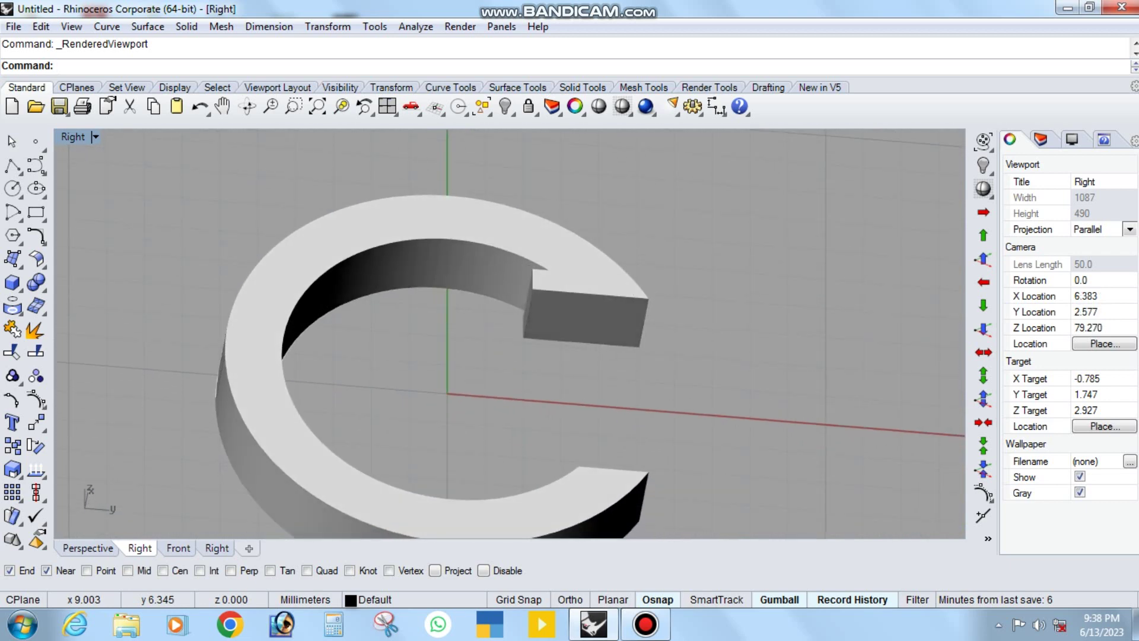
{"action": "key", "text": "ctrl+F2"}
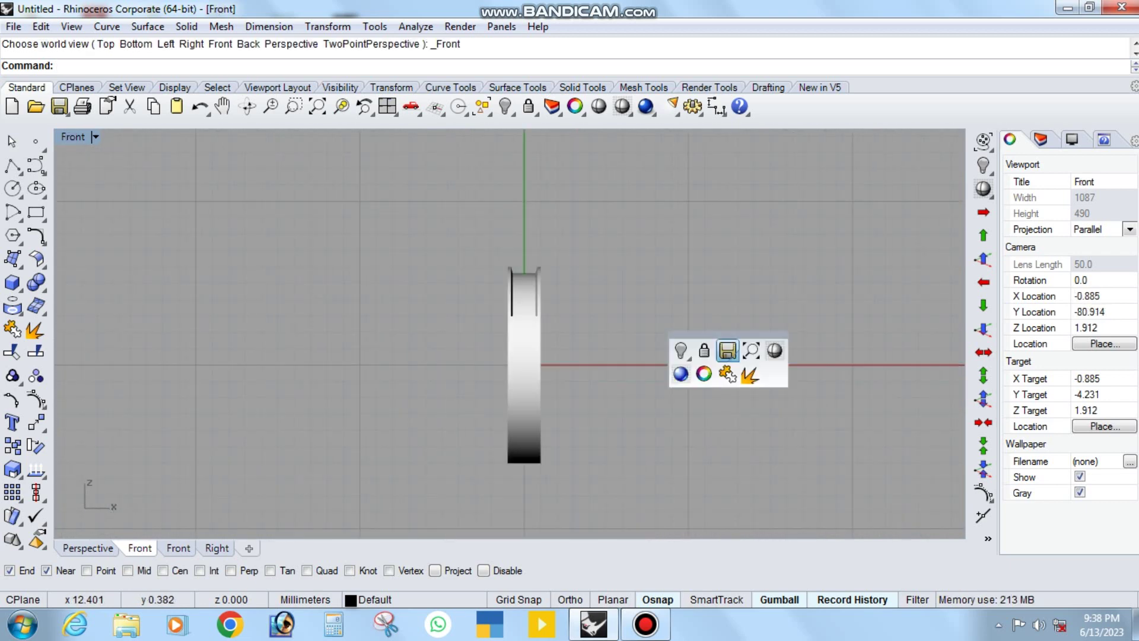
{"action": "middle_click", "coordinate": [670, 333]}
{"action": "left_click", "coordinate": [775, 350]}
{"action": "key", "text": "ctrl+F3"}
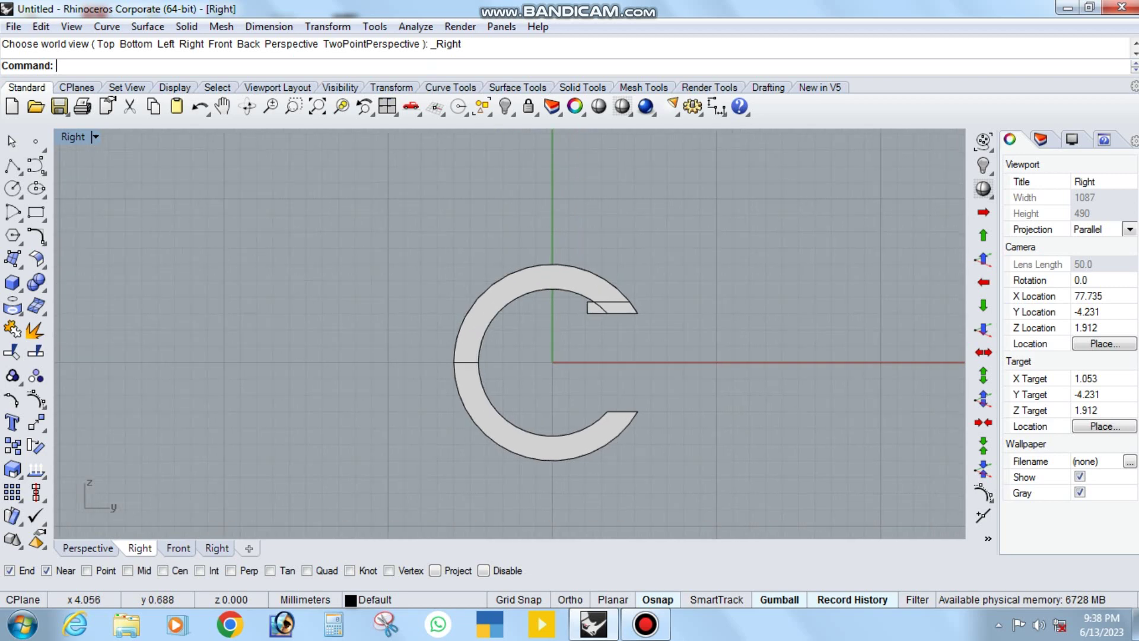
{"action": "left_click", "coordinate": [590, 308]}
Step: Mirror the tab across a horizontal plane through the origin to the C's lower end
{"action": "scroll", "coordinate": [589, 320], "scroll_direction": "down", "scroll_amount": 4}
{"action": "type", "text": "mirror"}
{"action": "key", "text": "Return"}
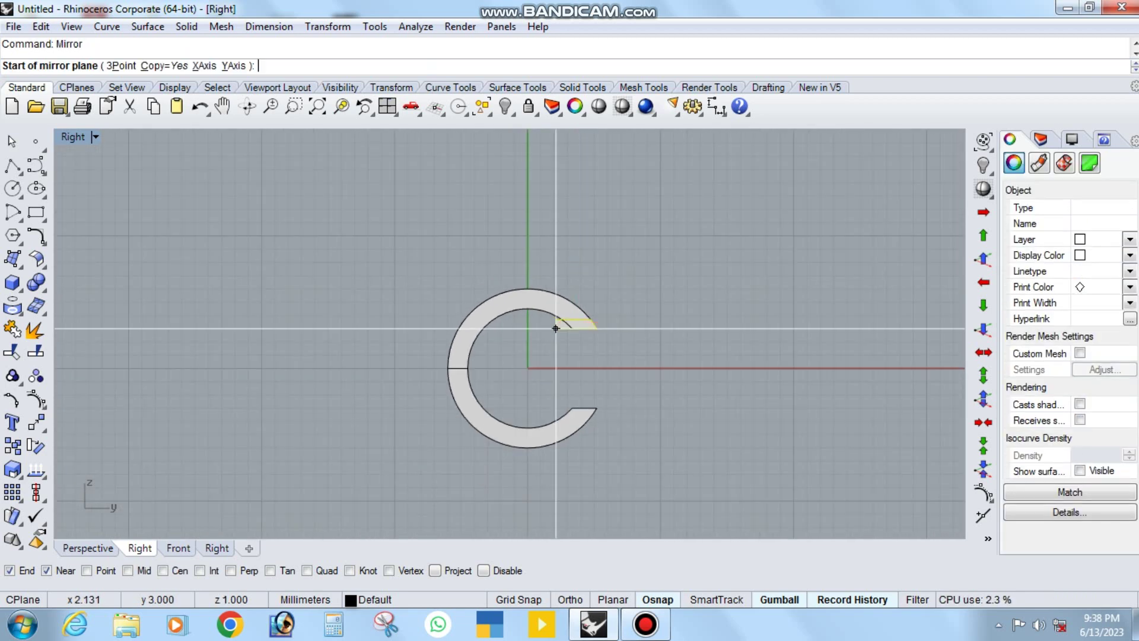
{"action": "type", "text": "0"}
{"action": "key", "text": "Return"}
{"action": "left_click", "coordinate": [647, 368]}
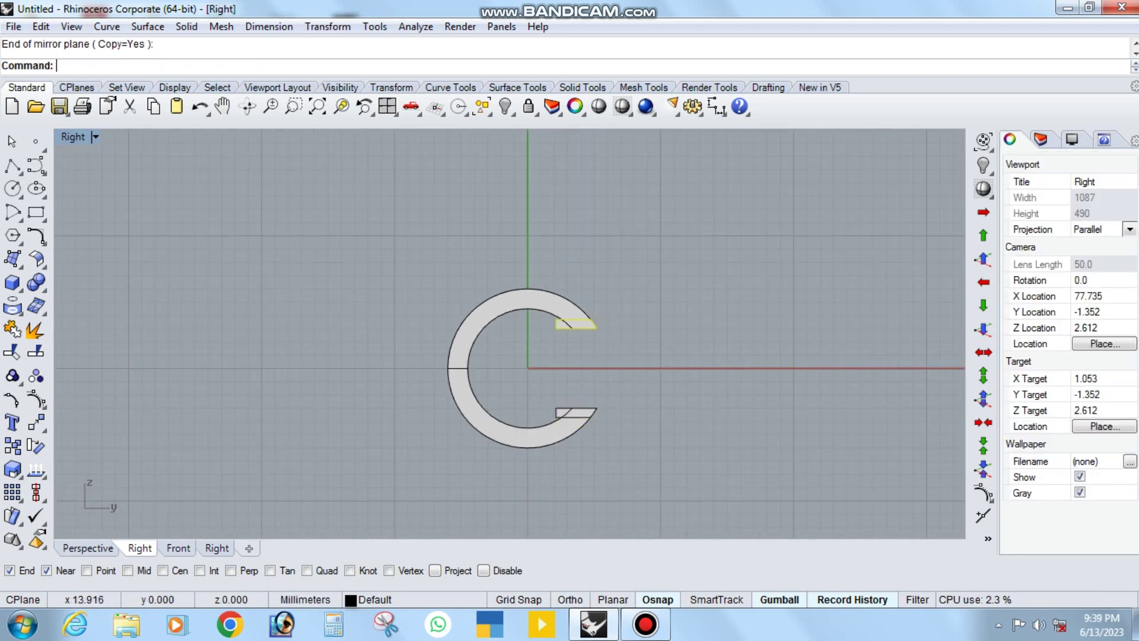
Step: Hide the upper arc and its tab, then return to the Right view
{"action": "scroll", "coordinate": [588, 409], "scroll_direction": "up", "scroll_amount": 1}
{"action": "mouse_move", "coordinate": [582, 409]}
{"action": "right_mouse_down", "text": "ctrl+shift"}
{"action": "mouse_move", "coordinate": [830, 404]}
{"action": "mouse_move", "coordinate": [674, 330]}
{"action": "right_mouse_up", "text": "ctrl+shift"}
{"action": "left_click_drag", "start_coordinate": [673, 330], "coordinate": [529, 249]}
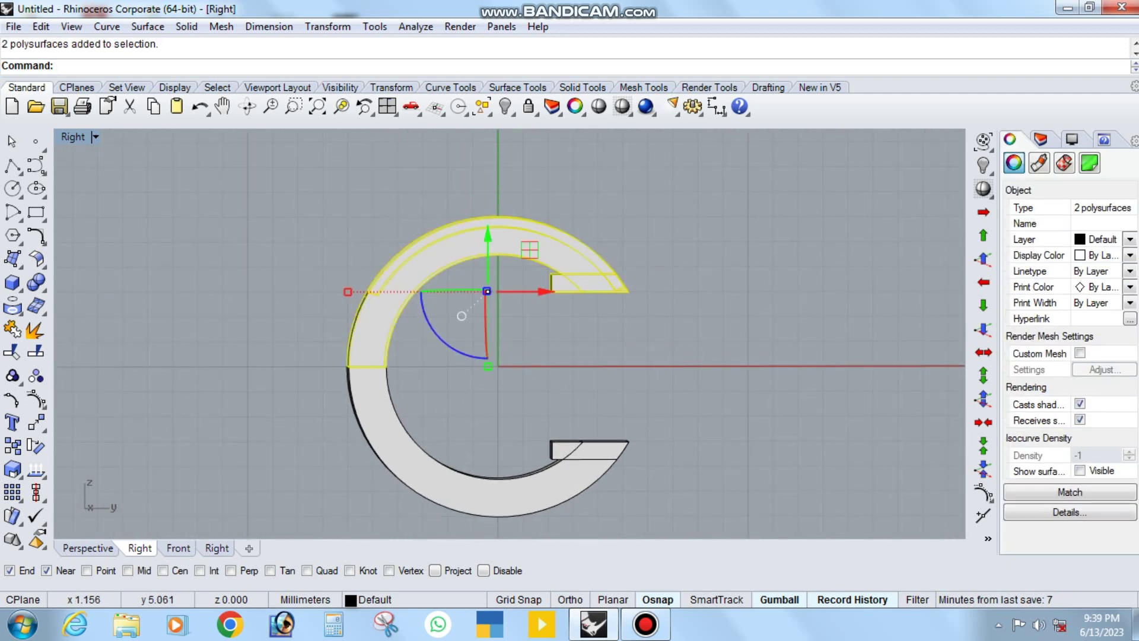
{"action": "key", "text": "ctrl+h"}
{"action": "right_click_drag", "start_coordinate": [530, 250], "coordinate": [564, 255], "text": "ctrl+shift"}
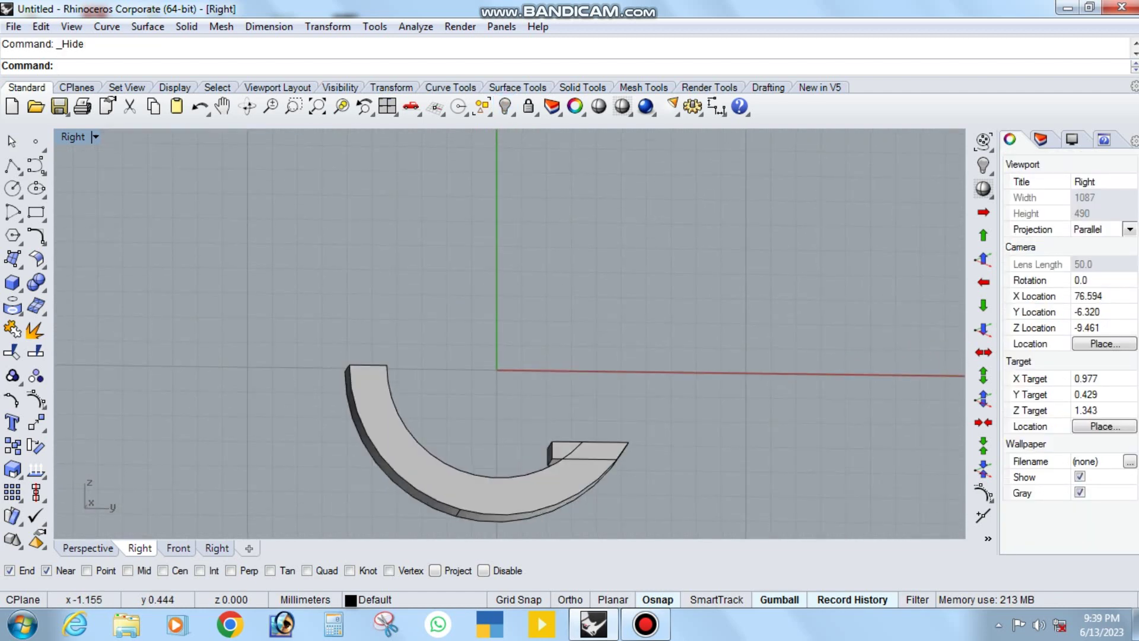
{"action": "key", "text": "ctrl+F2"}
{"action": "key", "text": "ctrl+F3"}
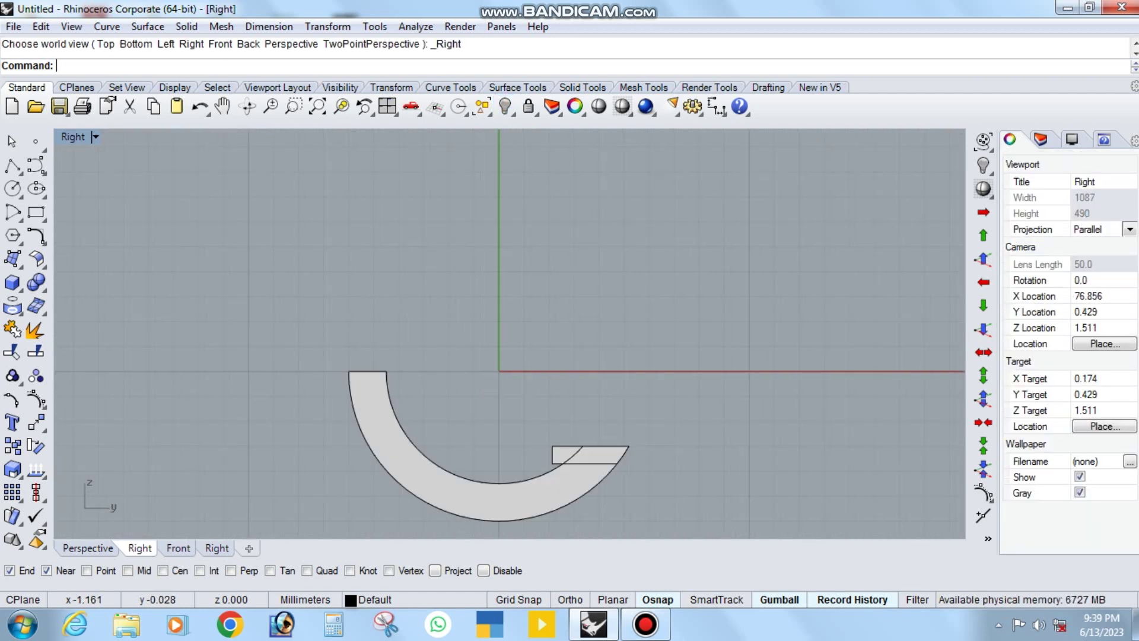
{"action": "left_click", "coordinate": [12, 188]}
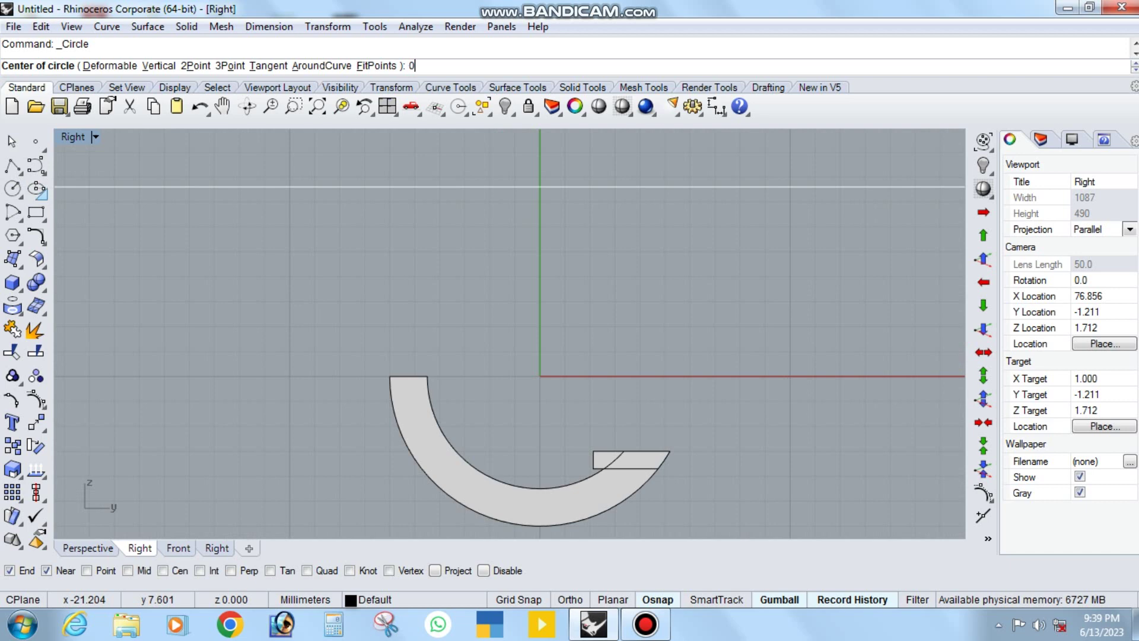
{"action": "key", "text": "Return"}
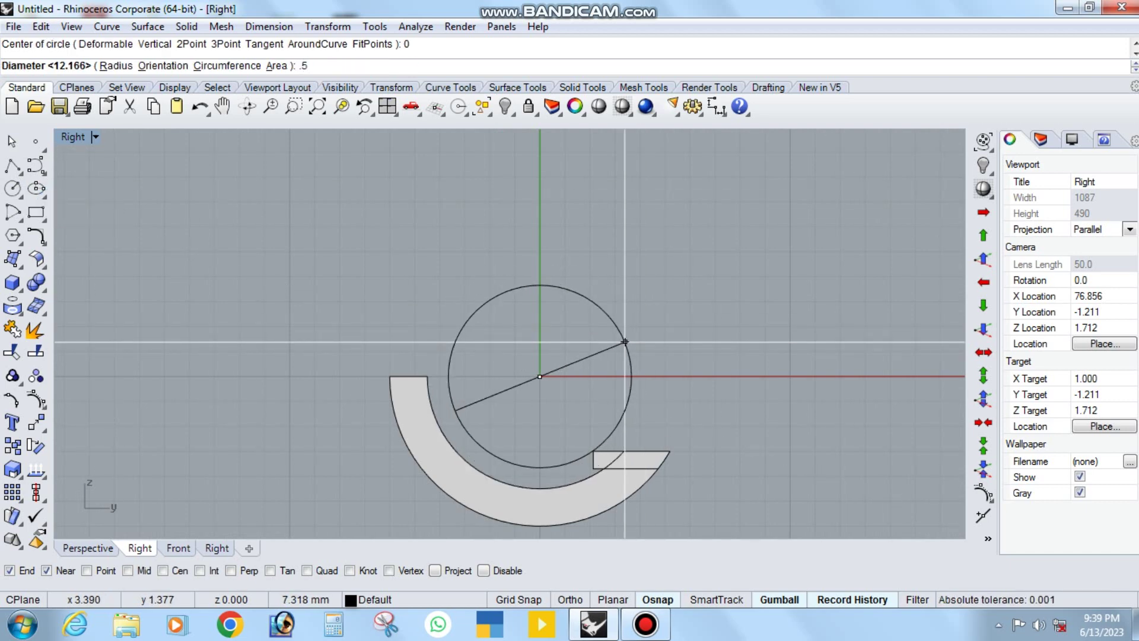
{"action": "key", "text": "Return"}
{"action": "scroll", "coordinate": [542, 373], "scroll_direction": "up", "scroll_amount": 7}
{"action": "scroll", "coordinate": [541, 373], "scroll_direction": "up", "scroll_amount": 2}
{"action": "left_click", "coordinate": [514, 407]}
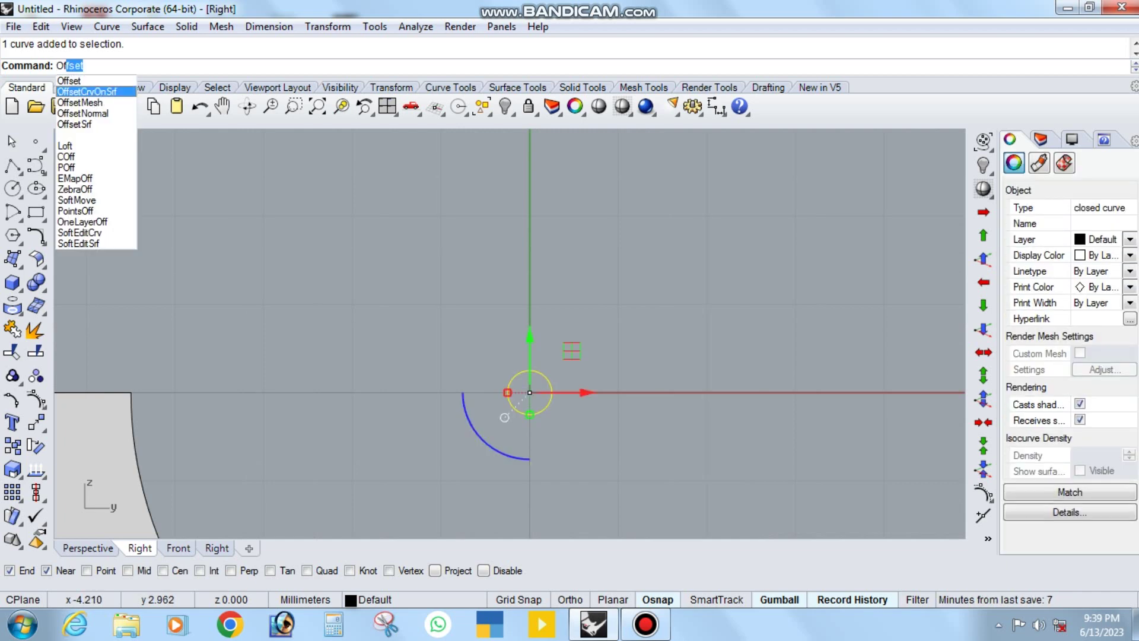
{"action": "key", "text": "Return"}
{"action": "key", "text": "Return"}
{"action": "left_click", "coordinate": [504, 417]}
{"action": "scroll", "coordinate": [602, 310], "scroll_direction": "down", "scroll_amount": 3}
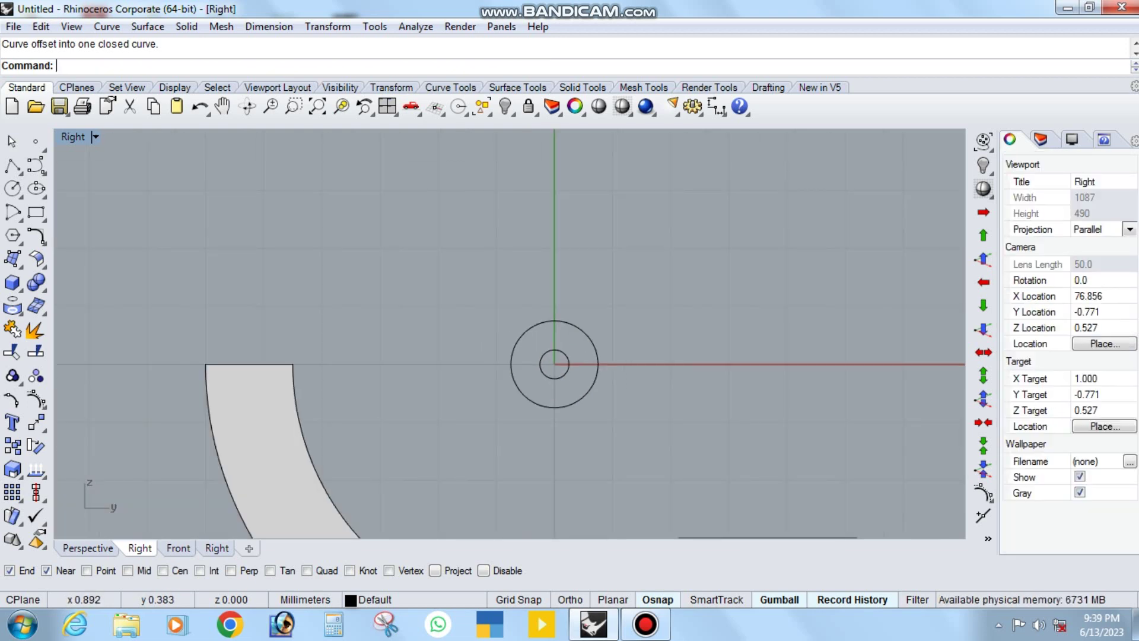
{"action": "left_click", "coordinate": [523, 395]}
{"action": "key", "text": "Return"}
{"action": "left_click", "coordinate": [610, 364]}
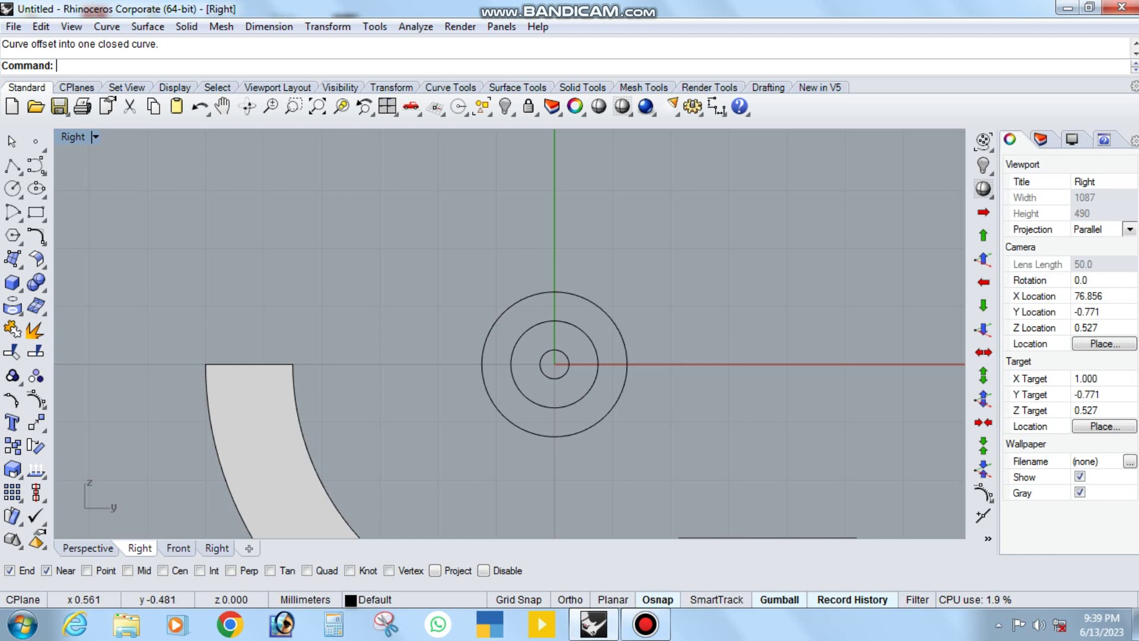
{"action": "scroll", "coordinate": [587, 391], "scroll_direction": "up", "scroll_amount": 3}
{"action": "left_click_drag", "start_coordinate": [602, 418], "coordinate": [540, 341]}
{"action": "scroll", "coordinate": [547, 361], "scroll_direction": "down", "scroll_amount": 2}
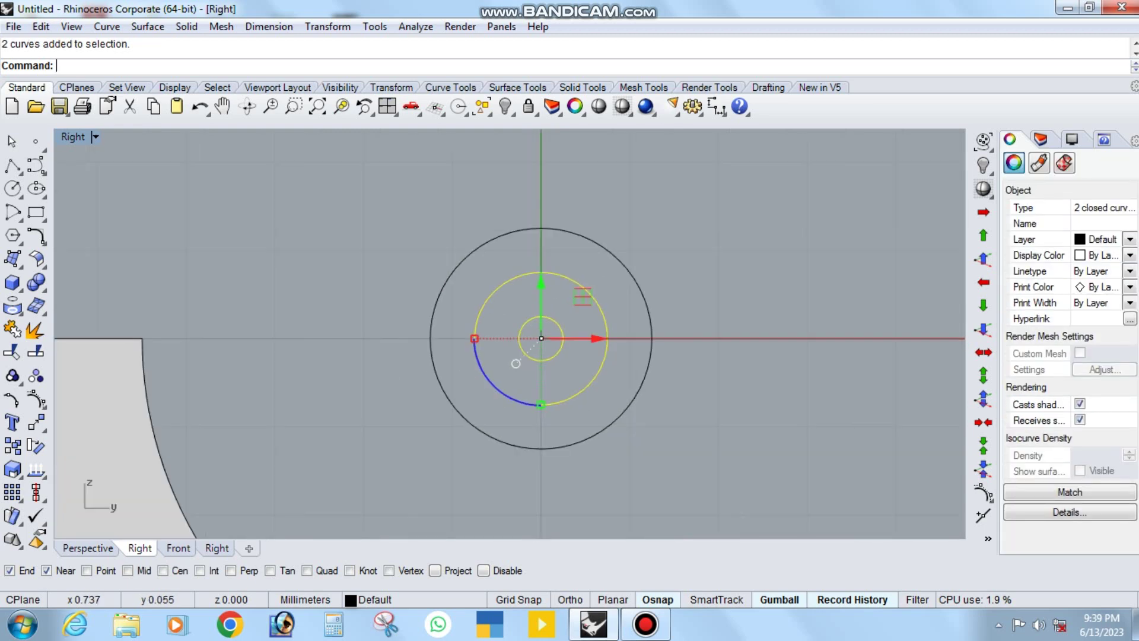
{"action": "scroll", "coordinate": [547, 361], "scroll_direction": "down", "scroll_amount": 3}
{"action": "scroll", "coordinate": [546, 361], "scroll_direction": "up", "scroll_amount": 3}
{"action": "key", "text": "Delete"}
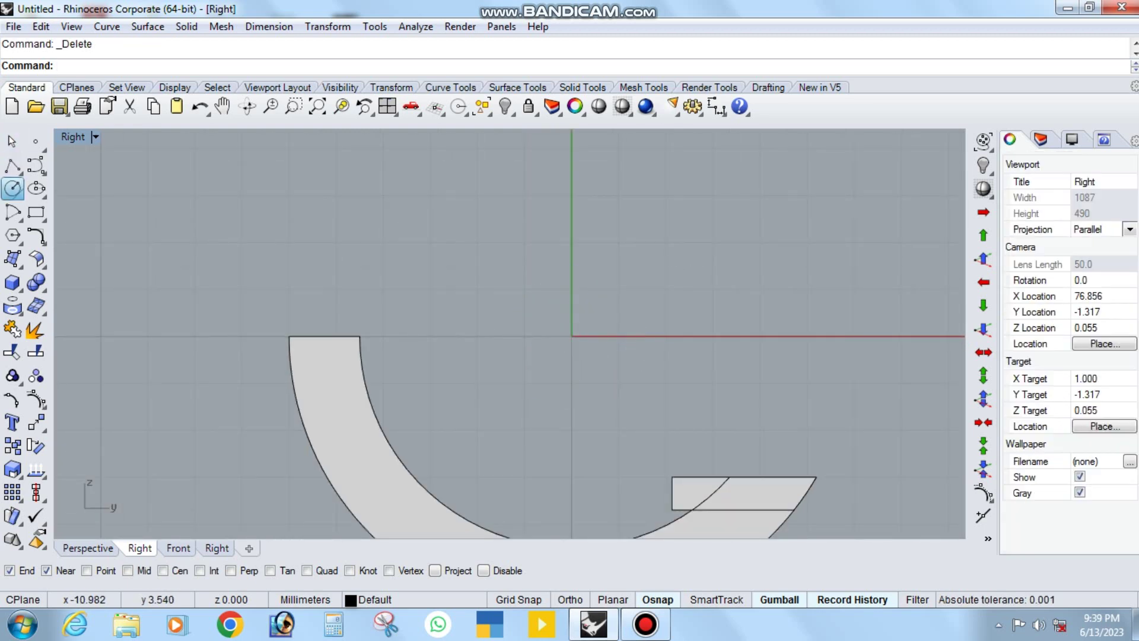
Step: Draw a 0.7 circle at the origin and offset a concentric circle 0.5 around it
{"action": "left_click", "coordinate": [13, 189]}
{"action": "key", "text": "Return"}
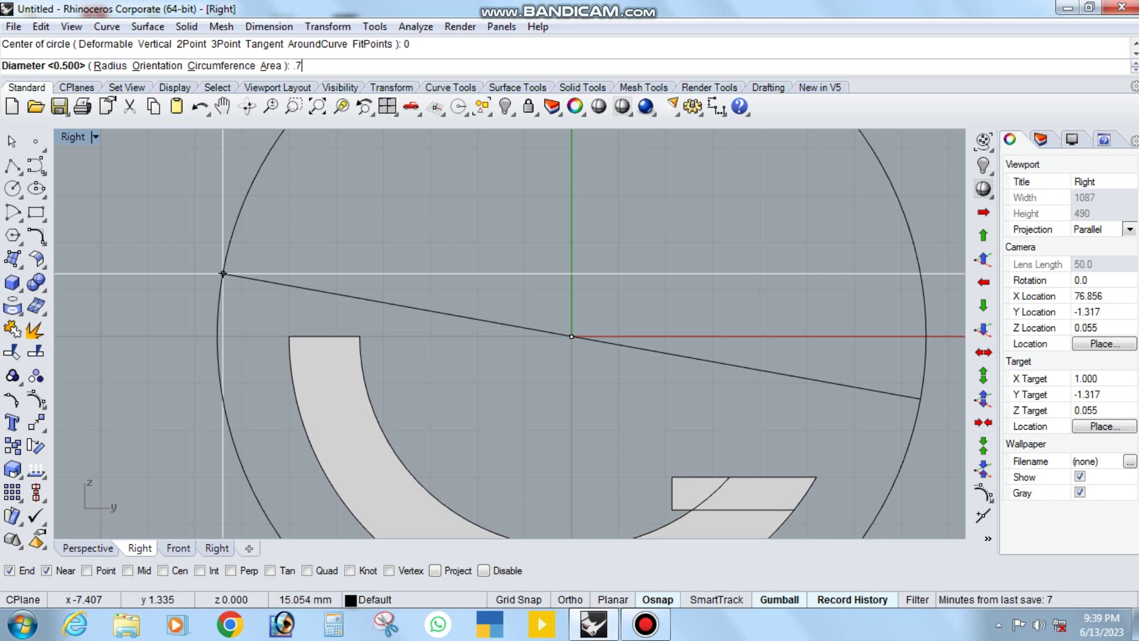
{"action": "key", "text": "Return"}
{"action": "scroll", "coordinate": [539, 324], "scroll_direction": "up", "scroll_amount": 2}
{"action": "left_click", "coordinate": [570, 350]}
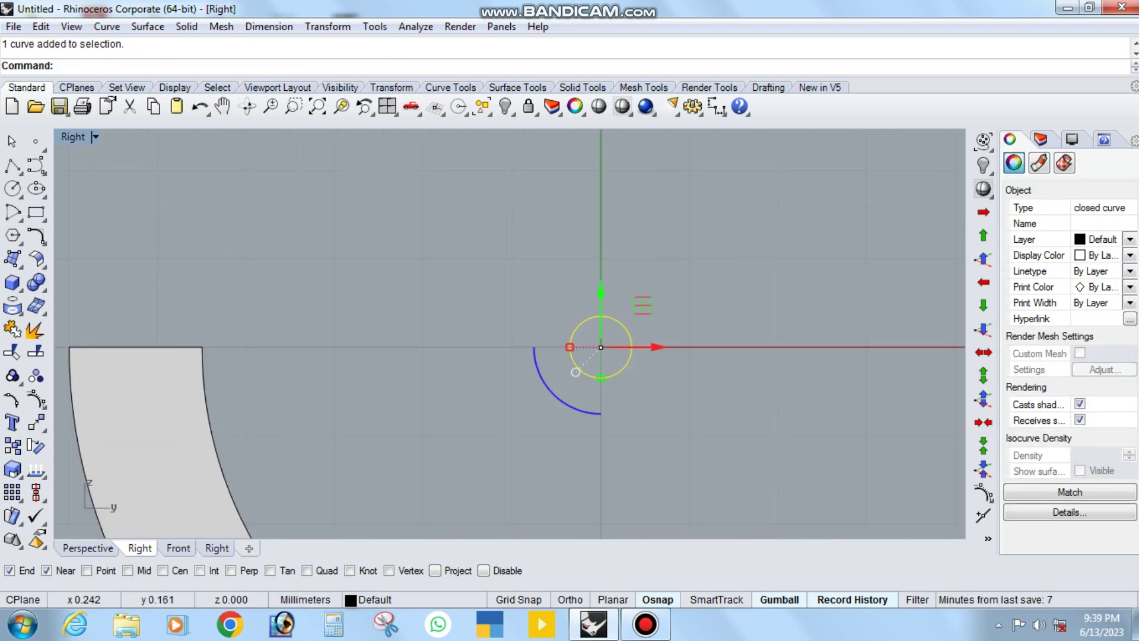
{"action": "type", "text": "Of"}
{"action": "key", "text": "Return"}
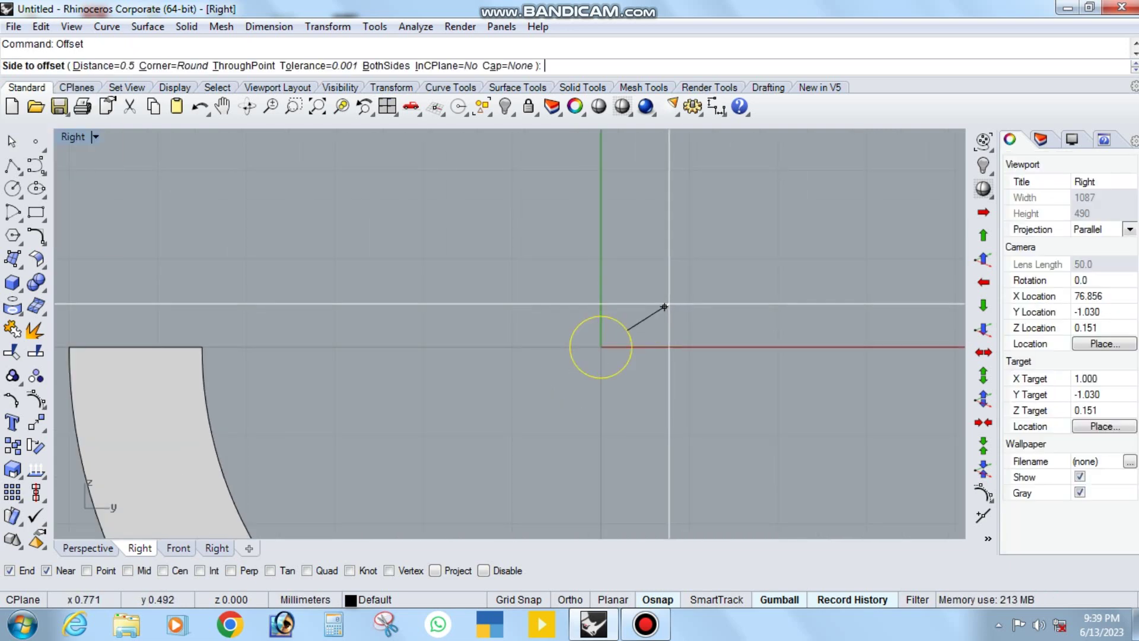
{"action": "left_click", "coordinate": [660, 306]}
Step: Move both circles to the lower arc's upper end, extrude them into a hollow tube, and delete the curves
{"action": "scroll", "coordinate": [627, 368], "scroll_direction": "down", "scroll_amount": 2}
{"action": "scroll", "coordinate": [627, 369], "scroll_direction": "down", "scroll_amount": 2}
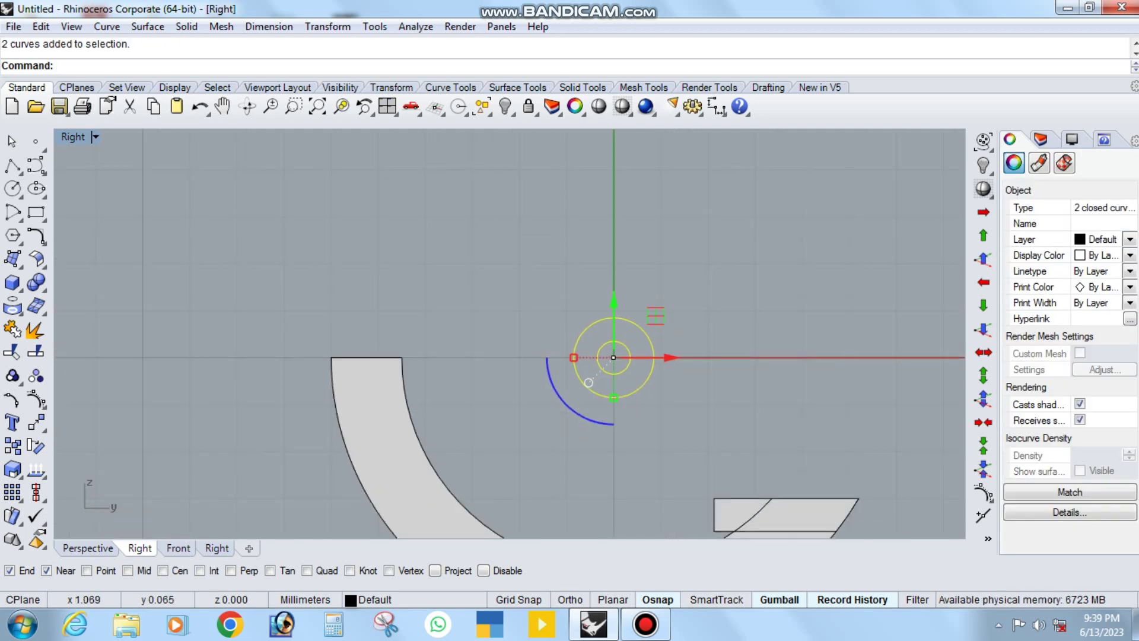
{"action": "left_click_drag", "start_coordinate": [668, 357], "coordinate": [422, 357]}
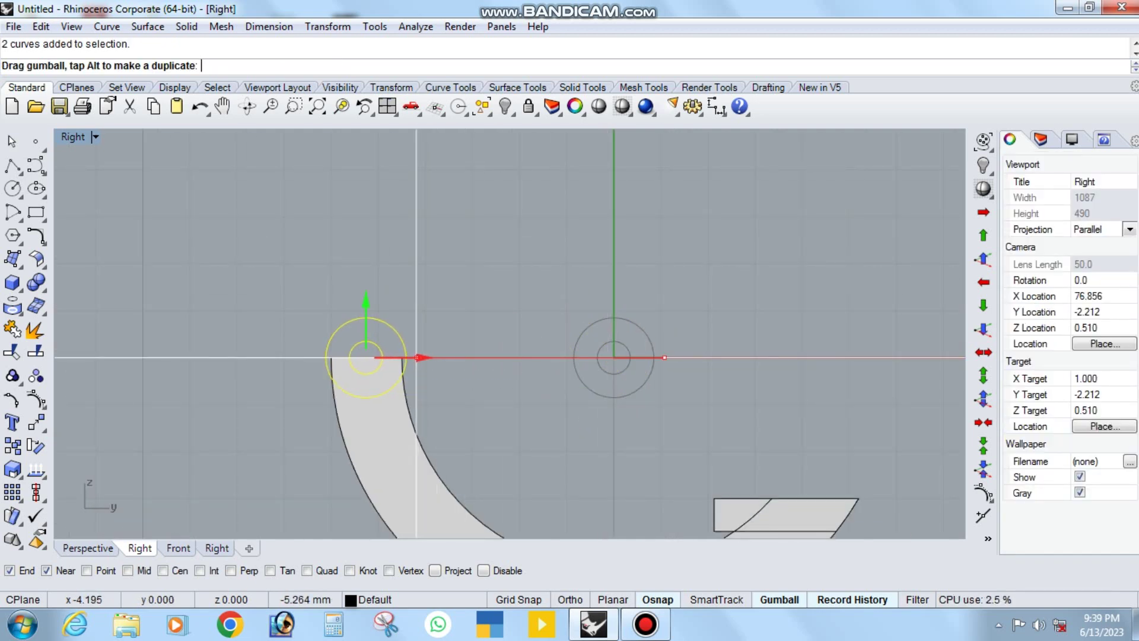
{"action": "right_click_drag", "start_coordinate": [419, 357], "coordinate": [346, 410], "text": "ctrl+shift"}
{"action": "left_click", "coordinate": [12, 282]}
{"action": "left_click", "coordinate": [109, 336]}
{"action": "key", "text": "Return"}
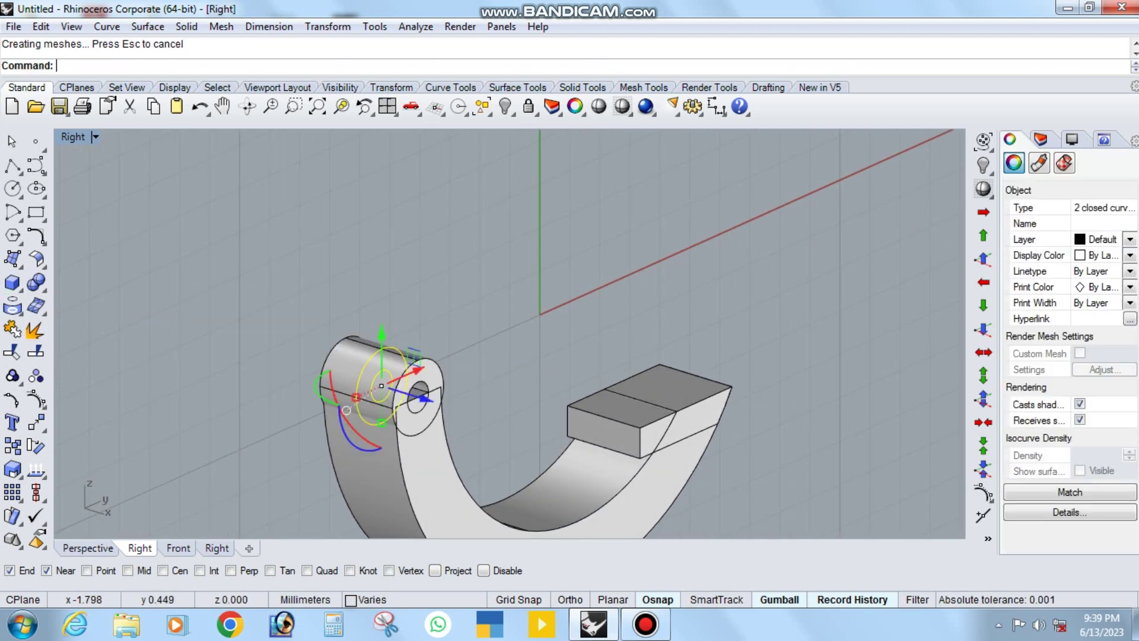
{"action": "key", "text": "Delete"}
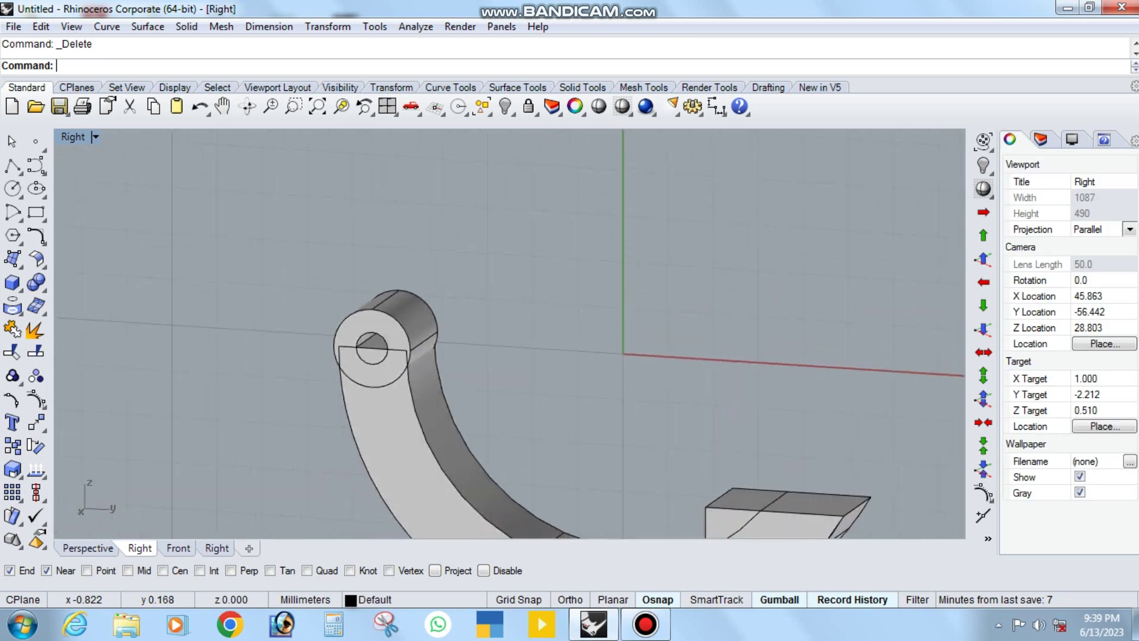
Step: Extract the knuckle's cylindrical surface, show the hidden ring parts, and cap the cylinder
{"action": "right_click_drag", "start_coordinate": [510, 332], "coordinate": [416, 368], "text": "ctrl+shift"}
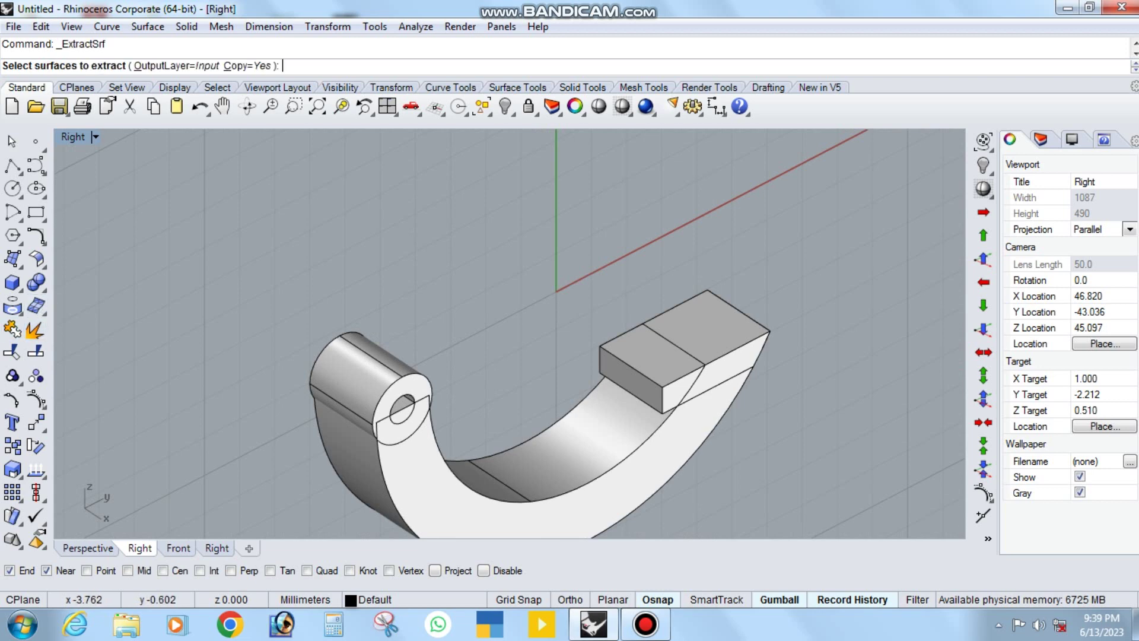
{"action": "left_click", "coordinate": [344, 380]}
{"action": "key", "text": "Return"}
{"action": "right_click_drag", "start_coordinate": [415, 368], "coordinate": [379, 379], "text": "ctrl+shift"}
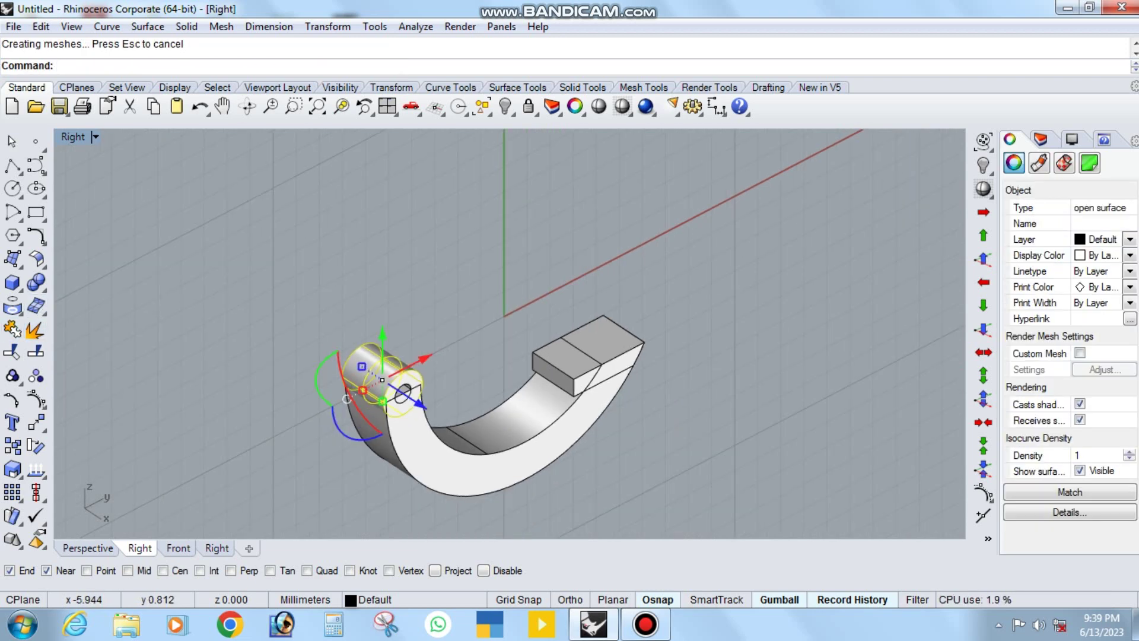
{"action": "key", "text": "Escape"}
{"action": "key", "text": "ctrl+alt+h"}
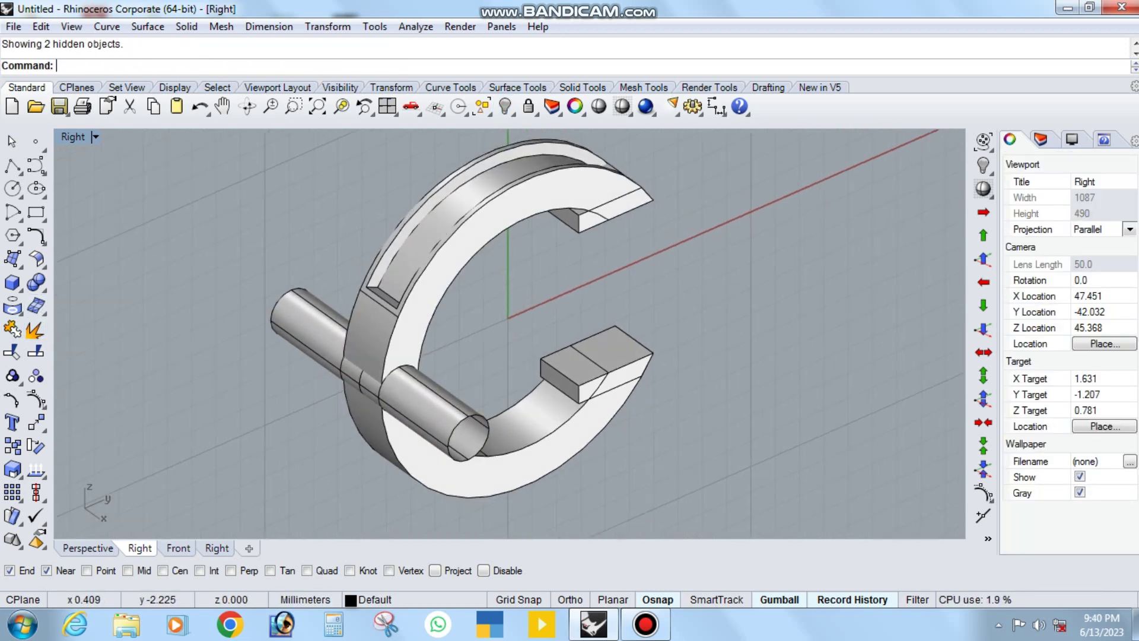
{"action": "left_click", "coordinate": [472, 269]}
{"action": "left_click", "coordinate": [439, 438], "text": "shift"}
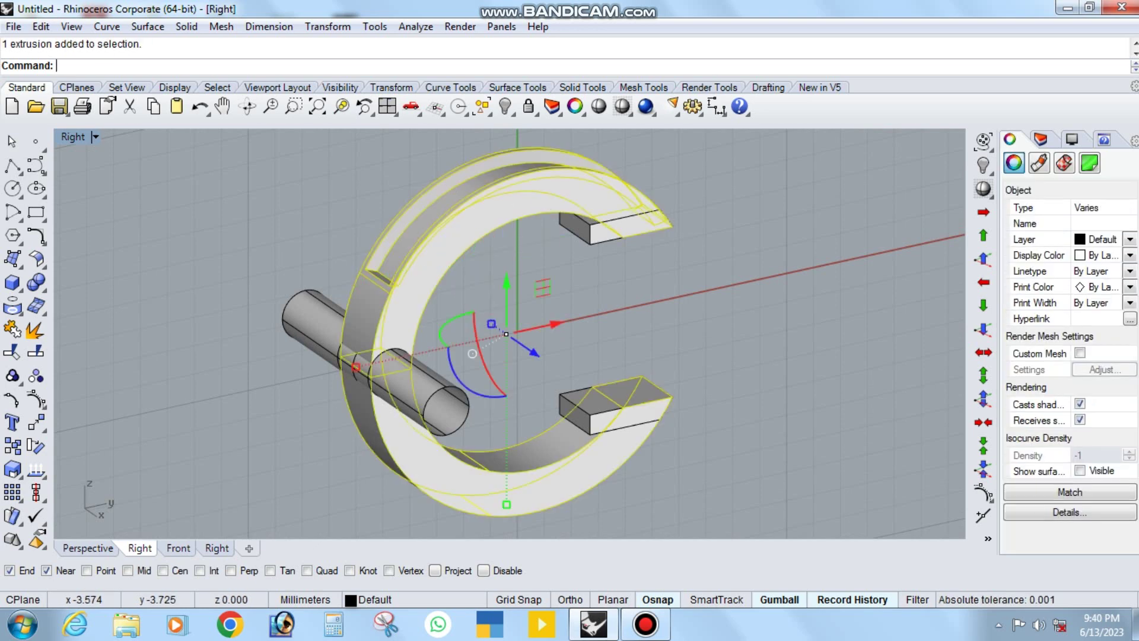
{"action": "left_click", "coordinate": [415, 391]}
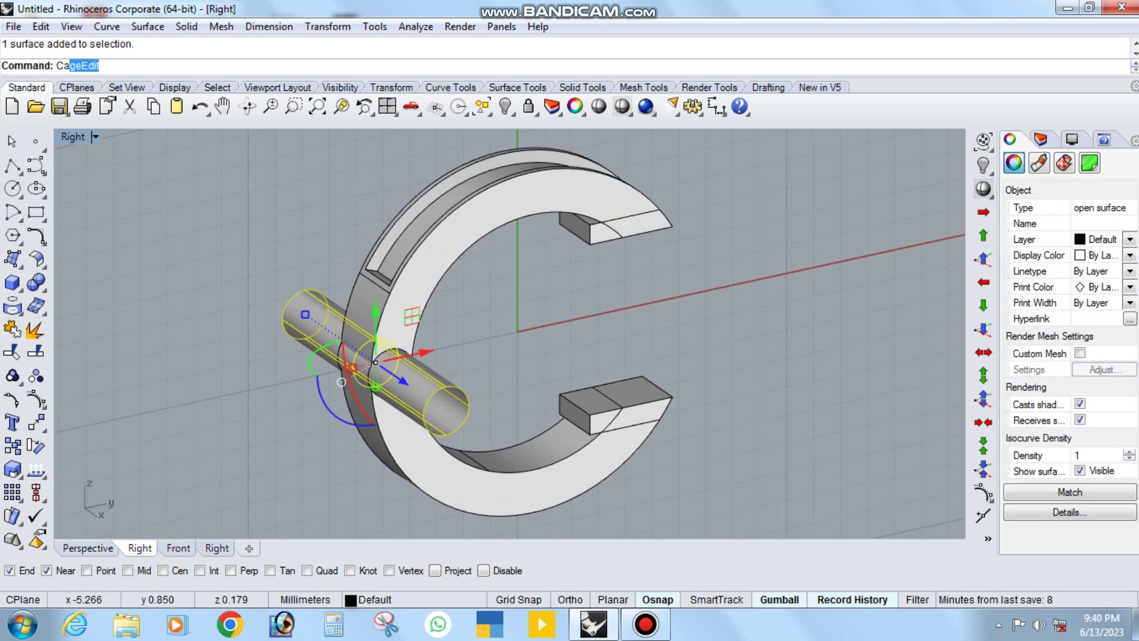
{"action": "key", "text": "Return"}
Step: BooleanDifference the capped cylinder from both C halves to cut the pin hole
{"action": "left_click", "coordinate": [41, 288]}
{"action": "left_click", "coordinate": [415, 238]}
{"action": "left_click", "coordinate": [474, 474]}
{"action": "key", "text": "Return"}
{"action": "left_click", "coordinate": [321, 320]}
{"action": "key", "text": "Return"}
{"action": "scroll", "coordinate": [510, 356], "scroll_direction": "up", "scroll_amount": 5}
{"action": "right_click_drag", "start_coordinate": [510, 355], "coordinate": [450, 332]}
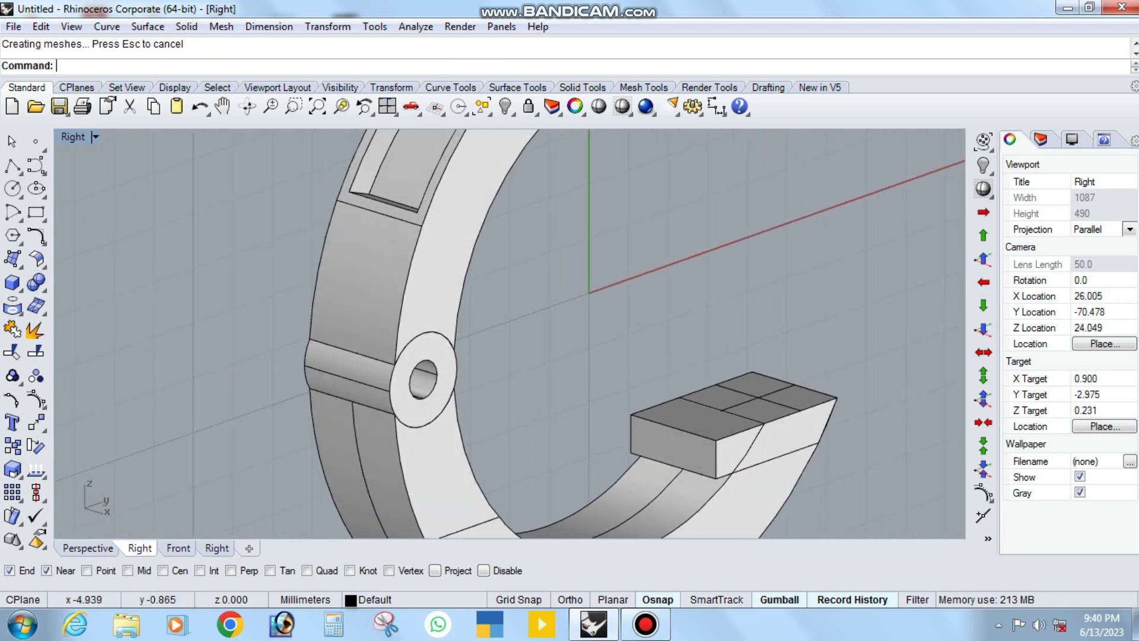
{"action": "left_click", "coordinate": [422, 376]}
{"action": "scroll", "coordinate": [510, 332], "scroll_direction": "down", "scroll_amount": 5}
{"action": "left_click", "coordinate": [73, 136]}
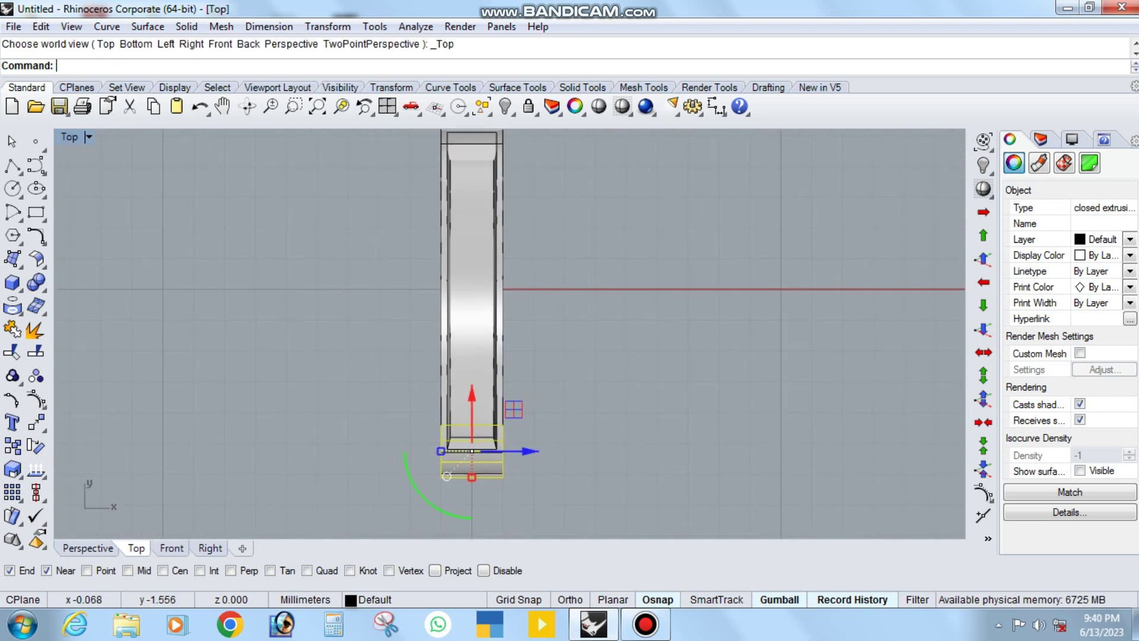
Step: Lock the part and draw a vertical polyline from the origin down past the ring
{"action": "right_click_drag", "start_coordinate": [534, 356], "coordinate": [538, 341]}
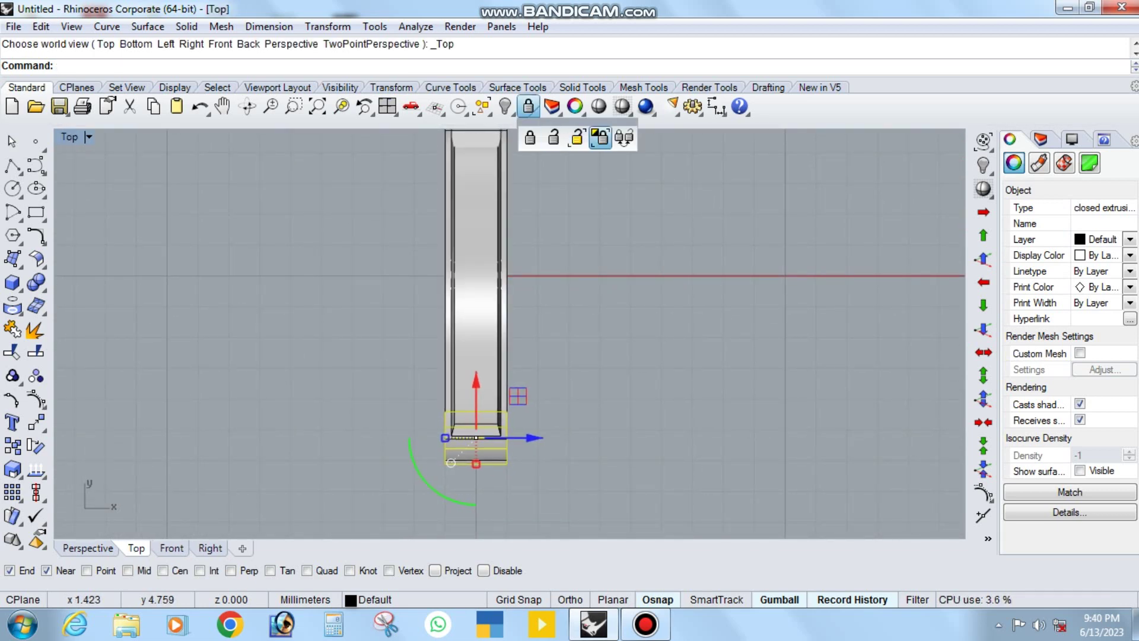
{"action": "left_click", "coordinate": [530, 137]}
{"action": "left_click", "coordinate": [12, 166]}
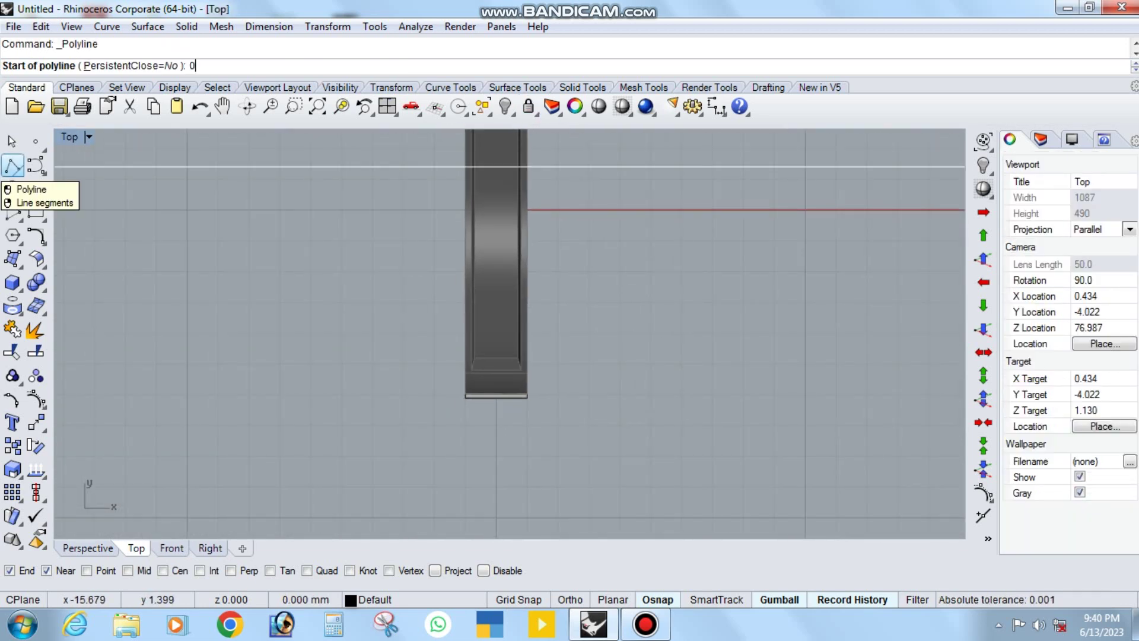
{"action": "key", "text": "Return"}
{"action": "left_click", "coordinate": [496, 486]}
{"action": "key", "text": "Return"}
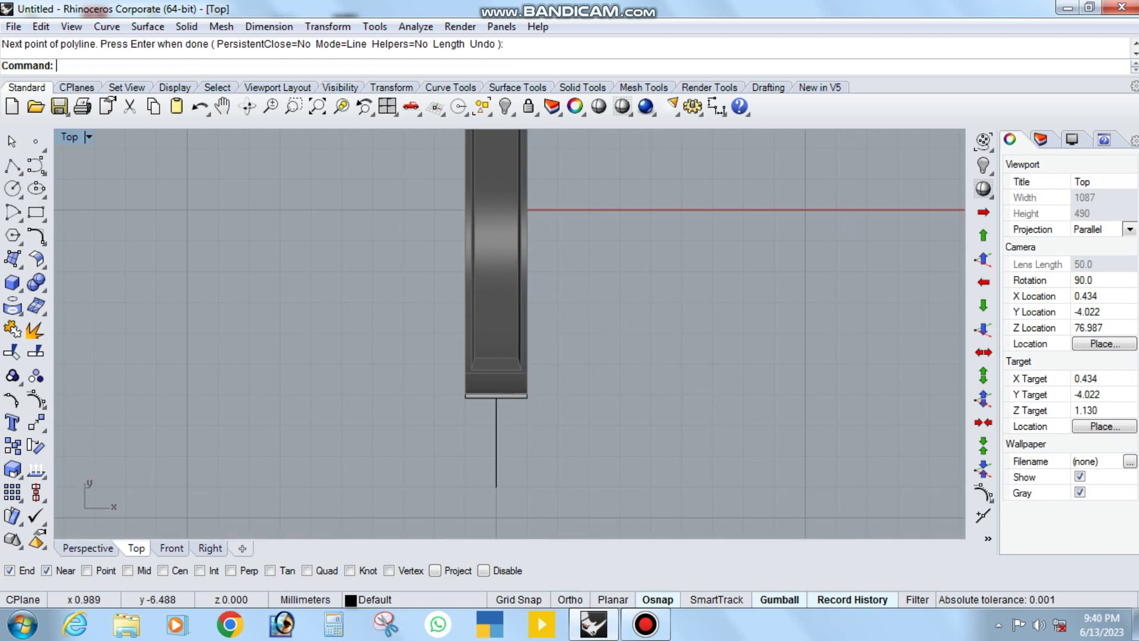
Step: Offset the vertical line by 0.4 to create a parallel guide line
{"action": "scroll", "coordinate": [527, 416], "scroll_direction": "up", "scroll_amount": 6}
{"action": "left_click", "coordinate": [470, 462]}
{"action": "type", "text": "Off"}
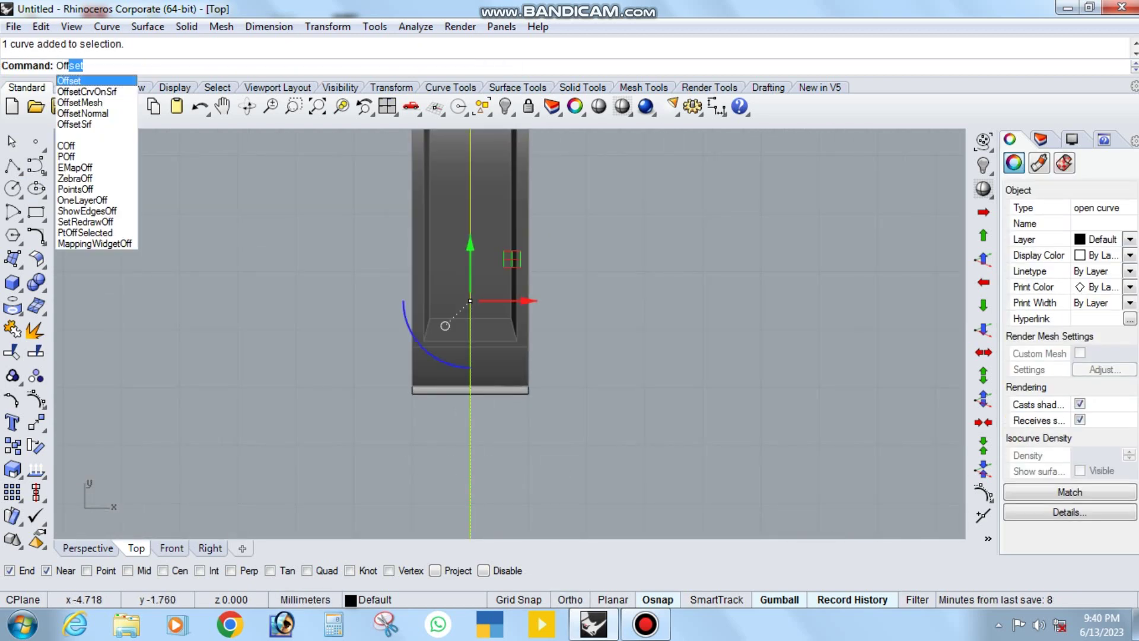
{"action": "key", "text": "Return"}
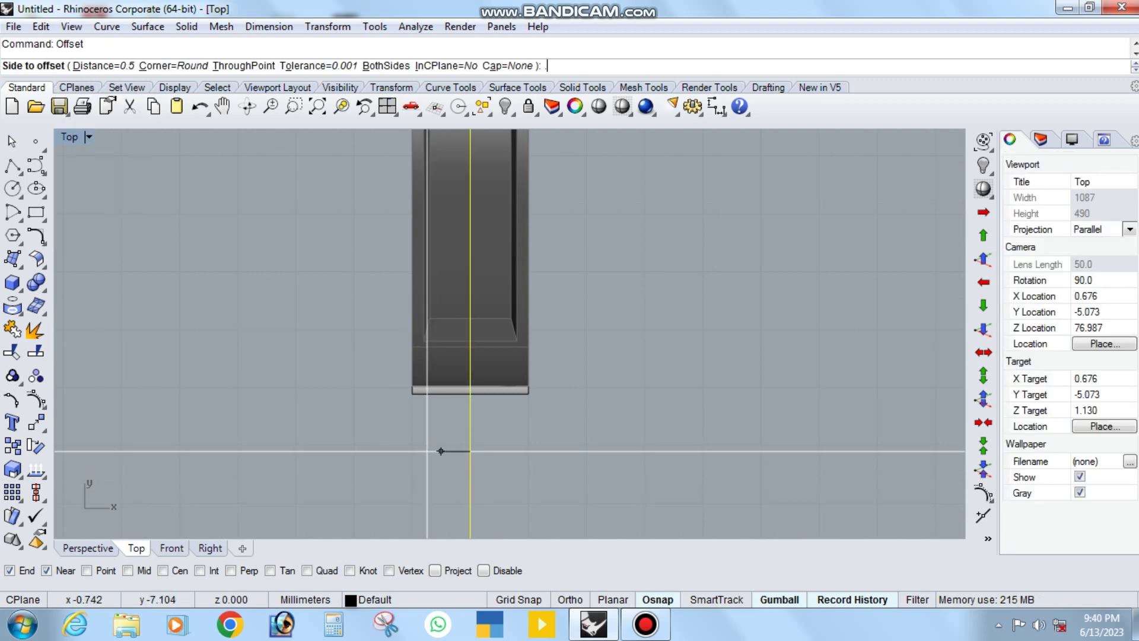
{"action": "type", "text": ".6"}
{"action": "key", "text": "Return"}
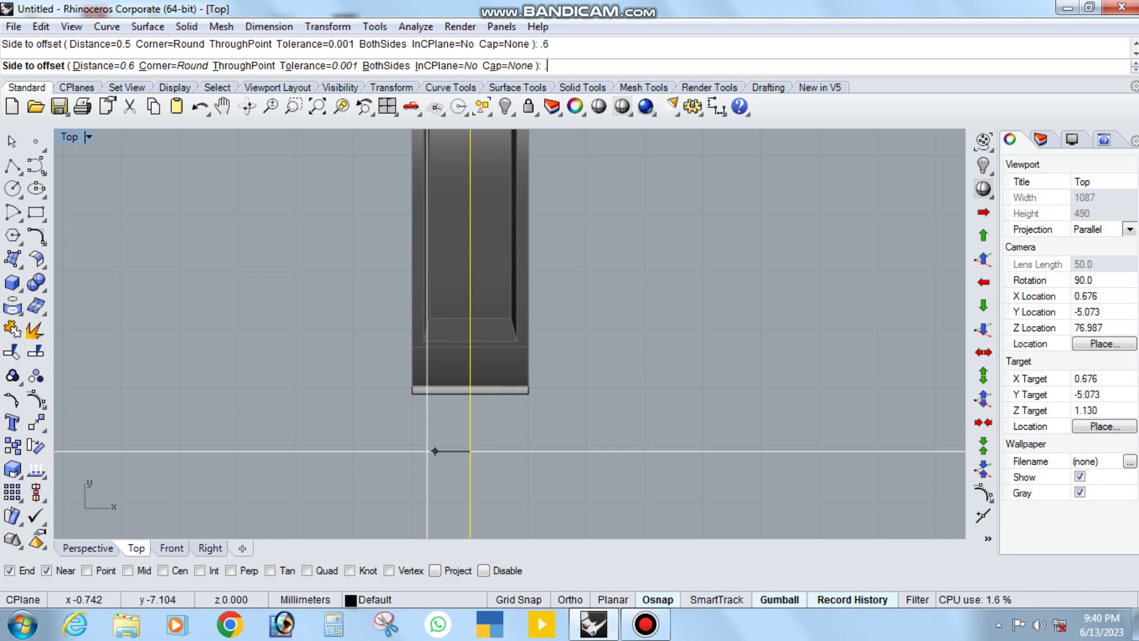
{"action": "type", "text": ".5"}
{"action": "left_click", "coordinate": [440, 450]}
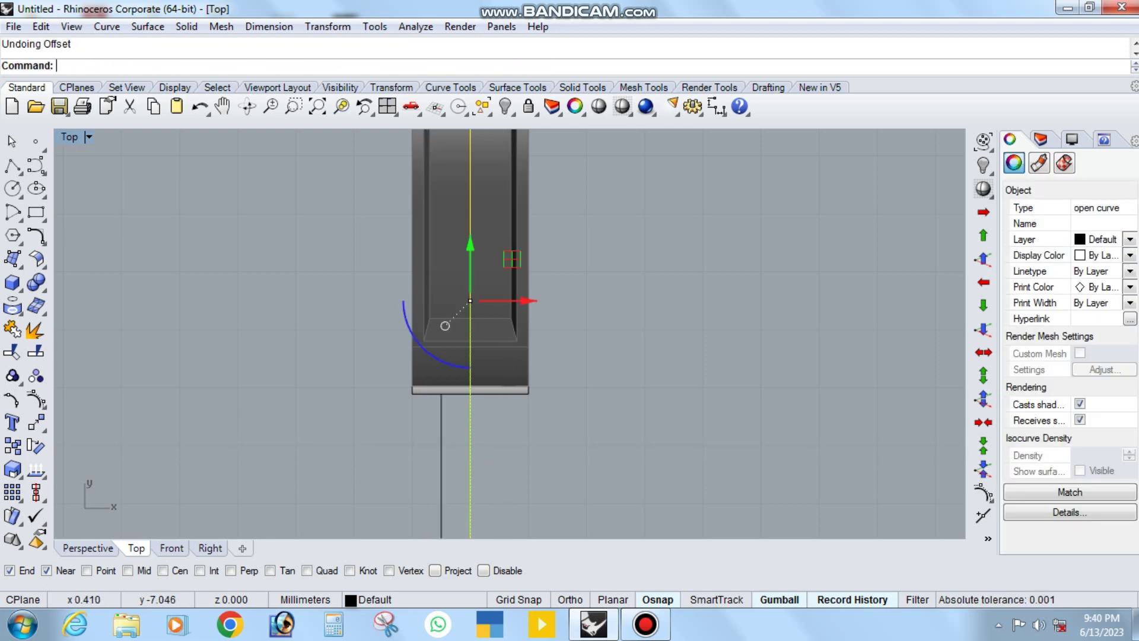
{"action": "key", "text": "Return"}
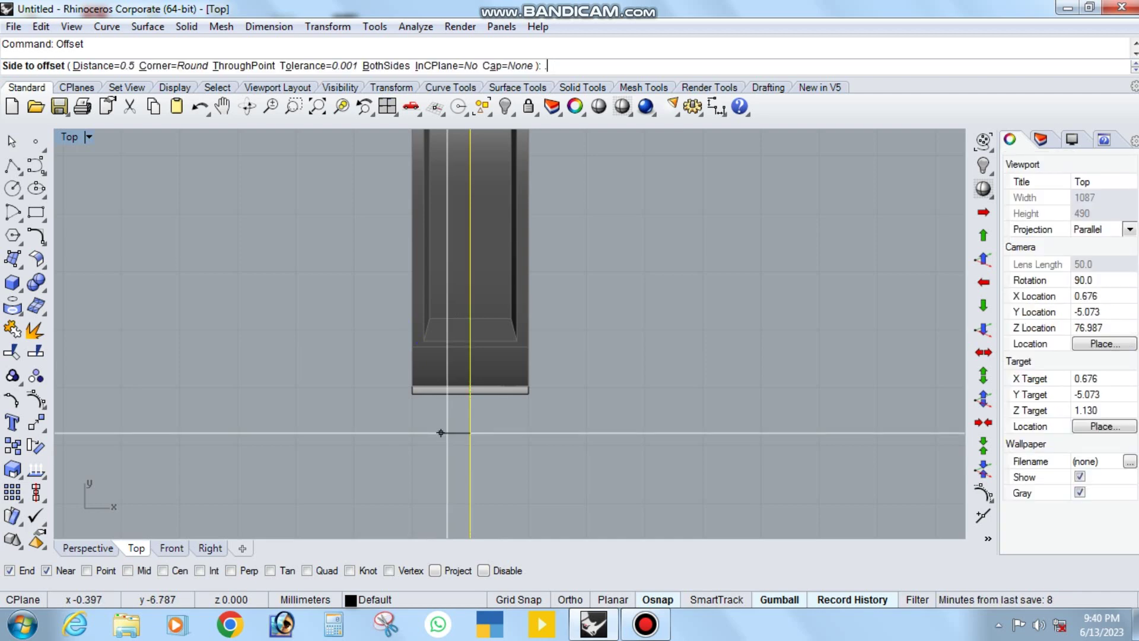
{"action": "type", "text": ".4"}
{"action": "key", "text": "Return"}
{"action": "left_click", "coordinate": [444, 326]}
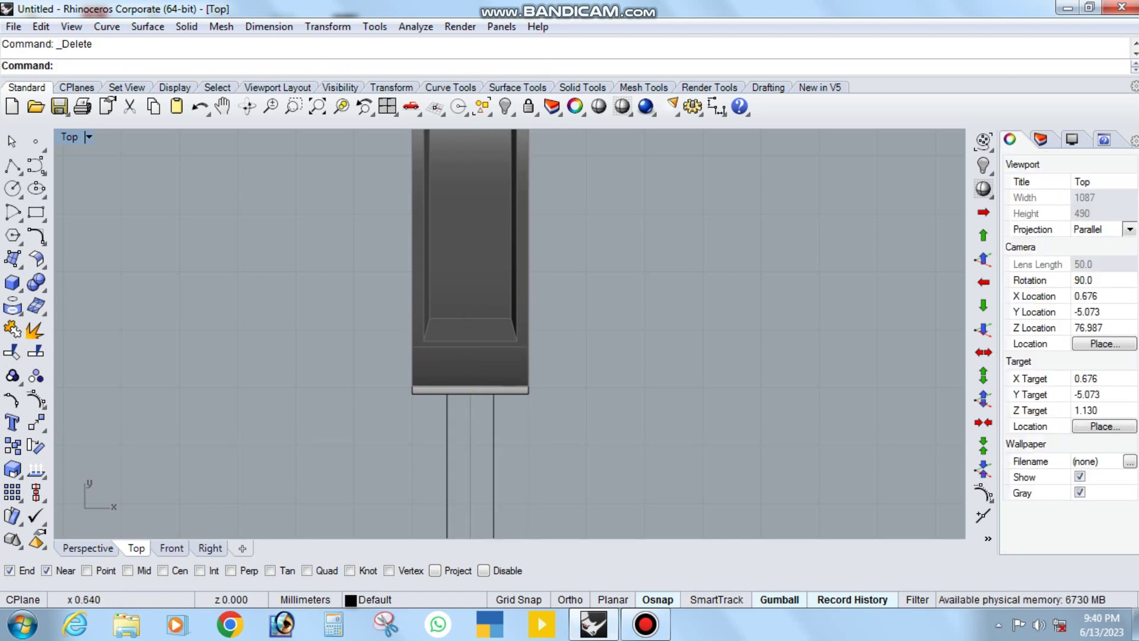
{"action": "left_click", "coordinate": [716, 106]}
{"action": "left_click", "coordinate": [447, 438]}
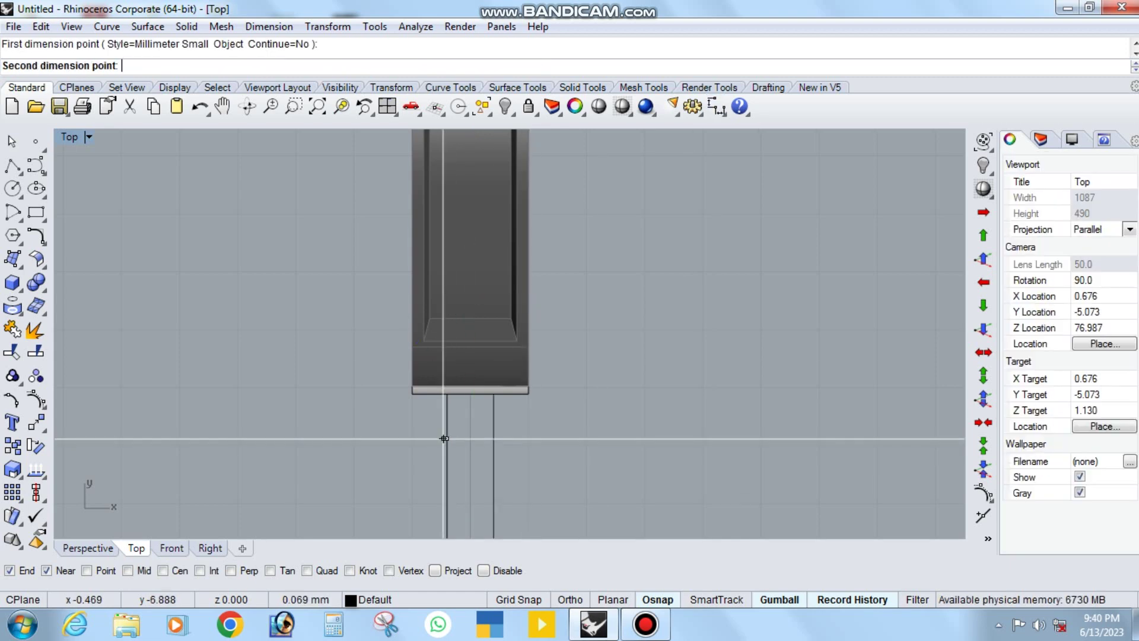
{"action": "left_click", "coordinate": [494, 439]}
{"action": "key", "text": "Escape"}
{"action": "key", "text": "Return"}
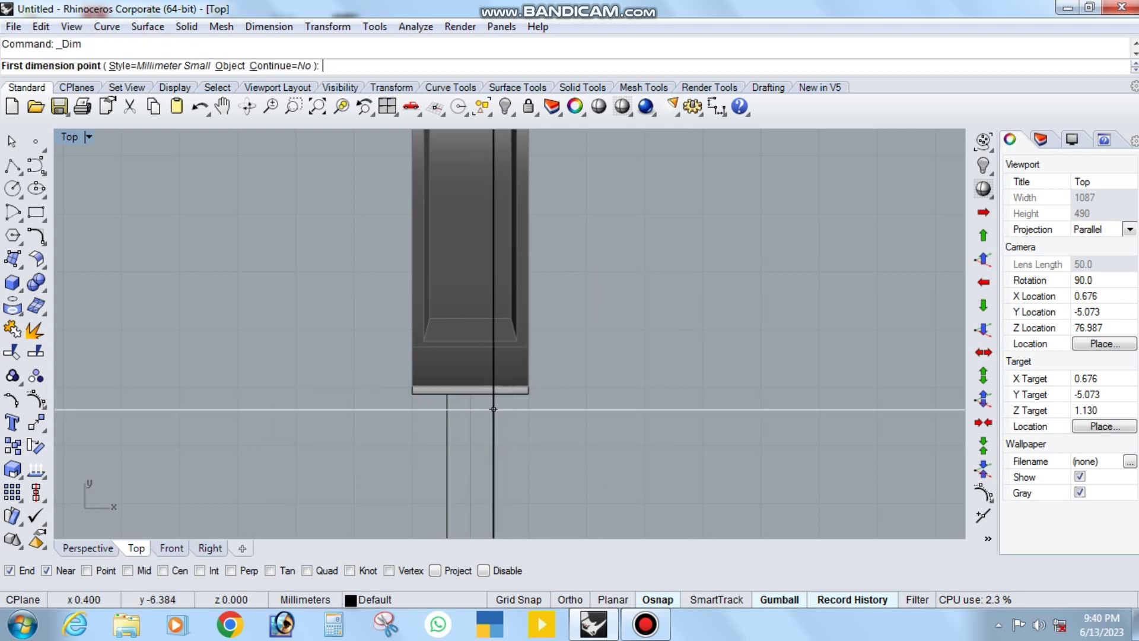
{"action": "left_click", "coordinate": [496, 408]}
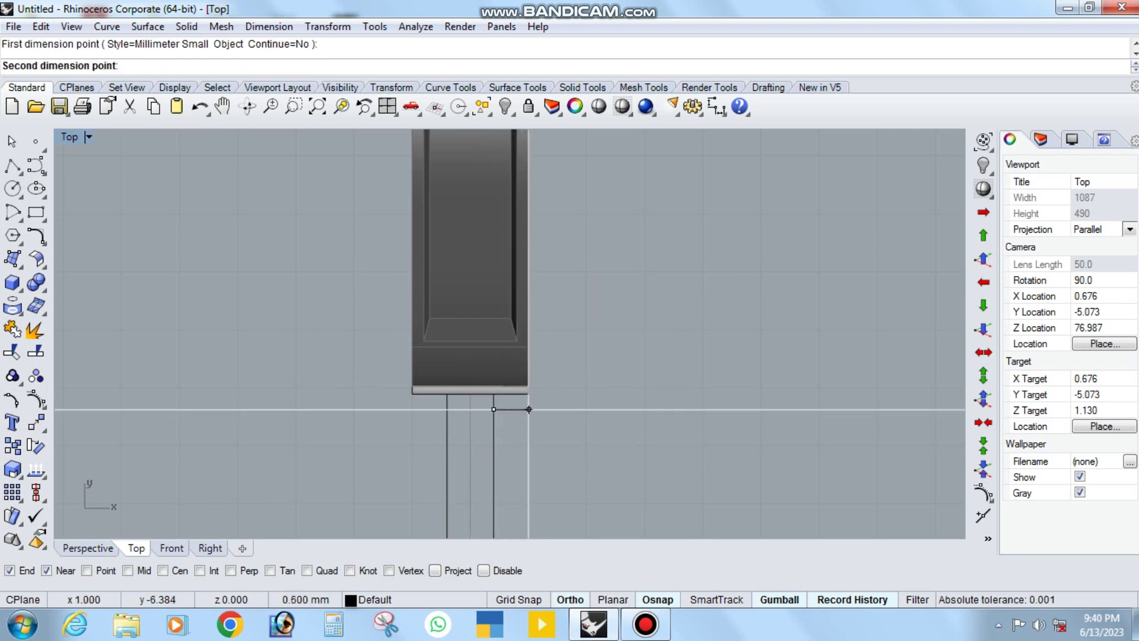
{"action": "left_click", "coordinate": [528, 408]}
{"action": "scroll", "coordinate": [528, 409], "scroll_direction": "up", "scroll_amount": 2}
{"action": "scroll", "coordinate": [528, 409], "scroll_direction": "down", "scroll_amount": 3}
{"action": "key", "text": "Return"}
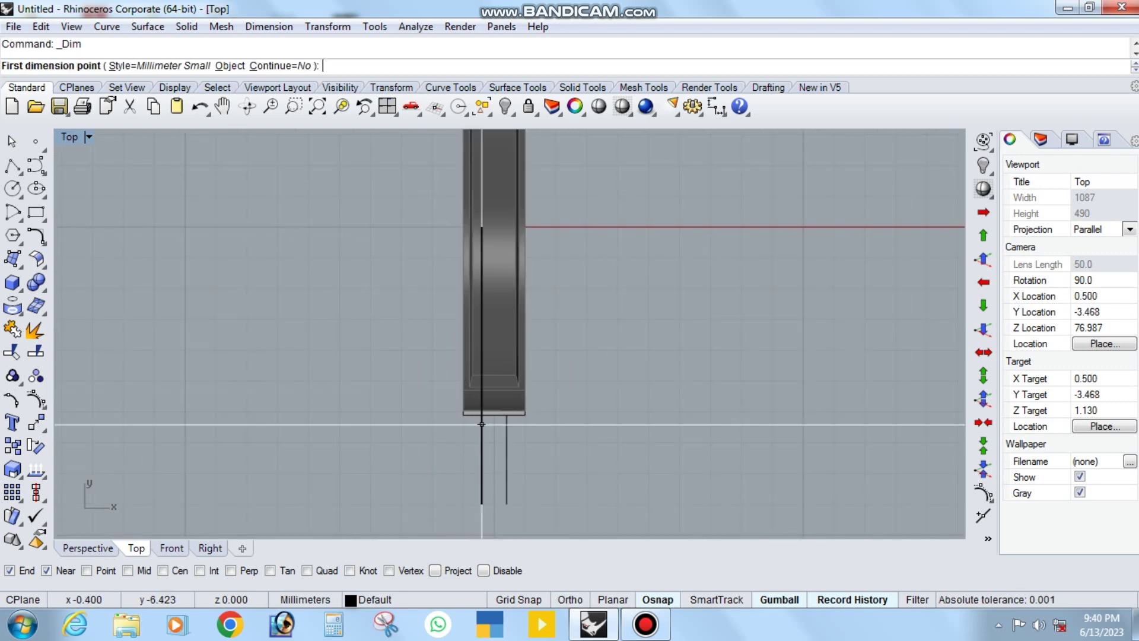
{"action": "left_click", "coordinate": [482, 423]}
{"action": "scroll", "coordinate": [461, 424], "scroll_direction": "up", "scroll_amount": 3}
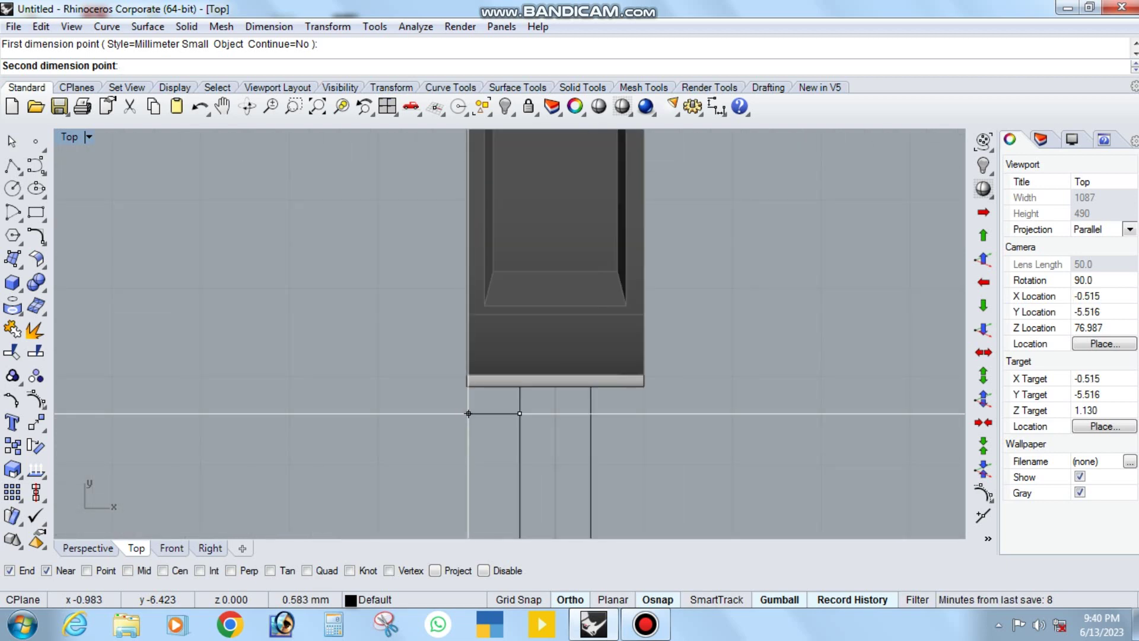
{"action": "left_click", "coordinate": [466, 413]}
{"action": "key", "text": "Escape"}
{"action": "scroll", "coordinate": [311, 471], "scroll_direction": "down", "scroll_amount": 2}
{"action": "right_click_drag", "start_coordinate": [355, 415], "coordinate": [446, 345], "text": "ctrl+shift"}
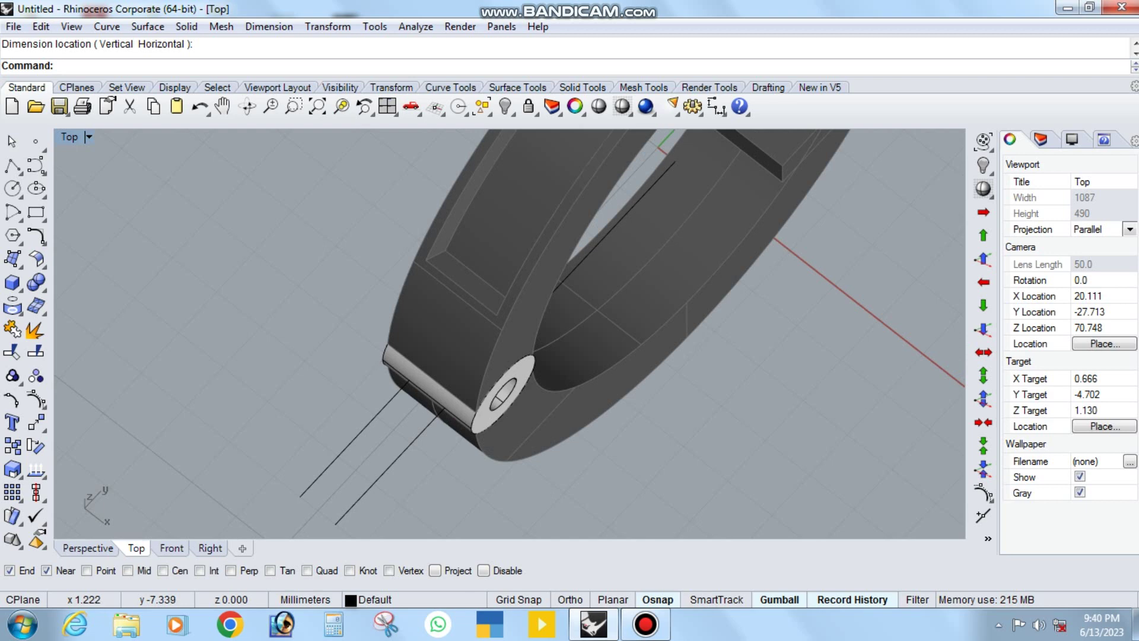
{"action": "left_click", "coordinate": [445, 346]}
{"action": "left_click", "coordinate": [20, 289]}
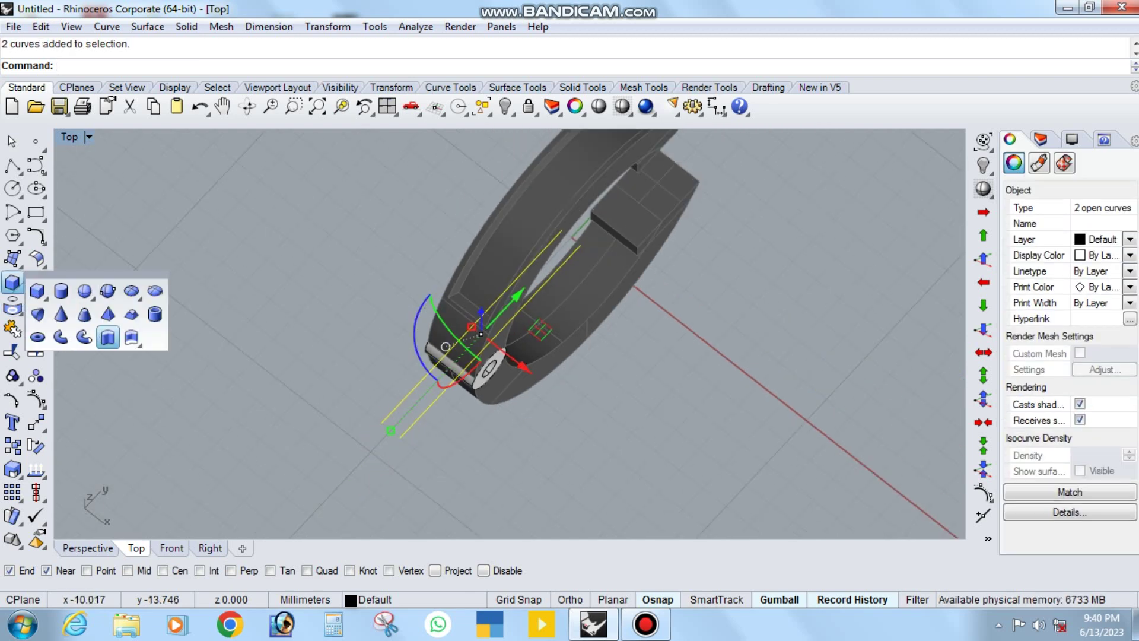
Step: Extrude the guide lines straight into a large cutting surface and delete the lines
{"action": "left_click", "coordinate": [84, 337]}
{"action": "left_click", "coordinate": [443, 373]}
{"action": "key", "text": "Delete"}
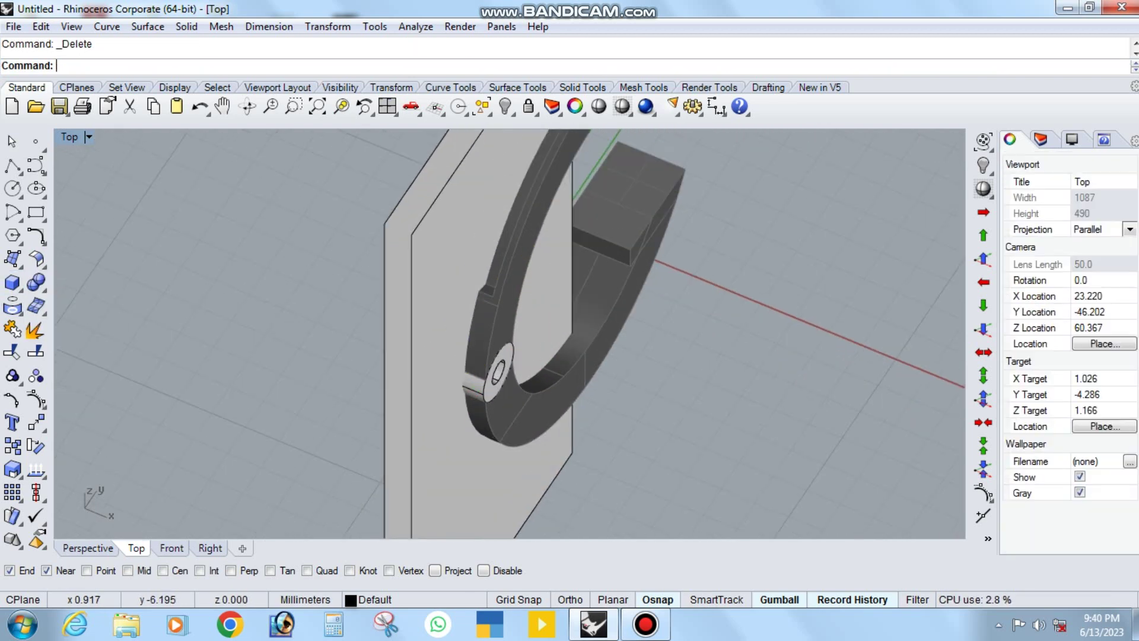
{"action": "scroll", "coordinate": [474, 388], "scroll_direction": "up", "scroll_amount": 3}
Step: BooleanSplit the knuckle cylinder with the cutting surface, then delete the surface
{"action": "left_click", "coordinate": [36, 282]}
{"action": "left_click", "coordinate": [132, 290]}
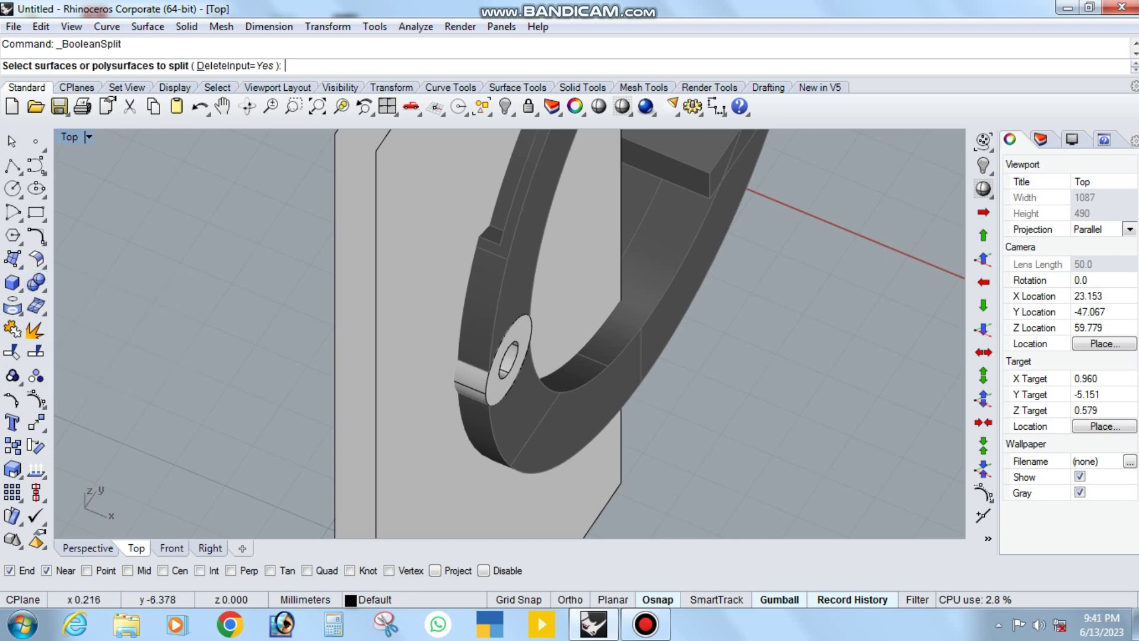
{"action": "left_click", "coordinate": [472, 385]}
{"action": "key", "text": "Return"}
{"action": "left_click", "coordinate": [415, 486]}
{"action": "key", "text": "Return"}
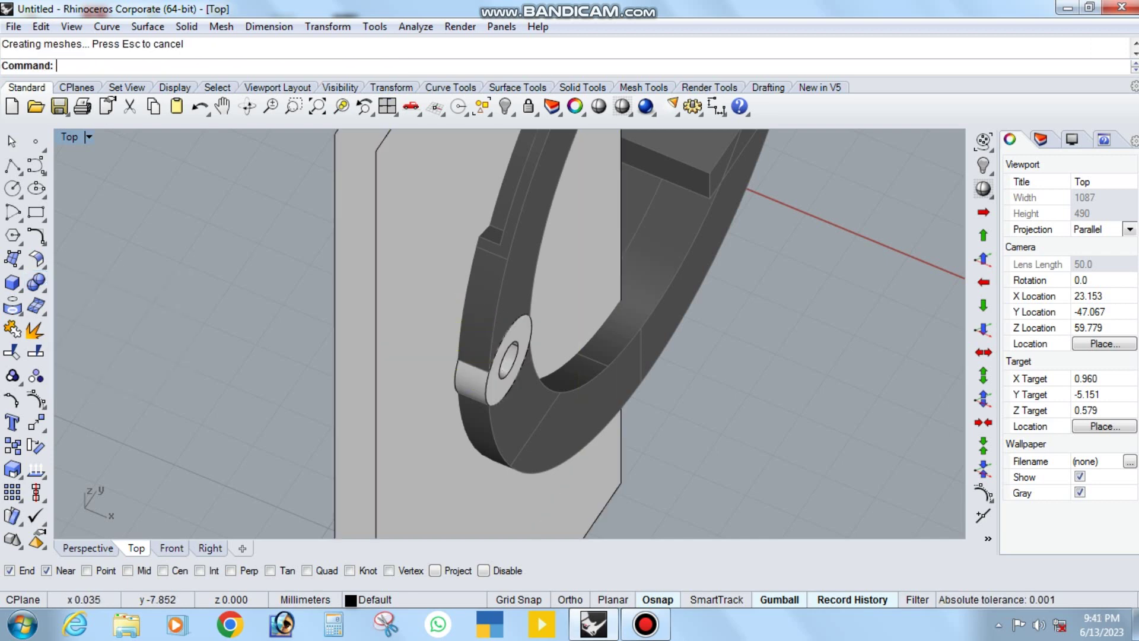
{"action": "left_click", "coordinate": [356, 296]}
{"action": "key", "text": "Delete"}
Step: Unlock the ring parts and hide a knuckle segment and the other ring half
{"action": "right_click_drag", "start_coordinate": [534, 297], "coordinate": [594, 332]}
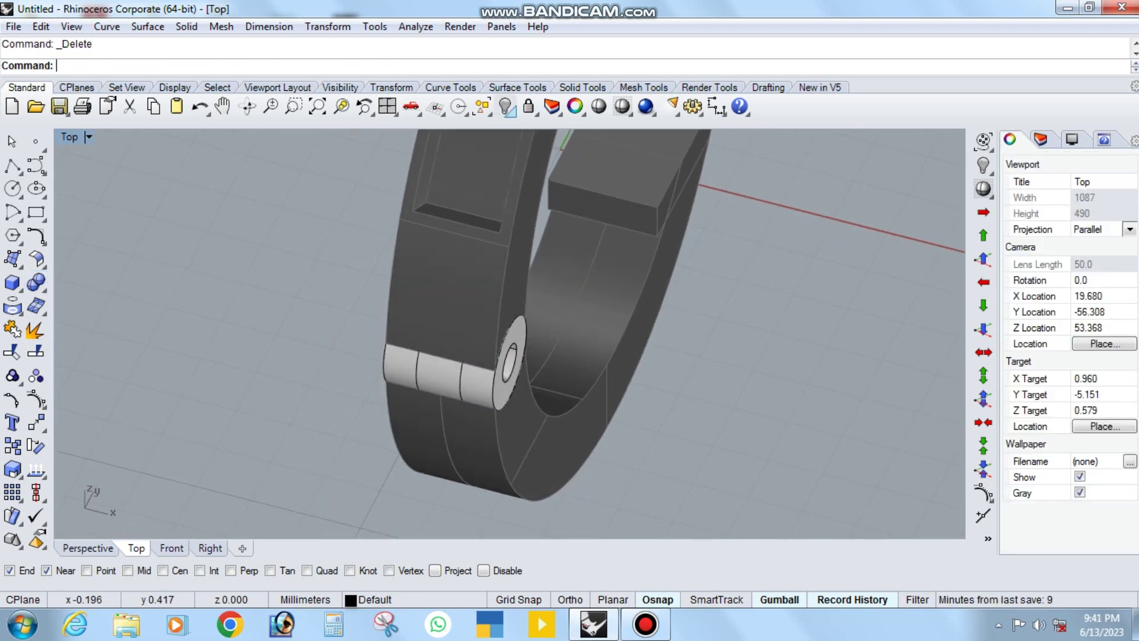
{"action": "right_click", "coordinate": [528, 107]}
{"action": "left_click", "coordinate": [497, 357]}
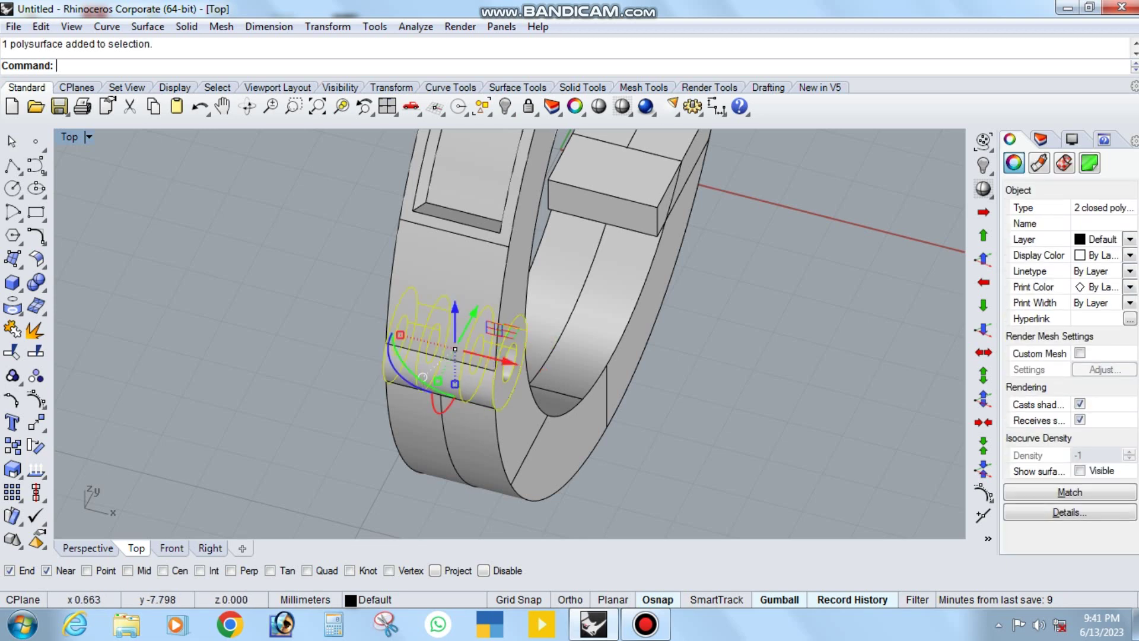
{"action": "left_click", "coordinate": [629, 332], "text": "shift"}
{"action": "right_click_drag", "start_coordinate": [593, 356], "coordinate": [652, 368]}
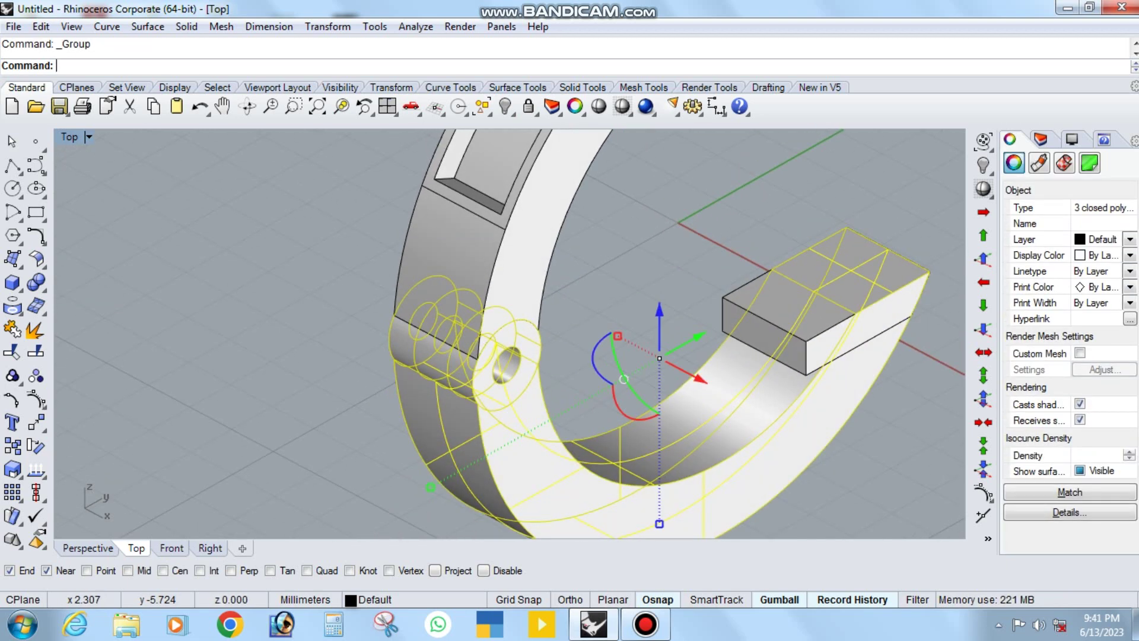
{"action": "left_click", "coordinate": [506, 106]}
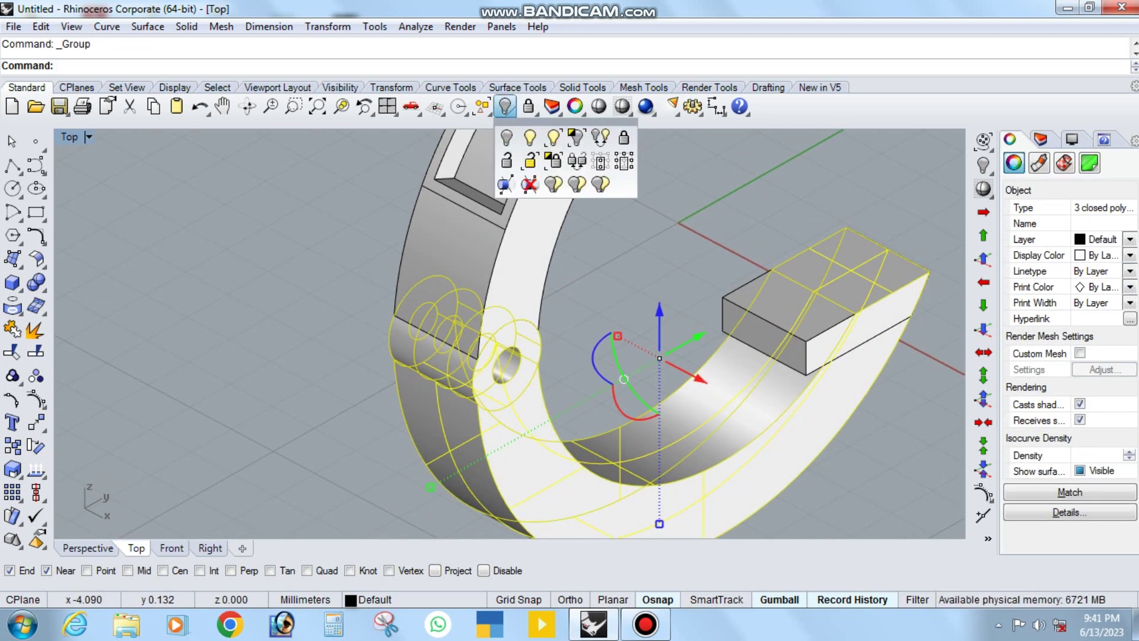
{"action": "left_click", "coordinate": [507, 137]}
{"action": "mouse_move", "coordinate": [593, 385]}
{"action": "right_mouse_down"}
{"action": "mouse_move", "coordinate": [741, 414]}
{"action": "mouse_move", "coordinate": [534, 409]}
{"action": "mouse_move", "coordinate": [593, 368]}
{"action": "mouse_move", "coordinate": [563, 356]}
{"action": "mouse_move", "coordinate": [487, 385]}
{"action": "right_mouse_up"}
{"action": "scroll", "coordinate": [563, 356], "scroll_direction": "up", "scroll_amount": 3}
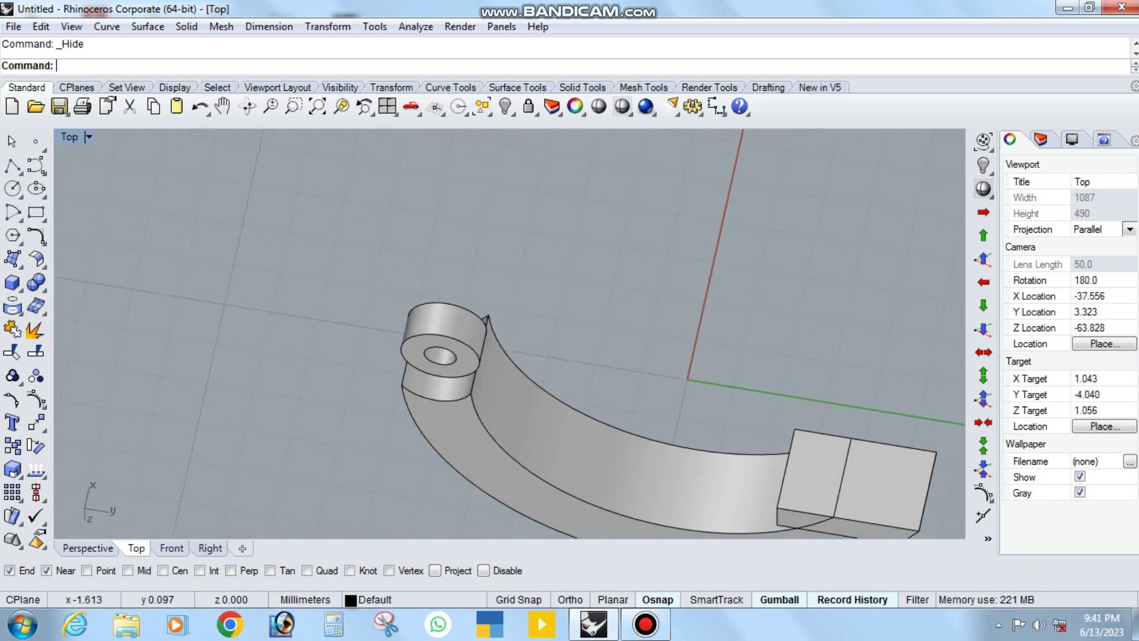
Step: Extract the ring's inner curved face as its own surface and lock it
{"action": "left_click", "coordinate": [35, 329]}
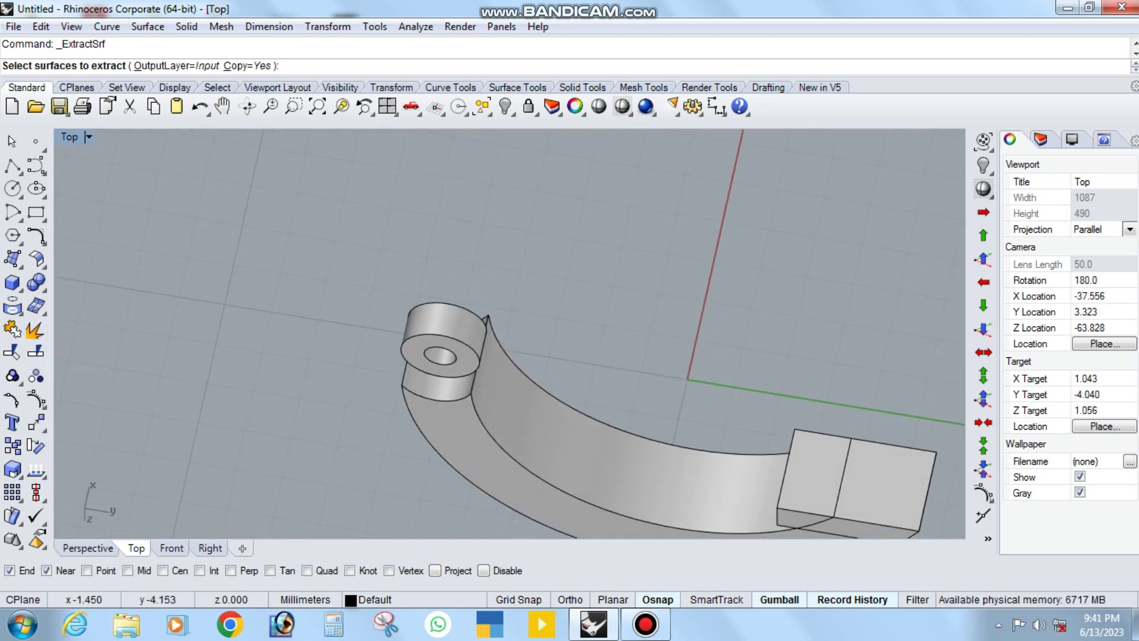
{"action": "scroll", "coordinate": [489, 409], "scroll_direction": "up", "scroll_amount": 1}
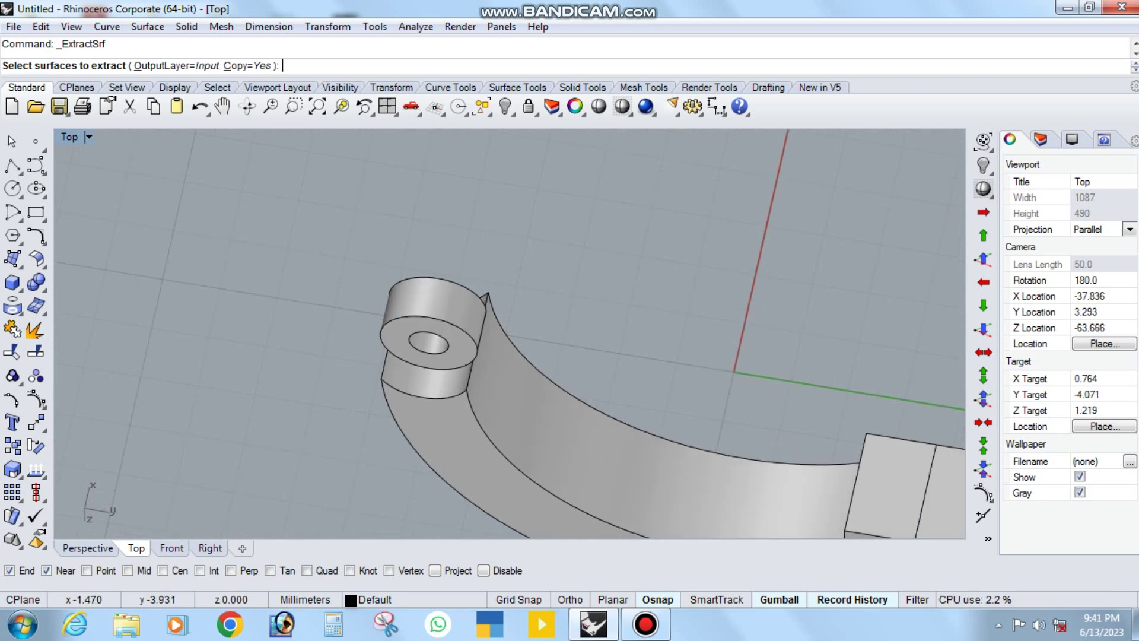
{"action": "left_click", "coordinate": [594, 427]}
{"action": "key", "text": "Return"}
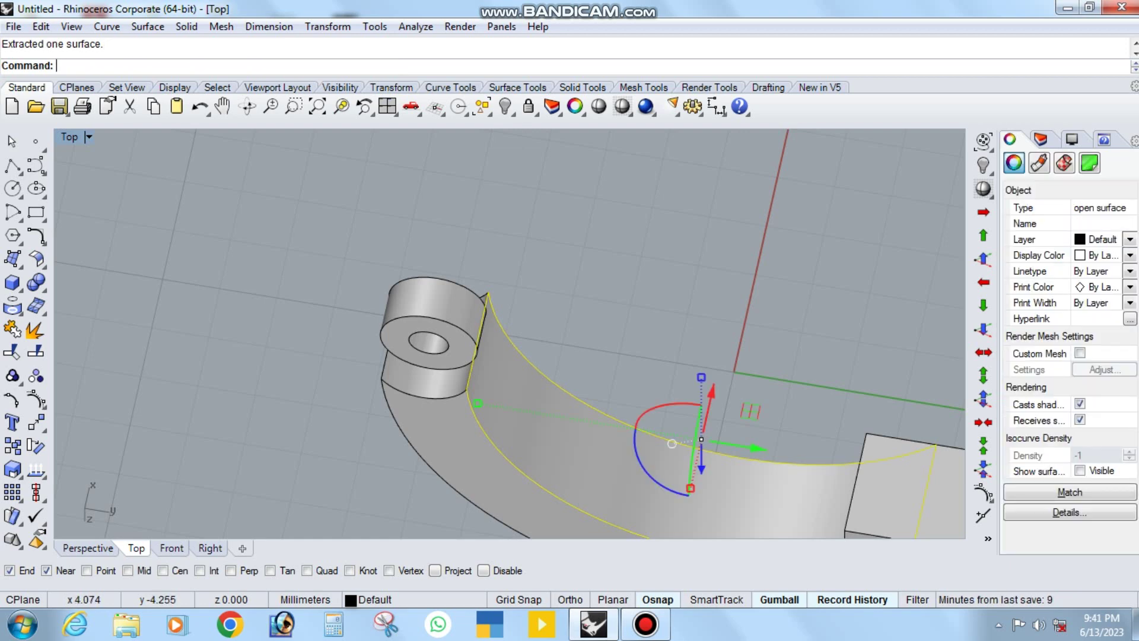
{"action": "left_click", "coordinate": [600, 138]}
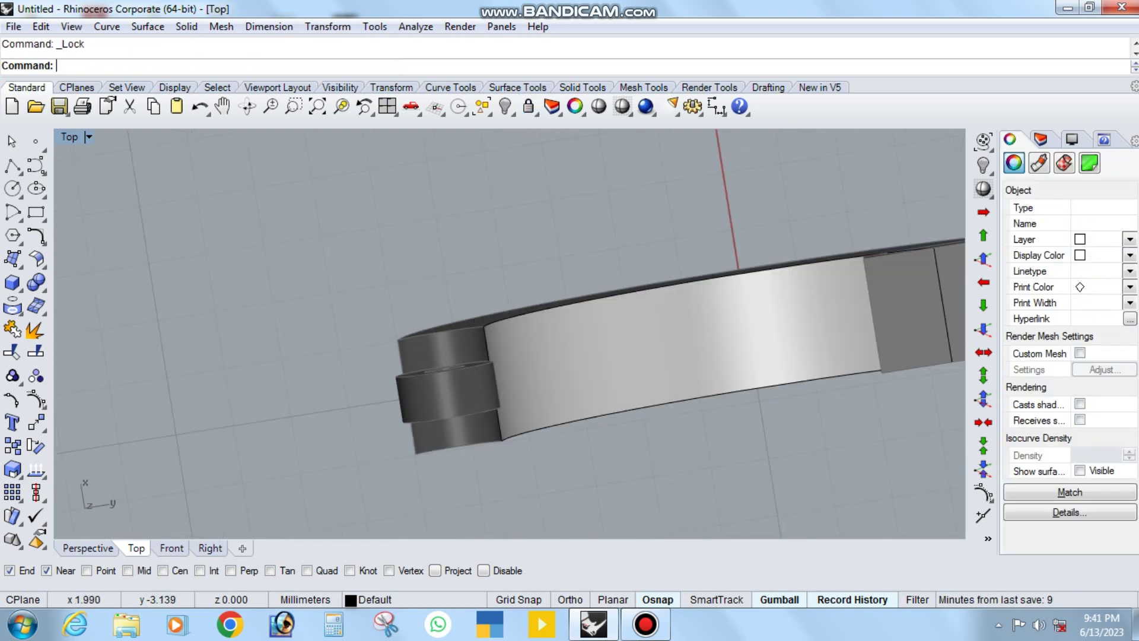
Step: Offset the edge curve along the inner surface twice at 0.3
{"action": "left_click", "coordinate": [35, 235]}
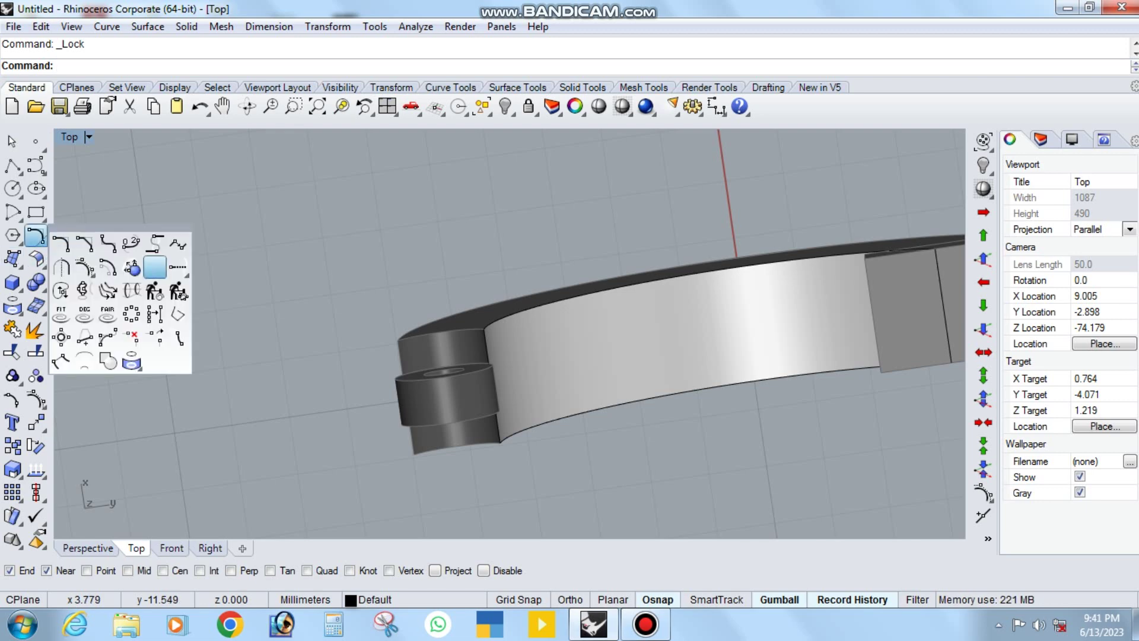
{"action": "left_click", "coordinate": [154, 267]}
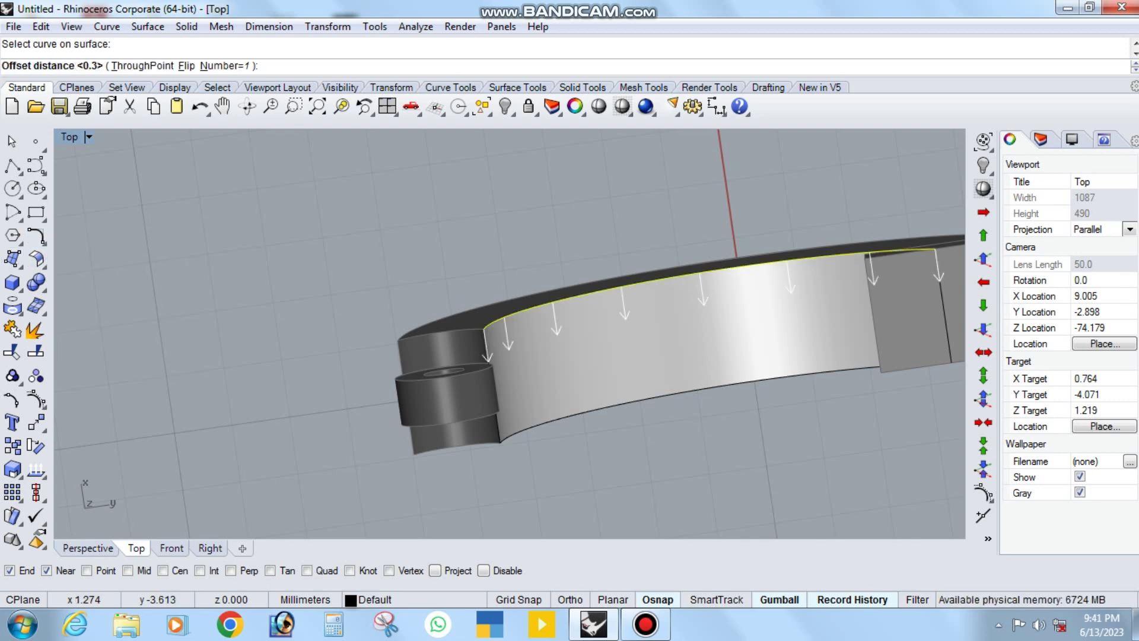
{"action": "key", "text": "Return"}
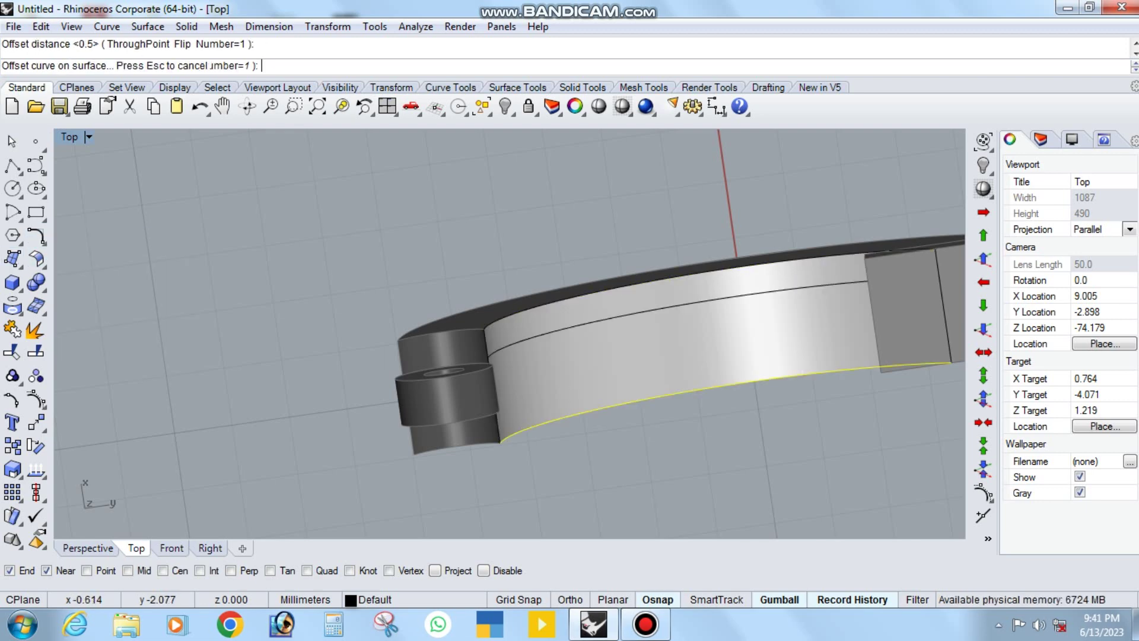
{"action": "key", "text": "Return"}
{"action": "key", "text": "Left"}
{"action": "key", "text": "Left"}
{"action": "key", "text": "Left"}
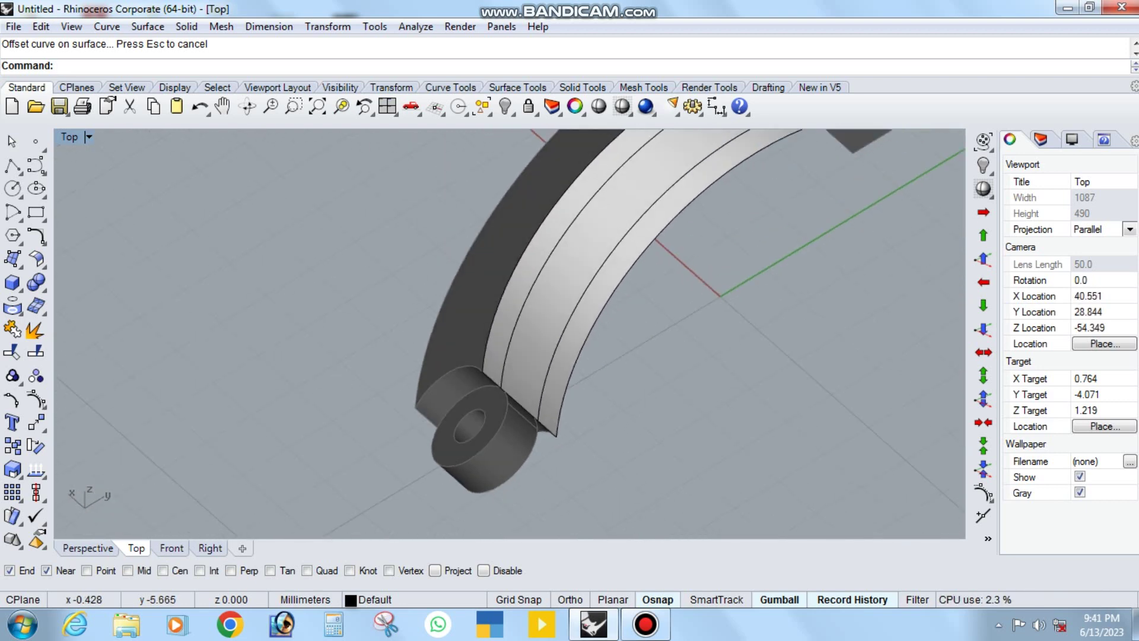
Step: Trim the inner surface between the two offset curves
{"action": "key", "text": "ctrl+a"}
{"action": "type", "text": "trim"}
{"action": "key", "text": "Return"}
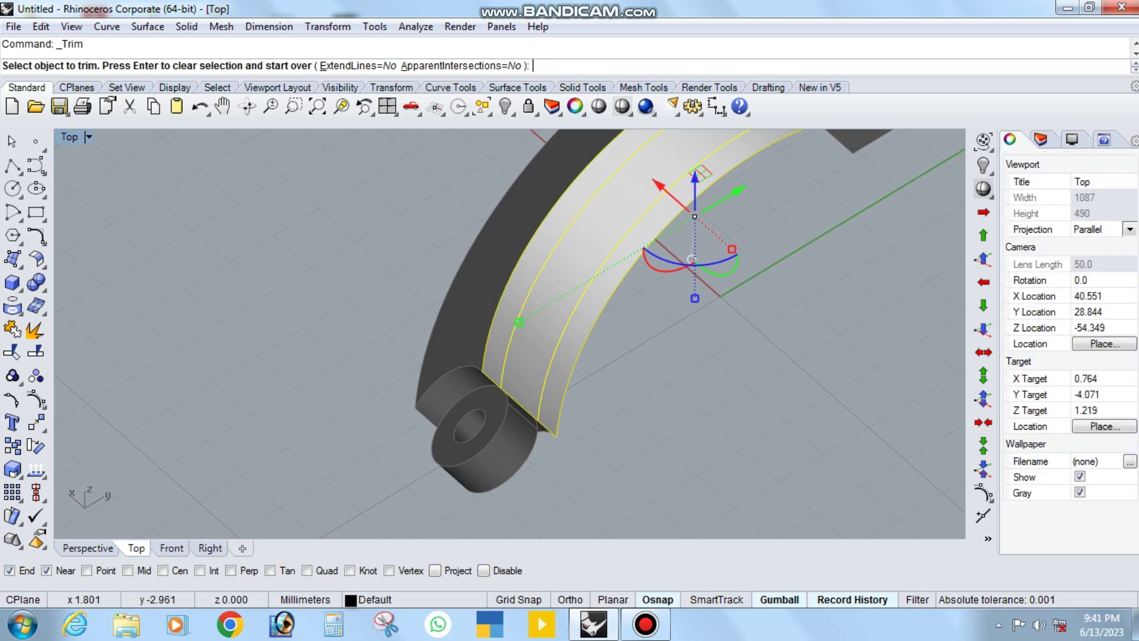
{"action": "key", "text": "Return"}
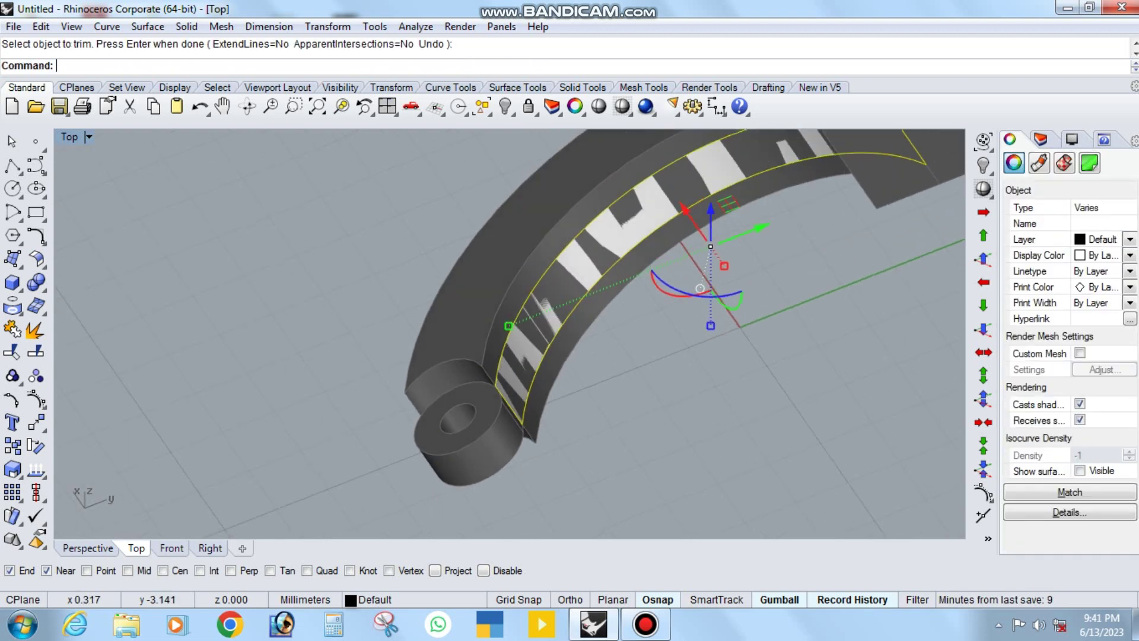
{"action": "key", "text": "Escape"}
Step: Delete the leftover trimmed surface and offset curves
{"action": "key", "text": "Left"}
{"action": "key", "text": "Left"}
{"action": "key", "text": "Left"}
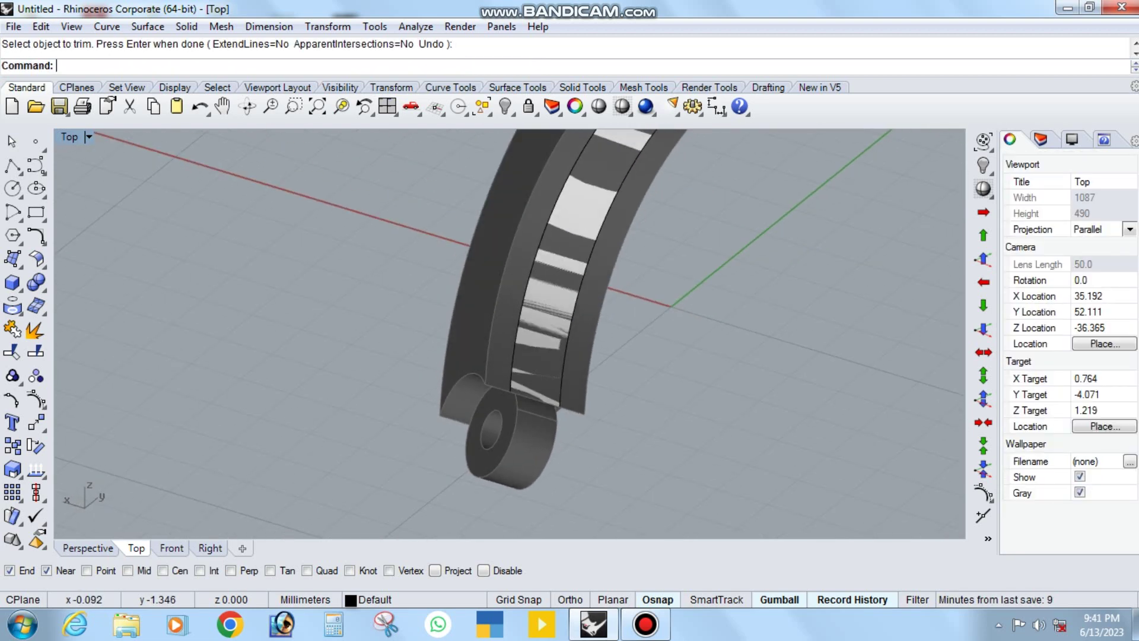
{"action": "key", "text": "Left"}
{"action": "key", "text": "ctrl+a"}
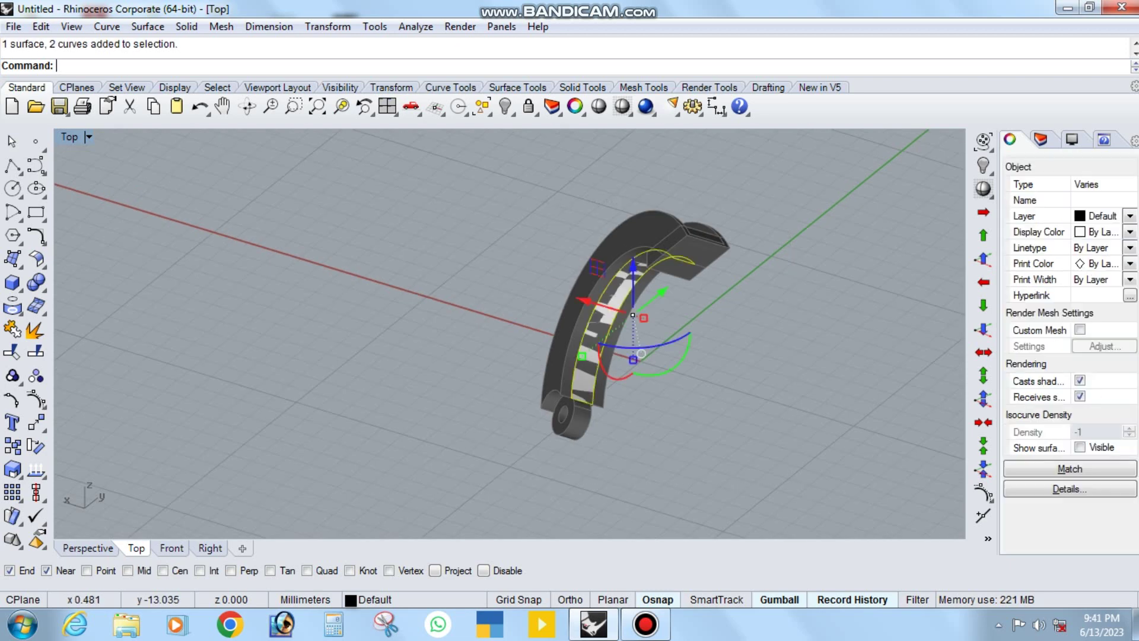
{"action": "key", "text": "Right"}
{"action": "key", "text": "Delete"}
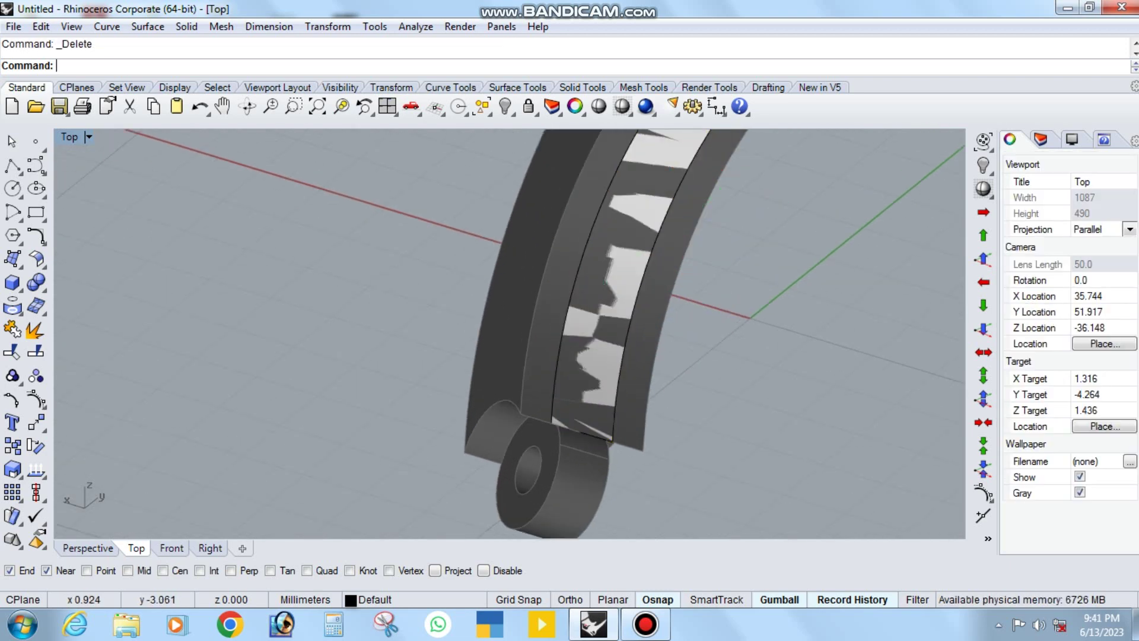
{"action": "key", "text": "Left"}
{"action": "key", "text": "Left"}
{"action": "key", "text": "Left"}
{"action": "key", "text": "Left"}
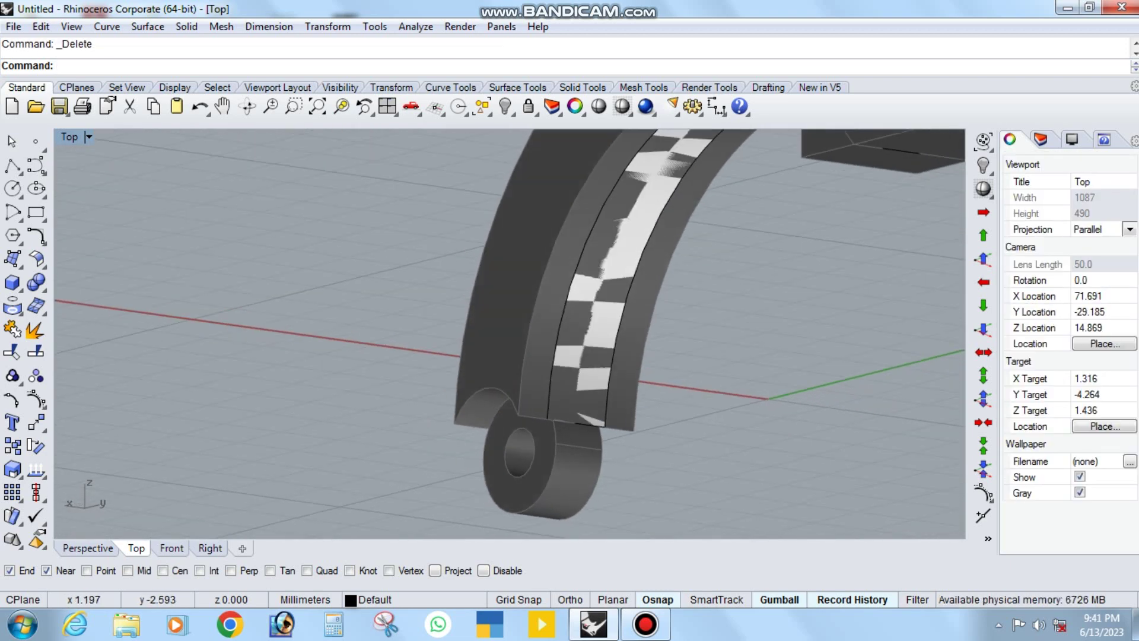
{"action": "key", "text": "Left"}
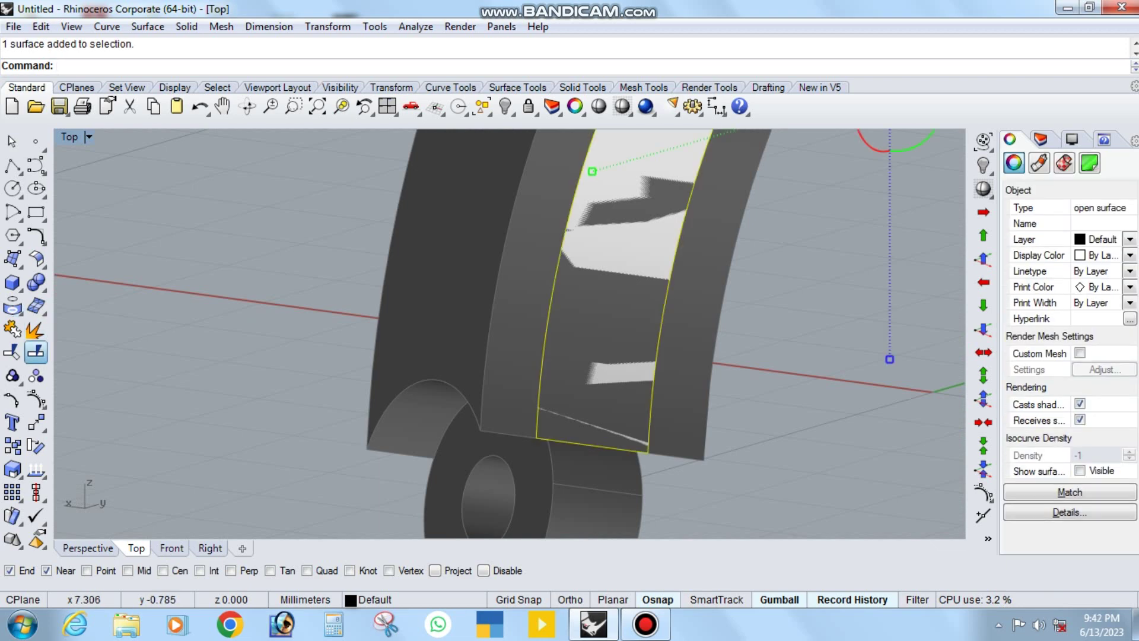
Step: Split the band at an isocurve and delete the unwanted pieces
{"action": "key", "text": "Delete"}
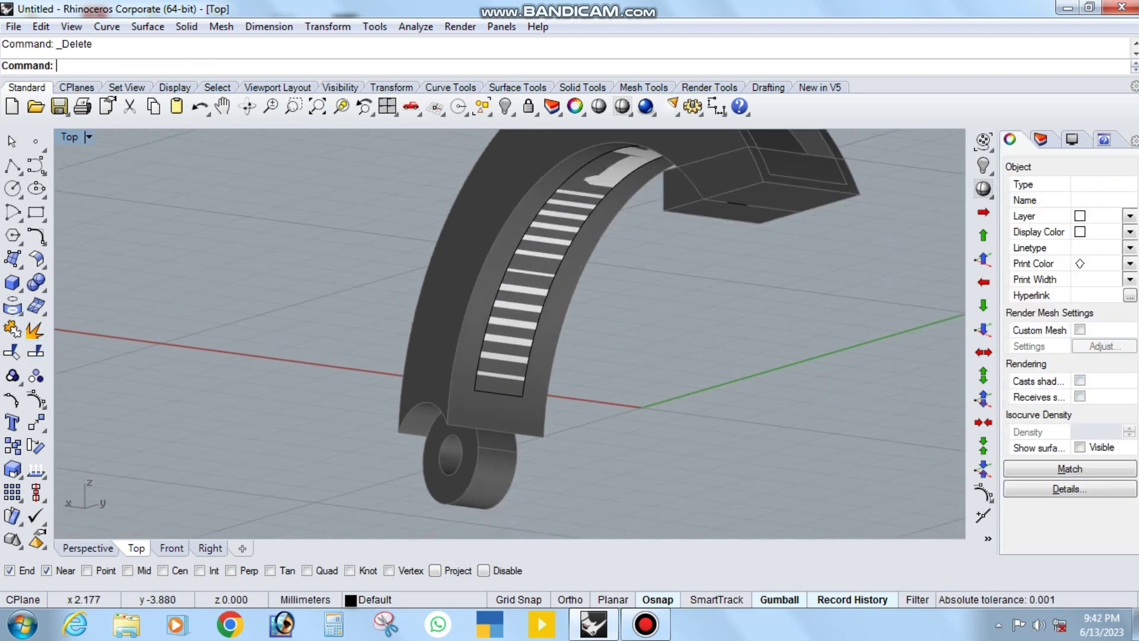
{"action": "key", "text": "Left"}
{"action": "key", "text": "Left"}
{"action": "key", "text": "Left"}
{"action": "key", "text": "Left"}
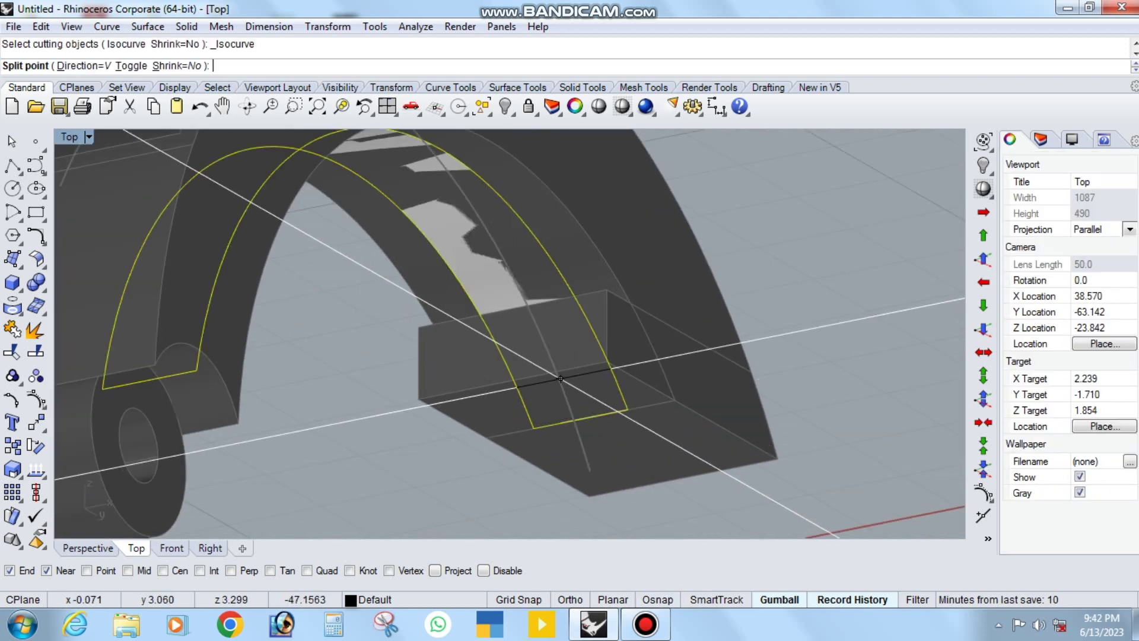
{"action": "left_click", "coordinate": [560, 378]}
{"action": "key", "text": "Delete"}
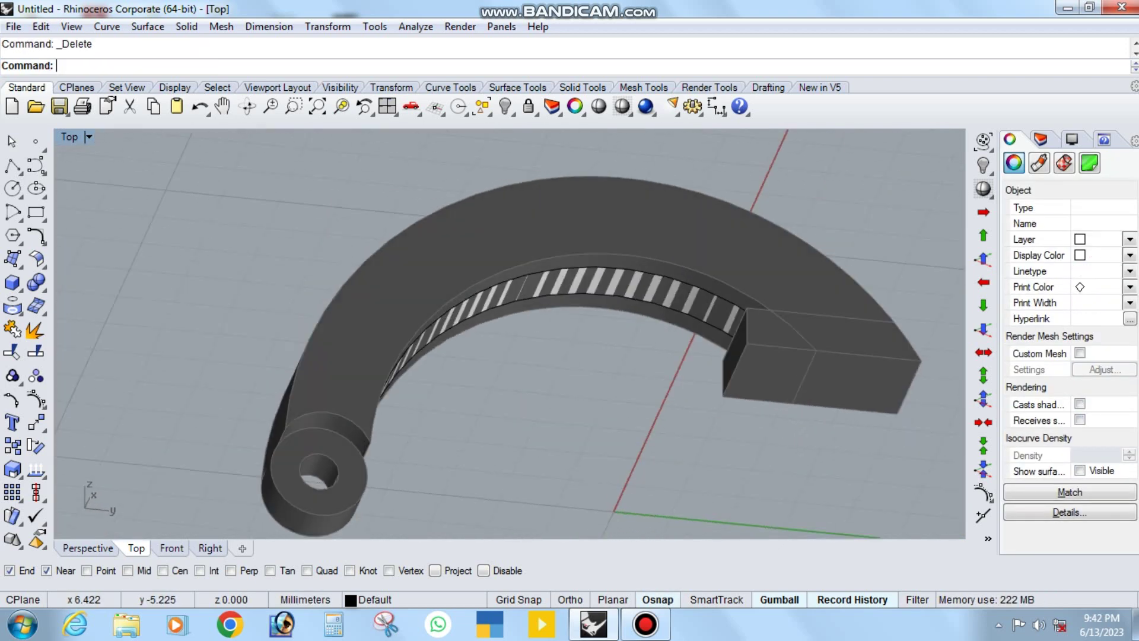
Step: Switch to the Right view and select the inner curved surface
{"action": "key", "text": "Left"}
{"action": "key", "text": "Left"}
{"action": "key", "text": "ctrl+F2"}
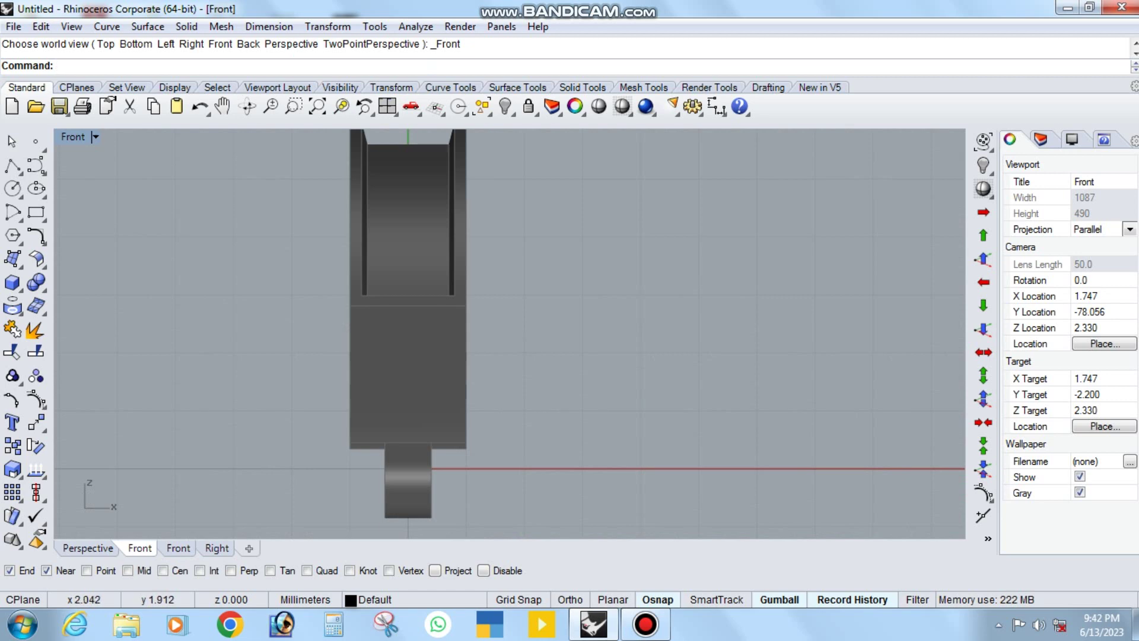
{"action": "key", "text": "ctrl+F3"}
{"action": "left_click", "coordinate": [418, 320]}
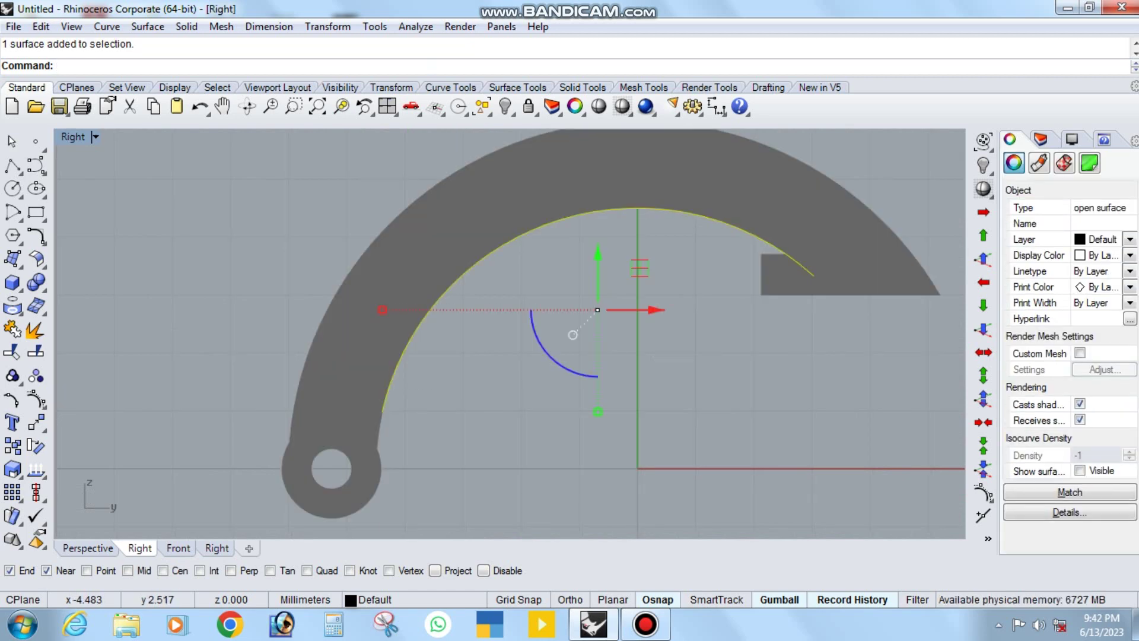
Step: Offset the inner band 0.7 to both sides as a solid, shown in wireframe
{"action": "left_click", "coordinate": [37, 259]}
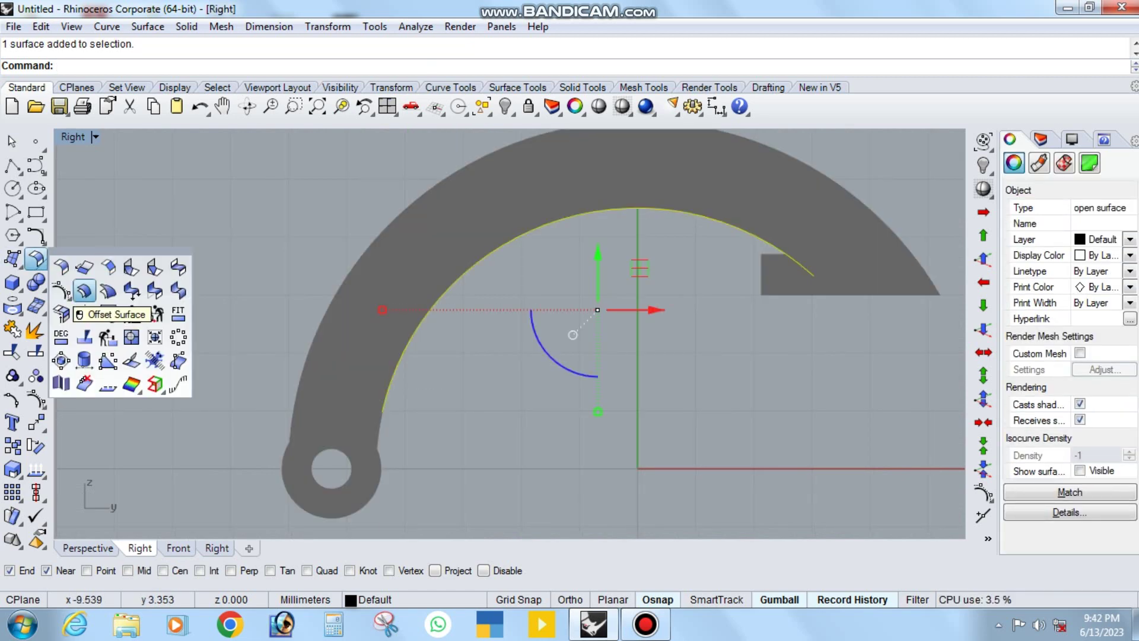
{"action": "left_click", "coordinate": [83, 290]}
{"action": "type", "text": "b"}
{"action": "key", "text": "Return"}
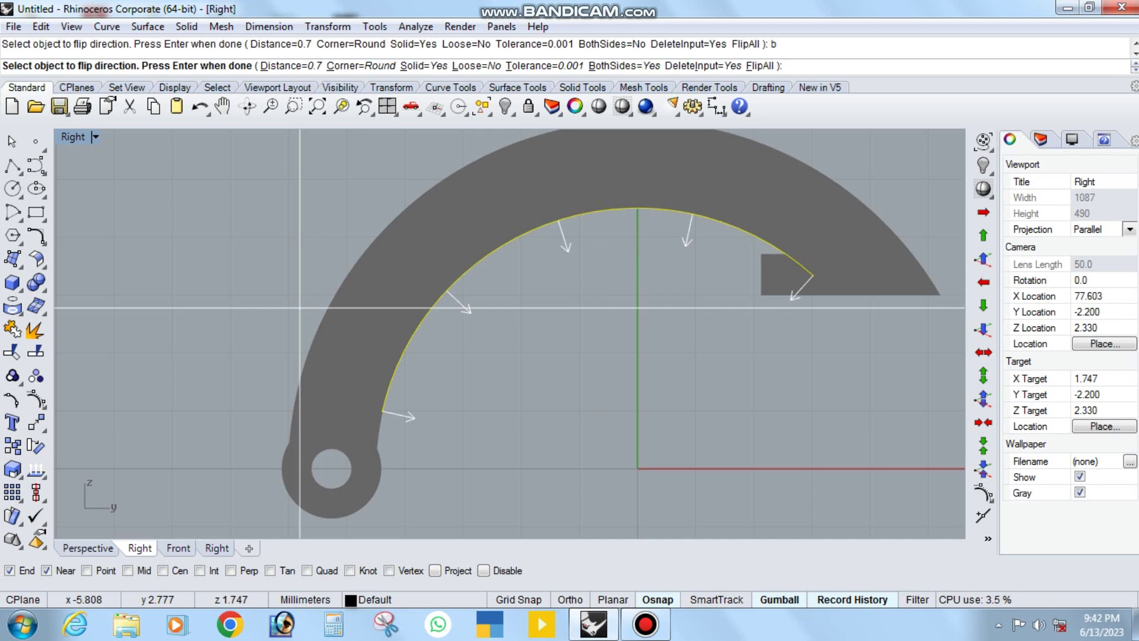
{"action": "key", "text": "Return"}
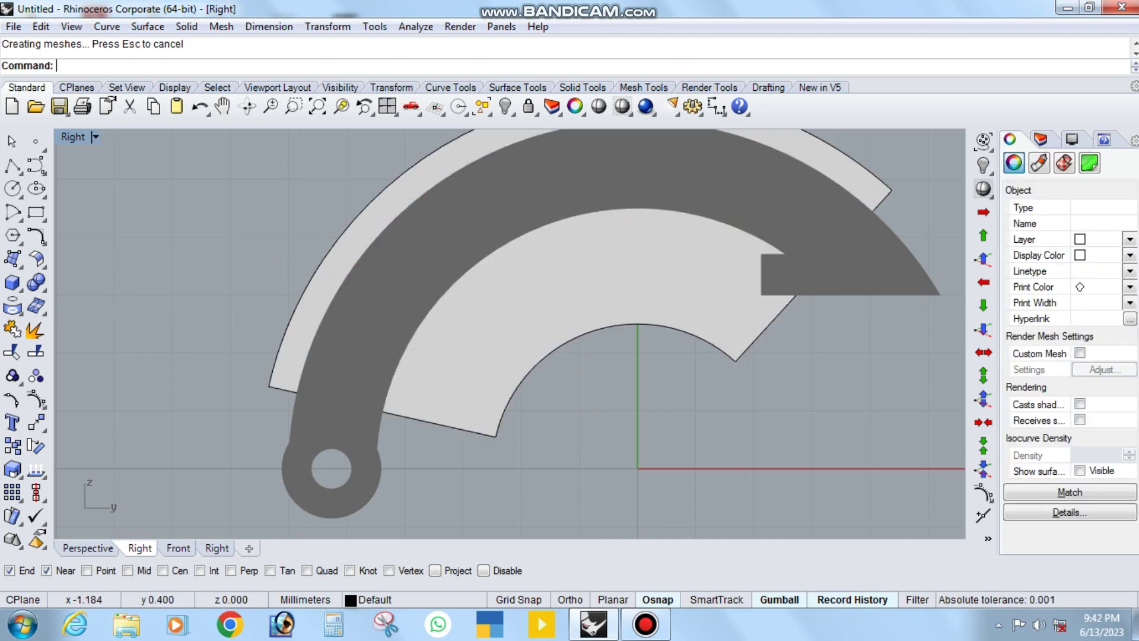
{"action": "middle_click", "coordinate": [528, 418]}
{"action": "left_click", "coordinate": [631, 425]}
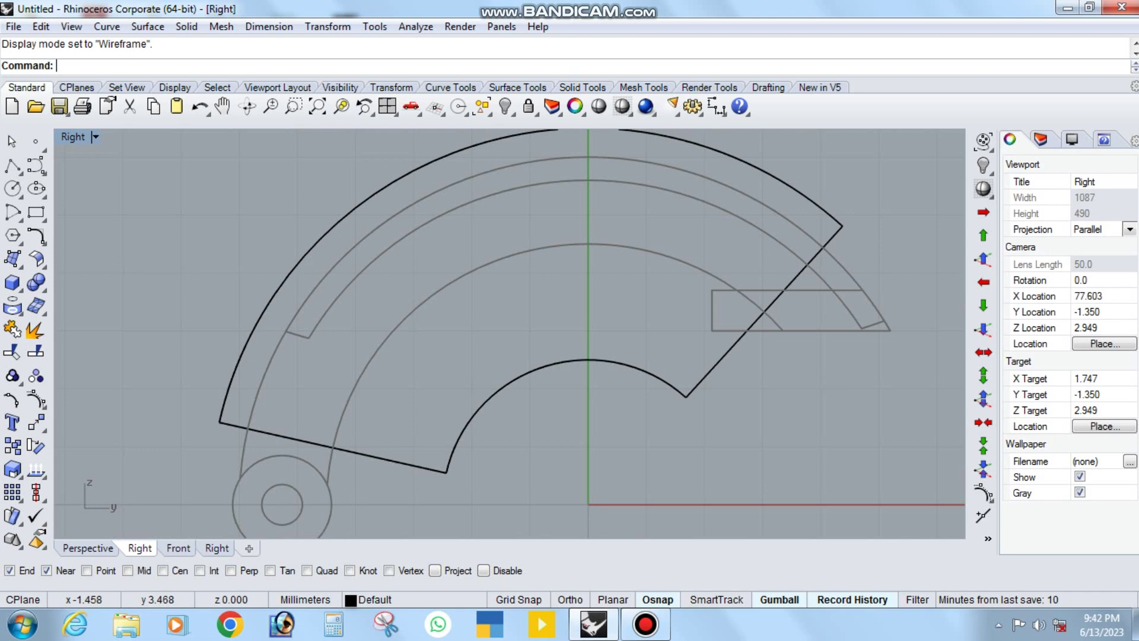
Step: Draw a circle centred at the origin reaching the hinge and offset it inward
{"action": "left_click", "coordinate": [13, 188]}
{"action": "left_click", "coordinate": [588, 504]}
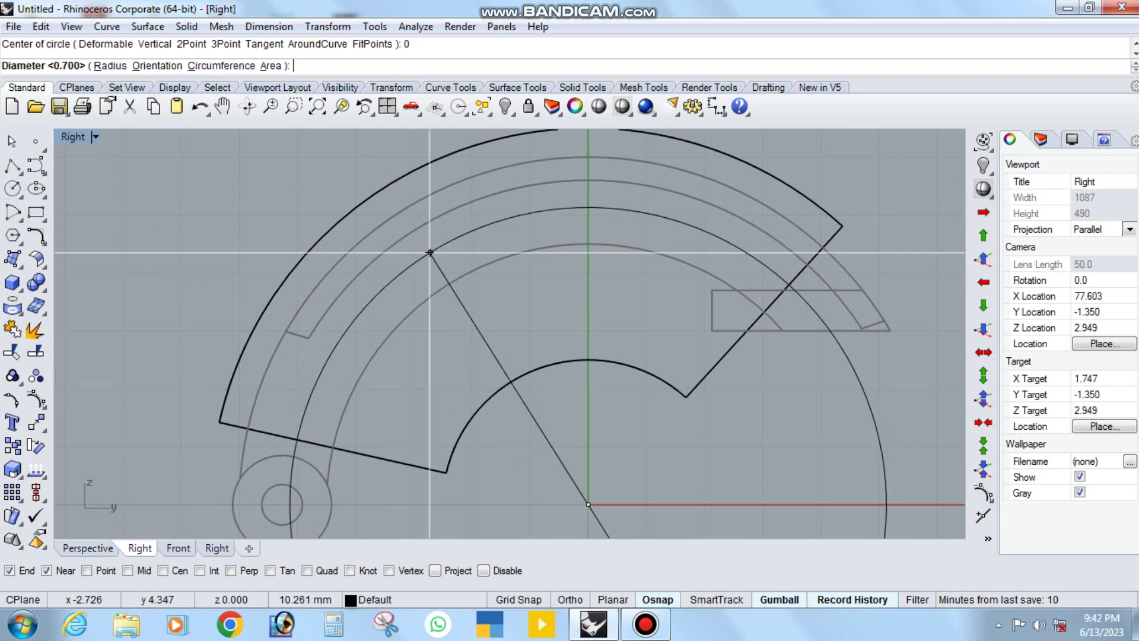
{"action": "left_click", "coordinate": [260, 504]}
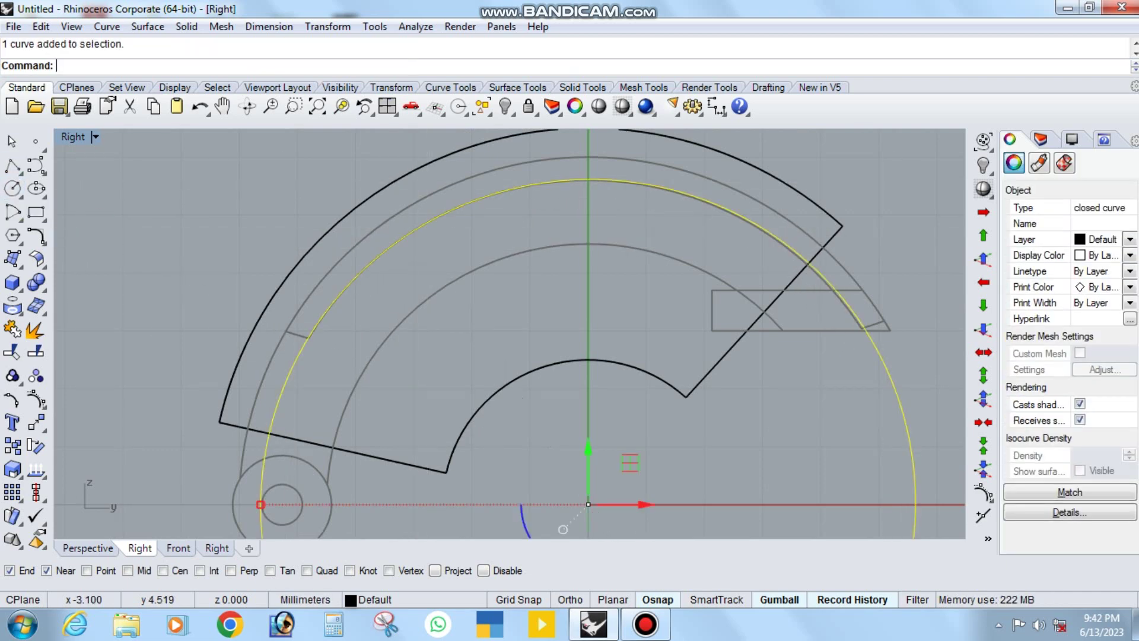
{"action": "type", "text": "Offset"}
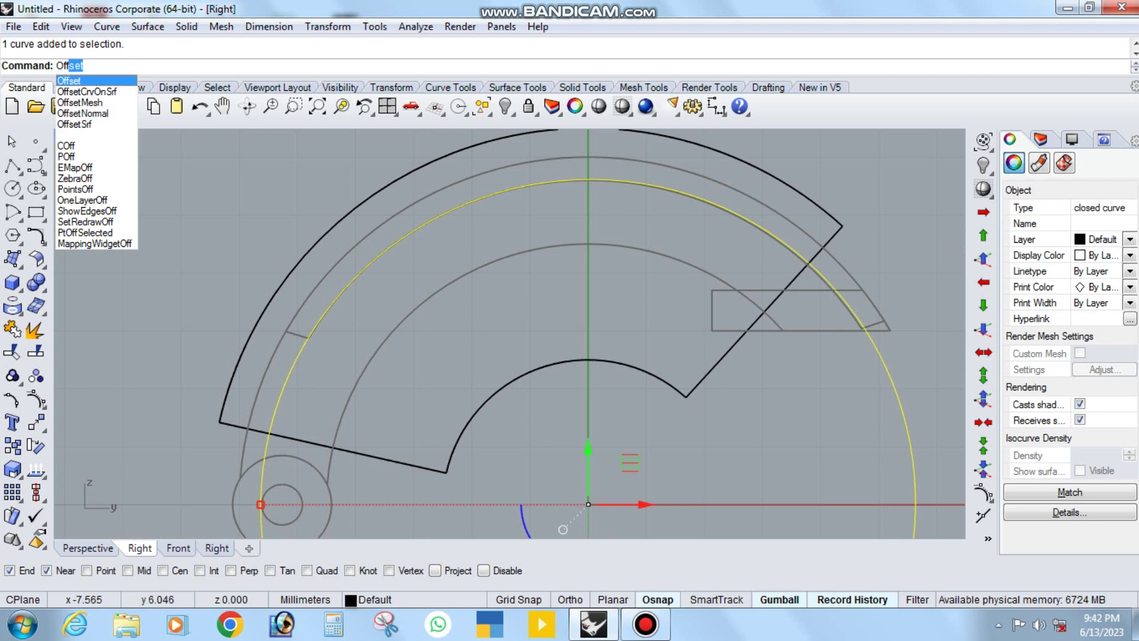
{"action": "key", "text": "Return"}
{"action": "type", "text": ".7"}
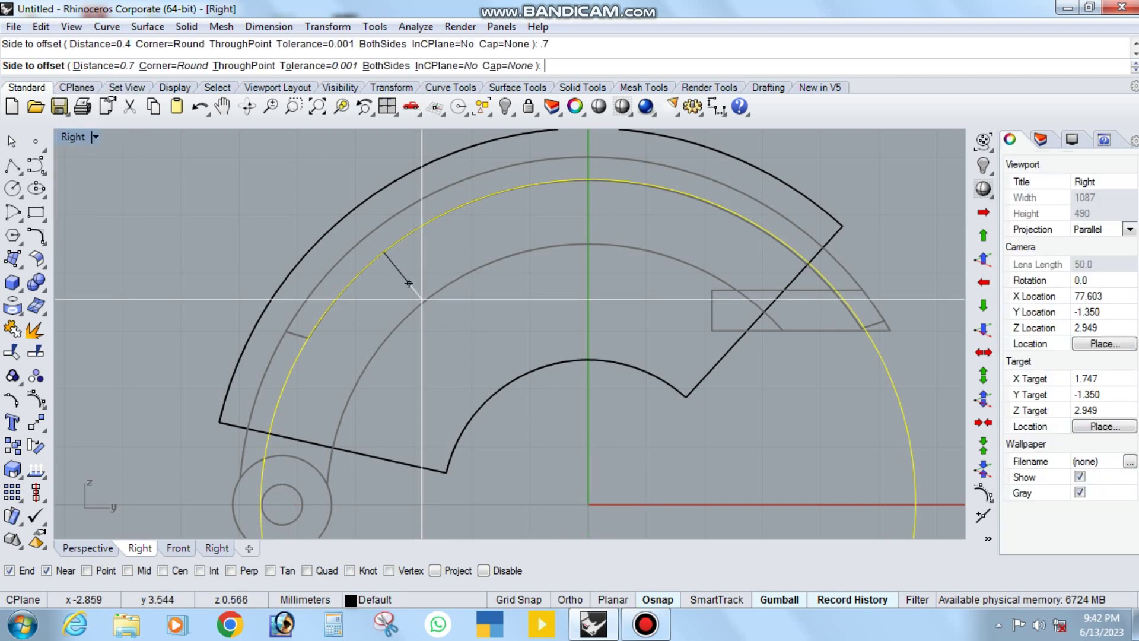
{"action": "left_click", "coordinate": [408, 284]}
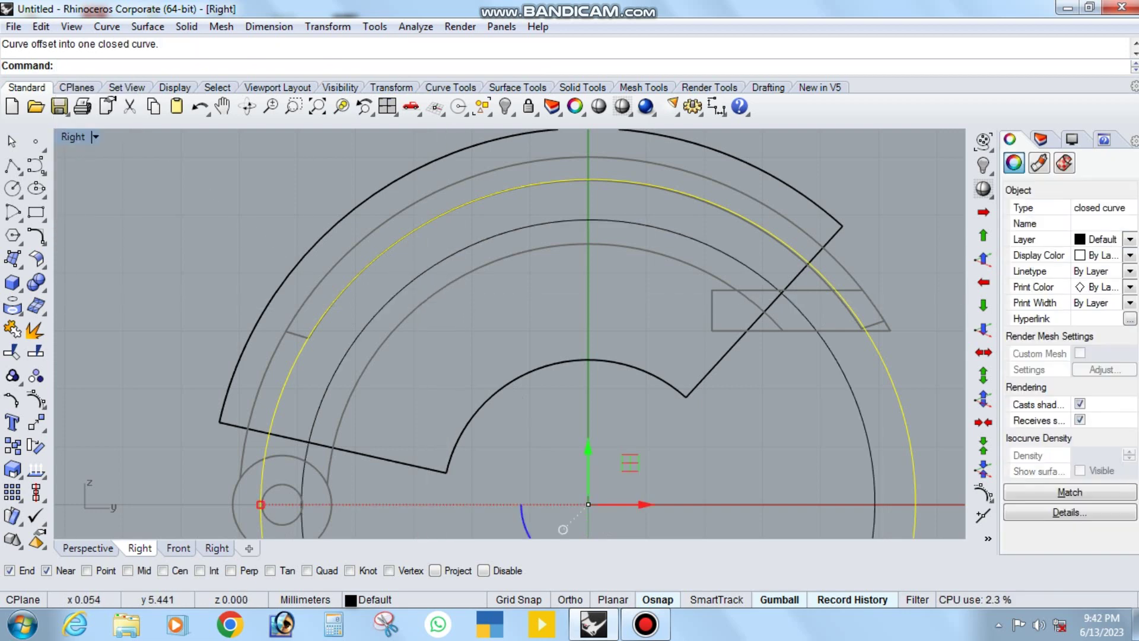
Step: Abandon a trial linear dimension and delete the yellow circle
{"action": "left_click", "coordinate": [716, 107]}
{"action": "left_click", "coordinate": [561, 180]}
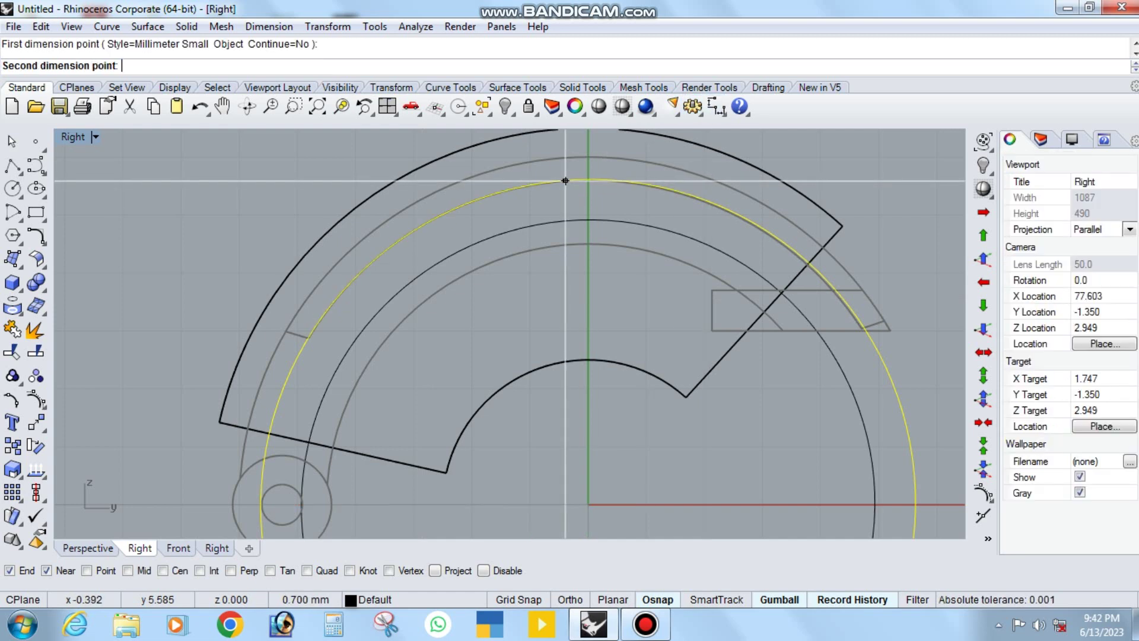
{"action": "left_click", "coordinate": [559, 222]}
{"action": "scroll", "coordinate": [560, 221], "scroll_direction": "down", "scroll_amount": 4}
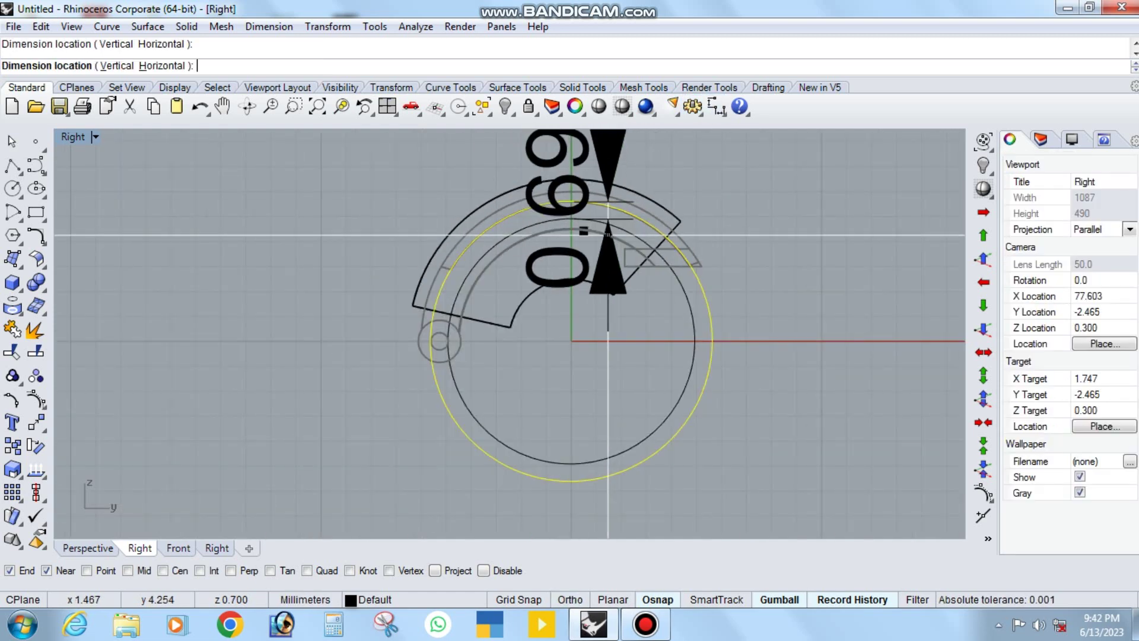
{"action": "key", "text": "Escape"}
{"action": "key", "text": "Delete"}
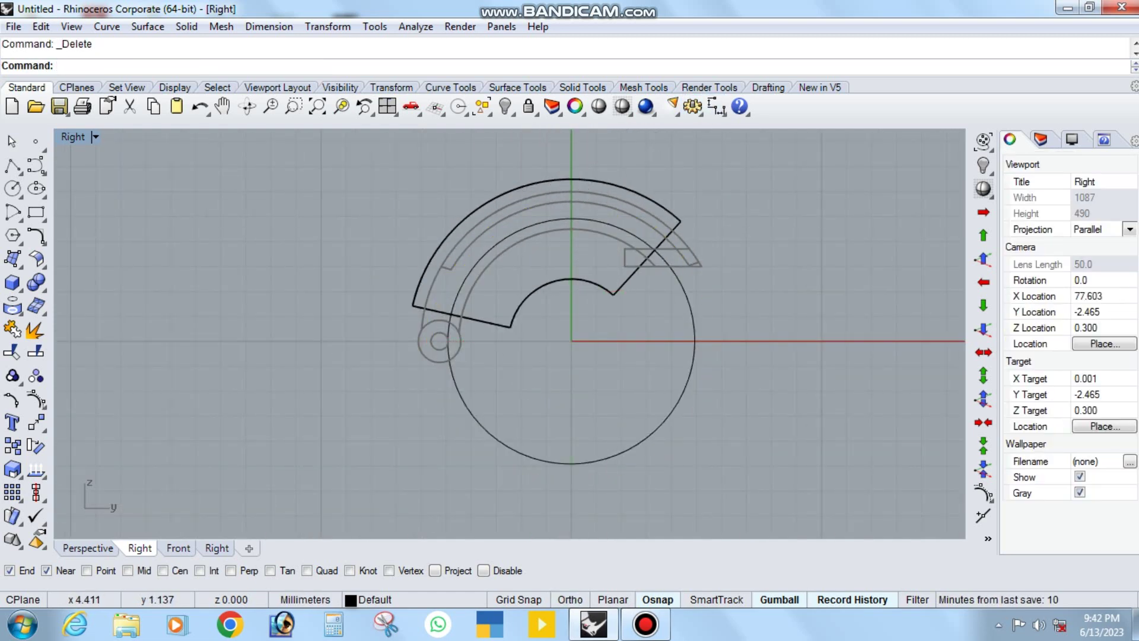
Step: Project the black circle onto the construction plane, deleting the original
{"action": "left_click", "coordinate": [690, 313]}
{"action": "type", "text": "W"}
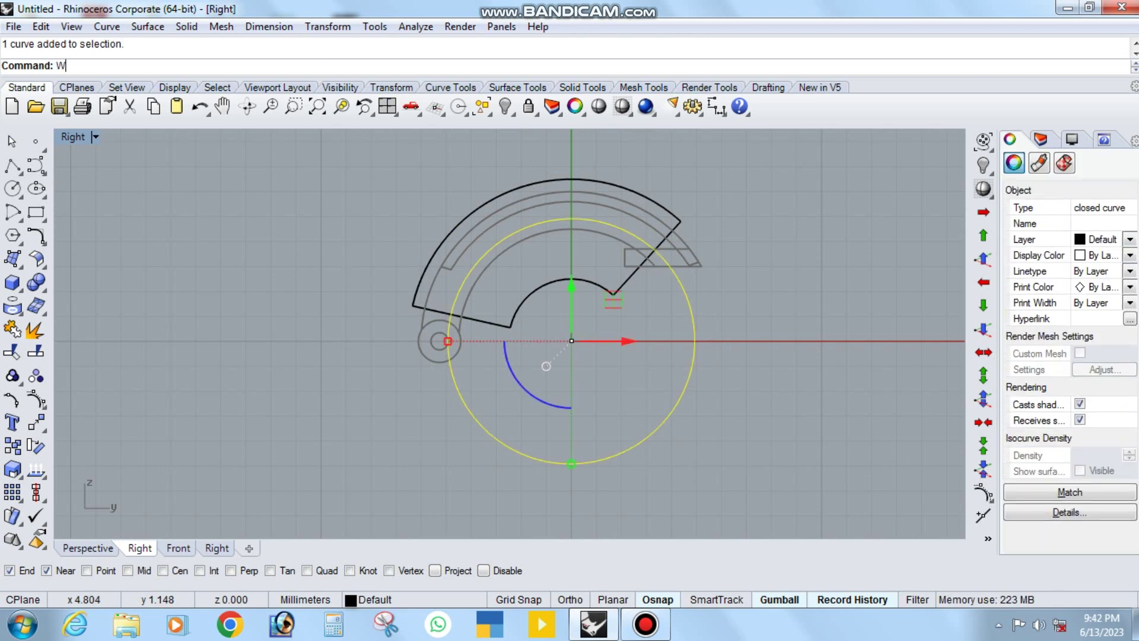
{"action": "key", "text": "Return"}
{"action": "key", "text": "Return"}
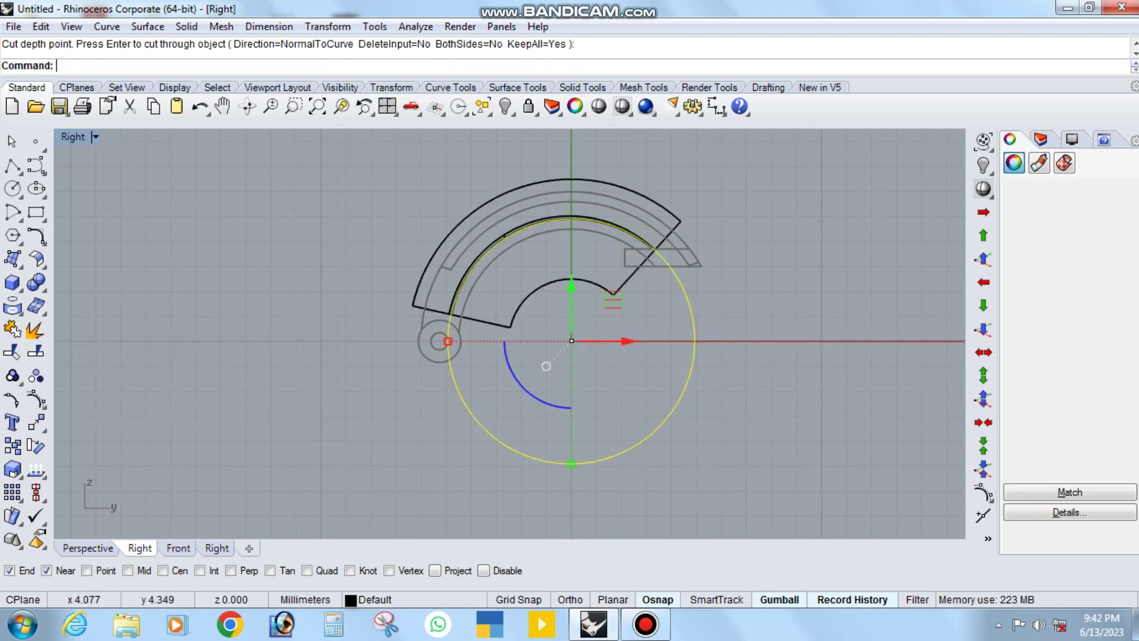
{"action": "key", "text": "Escape"}
{"action": "left_click", "coordinate": [328, 26]}
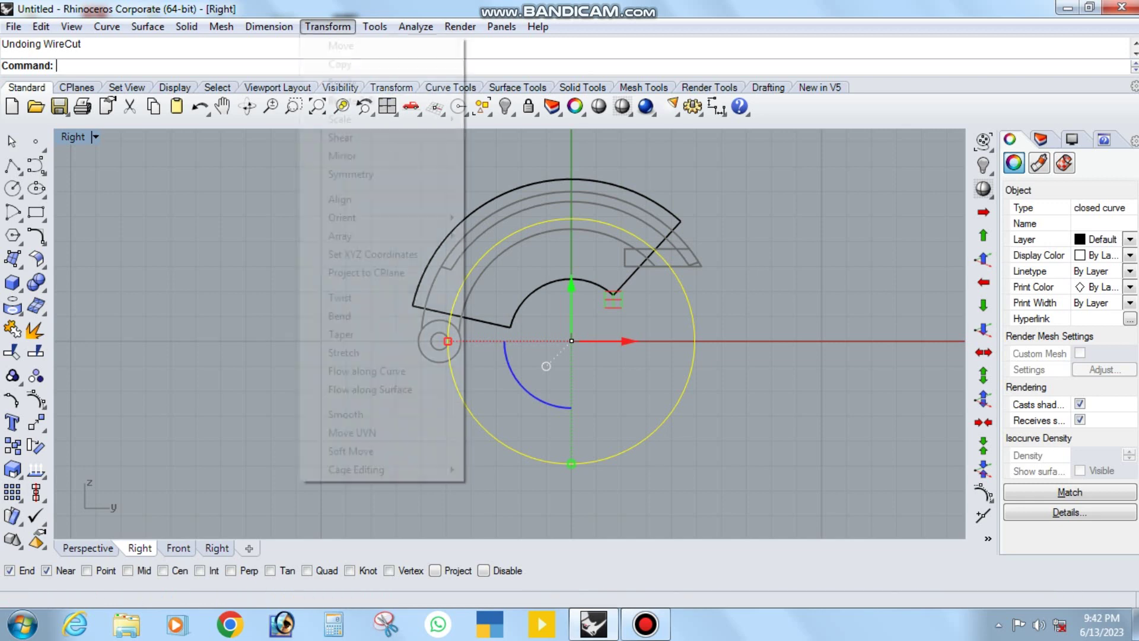
{"action": "left_click", "coordinate": [353, 273]}
{"action": "type", "text": "Yes"}
{"action": "key", "text": "Return"}
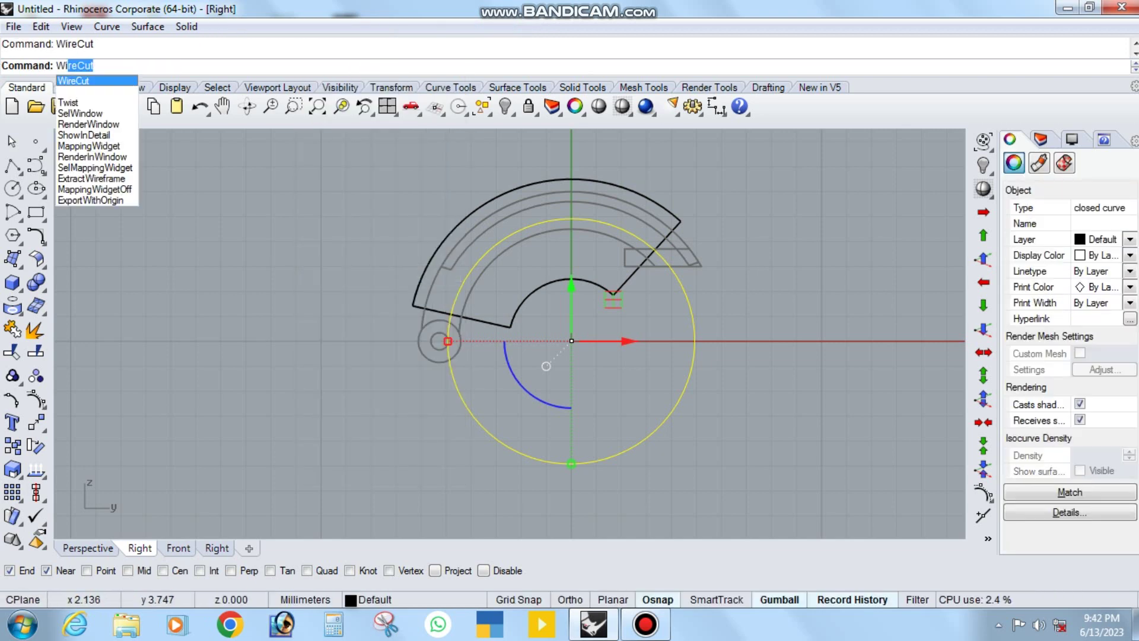
Step: Wire-cut the ring half through with the flattened circle, viewed shaded, then Front view
{"action": "key", "text": "Return"}
{"action": "left_click", "coordinate": [546, 179]}
{"action": "key", "text": "Return"}
{"action": "key", "text": "Return"}
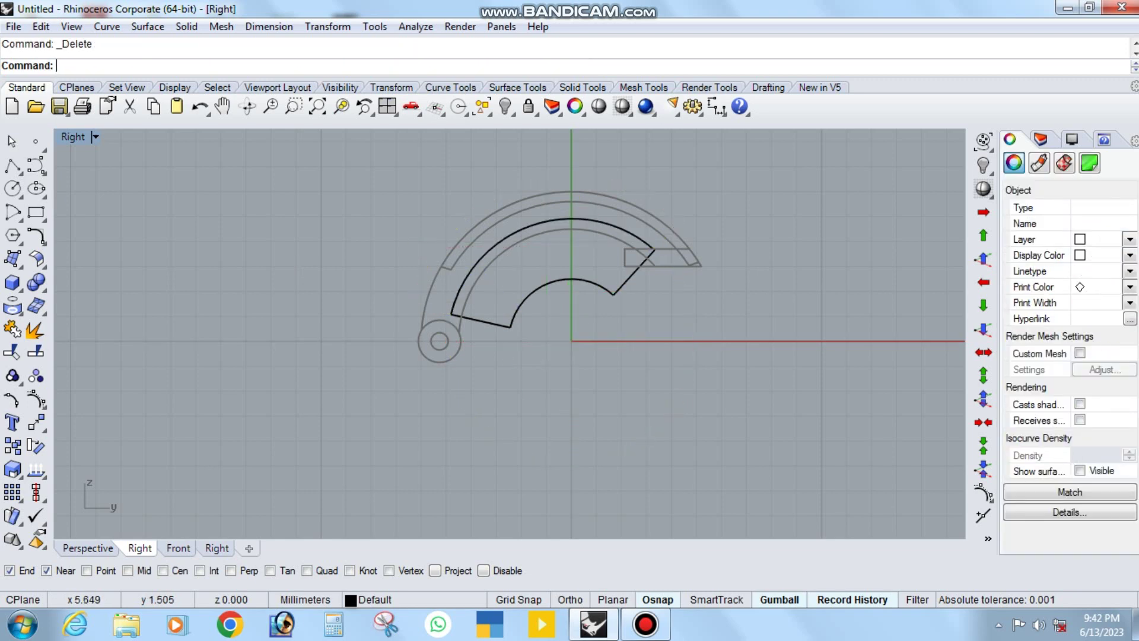
{"action": "middle_click", "coordinate": [730, 328]}
{"action": "left_click", "coordinate": [730, 321]}
{"action": "scroll", "coordinate": [629, 275], "scroll_direction": "up", "scroll_amount": 4}
{"action": "right_click_drag", "start_coordinate": [516, 332], "coordinate": [522, 356], "text": "ctrl+shift"}
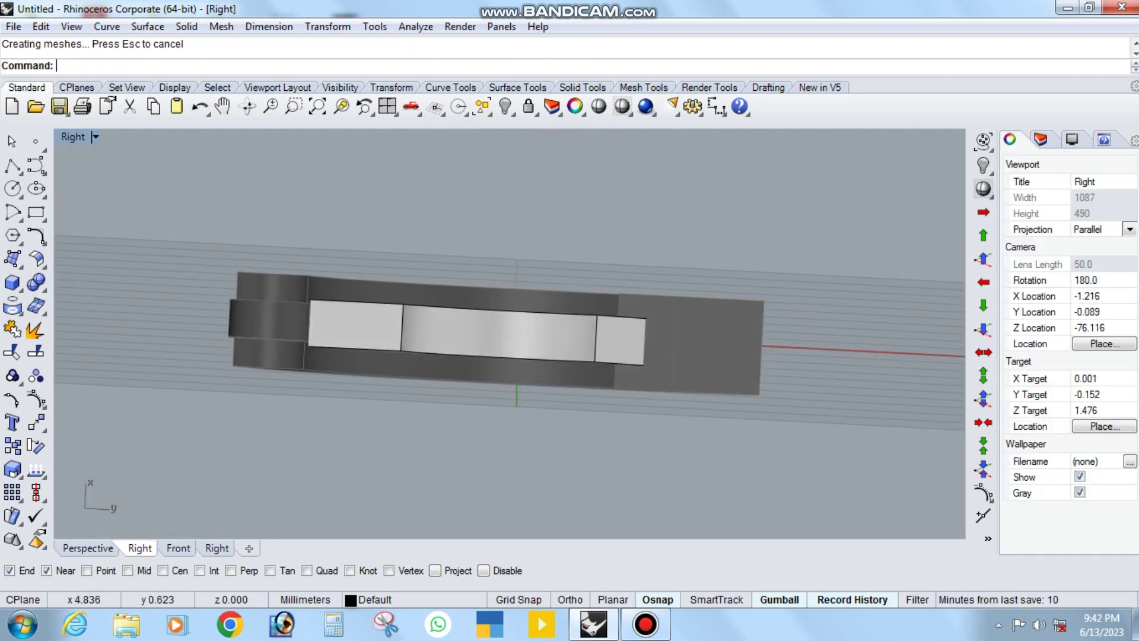
{"action": "type", "text": "f"}
{"action": "key", "text": "Return"}
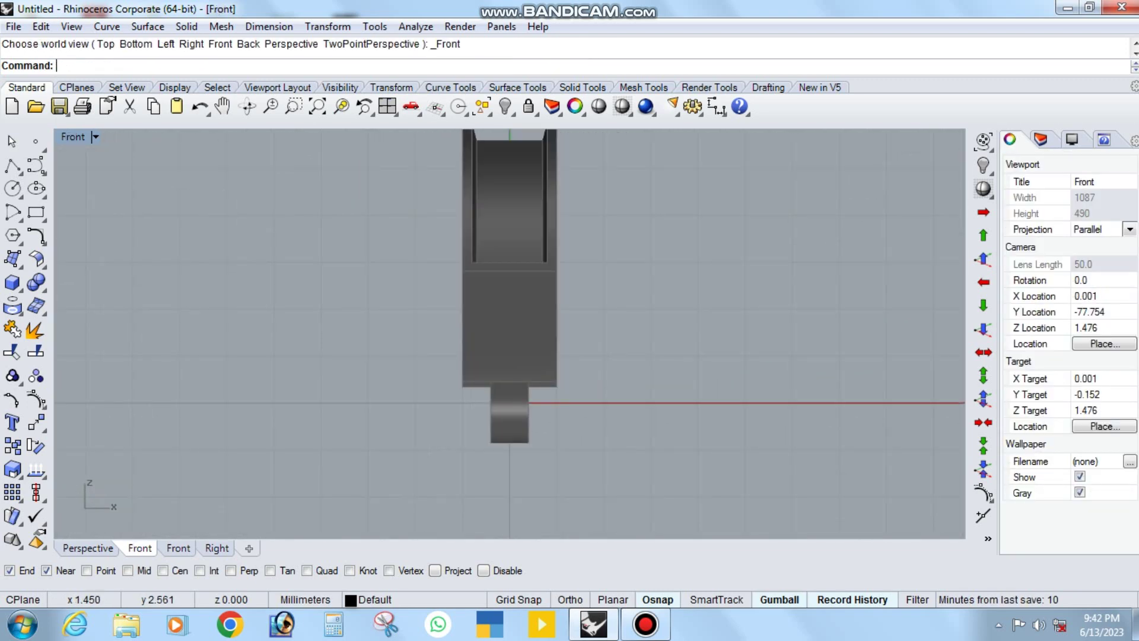
{"action": "type", "text": "r"}
Step: Mirror the inner band about the origin and hide the mirrored copy
{"action": "key", "text": "Return"}
{"action": "left_click", "coordinate": [502, 270]}
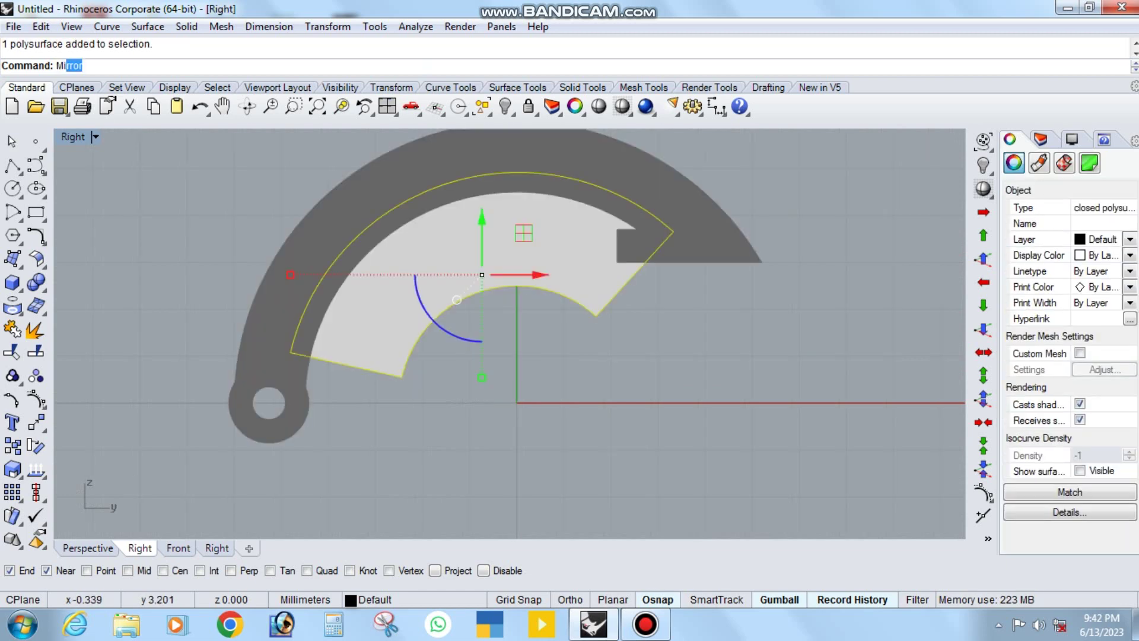
{"action": "key", "text": "Return"}
{"action": "type", "text": "0"}
{"action": "key", "text": "Return"}
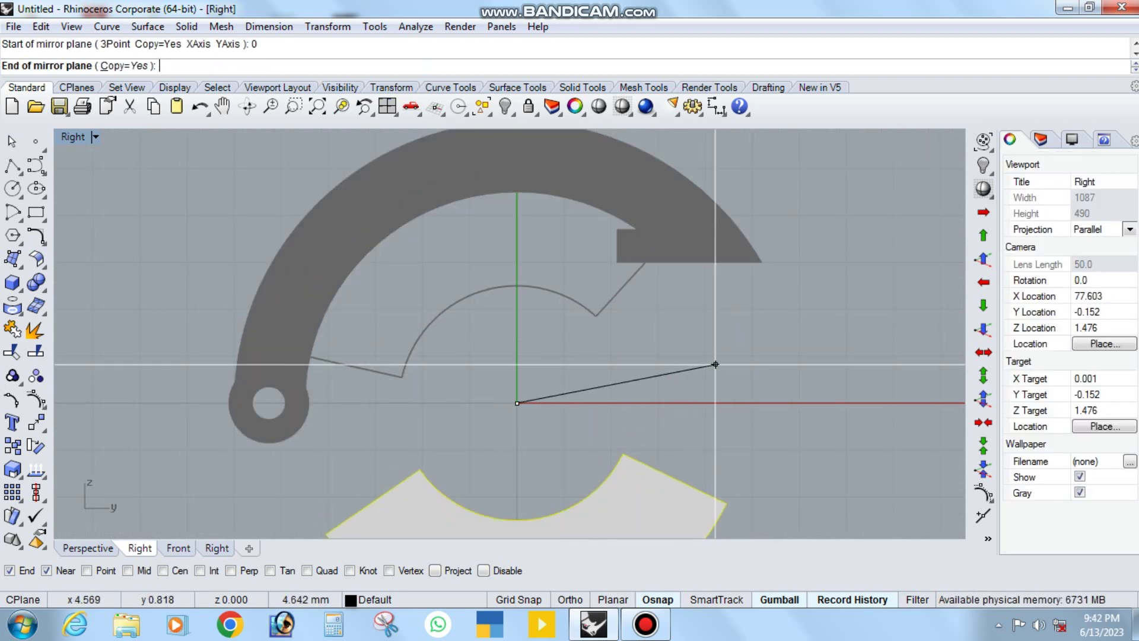
{"action": "left_click", "coordinate": [789, 403]}
{"action": "right_click_drag", "start_coordinate": [534, 415], "coordinate": [555, 315]}
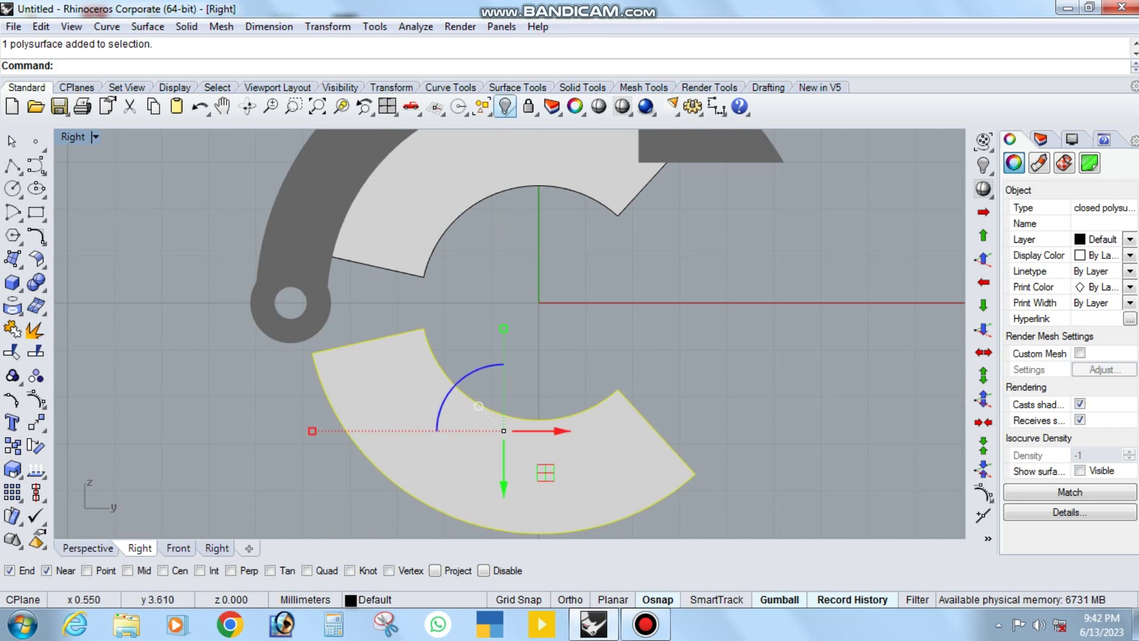
{"action": "left_click", "coordinate": [506, 106]}
Step: Unlock the objects and Boolean-subtract the inner band from the ring half
{"action": "right_click", "coordinate": [528, 106]}
{"action": "right_click_drag", "start_coordinate": [534, 356], "coordinate": [587, 225], "text": "ctrl+shift"}
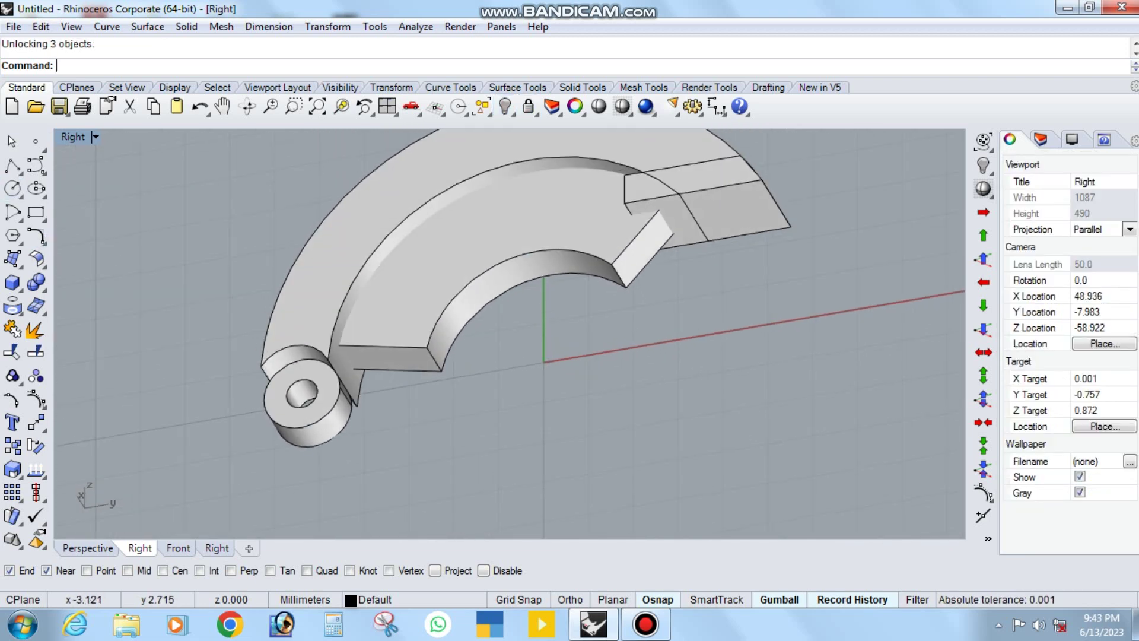
{"action": "left_click", "coordinate": [35, 283]}
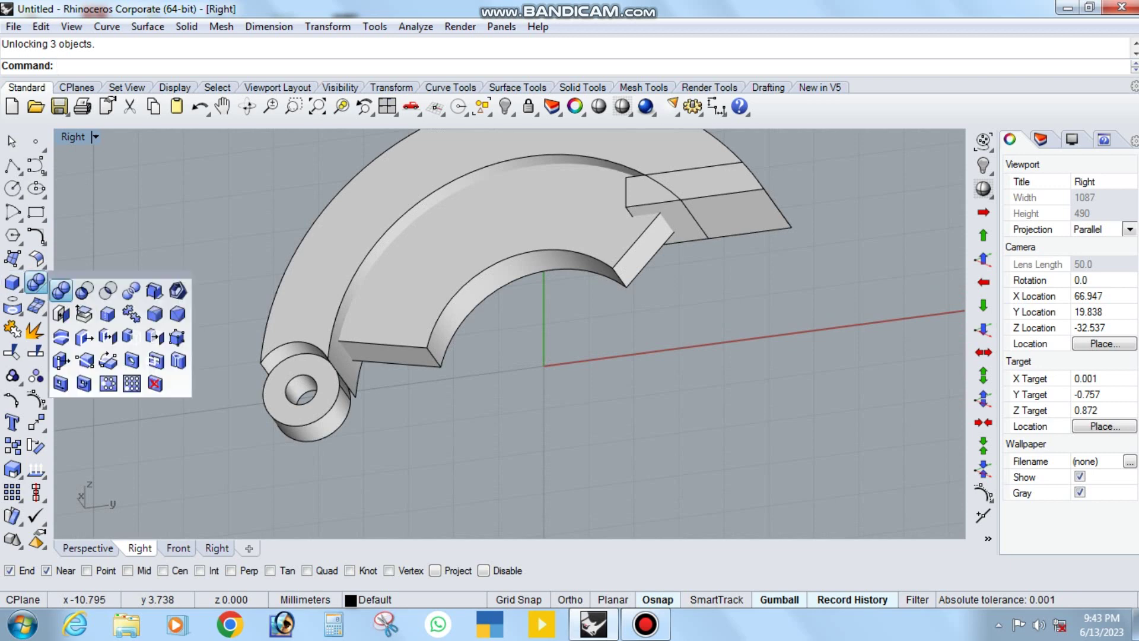
{"action": "left_click", "coordinate": [84, 290]}
{"action": "left_click", "coordinate": [355, 226]}
{"action": "key", "text": "Return"}
{"action": "left_click", "coordinate": [652, 195]}
{"action": "key", "text": "Return"}
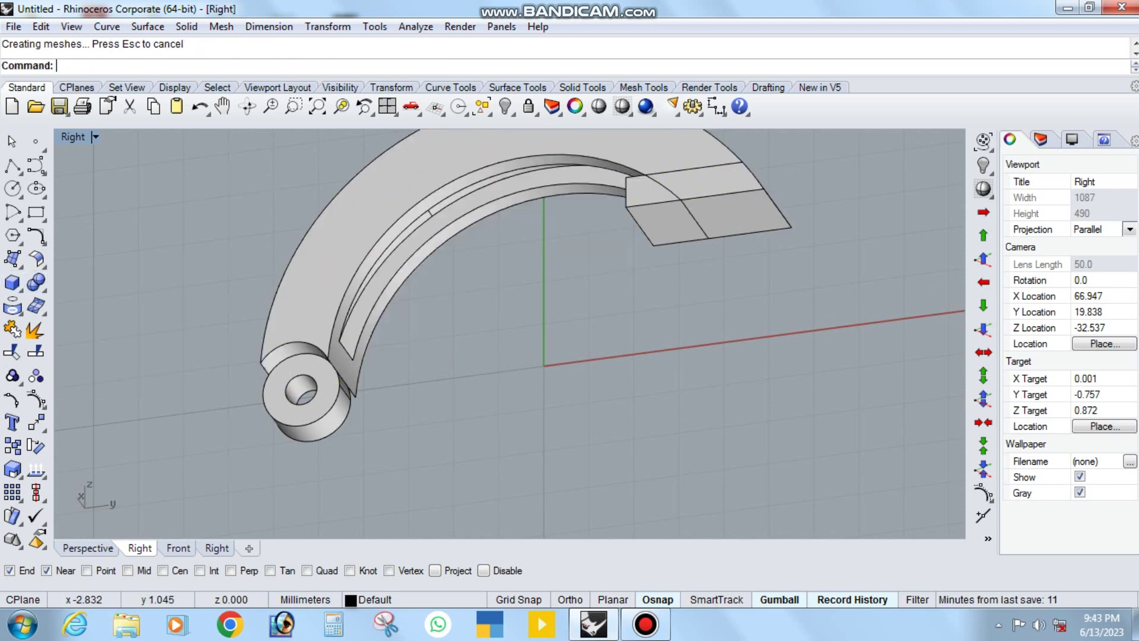
Step: Inspect the new groove, then swap hidden and visible objects
{"action": "mouse_move", "coordinate": [569, 249]}
{"action": "right_mouse_down", "text": "ctrl+shift"}
{"action": "mouse_move", "coordinate": [617, 195]}
{"action": "mouse_move", "coordinate": [688, 178]}
{"action": "mouse_move", "coordinate": [641, 261]}
{"action": "right_mouse_up", "text": "ctrl+shift"}
{"action": "scroll", "coordinate": [528, 403], "scroll_direction": "down", "scroll_amount": 4}
{"action": "key", "text": "ctrl+a"}
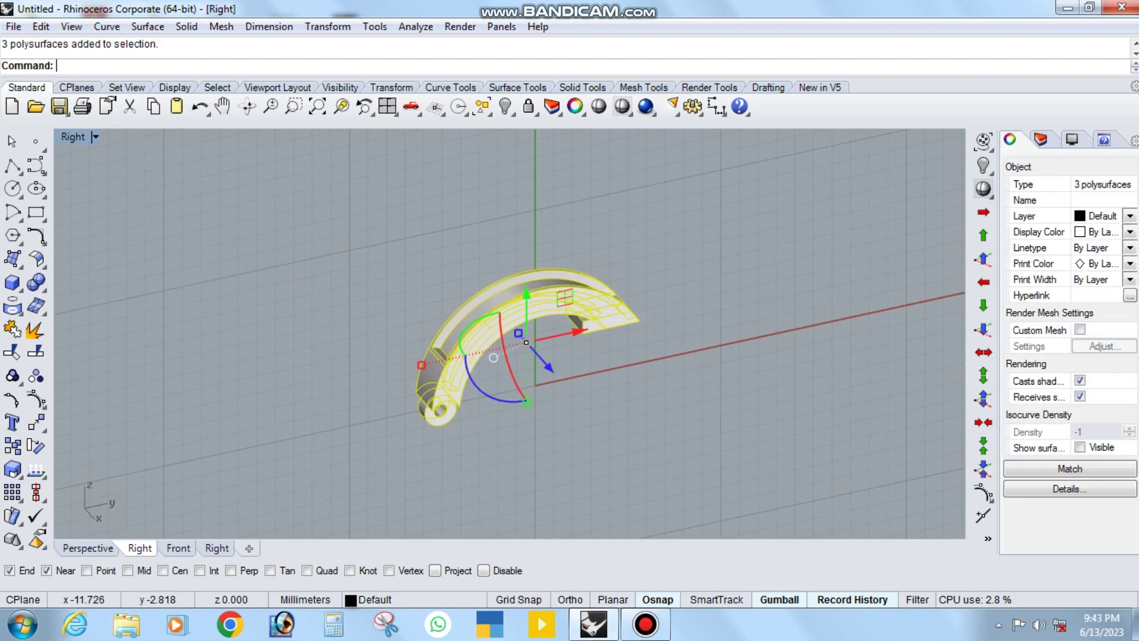
{"action": "key", "text": "Escape"}
{"action": "left_click", "coordinate": [504, 107]}
{"action": "left_click", "coordinate": [599, 161]}
Step: Delete the leftover inner band
{"action": "mouse_move", "coordinate": [599, 178]}
{"action": "right_mouse_down", "text": "ctrl+shift"}
{"action": "mouse_move", "coordinate": [534, 178]}
{"action": "mouse_move", "coordinate": [532, 153]}
{"action": "mouse_move", "coordinate": [557, 154]}
{"action": "right_mouse_up", "text": "ctrl+shift"}
{"action": "left_click", "coordinate": [488, 372]}
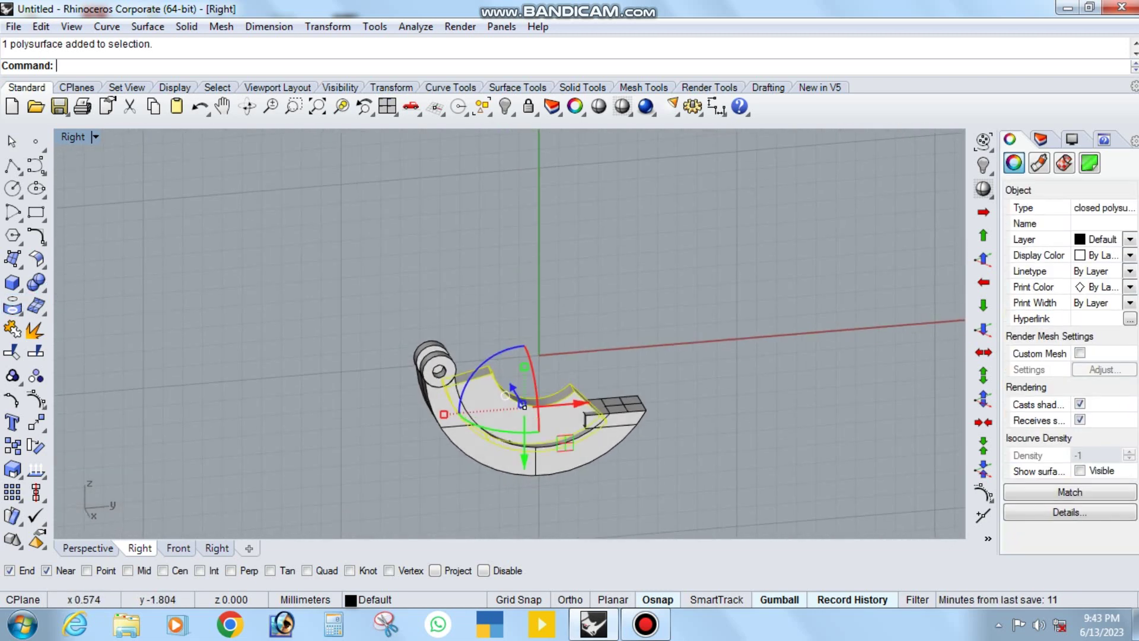
{"action": "key", "text": "Home"}
{"action": "key", "text": "Delete"}
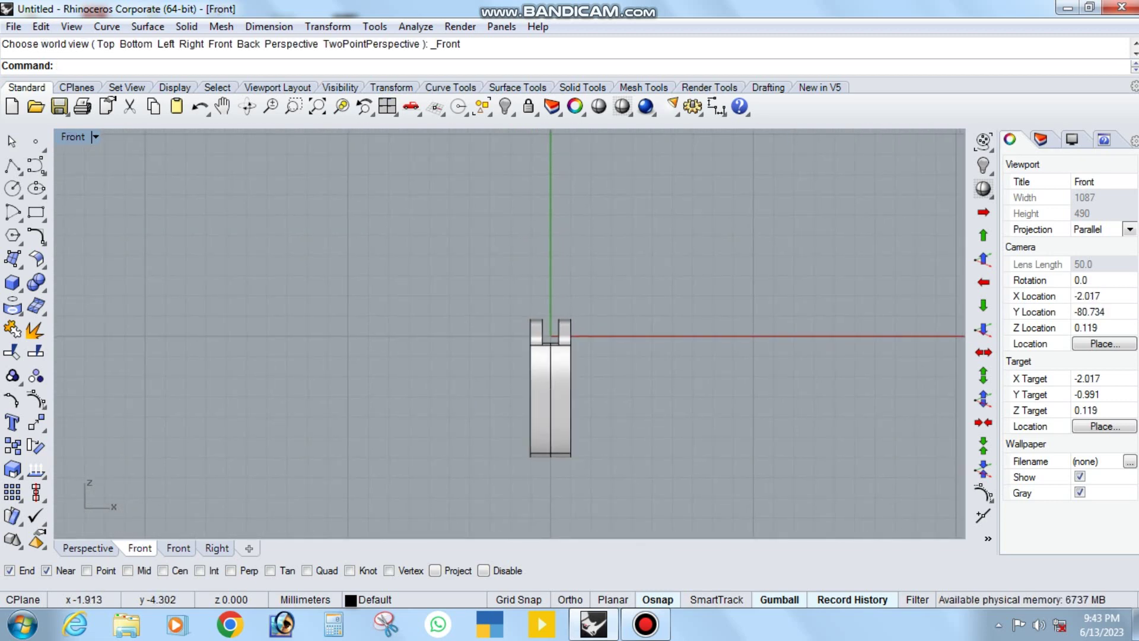
Step: Extract the inner curved face from the ring half and lock the ring half
{"action": "key", "text": "ctrl+F1"}
{"action": "right_click_drag", "start_coordinate": [610, 429], "coordinate": [652, 379], "text": "ctrl+shift"}
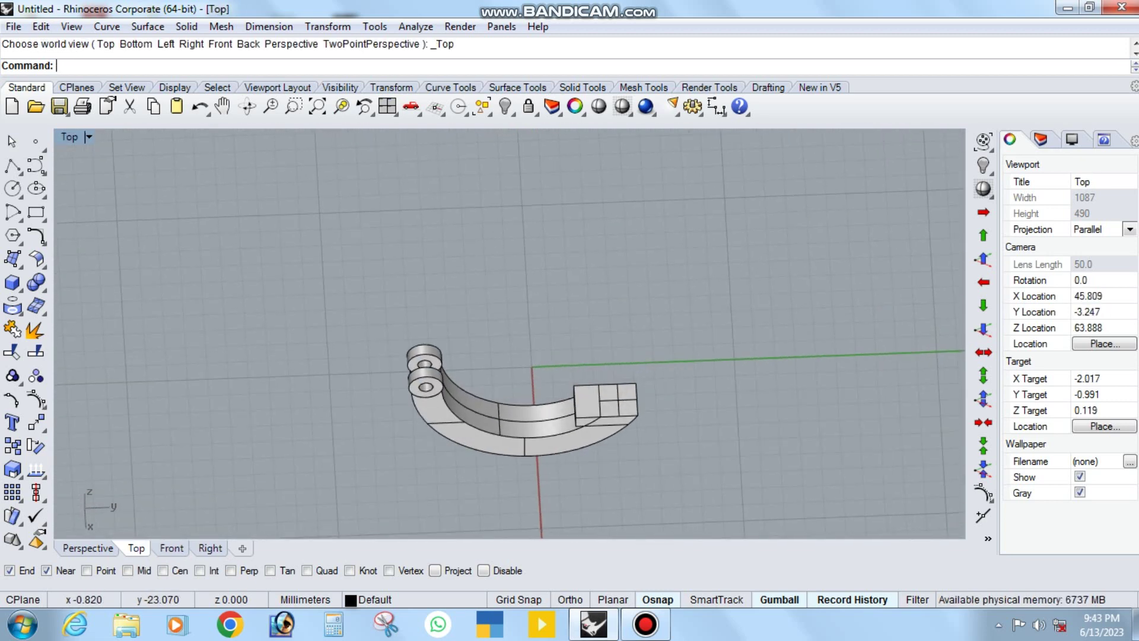
{"action": "left_click", "coordinate": [35, 329]}
{"action": "scroll", "coordinate": [526, 416], "scroll_direction": "up", "scroll_amount": 5}
{"action": "left_click", "coordinate": [593, 379]}
{"action": "key", "text": "Return"}
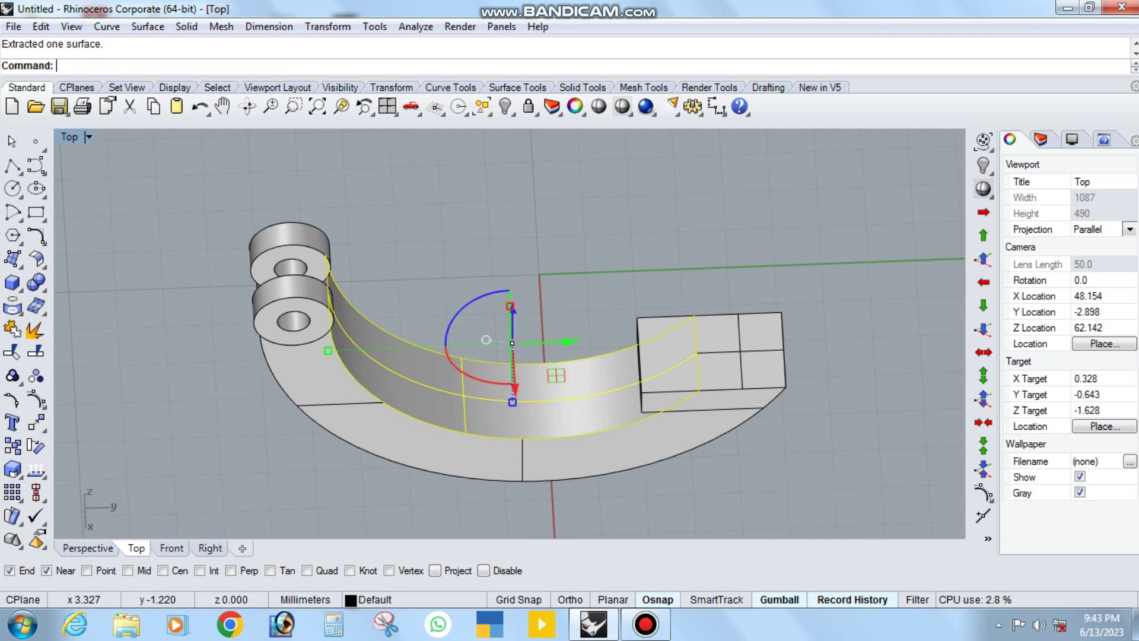
{"action": "left_click", "coordinate": [576, 137]}
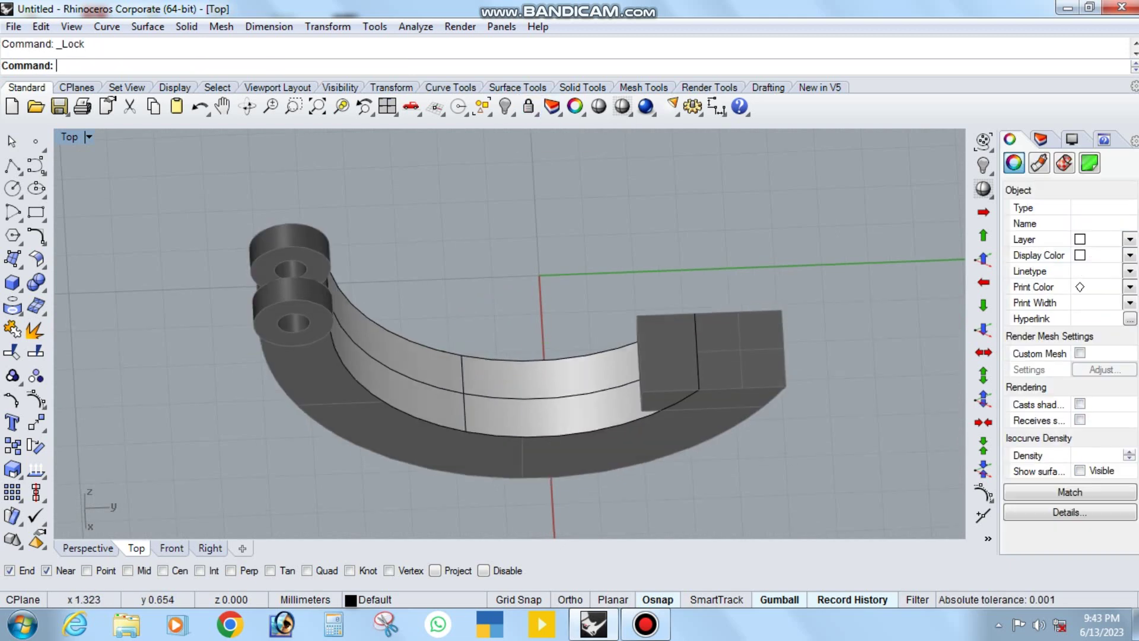
Step: Offset curves along the extracted surface and attempt a trim, then cancel it
{"action": "left_click", "coordinate": [35, 235]}
{"action": "left_click", "coordinate": [155, 266]}
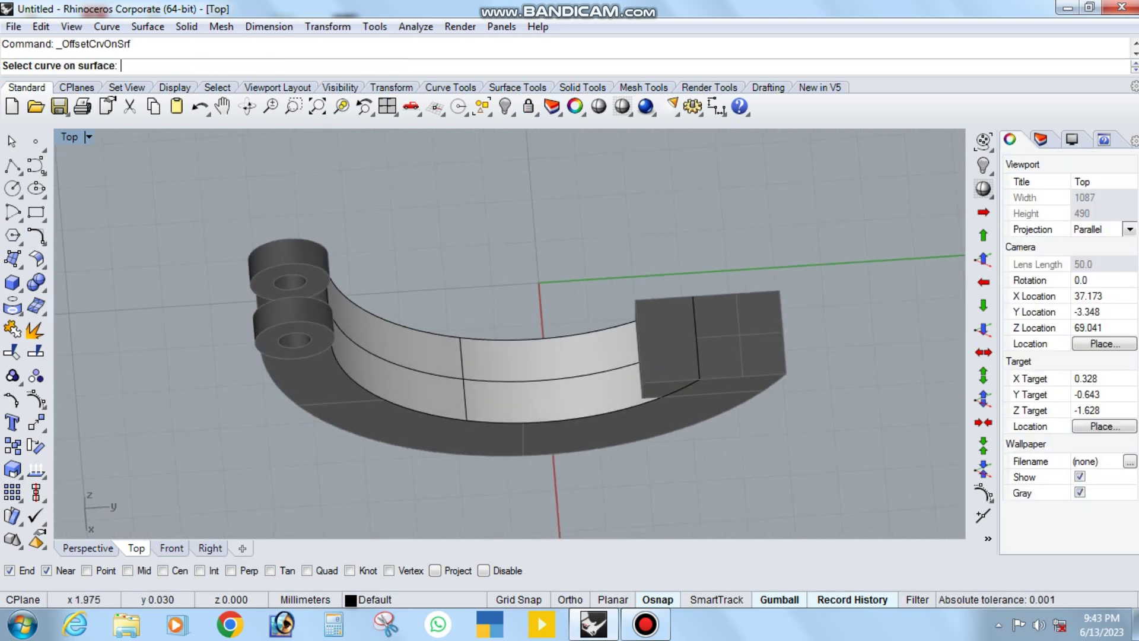
{"action": "key", "text": "Return"}
{"action": "key", "text": "ctrl+a"}
{"action": "left_click", "coordinate": [12, 351]}
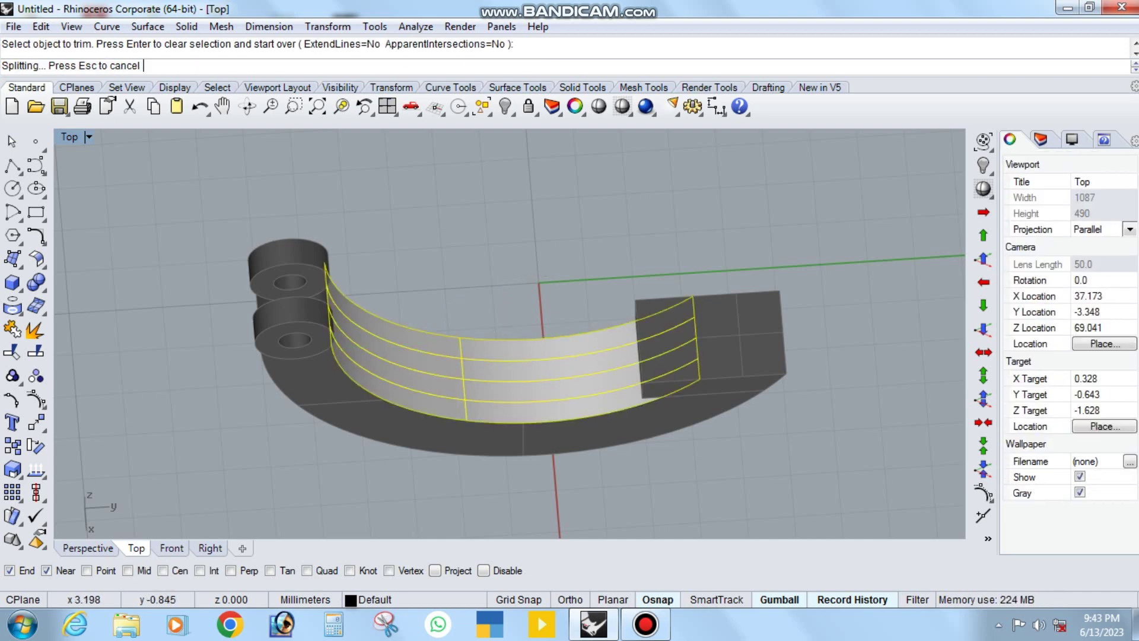
{"action": "key", "text": "Down"}
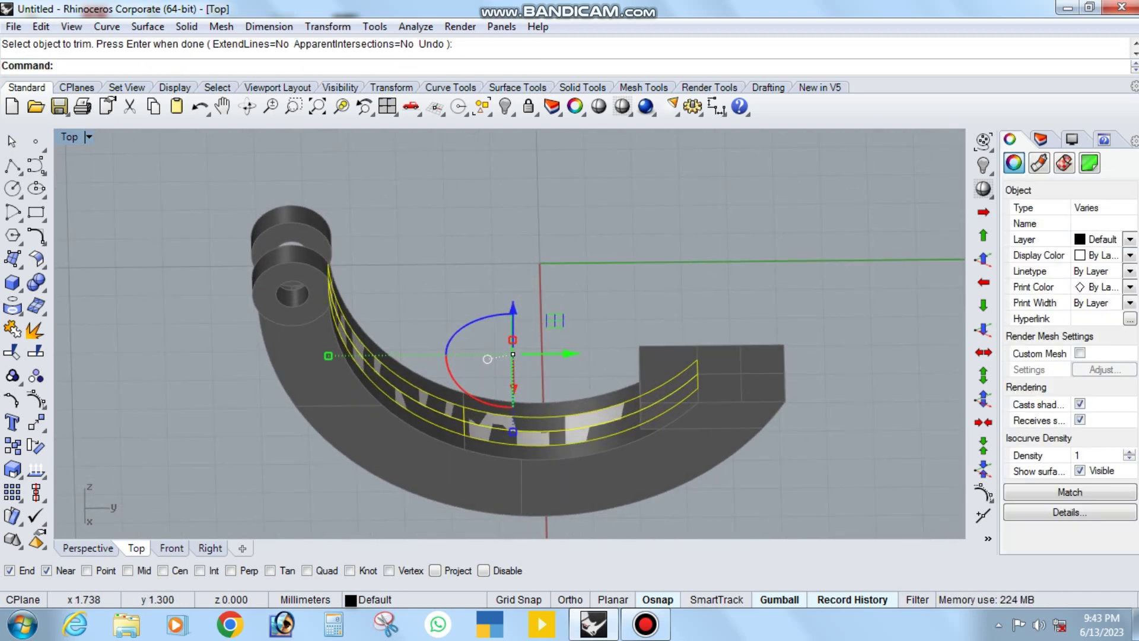
{"action": "key", "text": "Escape"}
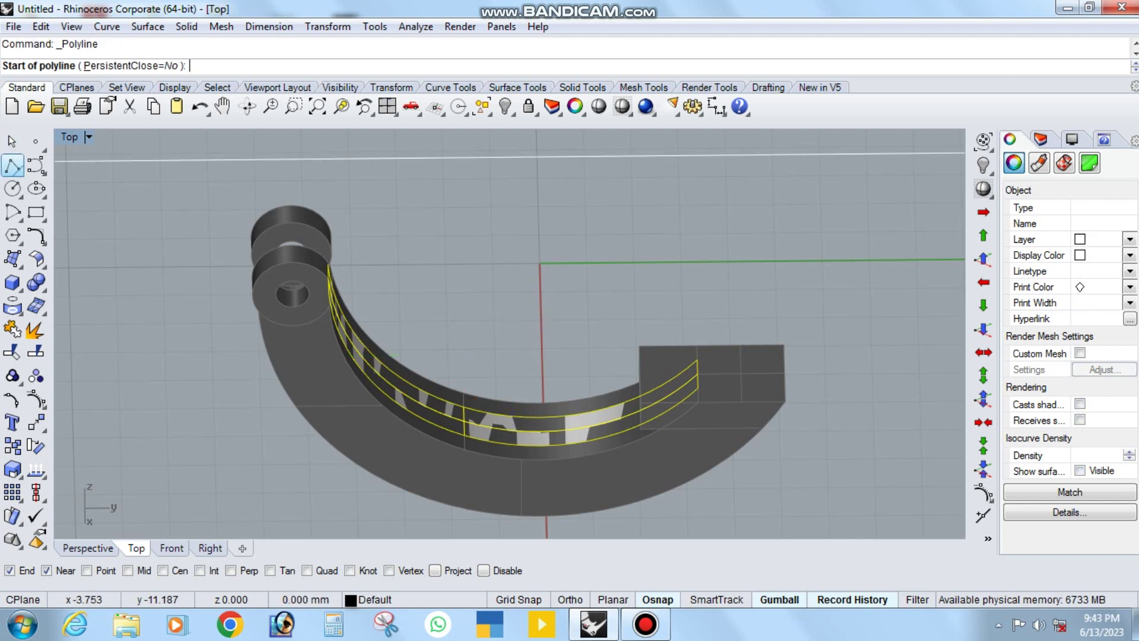
{"action": "key", "text": "Escape"}
Step: Extend the strip surface's edge past the tab end by the default factor
{"action": "left_click", "coordinate": [36, 259]}
{"action": "left_click", "coordinate": [84, 267]}
{"action": "scroll", "coordinate": [680, 355], "scroll_direction": "up", "scroll_amount": 3}
{"action": "left_click", "coordinate": [681, 353]}
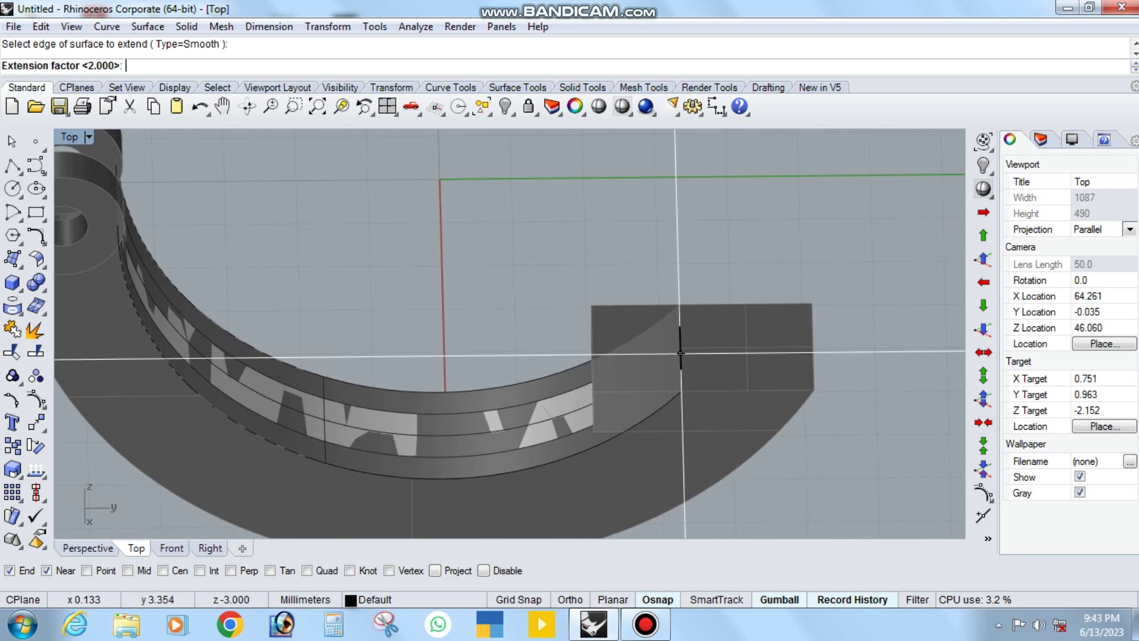
{"action": "key", "text": "Return"}
{"action": "scroll", "coordinate": [680, 353], "scroll_direction": "down", "scroll_amount": 3}
{"action": "key", "text": "Down"}
{"action": "key", "text": "Down"}
{"action": "key", "text": "Down"}
{"action": "key", "text": "Left"}
{"action": "key", "text": "Left"}
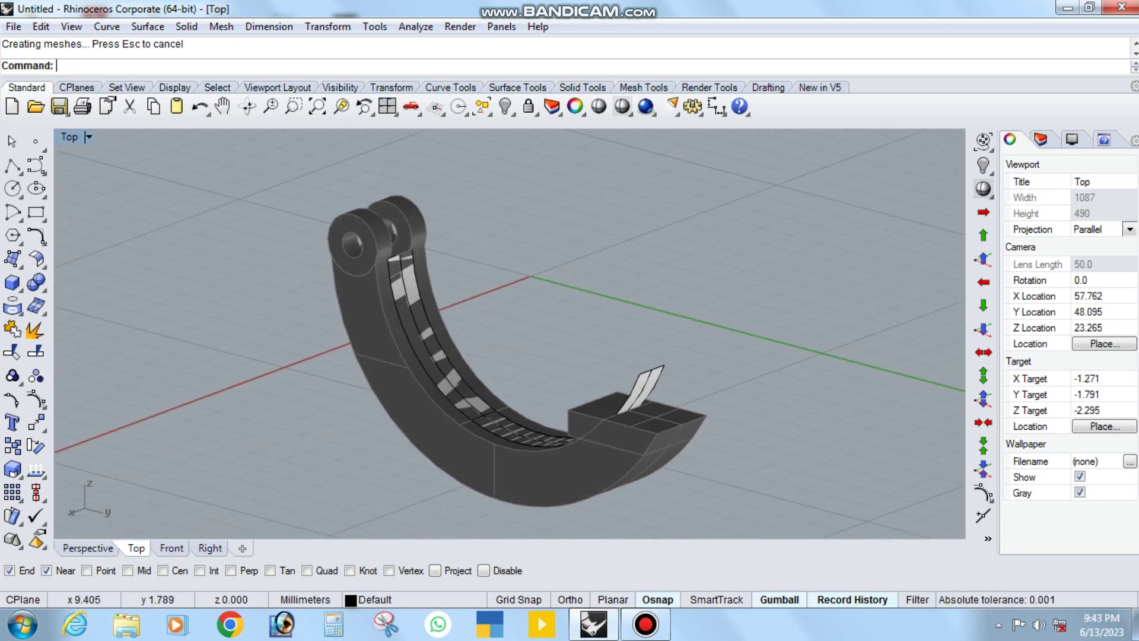
{"action": "key", "text": "Down"}
{"action": "key", "text": "Down"}
{"action": "key", "text": "Up"}
{"action": "key", "text": "Up"}
{"action": "scroll", "coordinate": [427, 332], "scroll_direction": "up", "scroll_amount": 3}
{"action": "scroll", "coordinate": [427, 332], "scroll_direction": "up", "scroll_amount": 2}
Step: Split the strip surface lengthwise and delete one split piece
{"action": "left_click", "coordinate": [427, 333]}
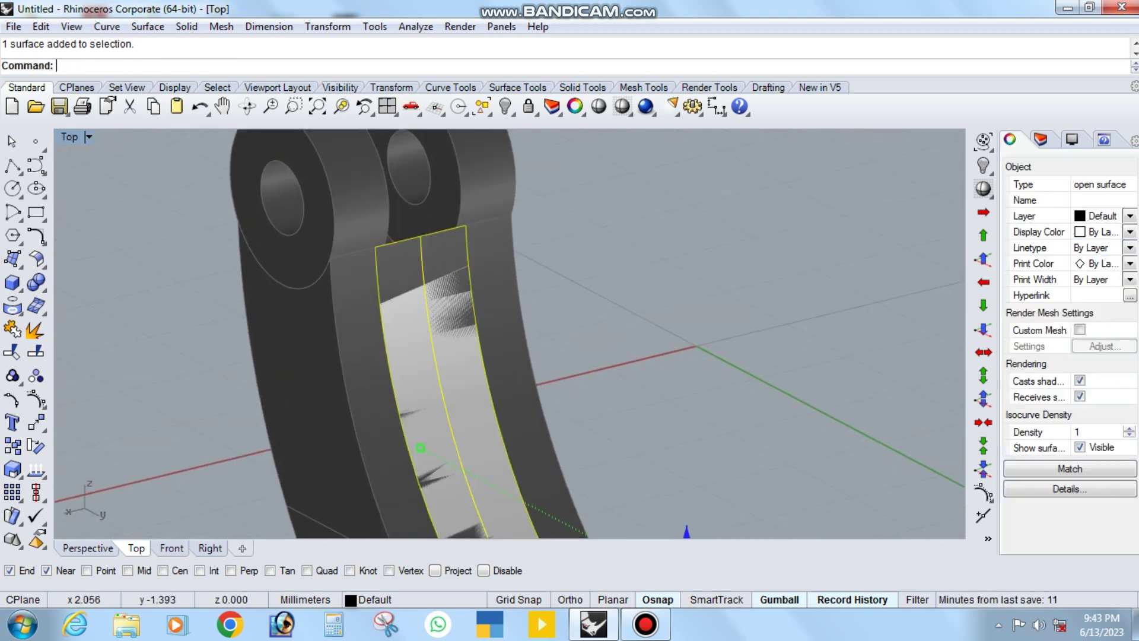
{"action": "scroll", "coordinate": [509, 332], "scroll_direction": "down", "scroll_amount": 2}
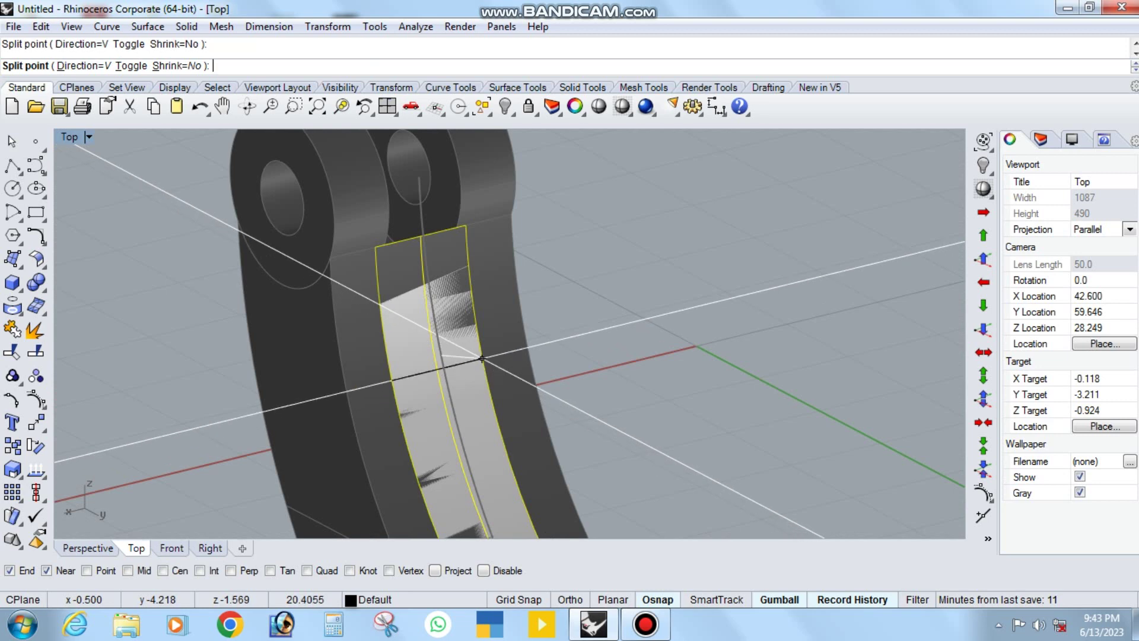
{"action": "key", "text": "Return"}
{"action": "left_click", "coordinate": [439, 314]}
{"action": "scroll", "coordinate": [441, 318], "scroll_direction": "down", "scroll_amount": 1}
{"action": "key", "text": "Delete"}
{"action": "key", "text": "Left"}
{"action": "key", "text": "Left"}
{"action": "key", "text": "Left"}
{"action": "key", "text": "Left"}
{"action": "key", "text": "Left"}
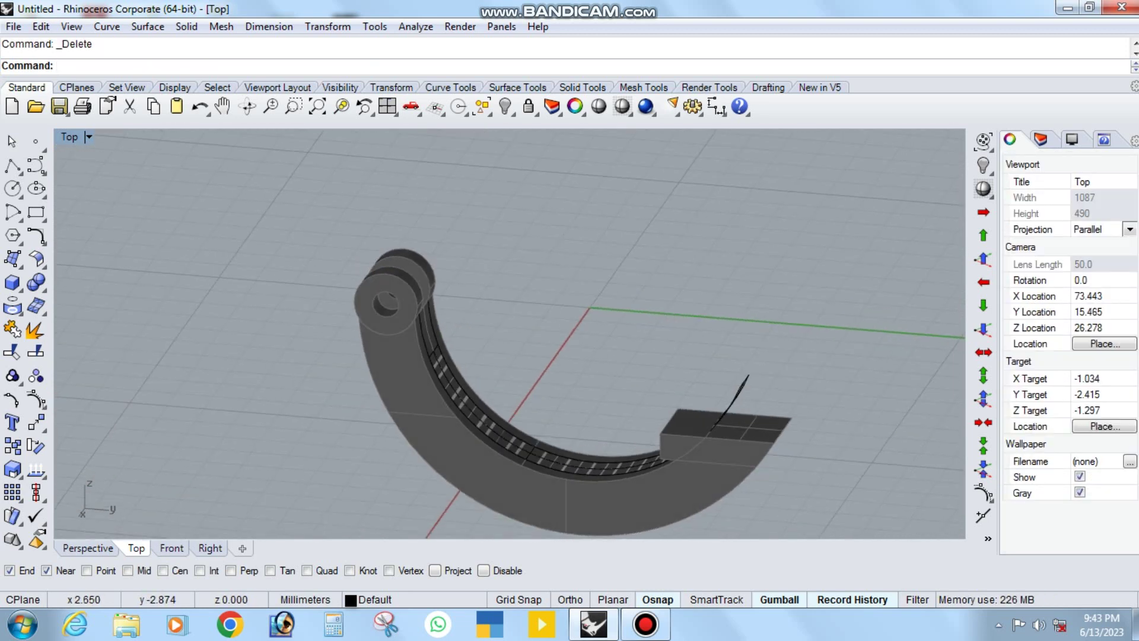
Step: Offset the curved strip surface into a closed solid
{"action": "left_click_drag", "start_coordinate": [456, 271], "coordinate": [372, 320]}
{"action": "left_click", "coordinate": [570, 429]}
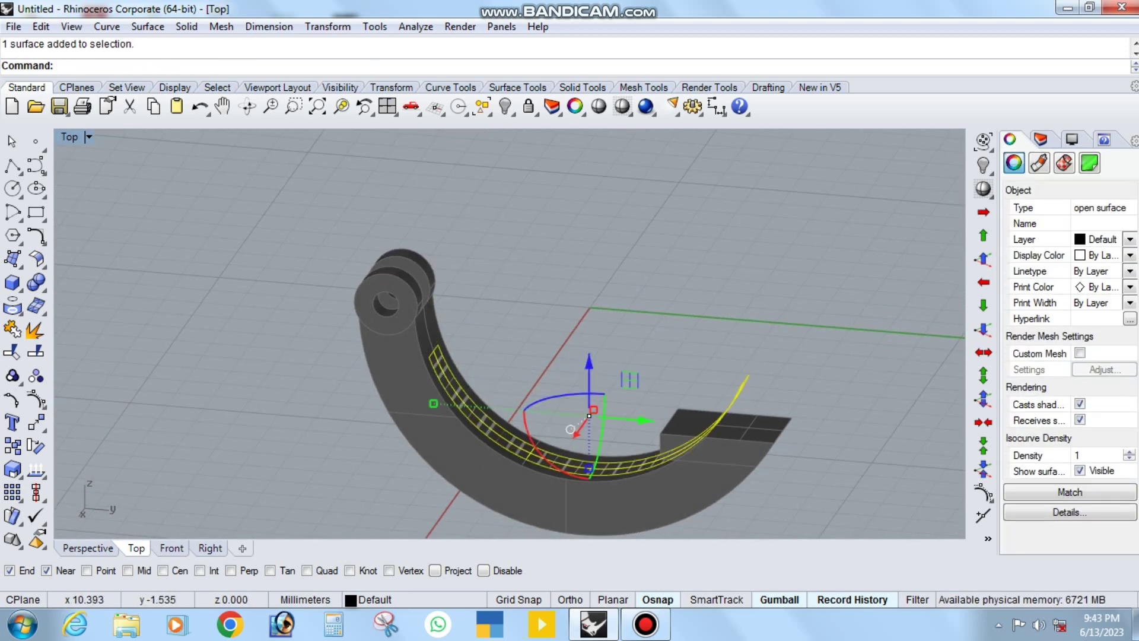
{"action": "left_click", "coordinate": [36, 258]}
{"action": "left_click", "coordinate": [85, 290]}
{"action": "key", "text": "Return"}
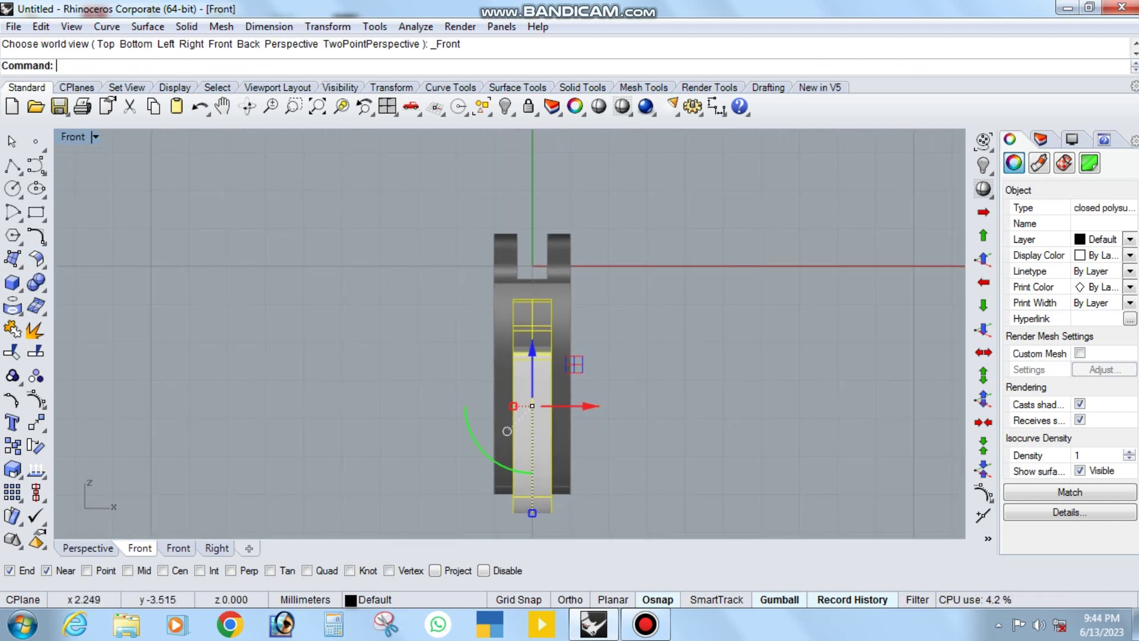
Step: In the side view, draw a circle centred at the origin around the ring
{"action": "key", "text": "Escape"}
{"action": "right_click_drag", "start_coordinate": [593, 356], "coordinate": [557, 345]}
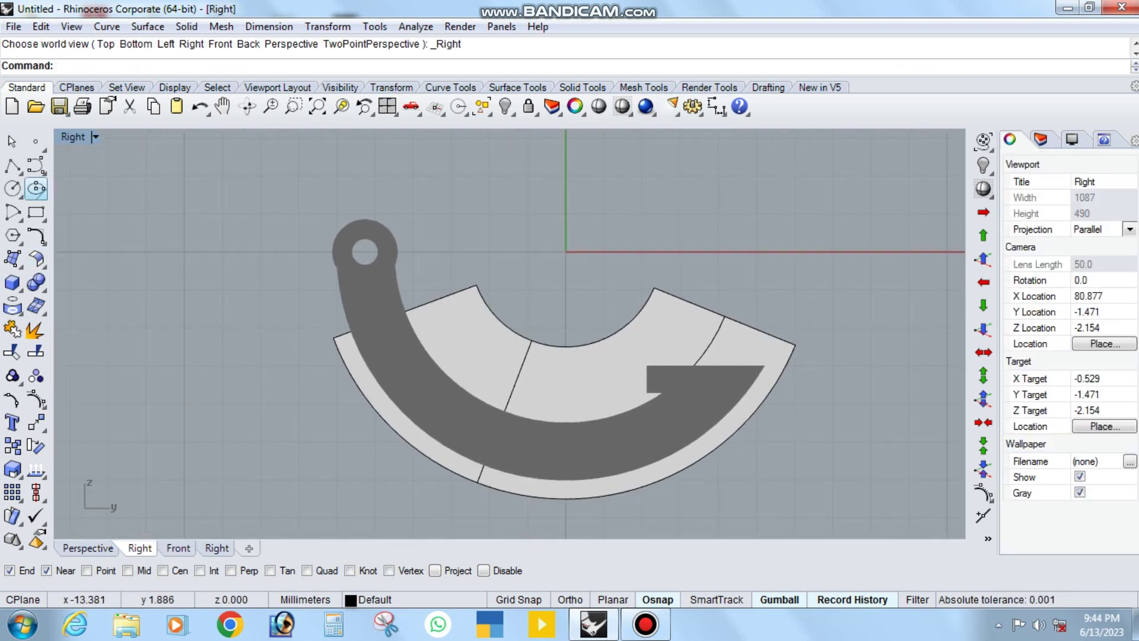
{"action": "left_click", "coordinate": [12, 188]}
{"action": "key", "text": "Return"}
{"action": "scroll", "coordinate": [348, 312], "scroll_direction": "up", "scroll_amount": 2}
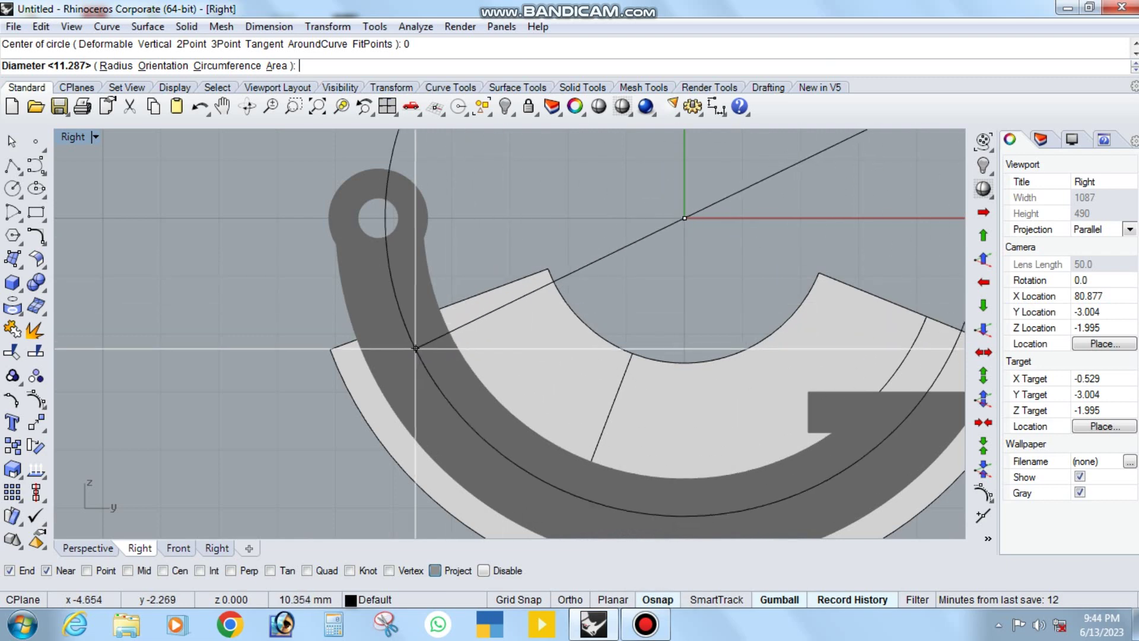
{"action": "left_click", "coordinate": [354, 330]}
{"action": "scroll", "coordinate": [356, 330], "scroll_direction": "down", "scroll_amount": 5}
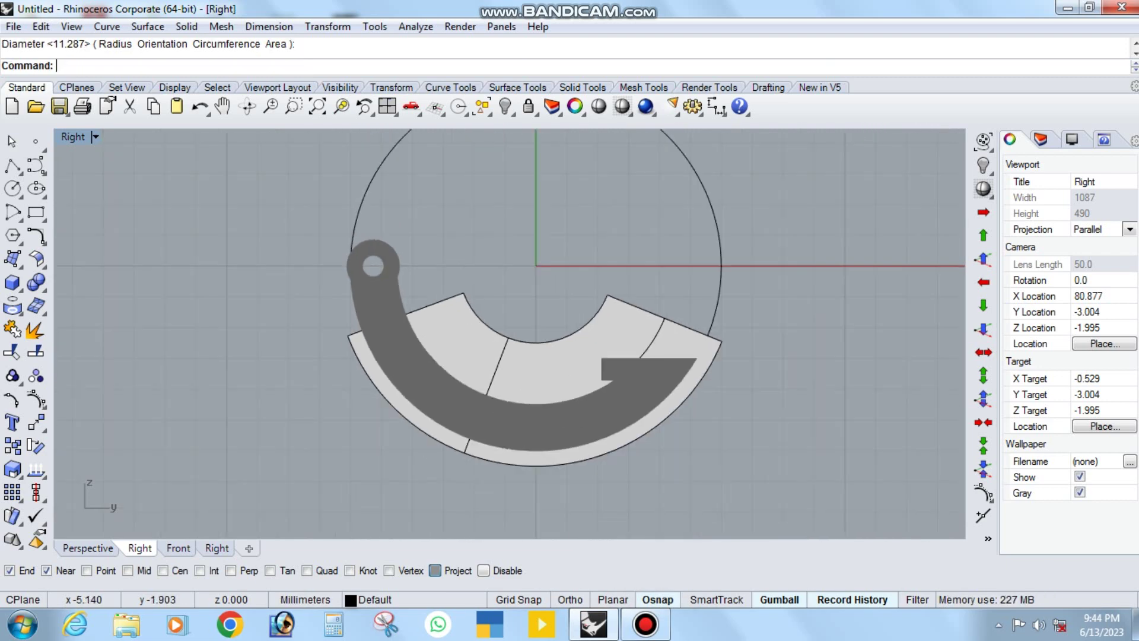
Step: Offset the circle inward and delete the original outer circle
{"action": "left_click", "coordinate": [355, 277]}
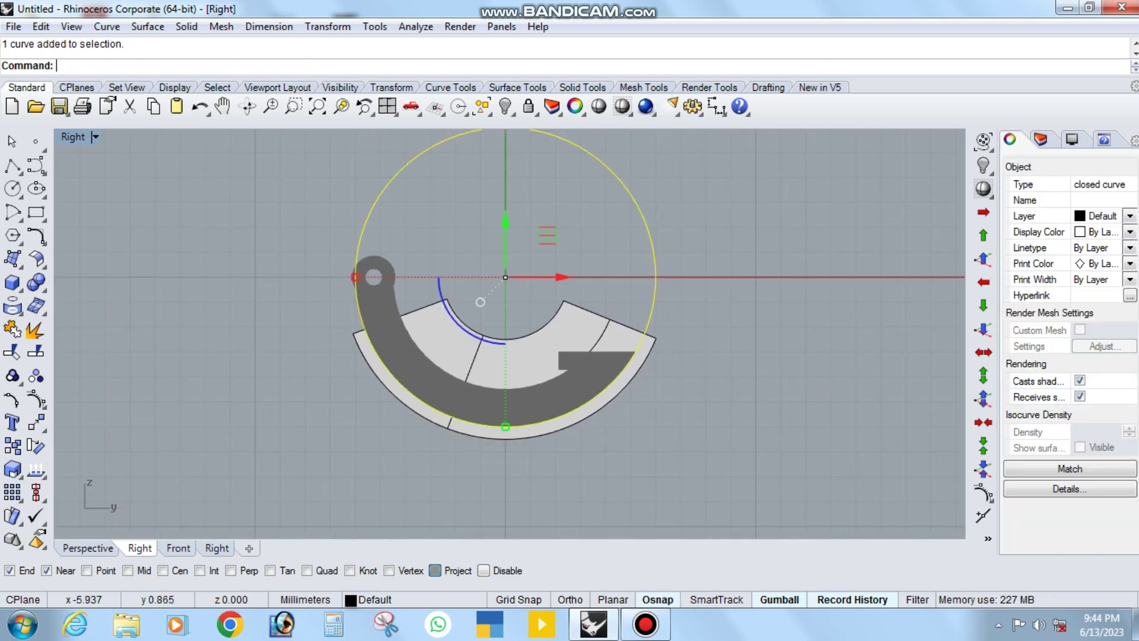
{"action": "type", "text": "Offset"}
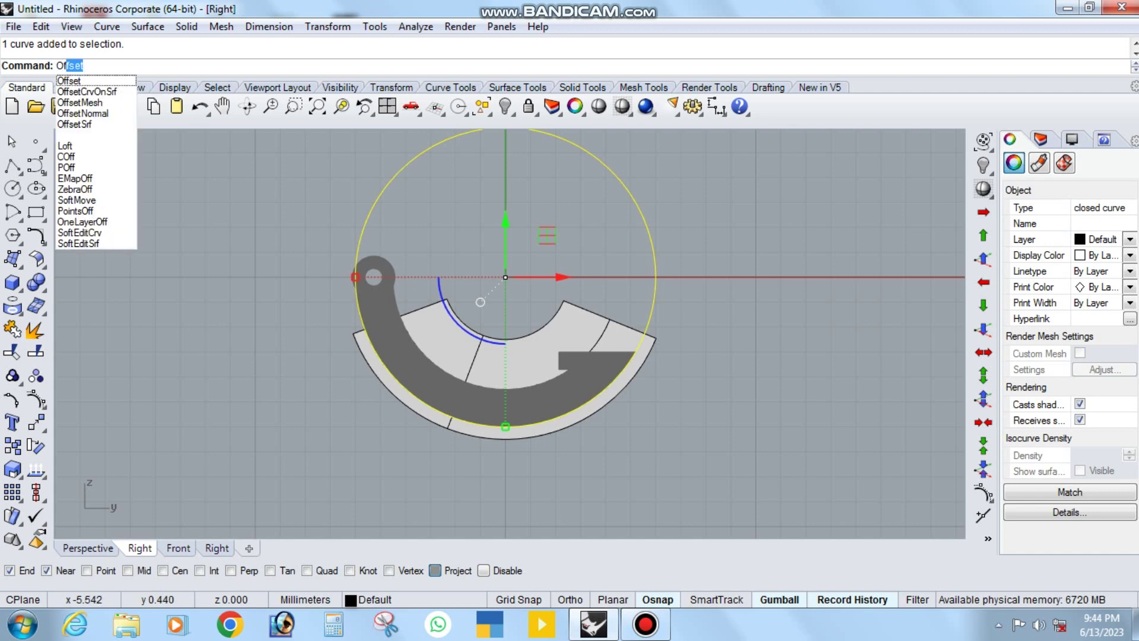
{"action": "key", "text": "Return"}
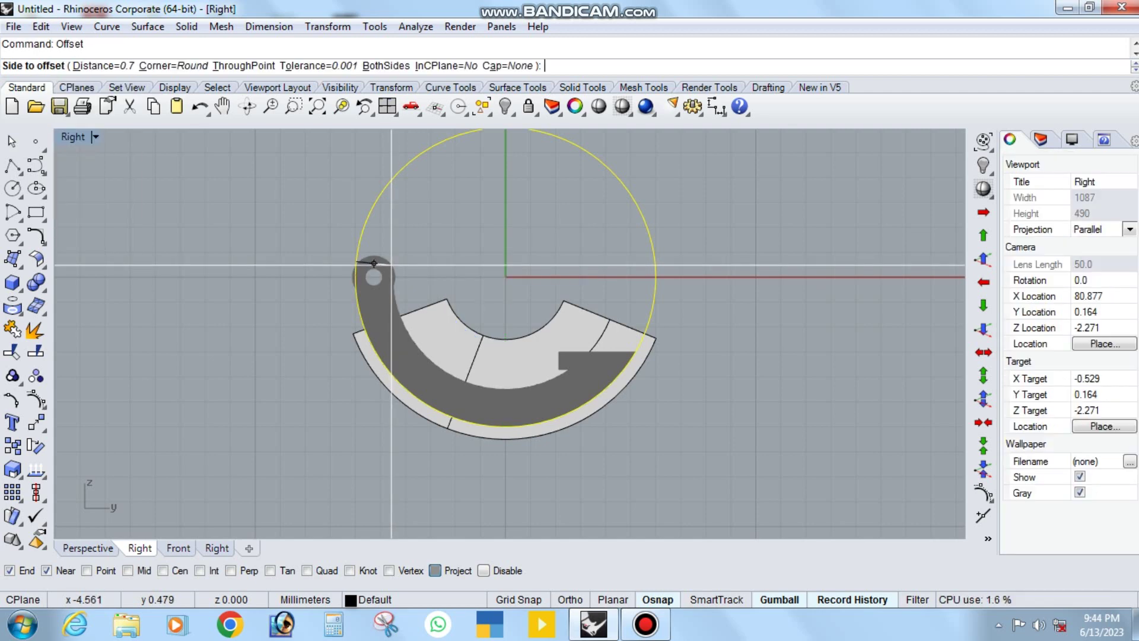
{"action": "type", "text": ".5"}
{"action": "key", "text": "Return"}
{"action": "left_click", "coordinate": [374, 263]}
{"action": "left_click", "coordinate": [355, 296]}
{"action": "key", "text": "Delete"}
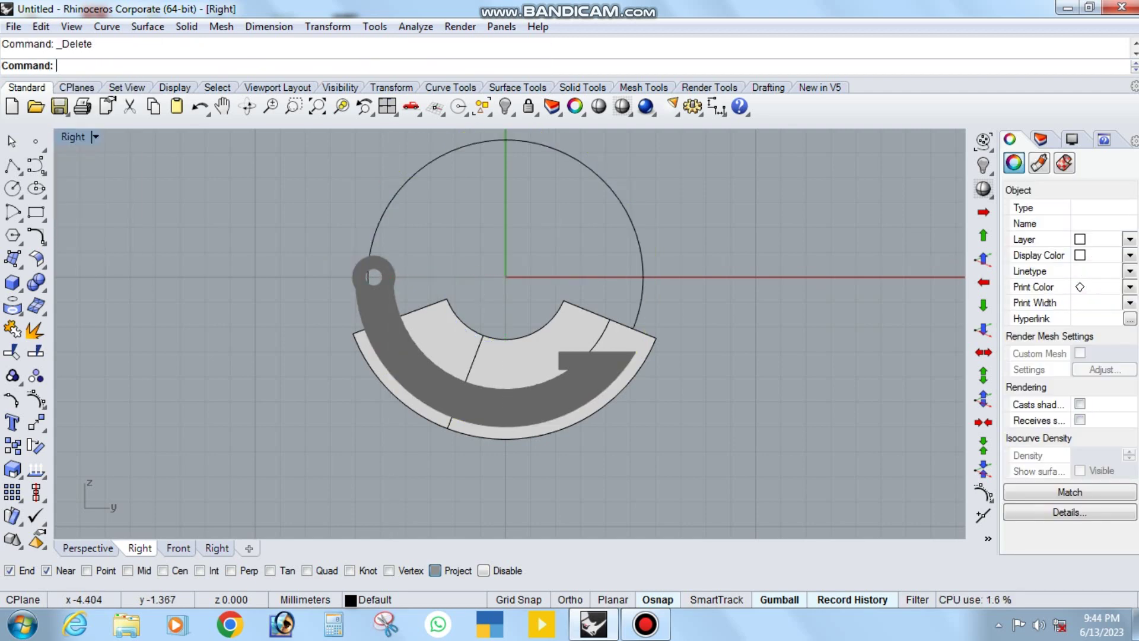
Step: WireCut the strip solid with the offset circle, deleting the outer piece and the circle
{"action": "left_click", "coordinate": [369, 277]}
{"action": "type", "text": "Wi"}
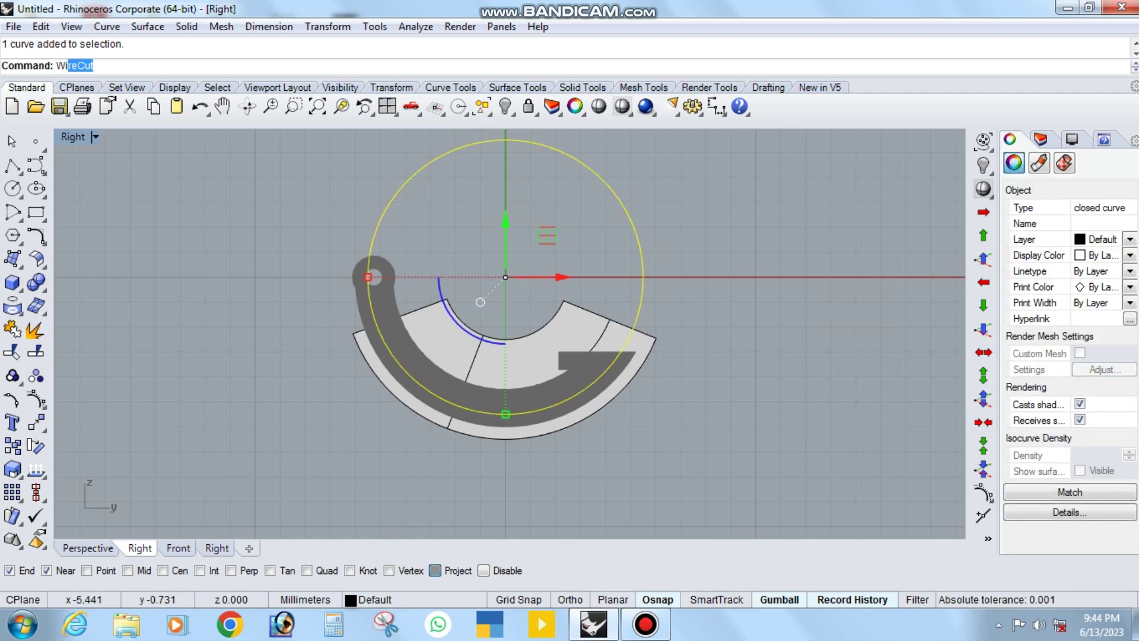
{"action": "key", "text": "Return"}
{"action": "left_click", "coordinate": [593, 356]}
{"action": "key", "text": "Return"}
{"action": "left_click", "coordinate": [641, 356]}
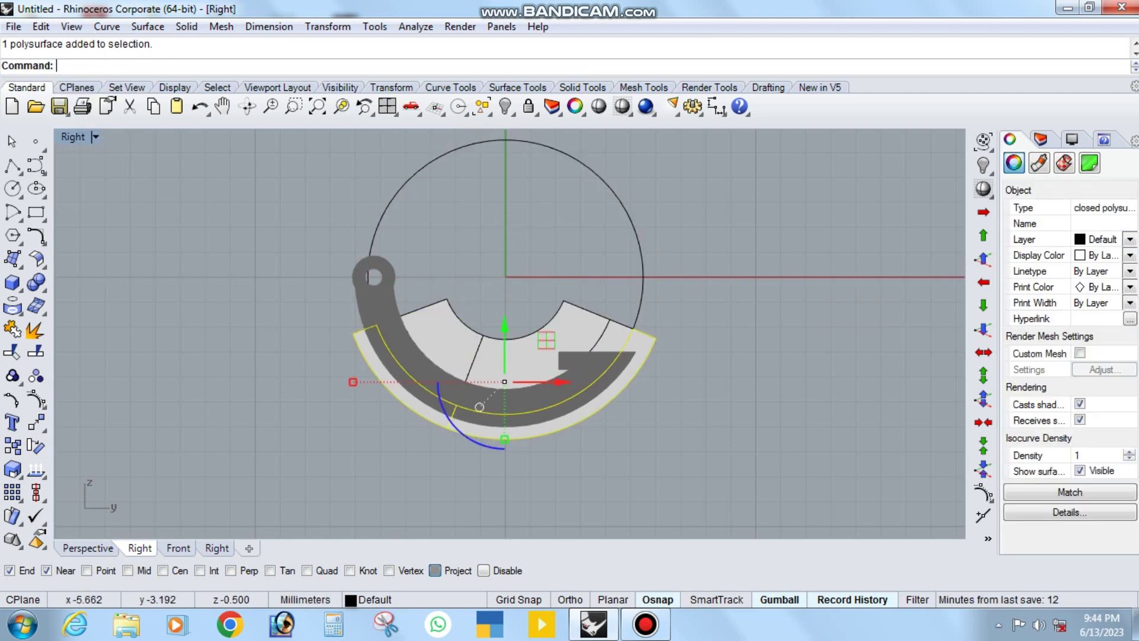
{"action": "key", "text": "Delete"}
{"action": "left_click", "coordinate": [642, 298]}
{"action": "key", "text": "Delete"}
Step: Switch the view to Shaded display and unlock the locked ring parts
{"action": "middle_click", "coordinate": [601, 336]}
{"action": "left_click", "coordinate": [623, 356]}
{"action": "right_click_drag", "start_coordinate": [504, 355], "coordinate": [504, 373], "text": "ctrl+shift"}
{"action": "right_click", "coordinate": [528, 106]}
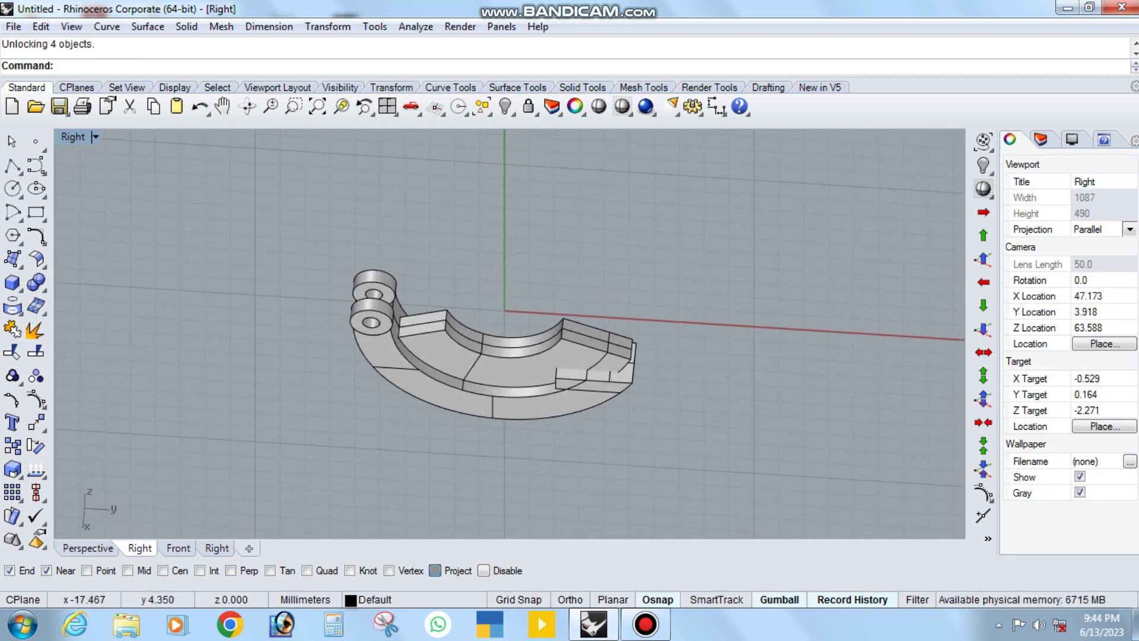
Step: Boolean-difference the strip solid out of the ring to cut the groove
{"action": "left_click", "coordinate": [36, 283]}
{"action": "left_click", "coordinate": [83, 290]}
{"action": "key", "text": "Return"}
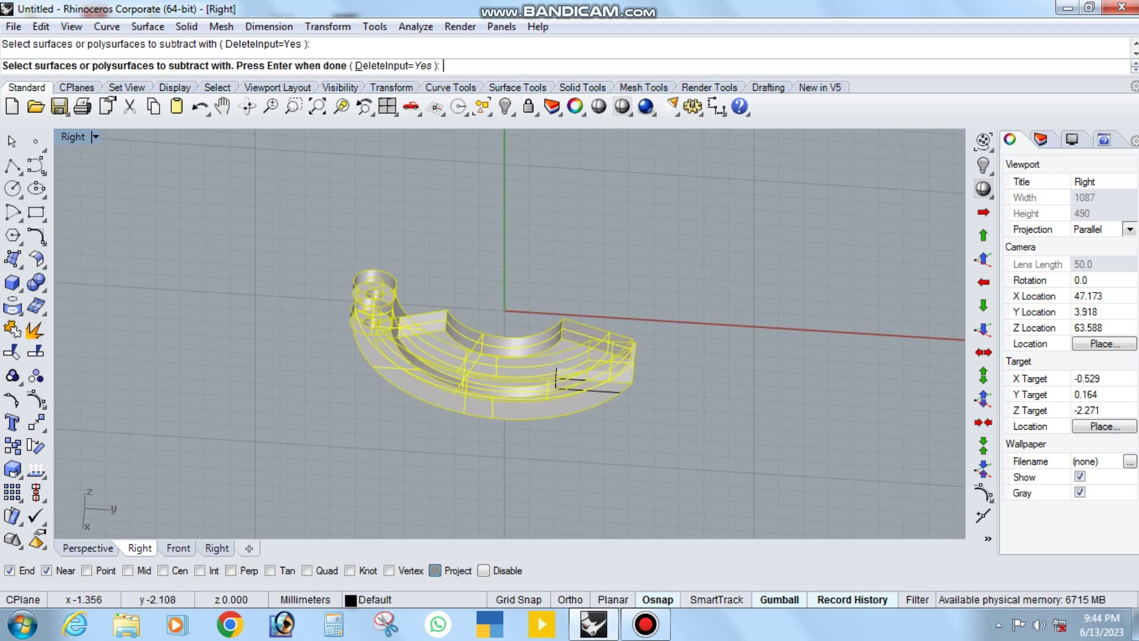
{"action": "key", "text": "Return"}
Step: Group the four parts of the ring half together
{"action": "mouse_move", "coordinate": [504, 356]}
{"action": "right_mouse_down"}
{"action": "mouse_move", "coordinate": [587, 415]}
{"action": "mouse_move", "coordinate": [611, 391]}
{"action": "mouse_move", "coordinate": [623, 403]}
{"action": "right_mouse_up"}
{"action": "left_click_drag", "start_coordinate": [729, 473], "coordinate": [431, 213]}
{"action": "key", "text": "ctrl+g"}
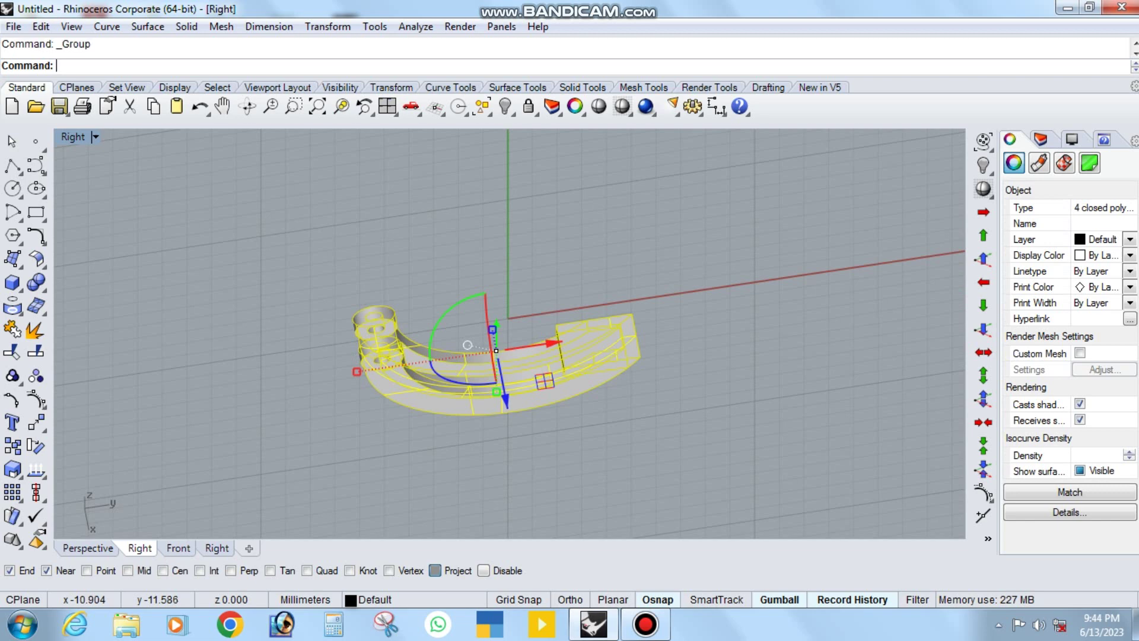
Step: Show the hidden mirrored half and orbit to inspect the full C-shaped ring
{"action": "key", "text": "Escape"}
{"action": "right_click", "coordinate": [506, 107]}
{"action": "mouse_move", "coordinate": [594, 410]}
{"action": "right_mouse_down"}
{"action": "mouse_move", "coordinate": [629, 397]}
{"action": "mouse_move", "coordinate": [533, 386]}
{"action": "mouse_move", "coordinate": [439, 350]}
{"action": "right_mouse_up"}
{"action": "left_click", "coordinate": [474, 385]}
{"action": "left_click", "coordinate": [450, 356]}
{"action": "key", "text": "Escape"}
{"action": "right_click_drag", "start_coordinate": [558, 386], "coordinate": [581, 380]}
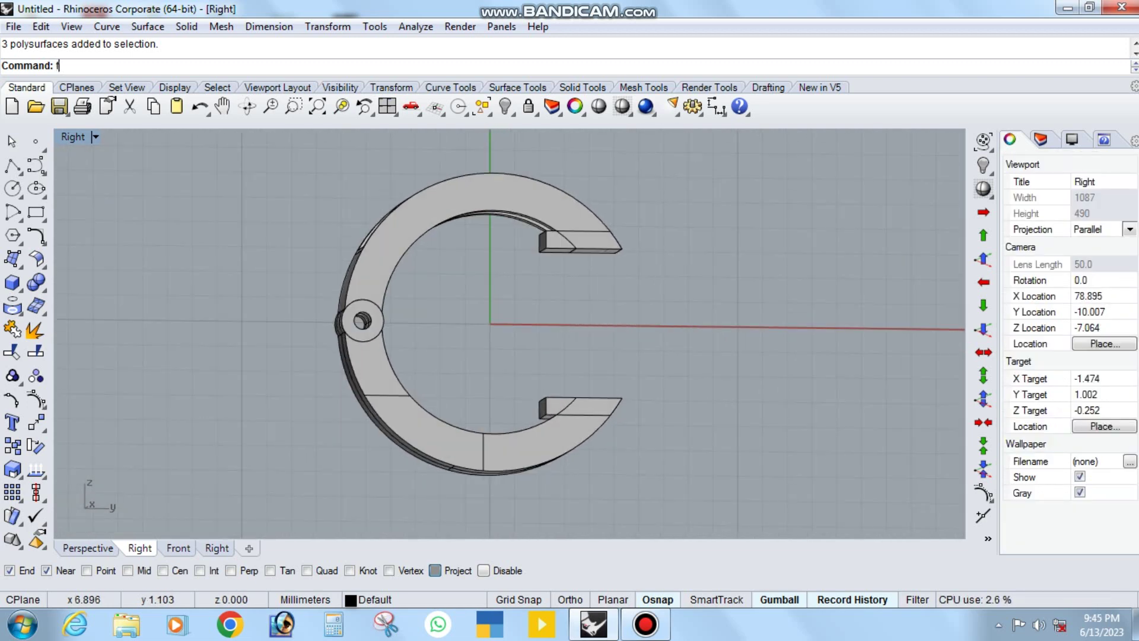
Step: In the Right view, draw a trial vertical polyline below the upper slot, then delete it
{"action": "key", "text": "Return"}
{"action": "type", "text": "r"}
{"action": "key", "text": "Return"}
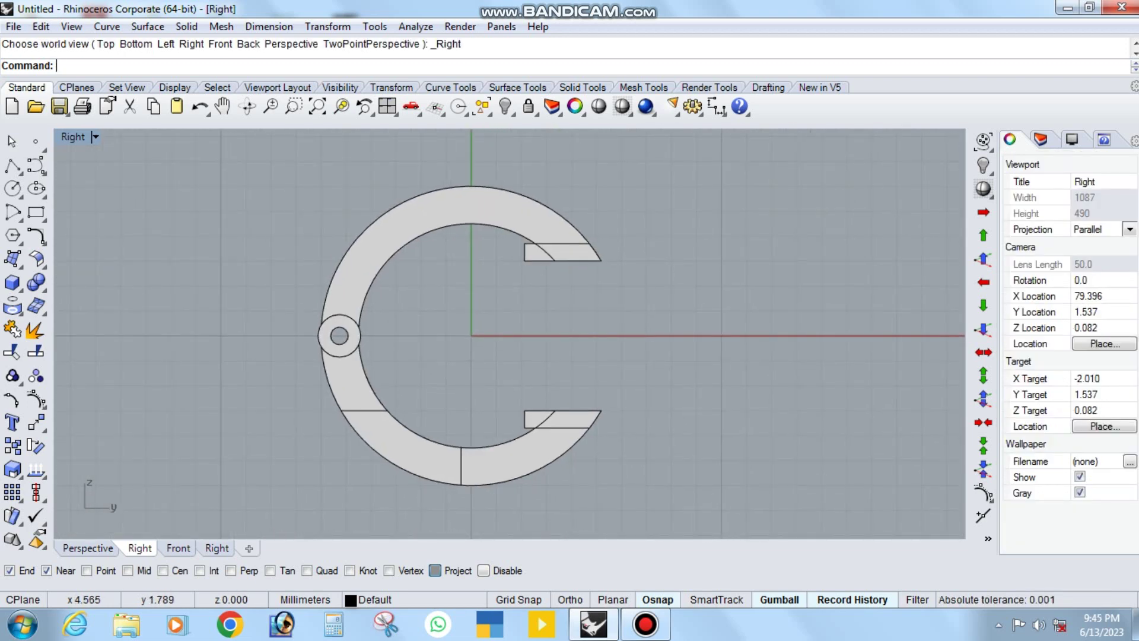
{"action": "left_click", "coordinate": [12, 166]}
{"action": "scroll", "coordinate": [599, 285], "scroll_direction": "up", "scroll_amount": 2}
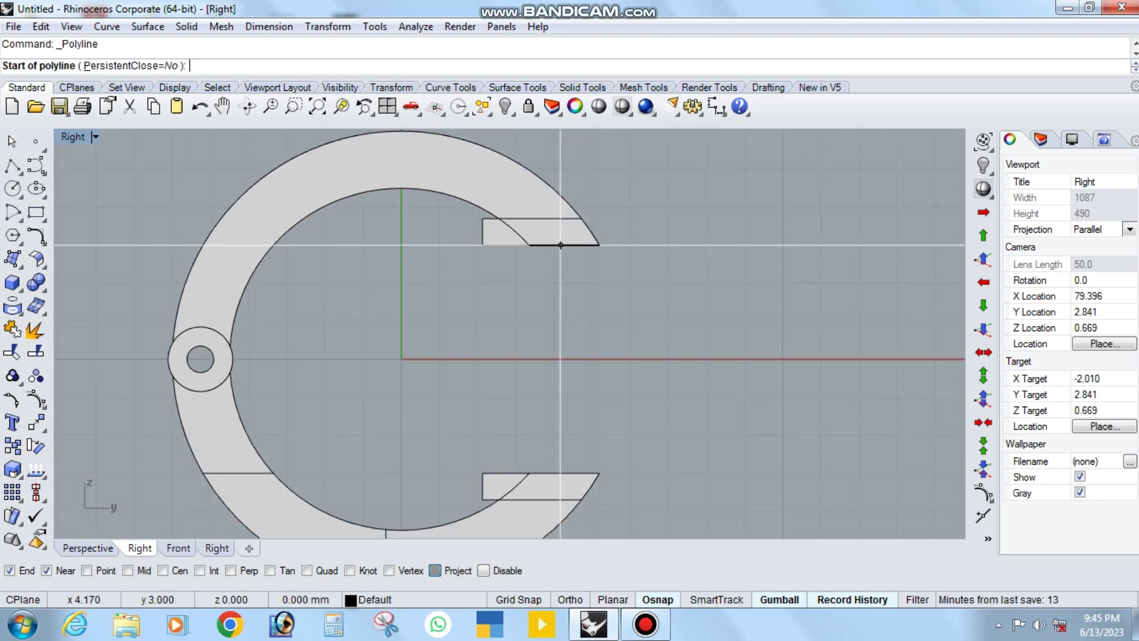
{"action": "left_click", "coordinate": [598, 244]}
{"action": "scroll", "coordinate": [598, 255], "scroll_direction": "down", "scroll_amount": 3}
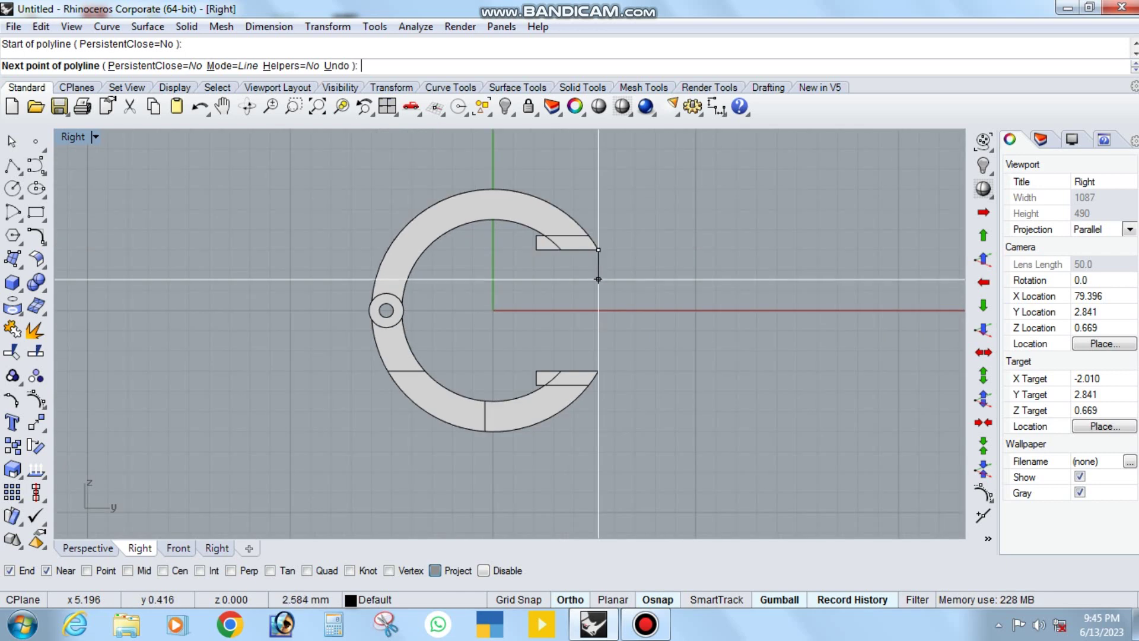
{"action": "left_click", "coordinate": [598, 476]}
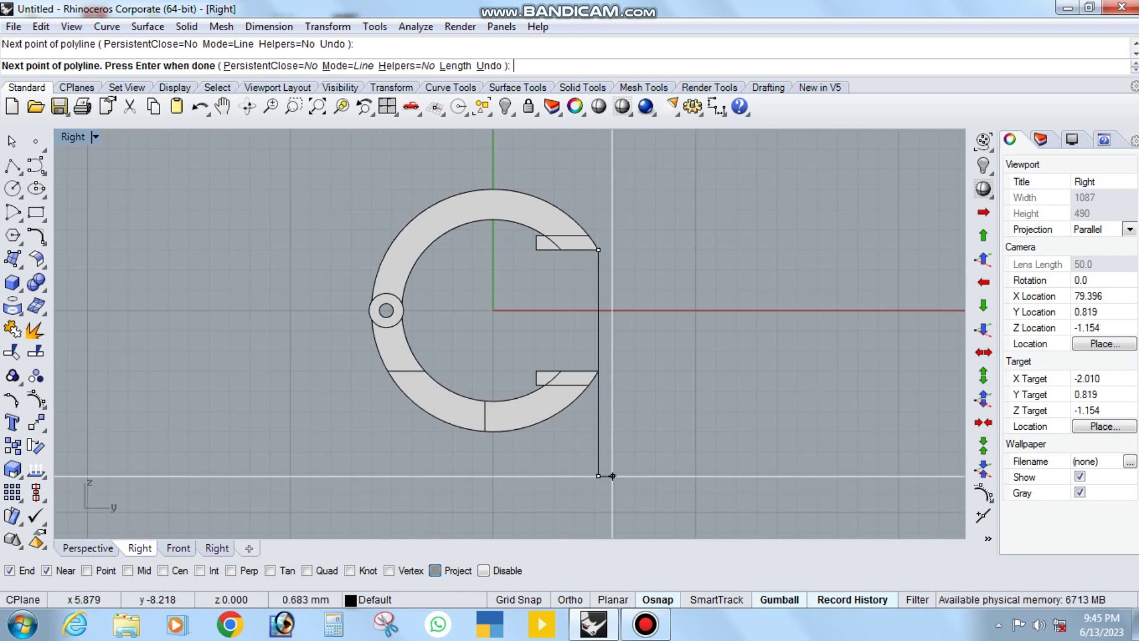
{"action": "key", "text": "Return"}
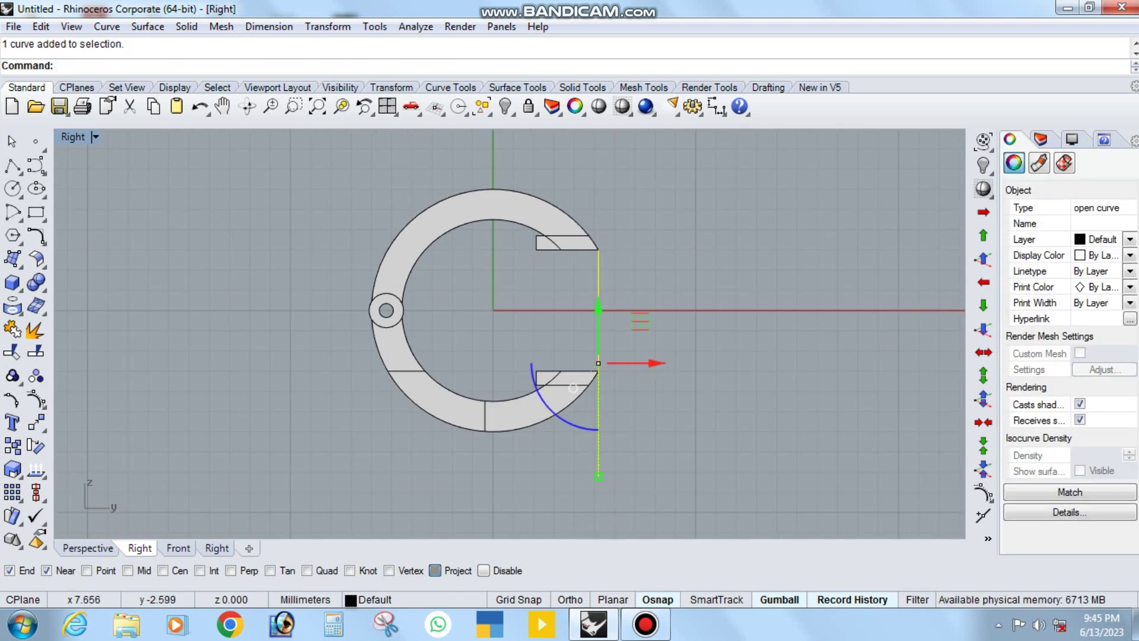
{"action": "key", "text": "Delete"}
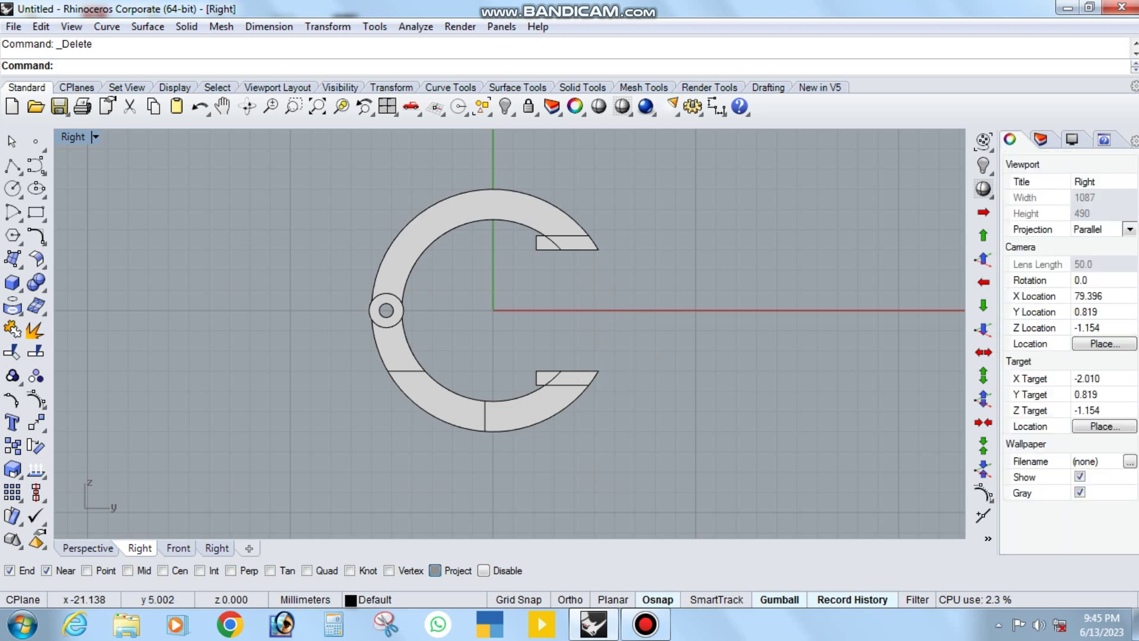
Step: Draw a Center, Radius circle at the ring's centre, snapped to its outer edge
{"action": "left_click", "coordinate": [20, 195]}
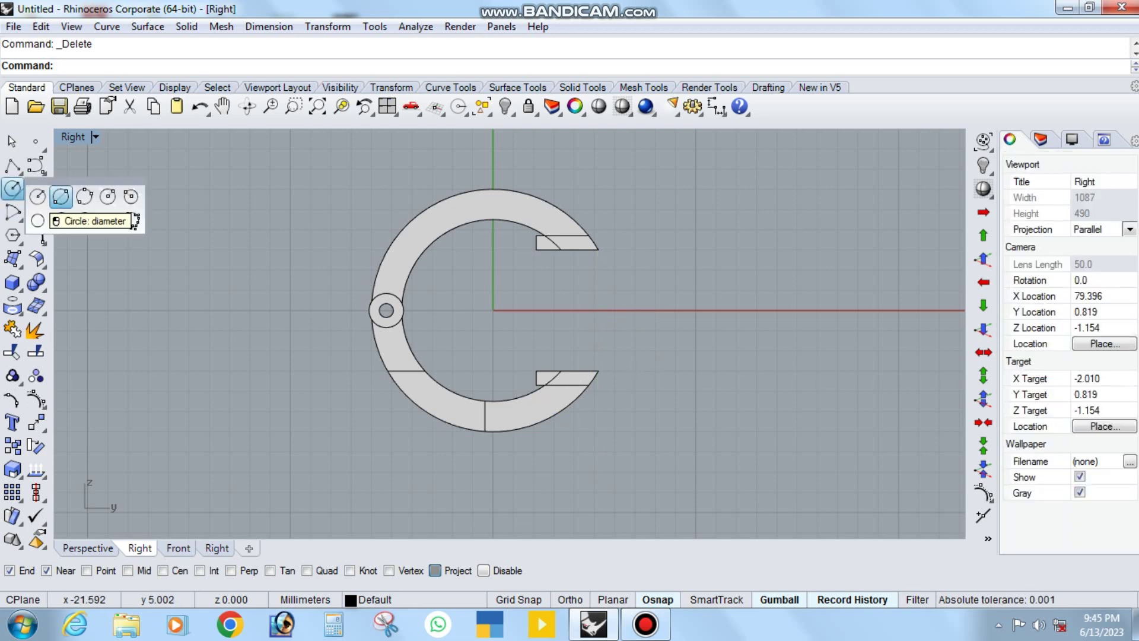
{"action": "left_click", "coordinate": [38, 196]}
{"action": "left_click", "coordinate": [493, 310]}
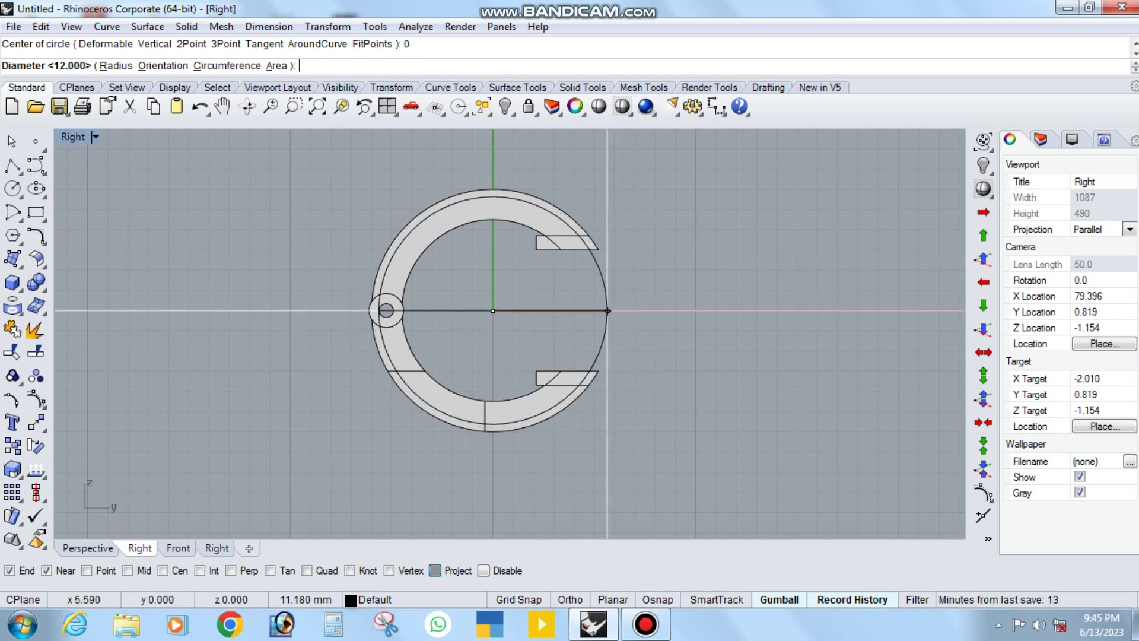
{"action": "left_click", "coordinate": [614, 309]}
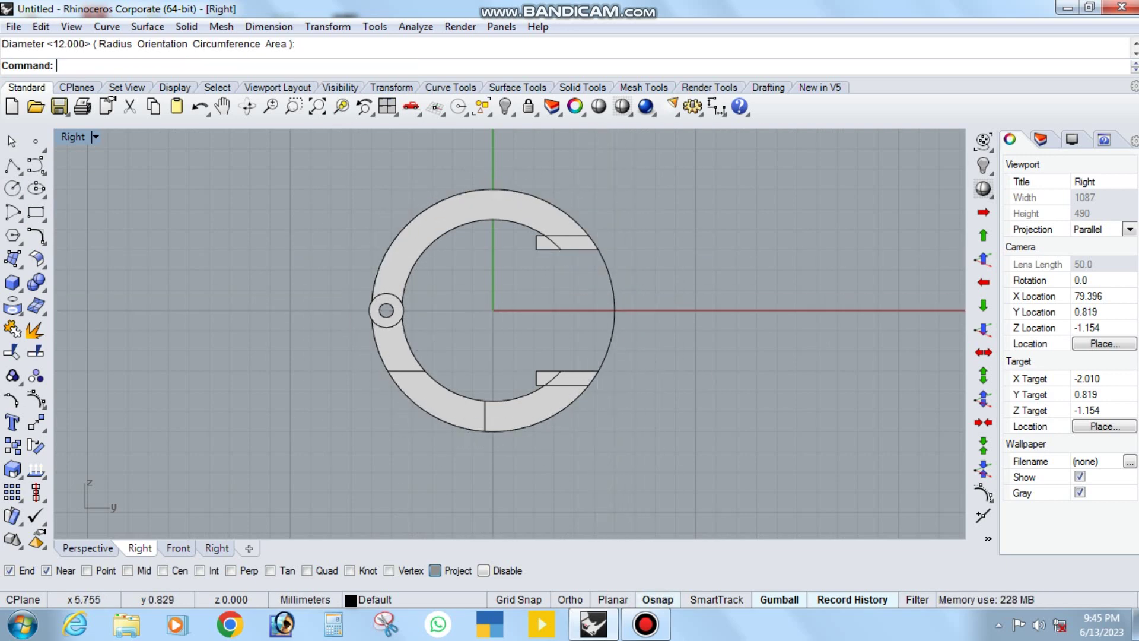
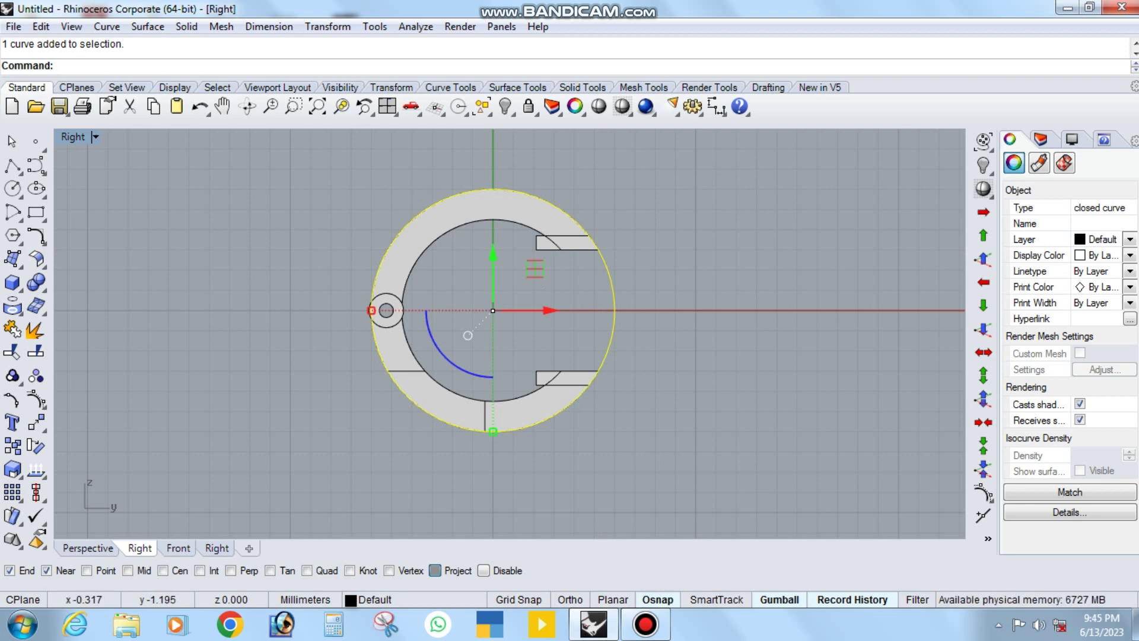
Step: Shift and enlarge the circle, split it at the upper notch, and delete the left arc
{"action": "left_click_drag", "start_coordinate": [549, 309], "coordinate": [522, 310]}
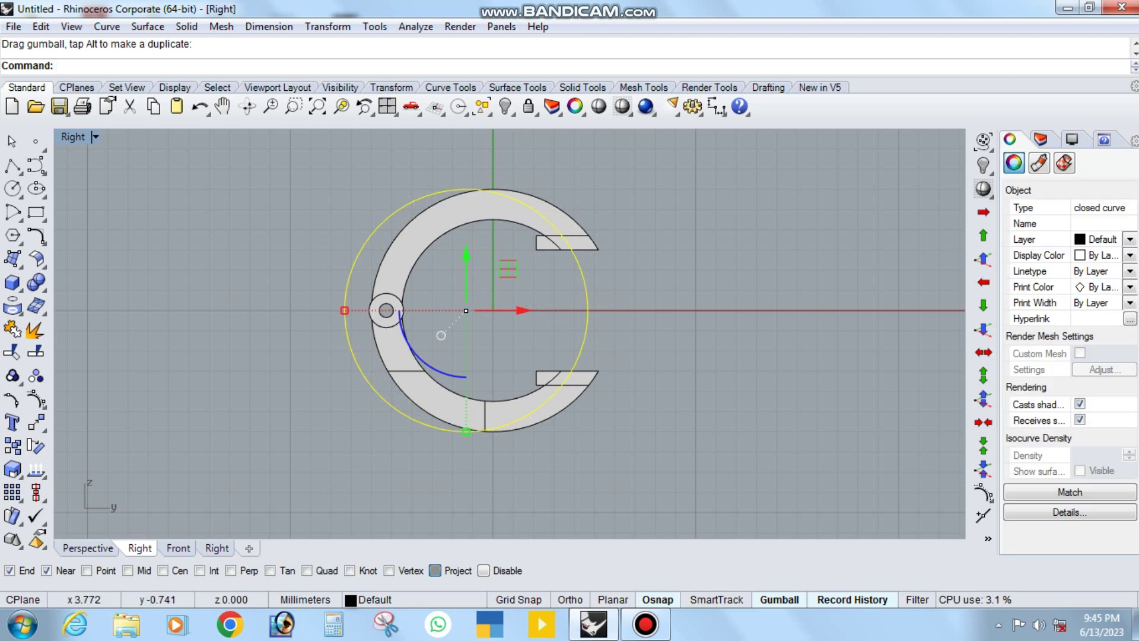
{"action": "left_click_drag", "start_coordinate": [445, 331], "coordinate": [441, 335]}
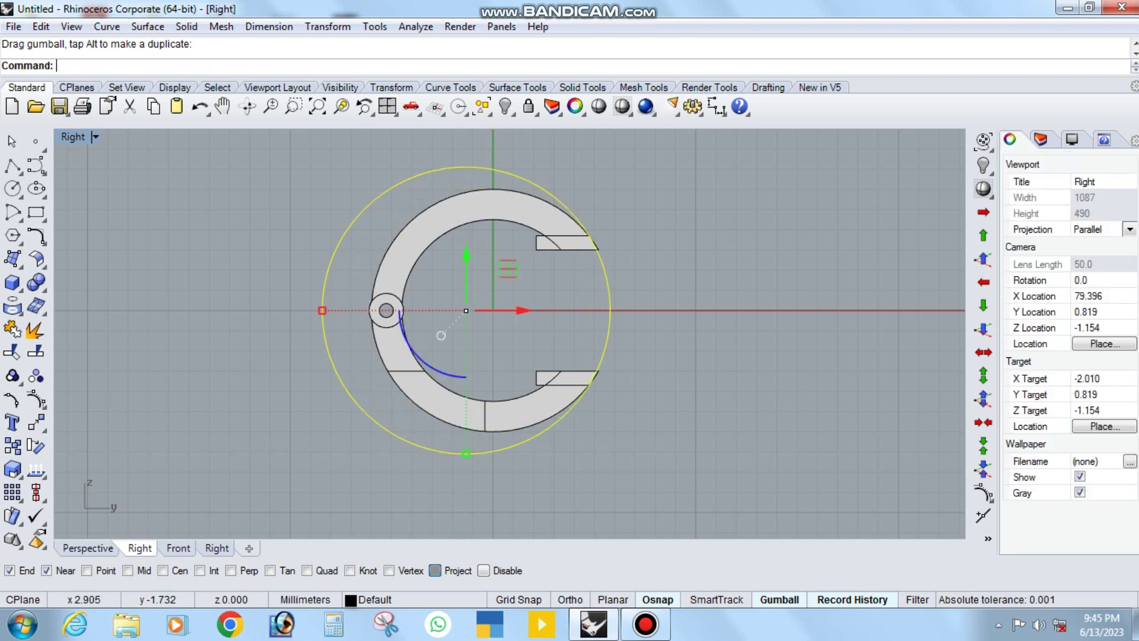
{"action": "left_click_drag", "start_coordinate": [521, 309], "coordinate": [502, 309]}
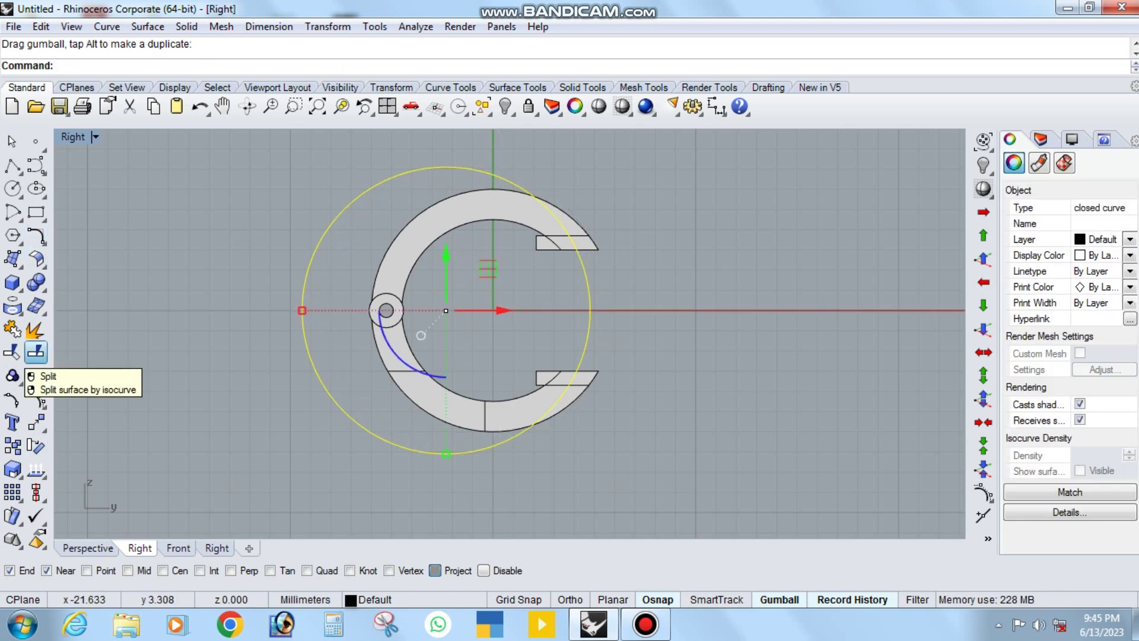
{"action": "left_click", "coordinate": [35, 352]}
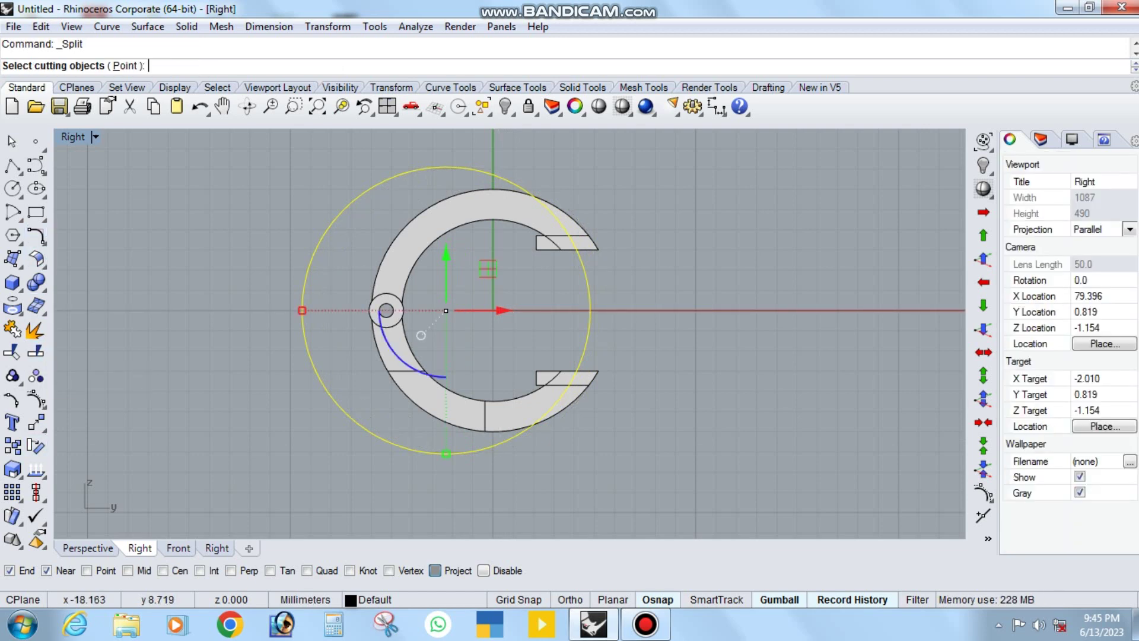
{"action": "left_click", "coordinate": [576, 253]}
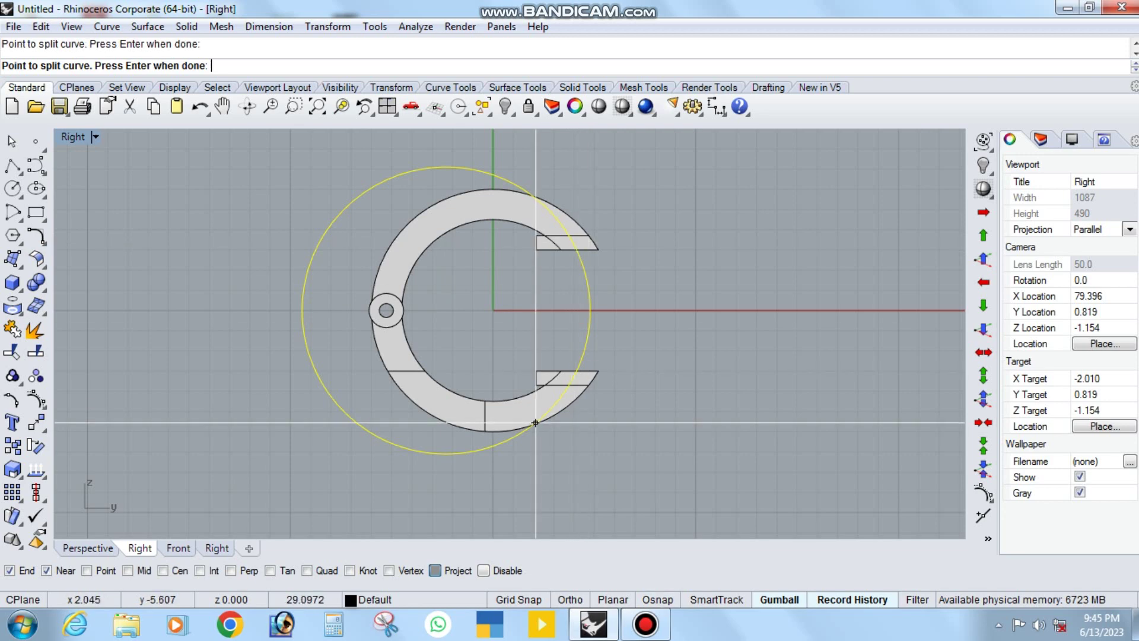
{"action": "key", "text": "Return"}
{"action": "key", "text": "Delete"}
Step: Rebuild the right arc to 4 points and drag its lower control point below the hoop
{"action": "left_click", "coordinate": [589, 309]}
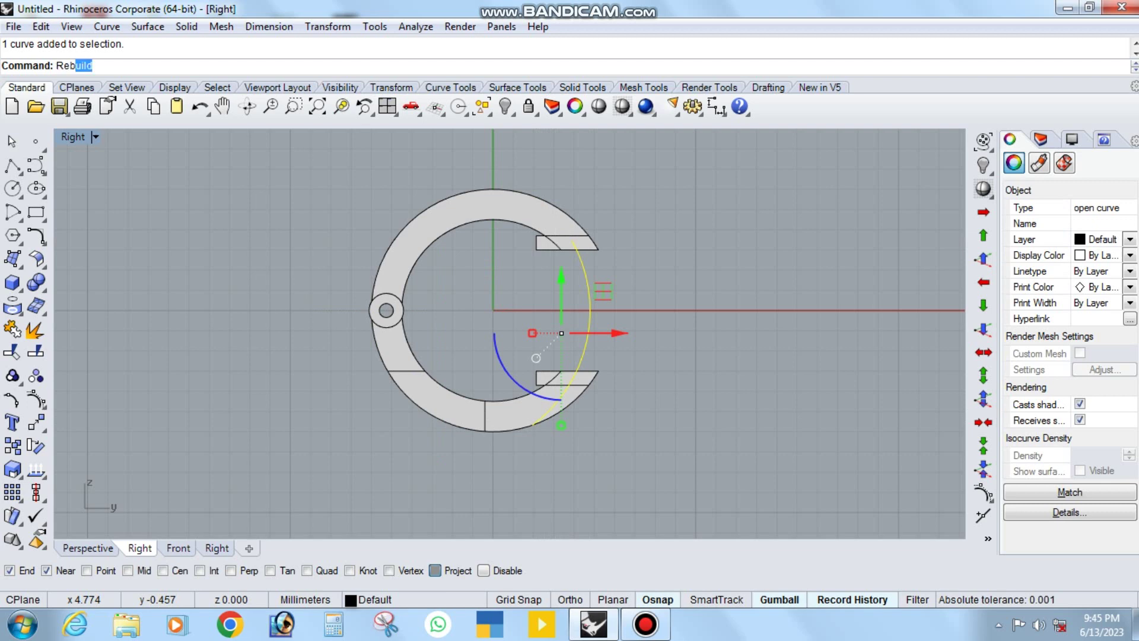
{"action": "key", "text": "Return"}
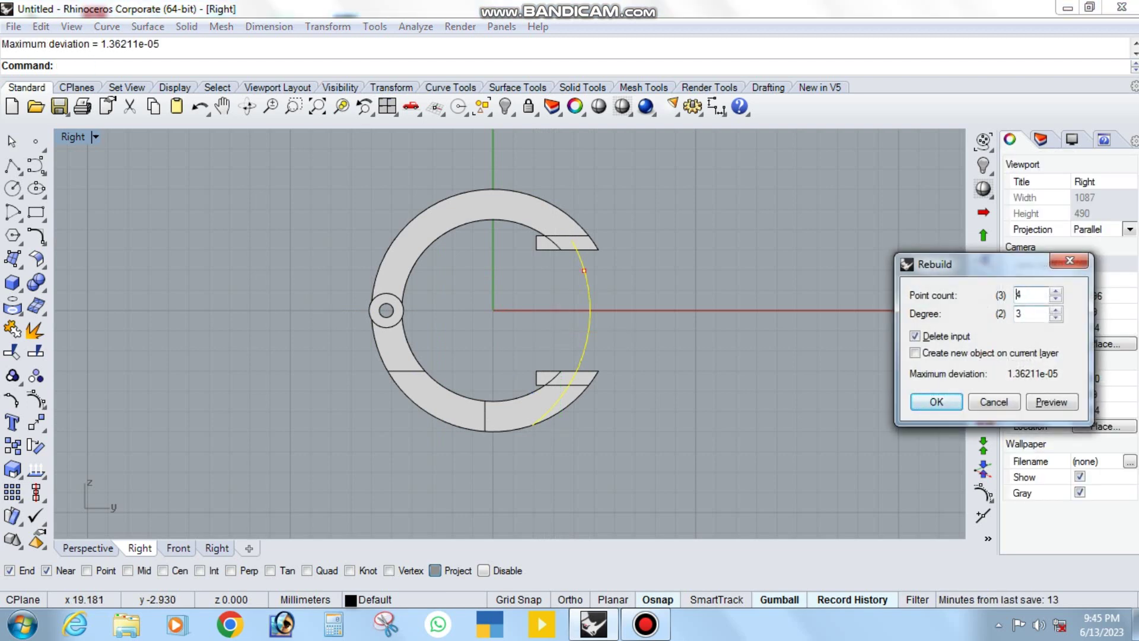
{"action": "key", "text": "Return"}
{"action": "key", "text": "F10"}
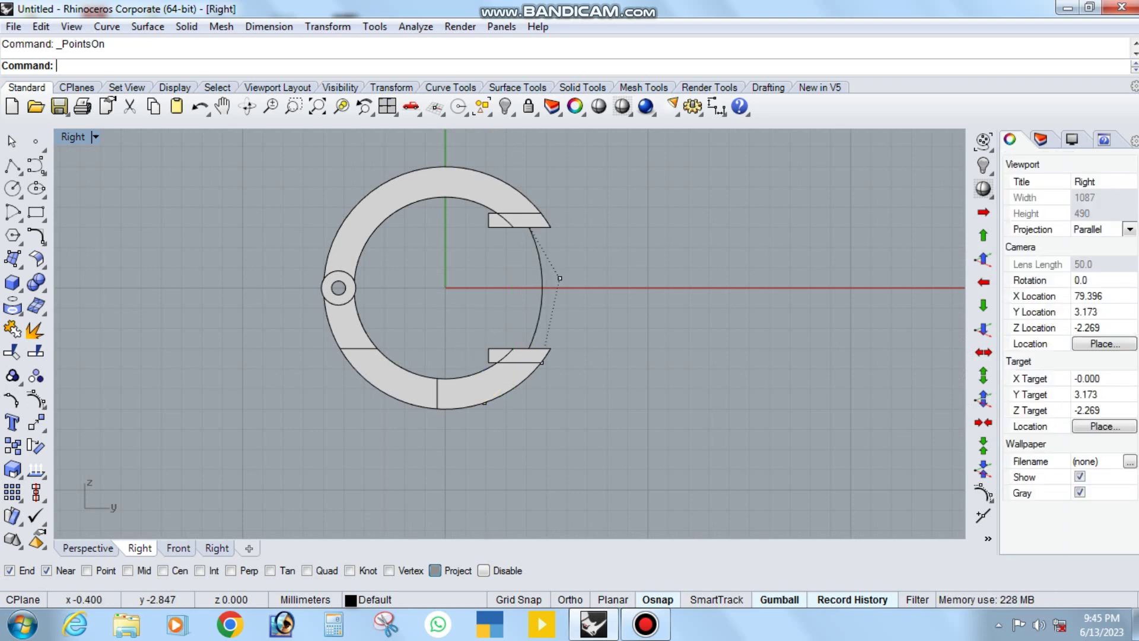
{"action": "left_click_drag", "start_coordinate": [484, 350], "coordinate": [483, 375]}
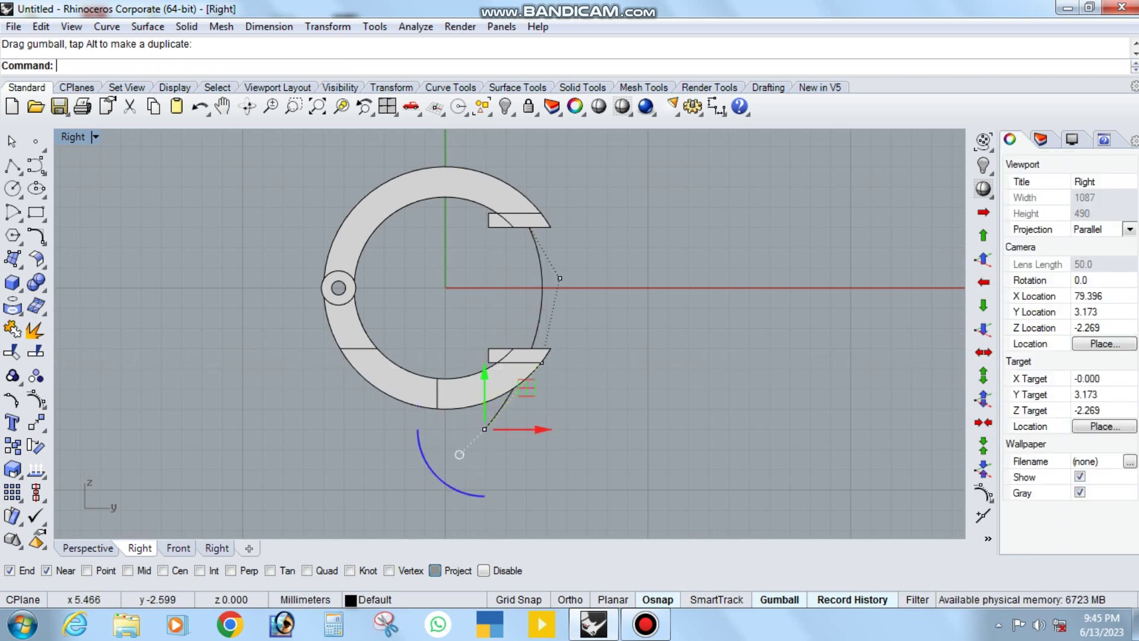
{"action": "scroll", "coordinate": [554, 357], "scroll_direction": "up", "scroll_amount": 3}
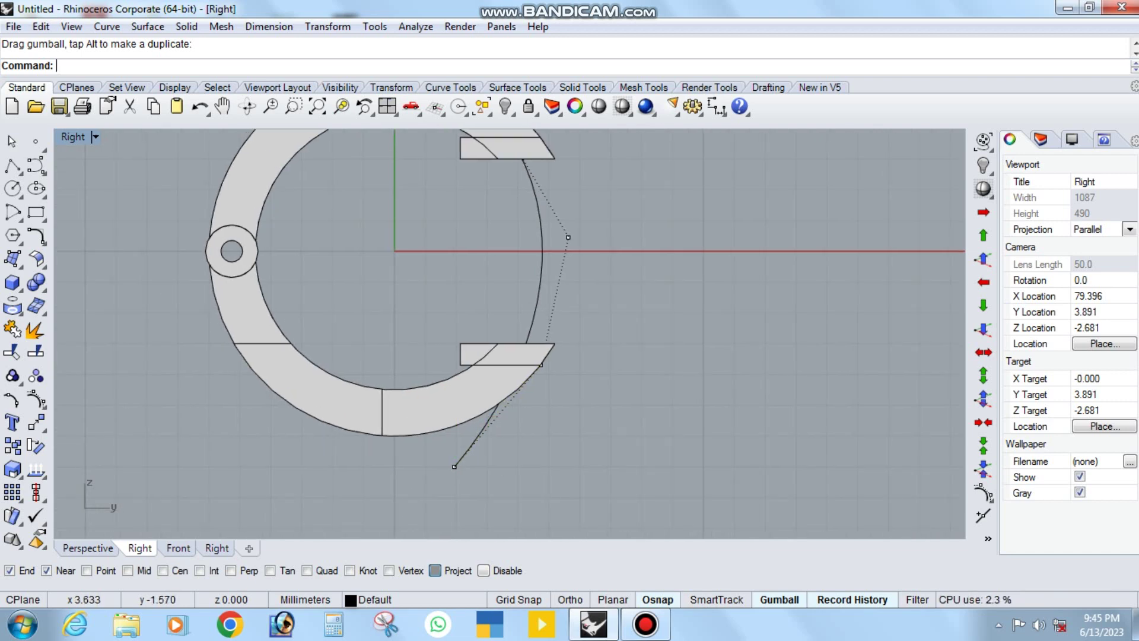
{"action": "right_click_drag", "start_coordinate": [424, 491], "coordinate": [472, 508]}
{"action": "left_click_drag", "start_coordinate": [559, 406], "coordinate": [560, 417]}
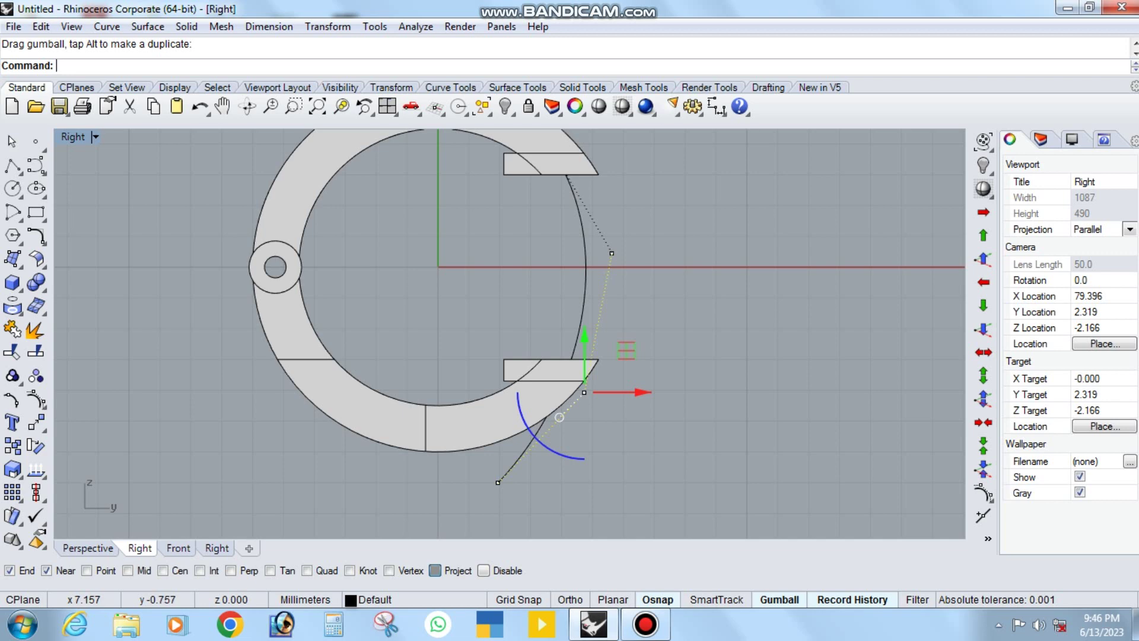
{"action": "right_click_drag", "start_coordinate": [560, 417], "coordinate": [550, 438]}
{"action": "left_click", "coordinate": [533, 441]}
Step: Replace the curve with a vertical polyline from the upper notch to below the lower notch
{"action": "key", "text": "Delete"}
{"action": "left_click", "coordinate": [12, 166]}
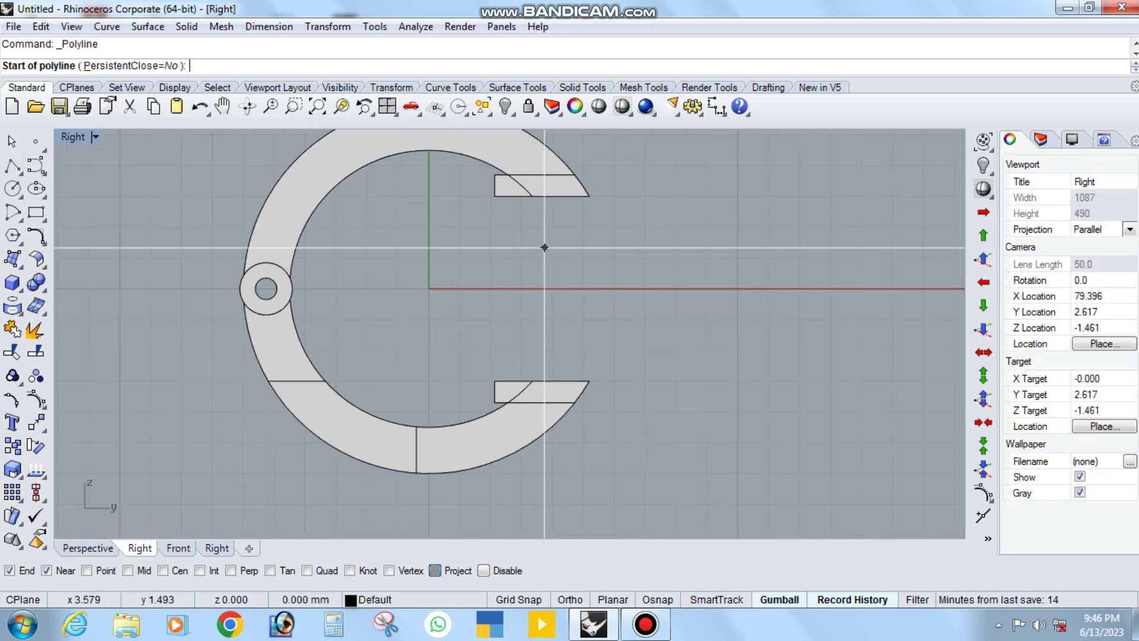
{"action": "left_click", "coordinate": [554, 188]}
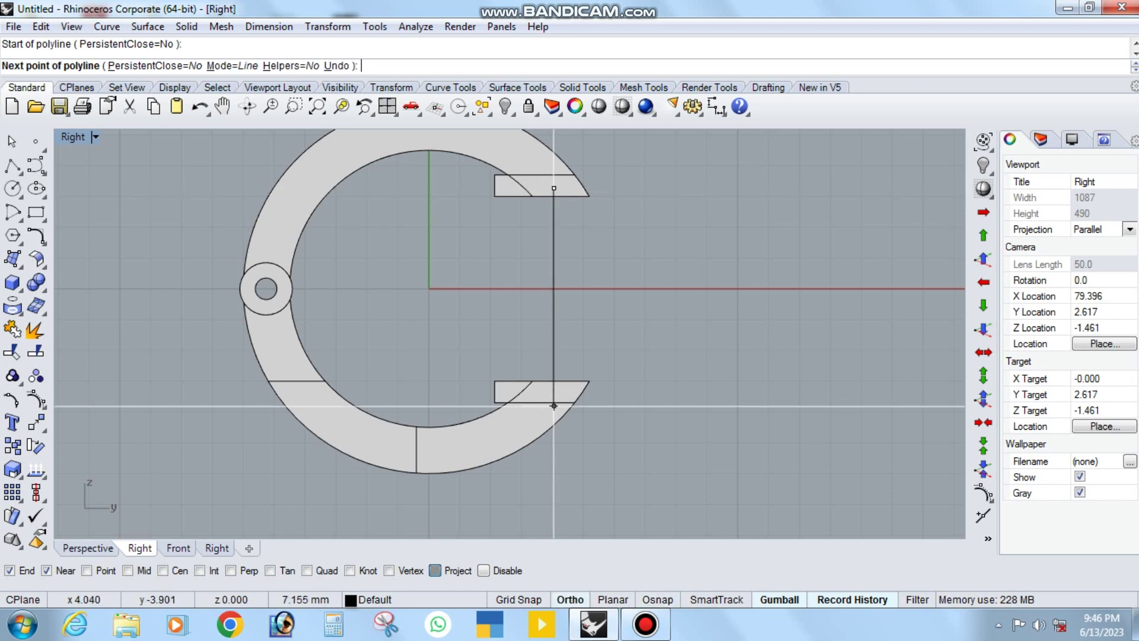
{"action": "left_click", "coordinate": [554, 471]}
{"action": "key", "text": "Return"}
Step: Pipe the vertical line with start radius 0.5 and end radius 0.45
{"action": "left_click", "coordinate": [554, 463]}
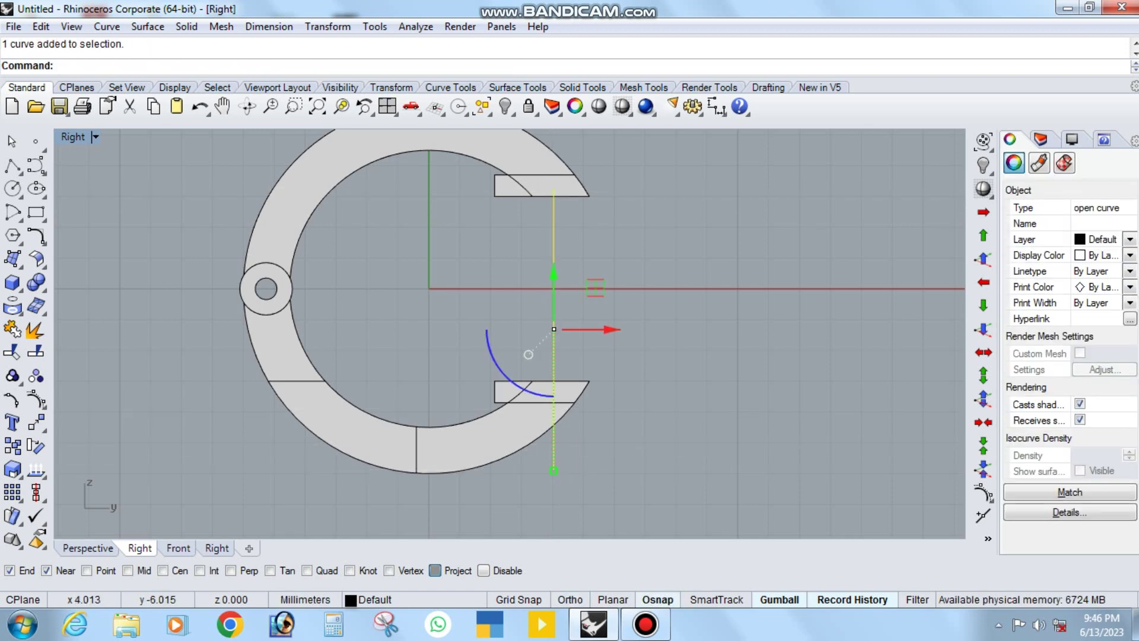
{"action": "type", "text": "Pip"}
{"action": "key", "text": "Return"}
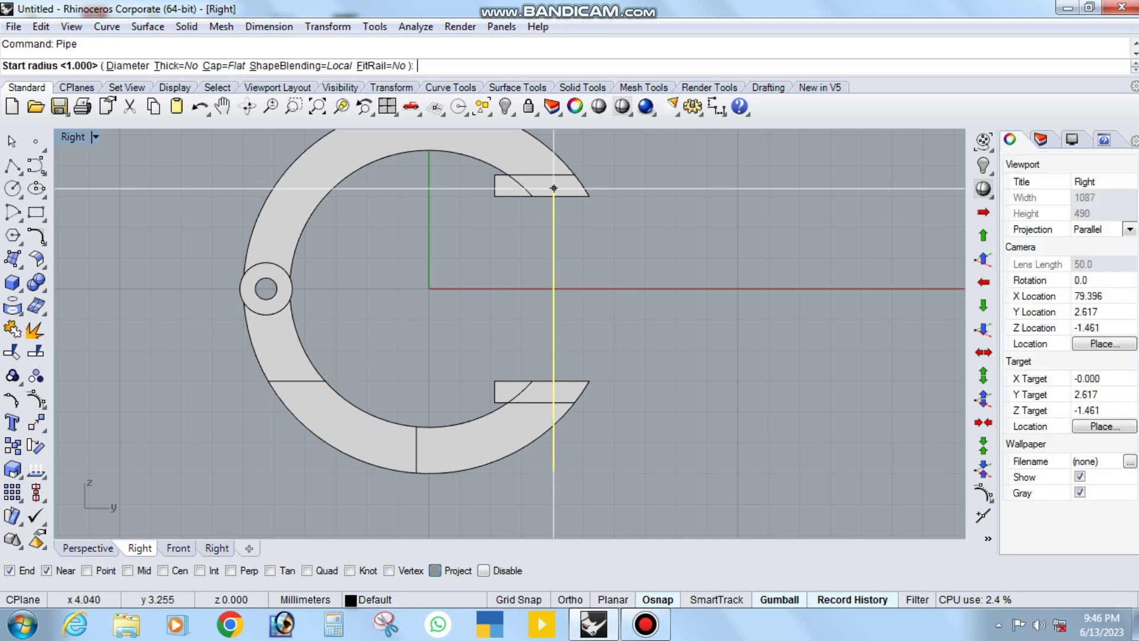
{"action": "type", "text": "5"}
{"action": "key", "text": "Return"}
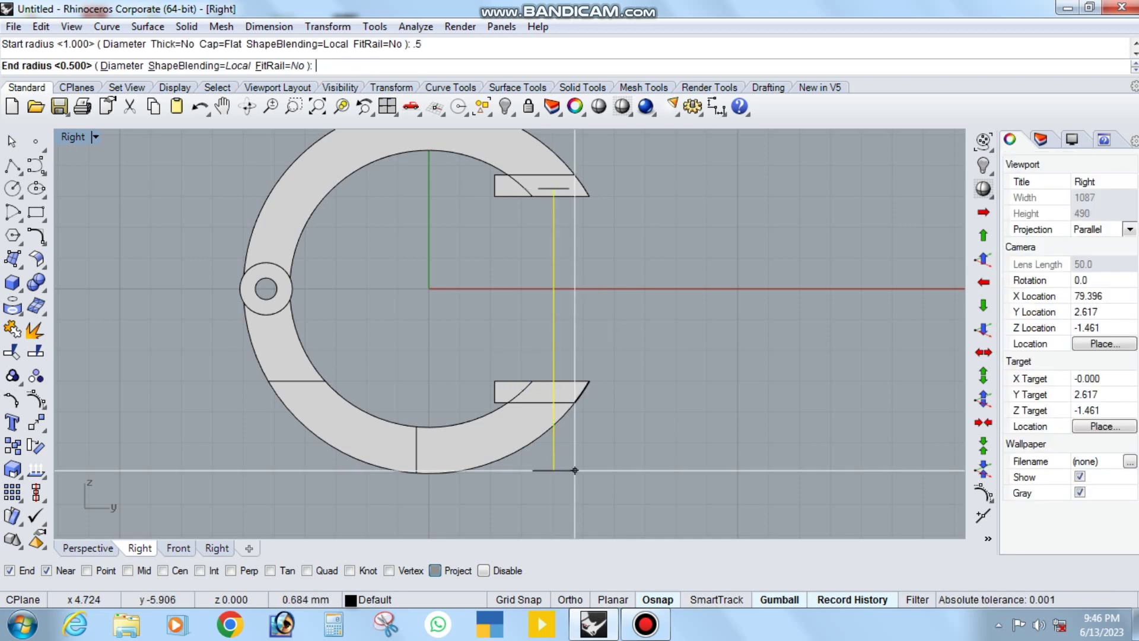
{"action": "type", "text": ".45"}
{"action": "key", "text": "Return"}
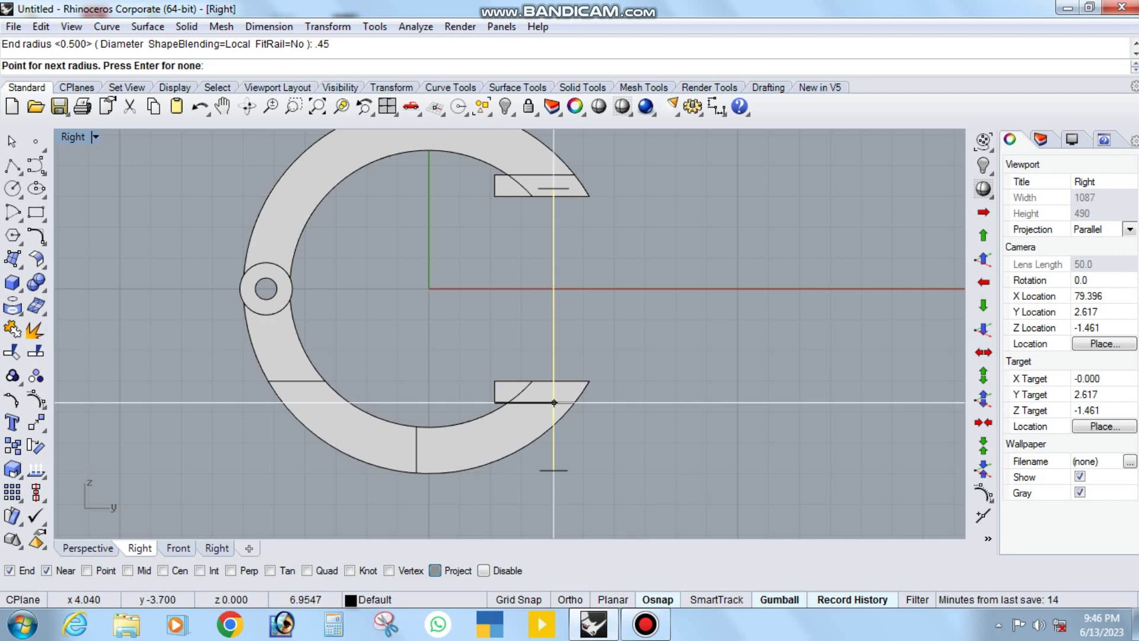
{"action": "key", "text": "Return"}
{"action": "right_click_drag", "start_coordinate": [554, 402], "coordinate": [599, 356], "text": "ctrl+shift"}
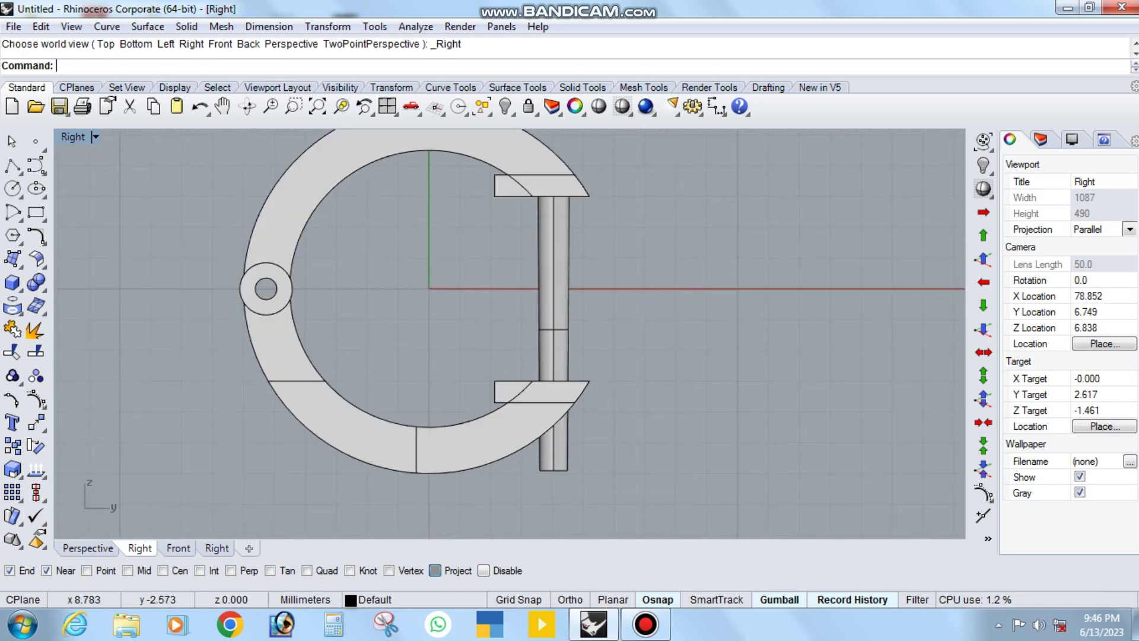
Step: In wireframe, draw a polyline outline from the hoop down to the pin at the notch
{"action": "middle_click", "coordinate": [670, 386]}
{"action": "left_click", "coordinate": [717, 378]}
{"action": "scroll", "coordinate": [573, 380], "scroll_direction": "up", "scroll_amount": 3}
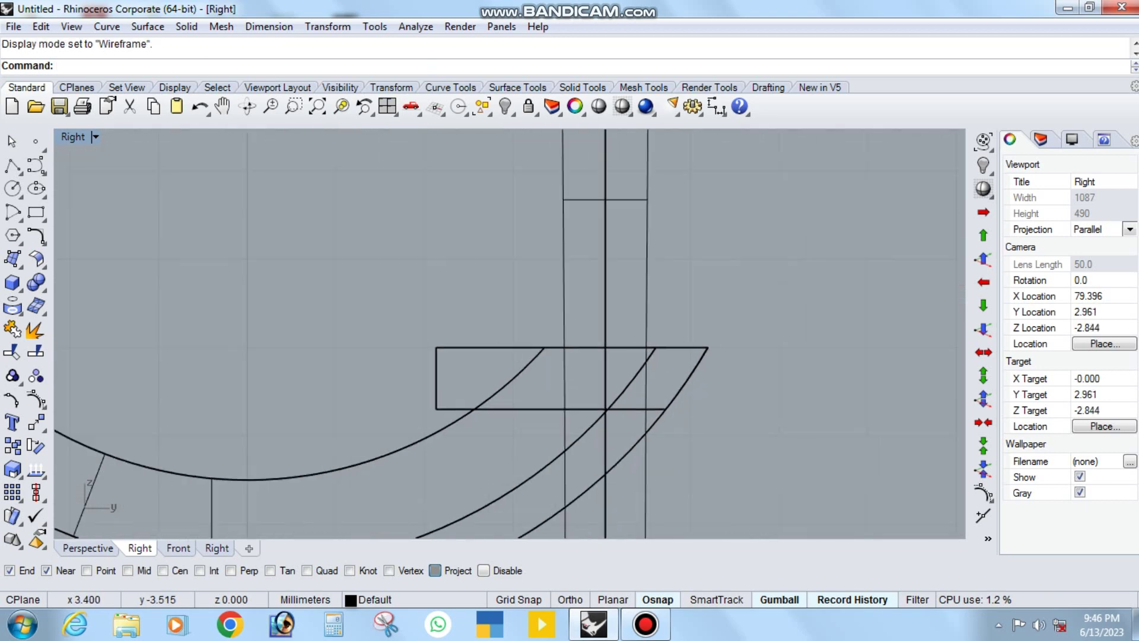
{"action": "scroll", "coordinate": [572, 380], "scroll_direction": "up", "scroll_amount": 2}
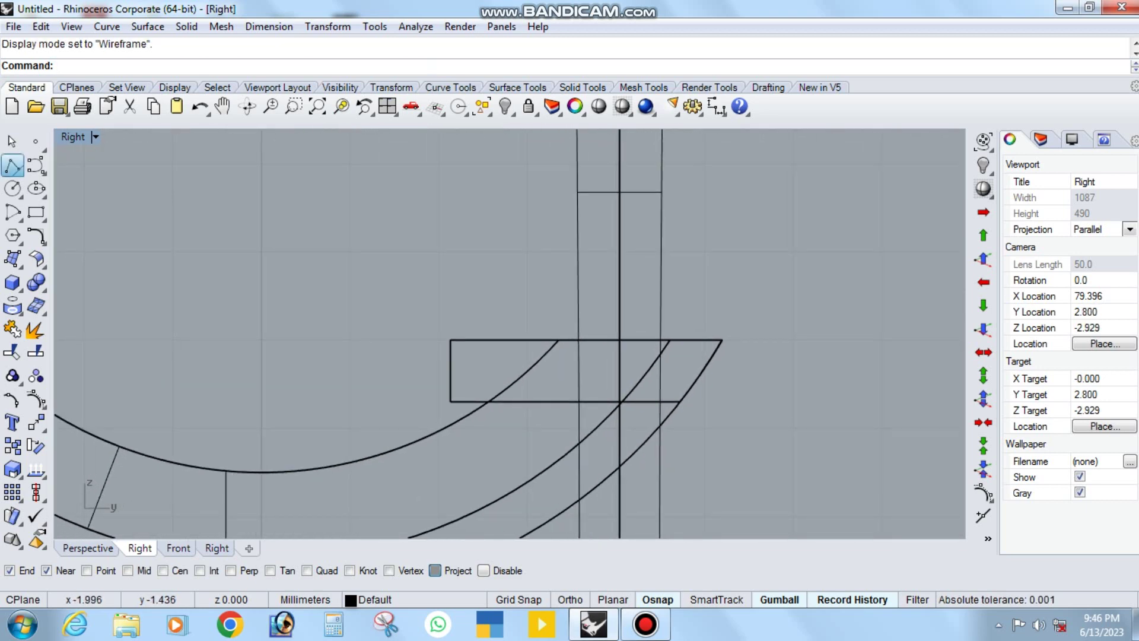
{"action": "left_click", "coordinate": [11, 166]}
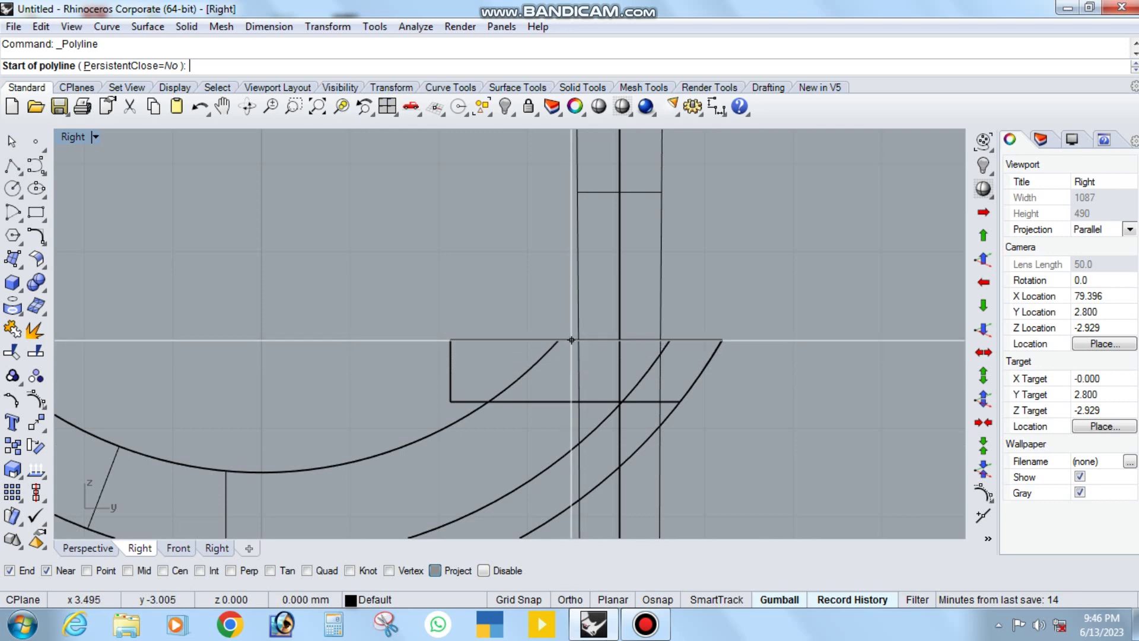
{"action": "left_click", "coordinate": [571, 340]}
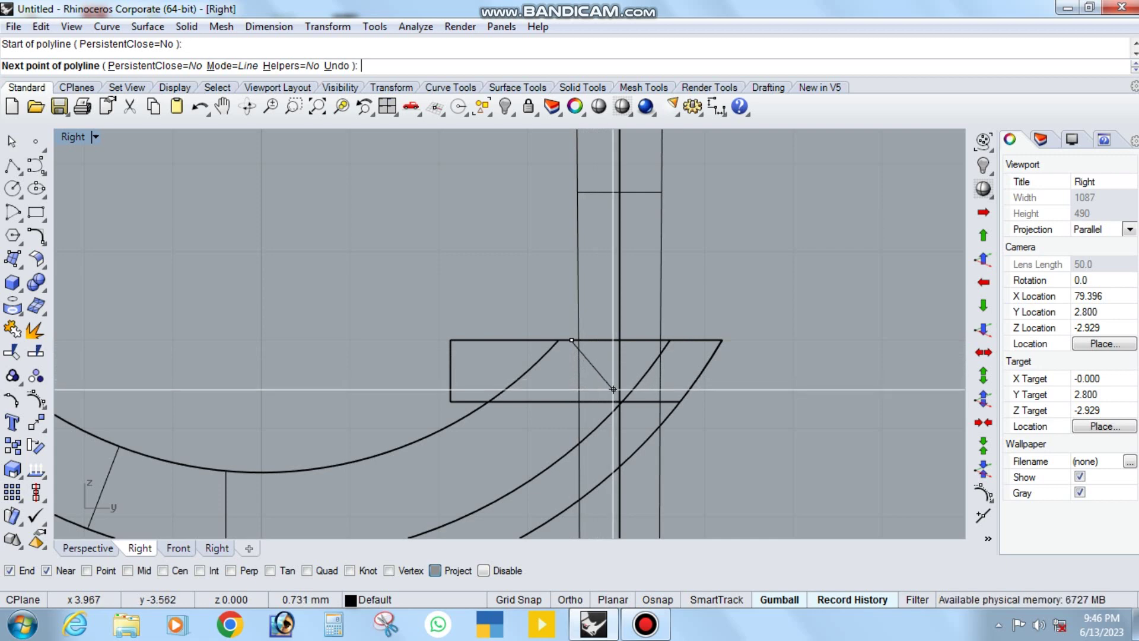
{"action": "left_click", "coordinate": [617, 392]}
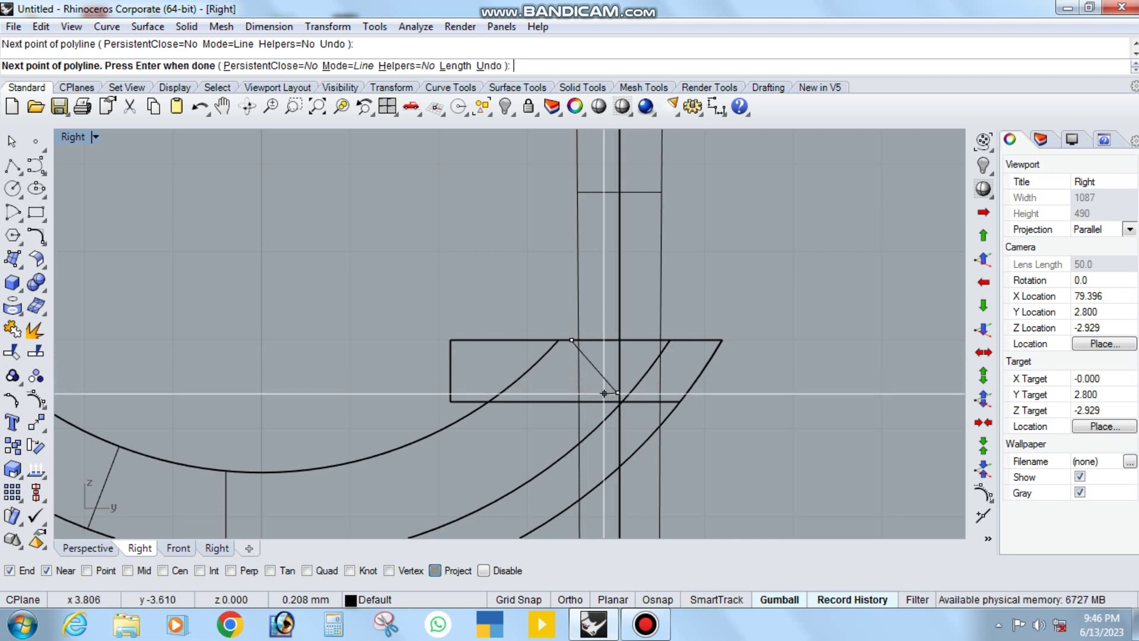
{"action": "left_click", "coordinate": [572, 392]}
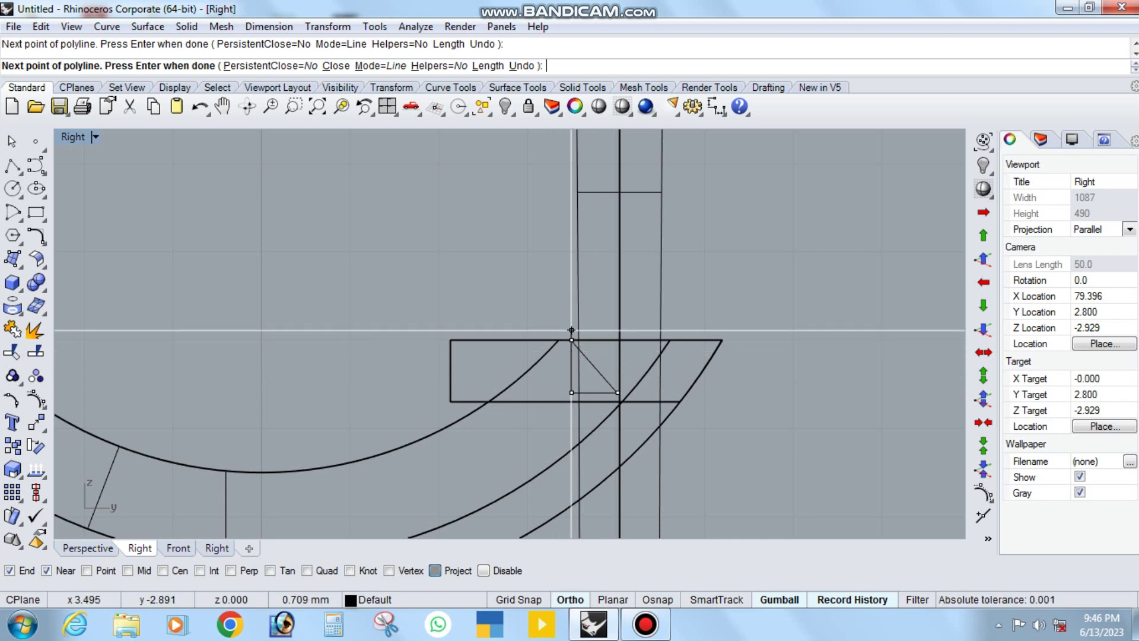
{"action": "left_click", "coordinate": [571, 315]}
{"action": "key", "text": "Return"}
Step: Trim the outline's extra vertical piece and join the three curves into a closed triangle
{"action": "scroll", "coordinate": [572, 323], "scroll_direction": "up", "scroll_amount": 5}
{"action": "left_click", "coordinate": [566, 366]}
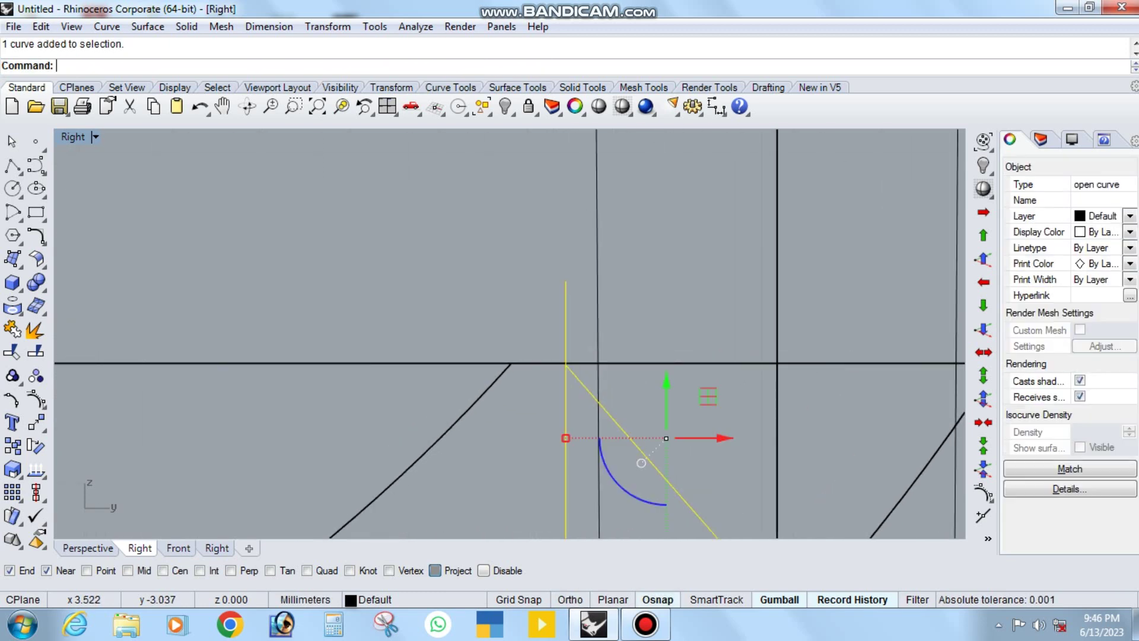
{"action": "scroll", "coordinate": [566, 365], "scroll_direction": "up", "scroll_amount": 5}
{"action": "scroll", "coordinate": [567, 366], "scroll_direction": "up", "scroll_amount": 4}
{"action": "scroll", "coordinate": [566, 366], "scroll_direction": "up", "scroll_amount": 4}
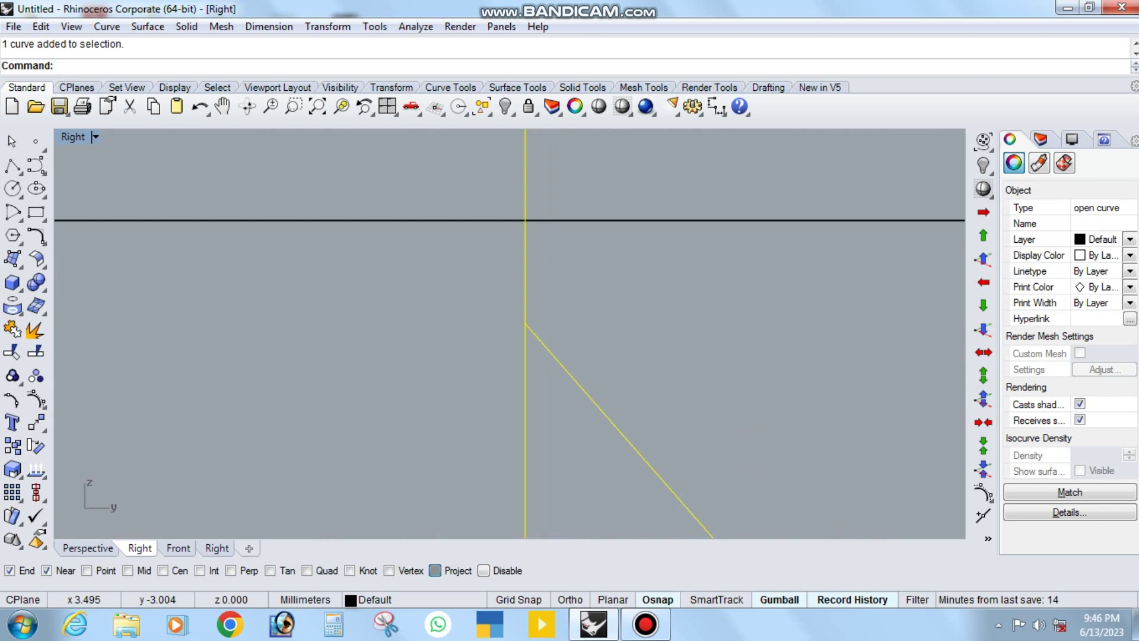
{"action": "left_click", "coordinate": [12, 351]}
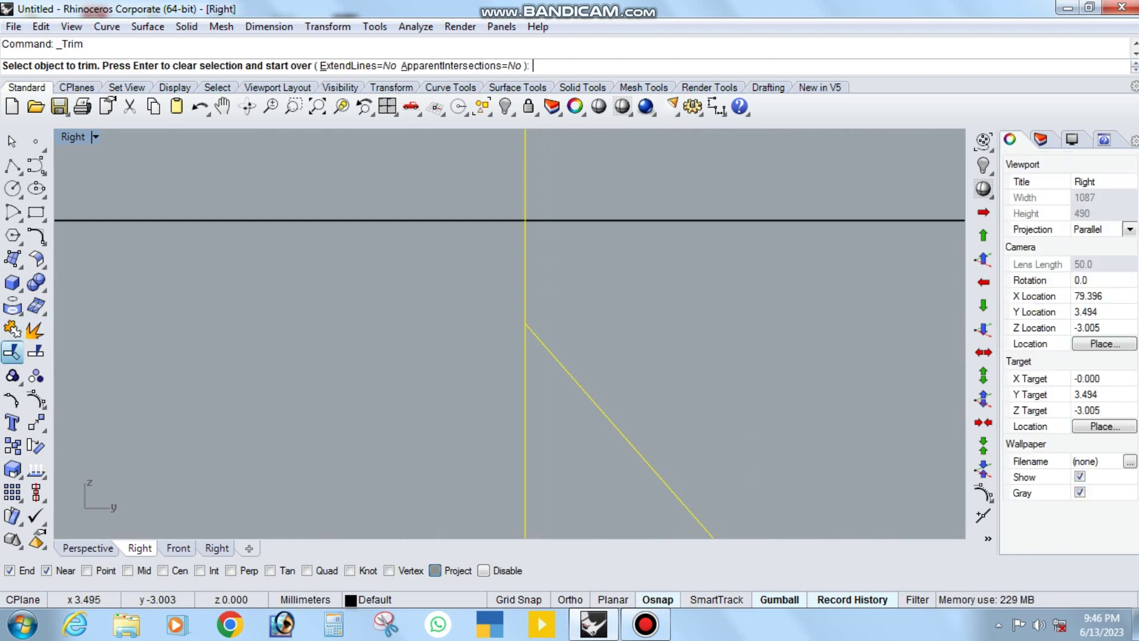
{"action": "left_click", "coordinate": [525, 273]}
{"action": "scroll", "coordinate": [522, 297], "scroll_direction": "down", "scroll_amount": 2}
{"action": "scroll", "coordinate": [522, 297], "scroll_direction": "down", "scroll_amount": 2}
{"action": "scroll", "coordinate": [522, 363], "scroll_direction": "down", "scroll_amount": 3}
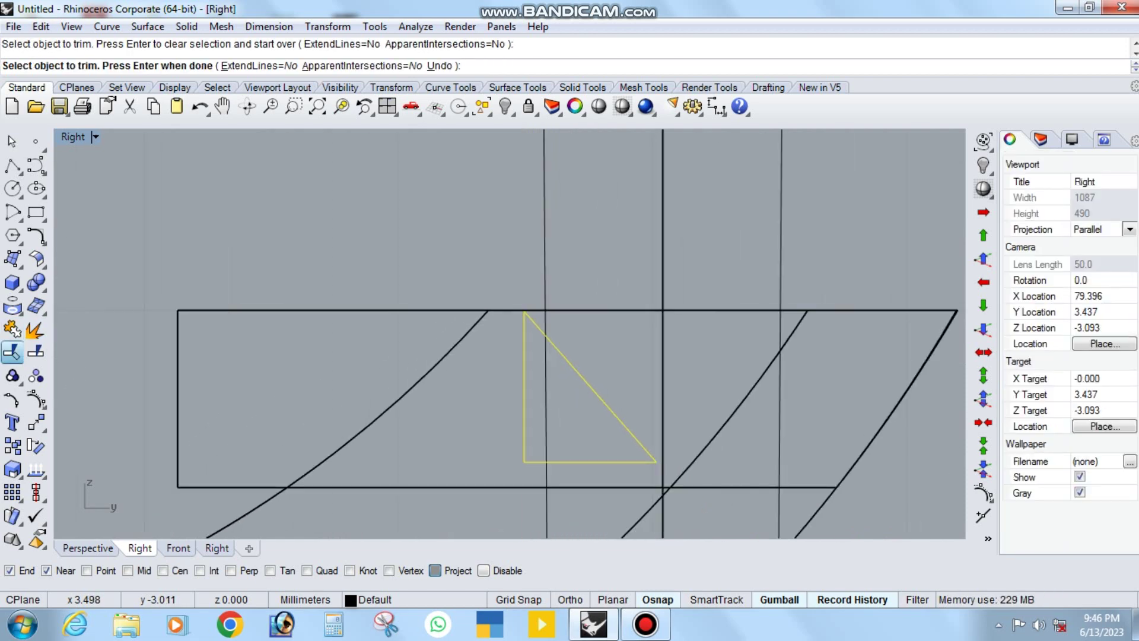
{"action": "scroll", "coordinate": [522, 363], "scroll_direction": "down", "scroll_amount": 2}
{"action": "key", "text": "Return"}
{"action": "key", "text": "ctrl+j"}
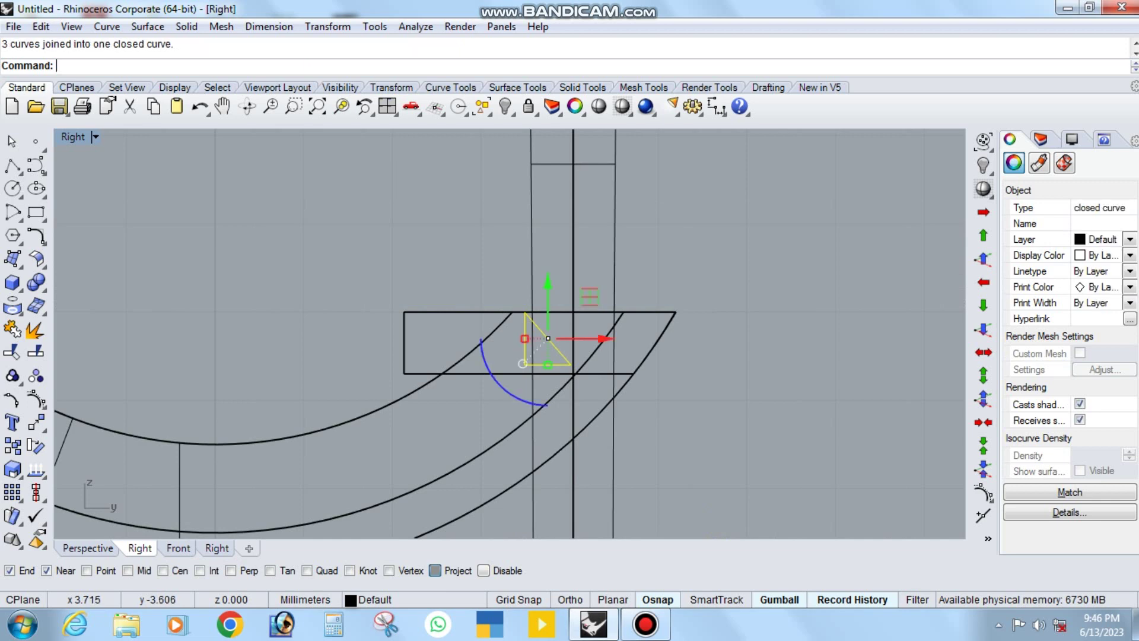
Step: Enlarge and nudge the triangle onto the block, then display the model Shaded
{"action": "scroll", "coordinate": [525, 359], "scroll_direction": "up", "scroll_amount": 1}
{"action": "left_click_drag", "start_coordinate": [522, 333], "coordinate": [515, 333], "text": "shift"}
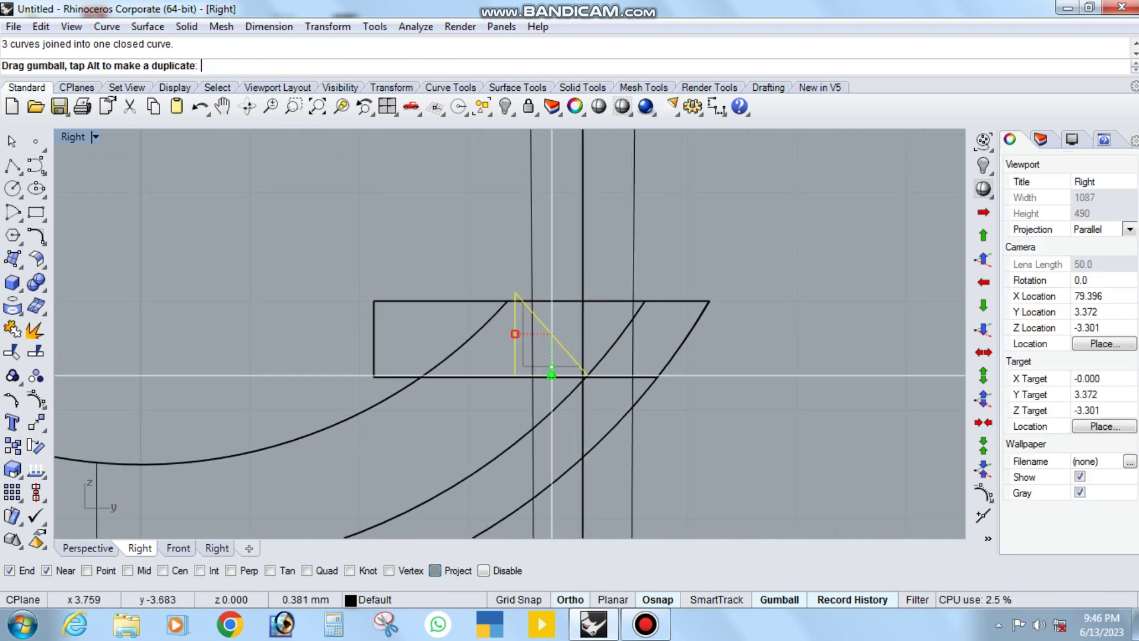
{"action": "left_click_drag", "start_coordinate": [603, 333], "coordinate": [597, 333]}
{"action": "key", "text": "Escape"}
{"action": "scroll", "coordinate": [610, 369], "scroll_direction": "down", "scroll_amount": 5}
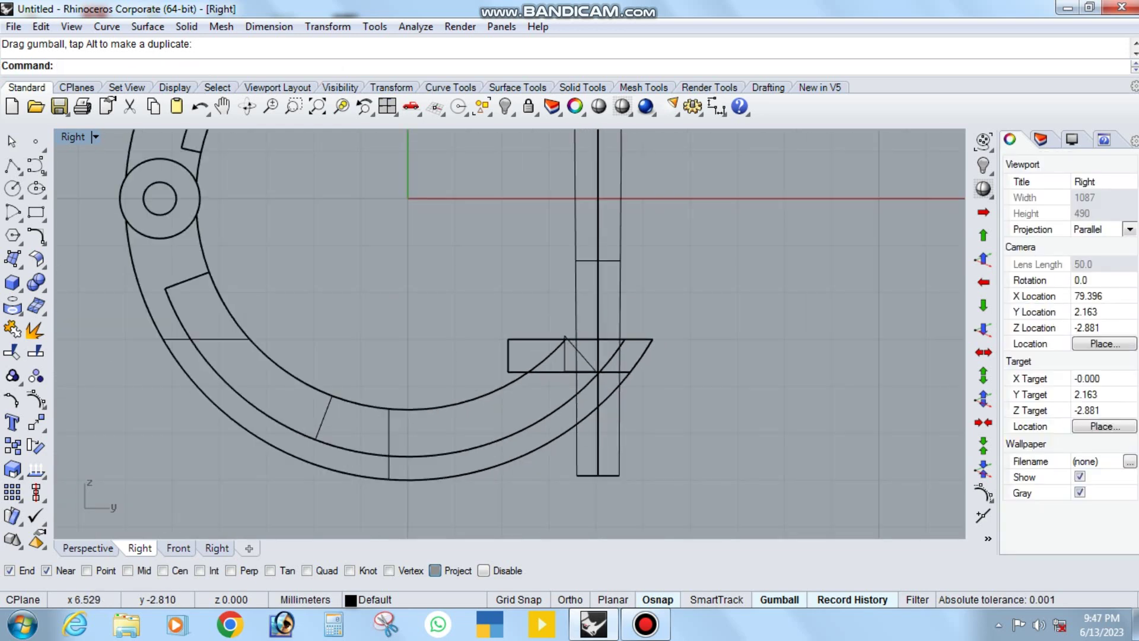
{"action": "middle_click", "coordinate": [656, 306]}
{"action": "left_click", "coordinate": [729, 316]}
{"action": "right_click_drag", "start_coordinate": [729, 315], "coordinate": [562, 342], "text": "ctrl+shift"}
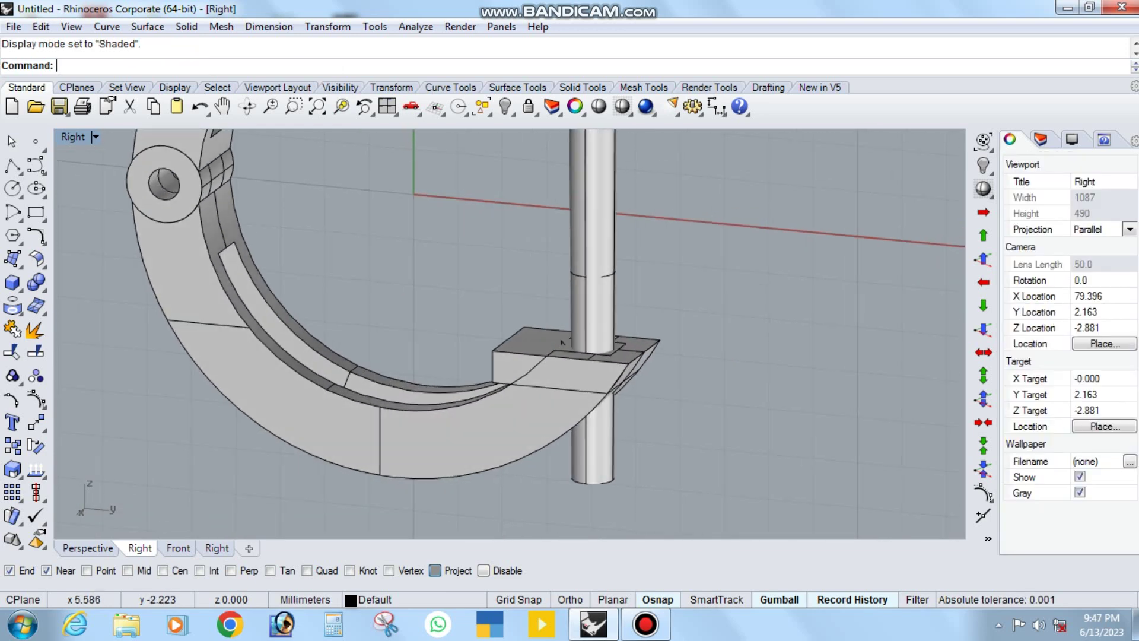
Step: Extract the pin's cylindrical surface and scale it slightly wider with the gumball
{"action": "left_click", "coordinate": [35, 330]}
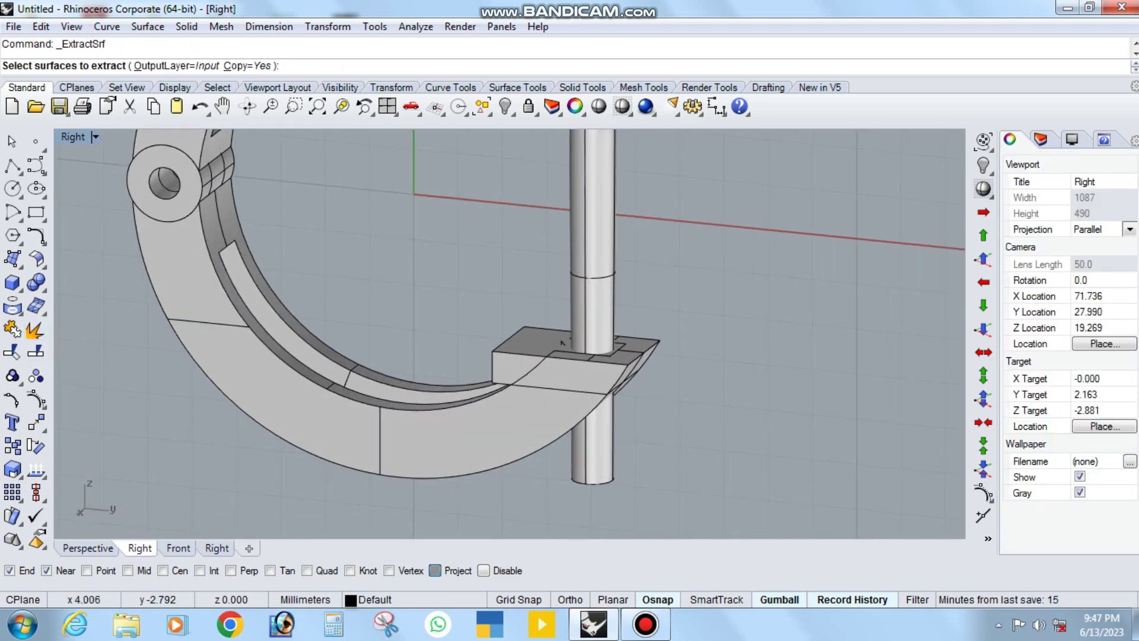
{"action": "left_click", "coordinate": [563, 342]}
{"action": "key", "text": "Return"}
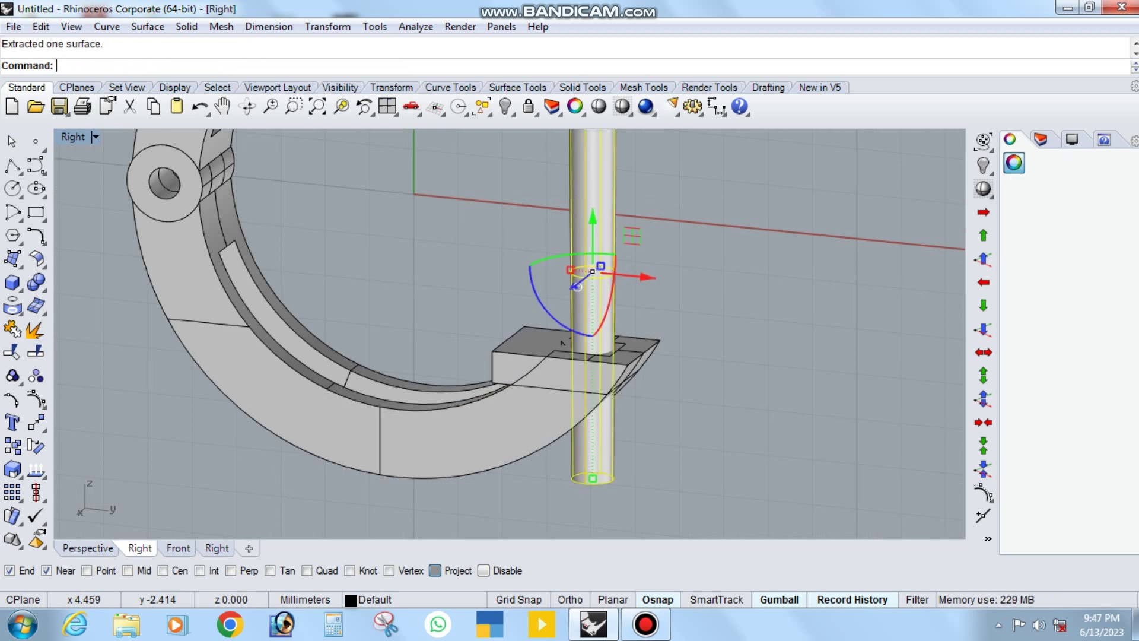
{"action": "scroll", "coordinate": [562, 342], "scroll_direction": "up", "scroll_amount": 5}
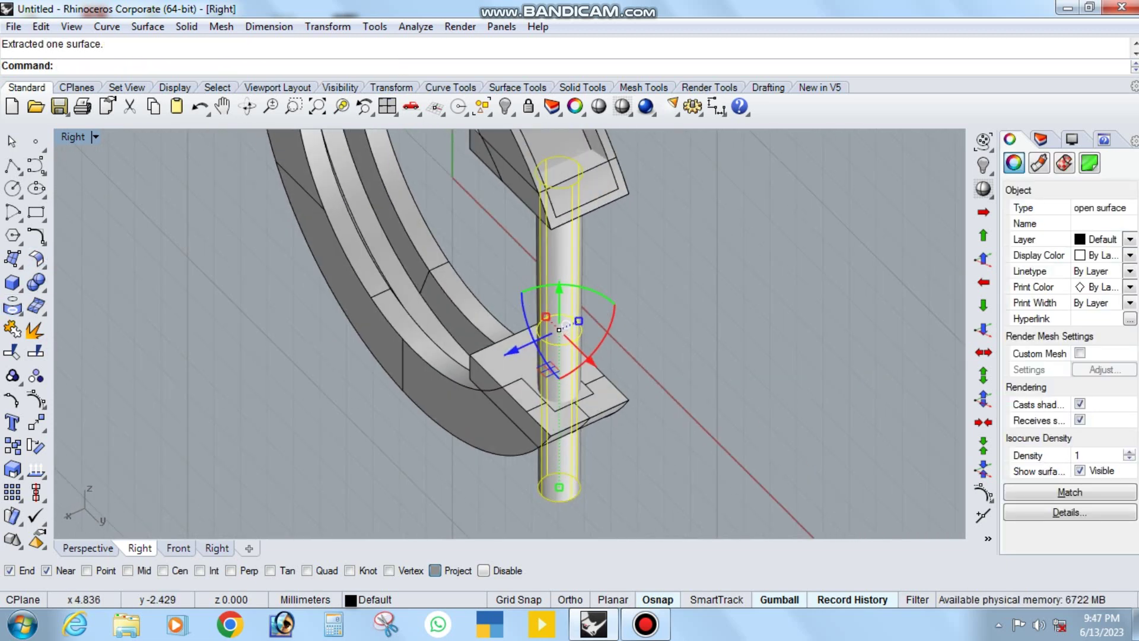
{"action": "left_click_drag", "start_coordinate": [570, 318], "coordinate": [578, 314]}
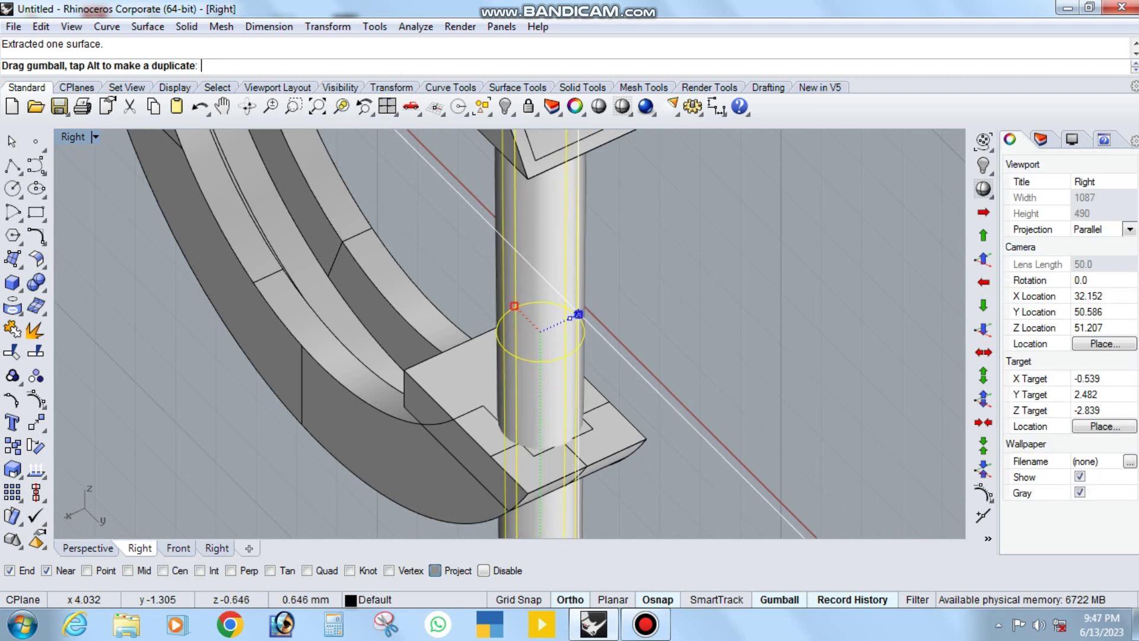
{"action": "key", "text": "Escape"}
Step: Boolean-difference the widened cylinder from the hoop to cut a clearance hole
{"action": "right_click_drag", "start_coordinate": [578, 314], "coordinate": [578, 332], "text": "ctrl+shift"}
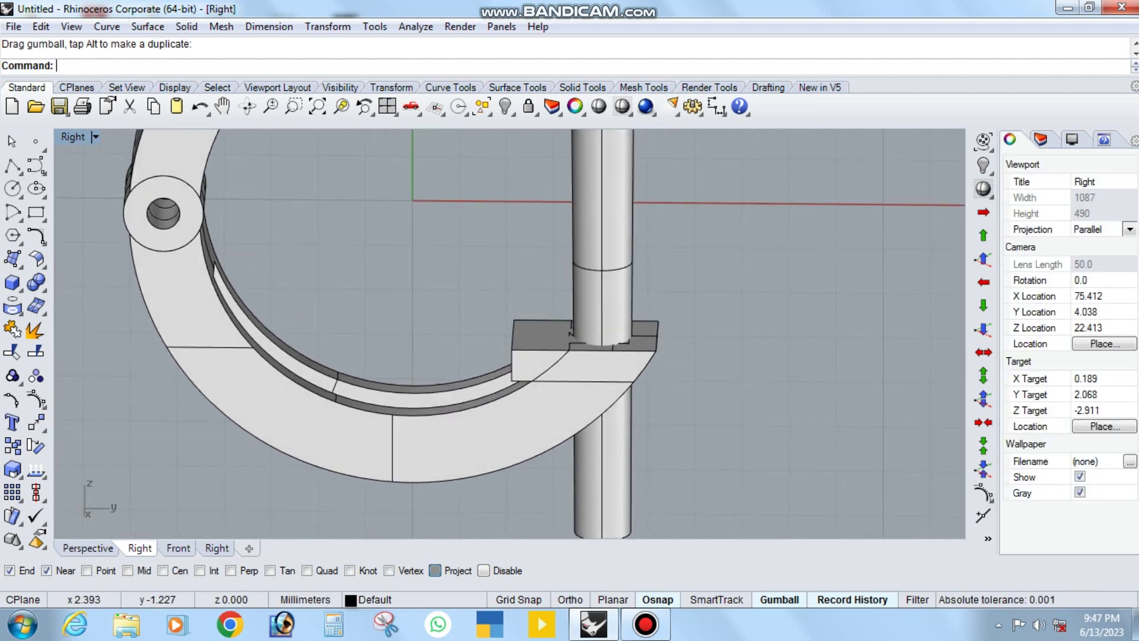
{"action": "left_click_drag", "start_coordinate": [525, 256], "coordinate": [641, 416]}
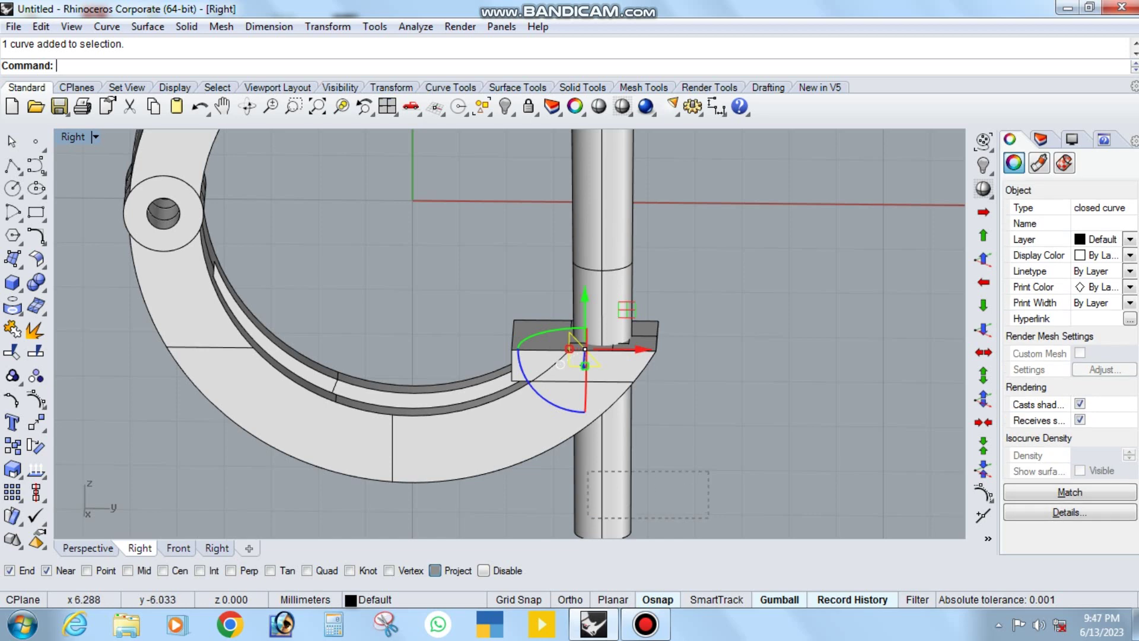
{"action": "left_click_drag", "start_coordinate": [709, 472], "coordinate": [587, 517]}
{"action": "left_click_drag", "start_coordinate": [576, 276], "coordinate": [567, 333]}
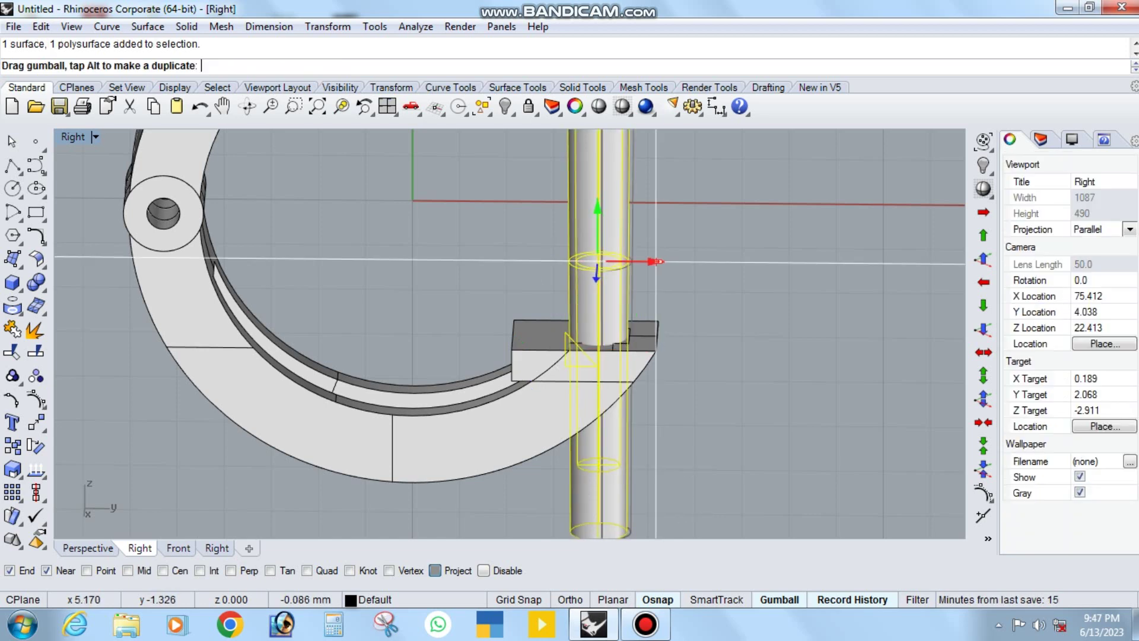
{"action": "right_click_drag", "start_coordinate": [566, 334], "coordinate": [552, 336], "text": "ctrl+shift"}
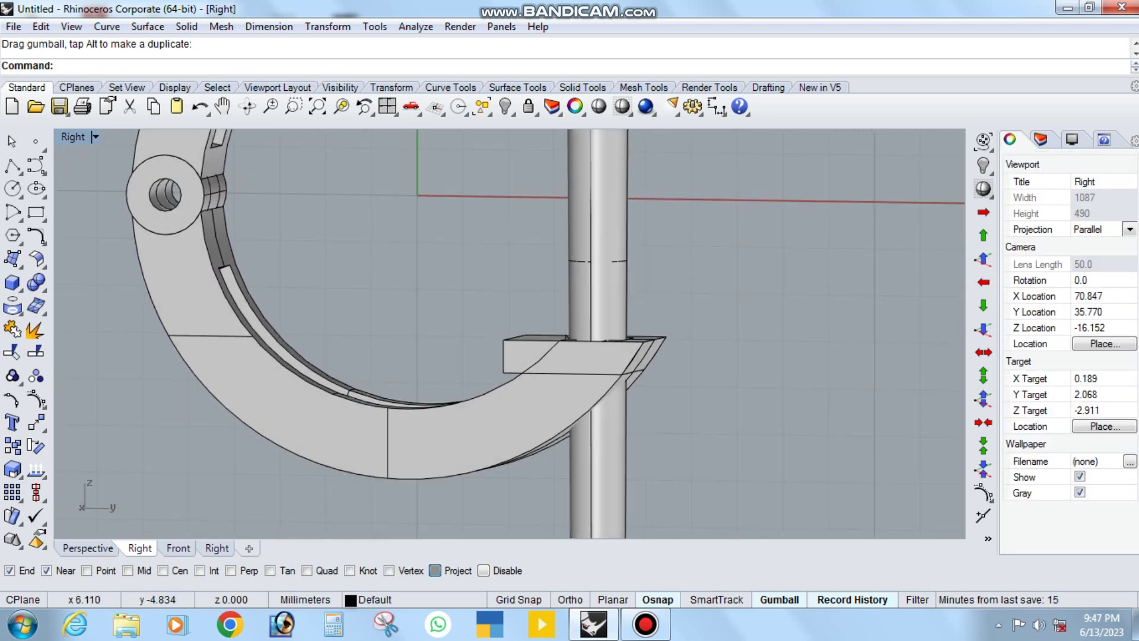
{"action": "left_click", "coordinate": [36, 282]}
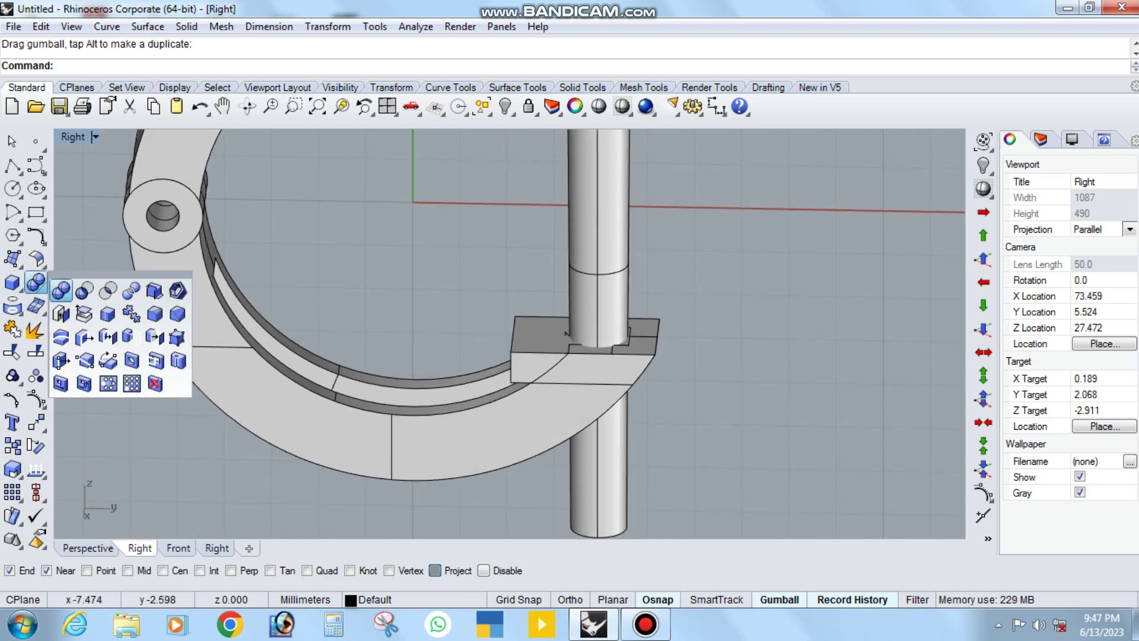
{"action": "left_click", "coordinate": [84, 290]}
{"action": "left_click", "coordinate": [567, 334]}
{"action": "left_click", "coordinate": [566, 334]}
{"action": "key", "text": "Return"}
{"action": "right_click_drag", "start_coordinate": [566, 334], "coordinate": [570, 344], "text": "ctrl+shift"}
Step: In the wireframe right view, move the triangle outline upward
{"action": "scroll", "coordinate": [573, 383], "scroll_direction": "up", "scroll_amount": 3}
{"action": "left_click", "coordinate": [573, 382]}
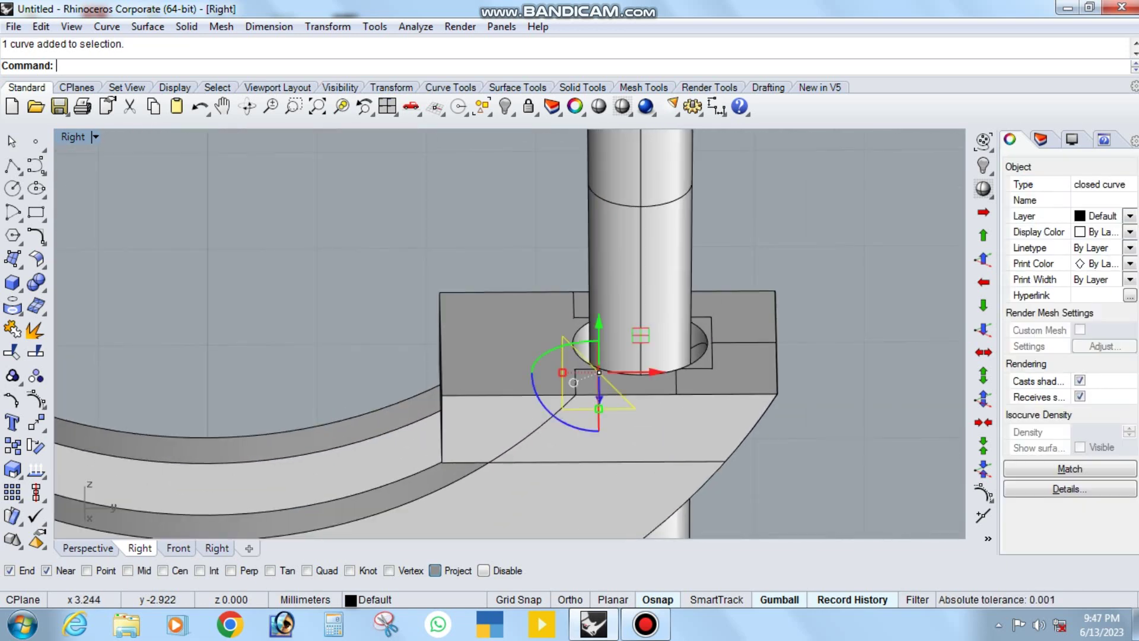
{"action": "middle_click", "coordinate": [592, 346]}
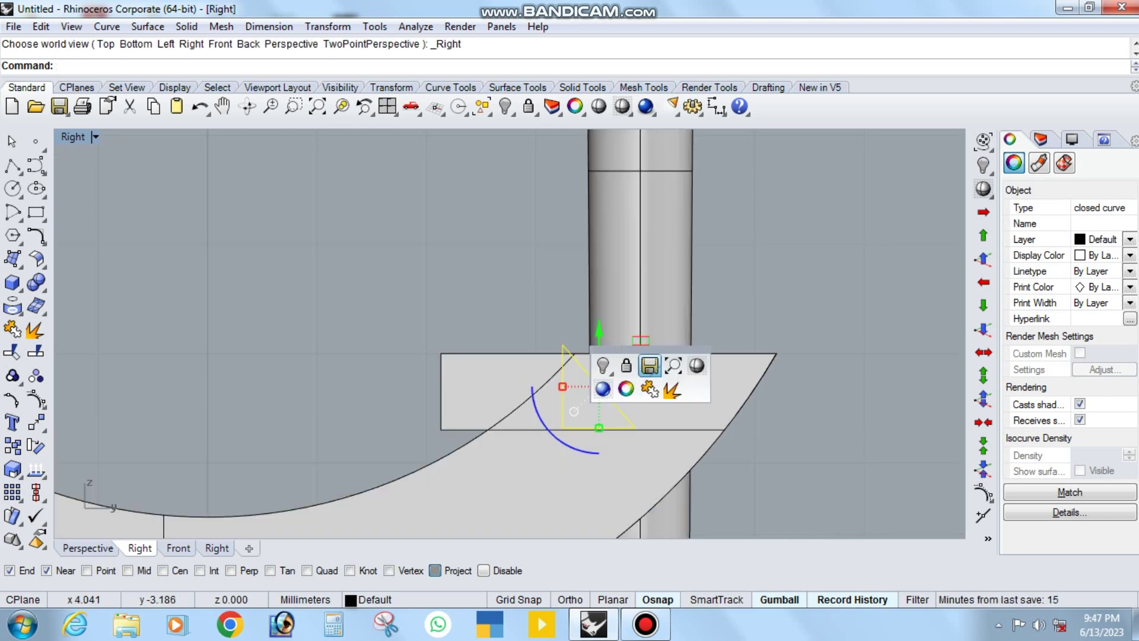
{"action": "left_click", "coordinate": [696, 366]}
{"action": "left_click_drag", "start_coordinate": [598, 350], "coordinate": [597, 311]}
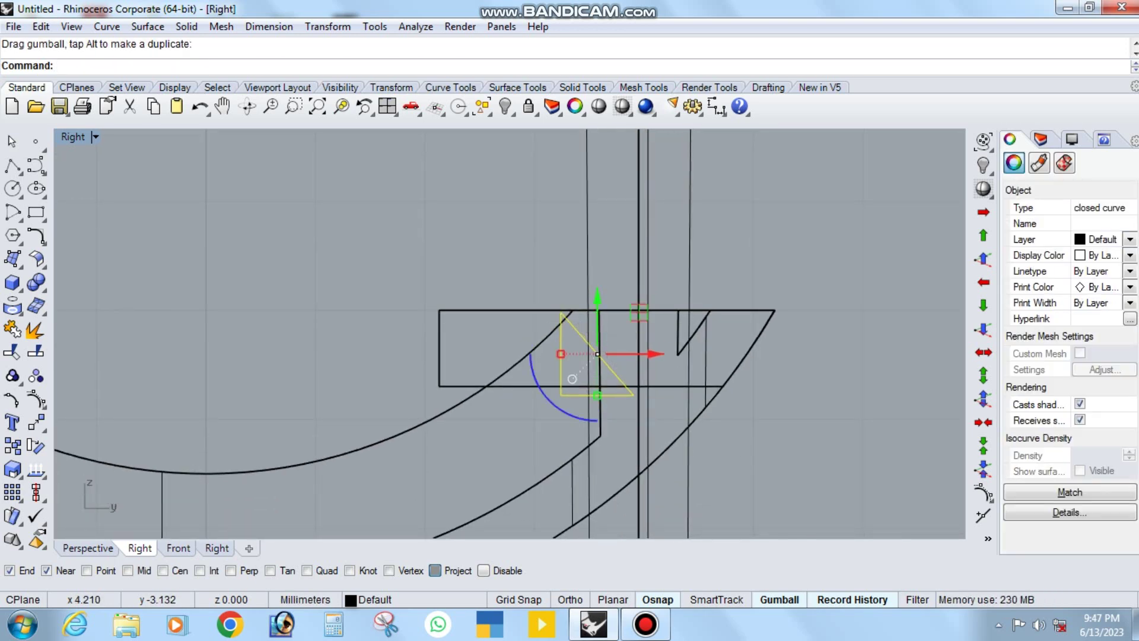
{"action": "right_click_drag", "start_coordinate": [572, 378], "coordinate": [584, 375], "text": "ctrl+shift"}
Step: Extrude the triangle both ways as a solid wedge across the block, then return to Shaded
{"action": "left_click", "coordinate": [12, 282]}
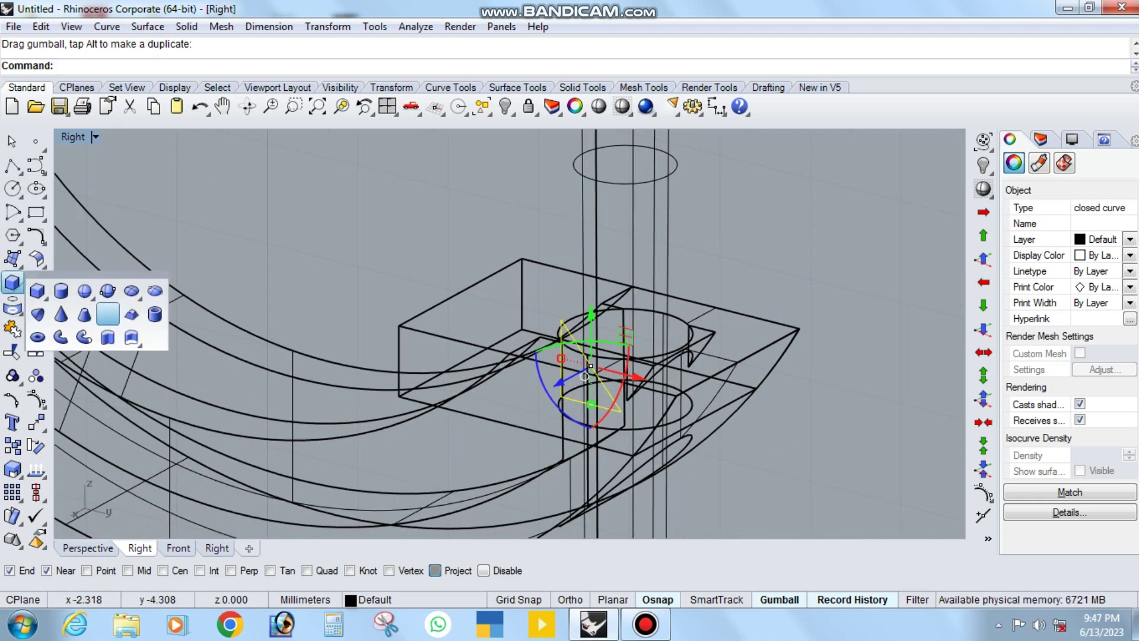
{"action": "left_click", "coordinate": [107, 337]}
{"action": "right_click_drag", "start_coordinate": [570, 380], "coordinate": [585, 375], "text": "ctrl+shift"}
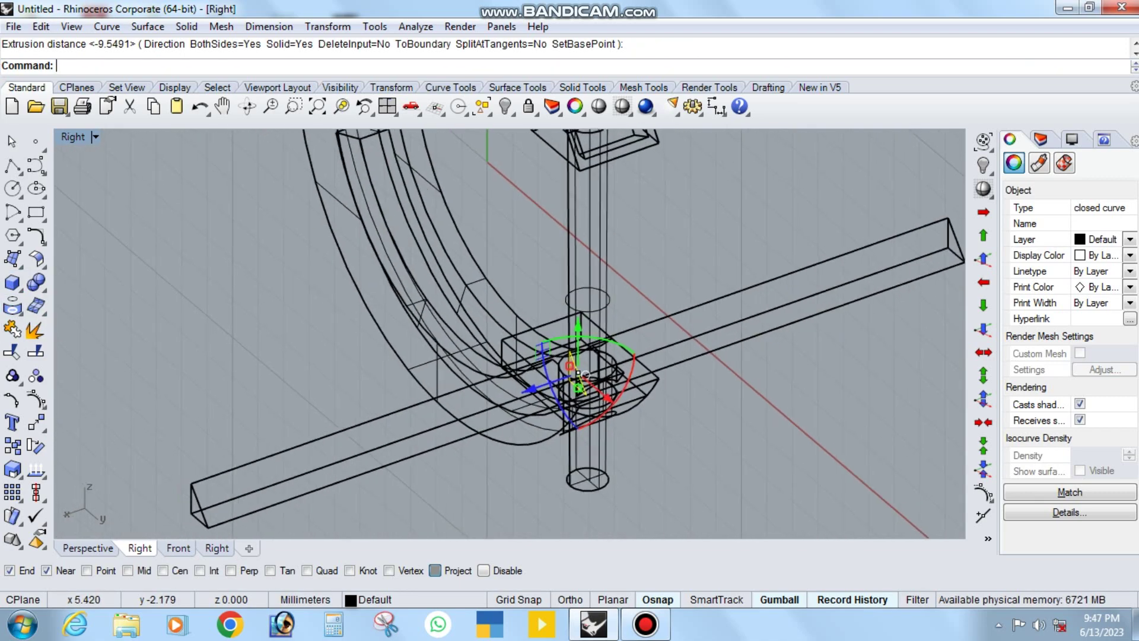
{"action": "scroll", "coordinate": [578, 373], "scroll_direction": "up", "scroll_amount": 5}
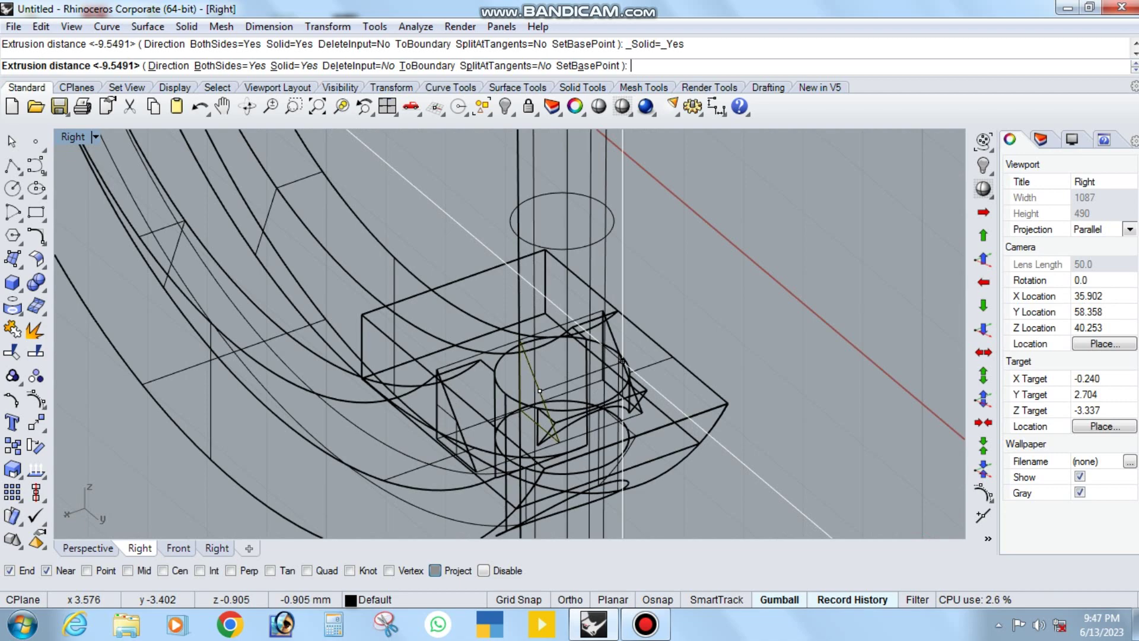
{"action": "key", "text": "Escape"}
{"action": "left_click", "coordinate": [800, 313]}
{"action": "mouse_move", "coordinate": [800, 313]}
{"action": "right_mouse_down"}
{"action": "mouse_move", "coordinate": [580, 349]}
{"action": "mouse_move", "coordinate": [571, 314]}
{"action": "mouse_move", "coordinate": [593, 333]}
{"action": "right_mouse_up"}
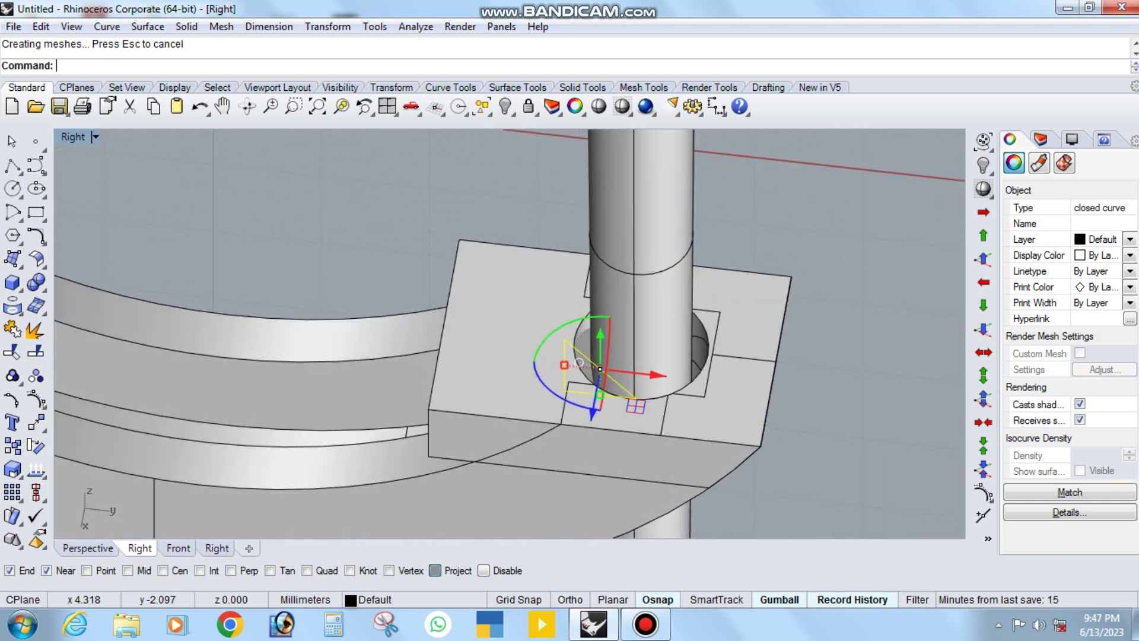
Step: Copy the wedge extrusion and Boolean-difference it from the pin
{"action": "key", "text": "Escape"}
{"action": "left_click", "coordinate": [614, 371]}
{"action": "left_click", "coordinate": [646, 417]}
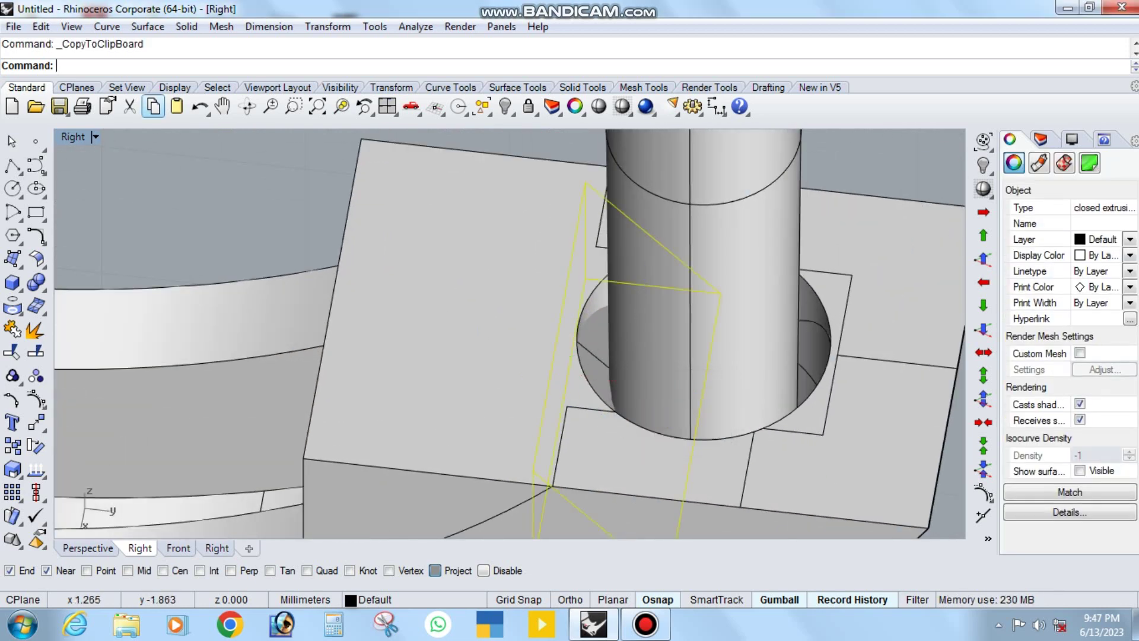
{"action": "key", "text": "Escape"}
{"action": "left_click", "coordinate": [36, 282]}
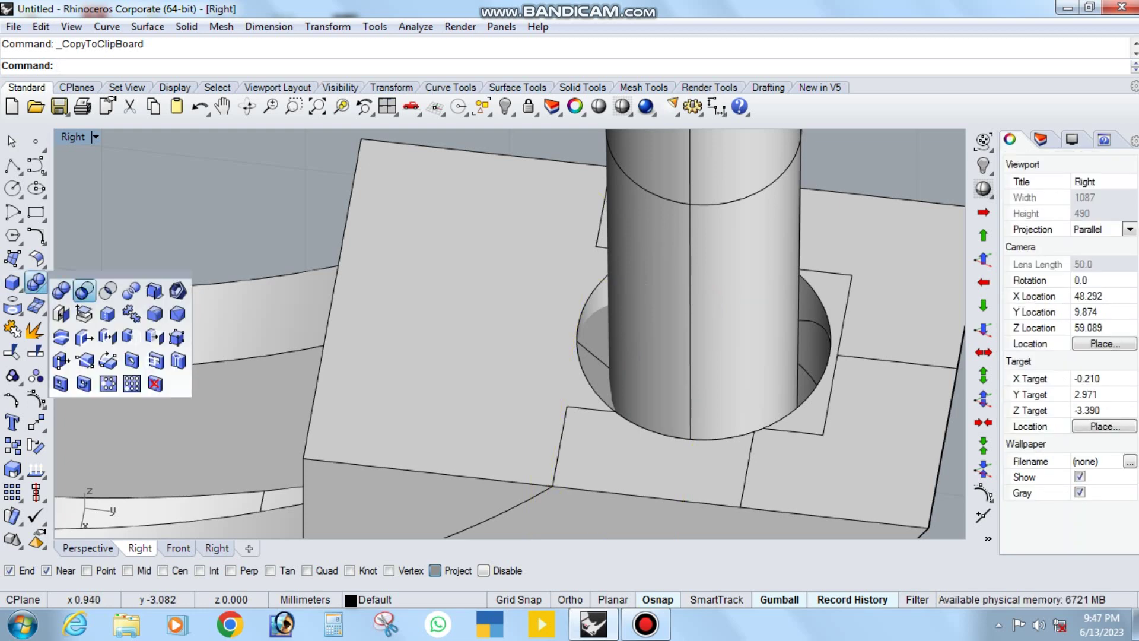
{"action": "left_click", "coordinate": [84, 290]}
{"action": "key", "text": "Return"}
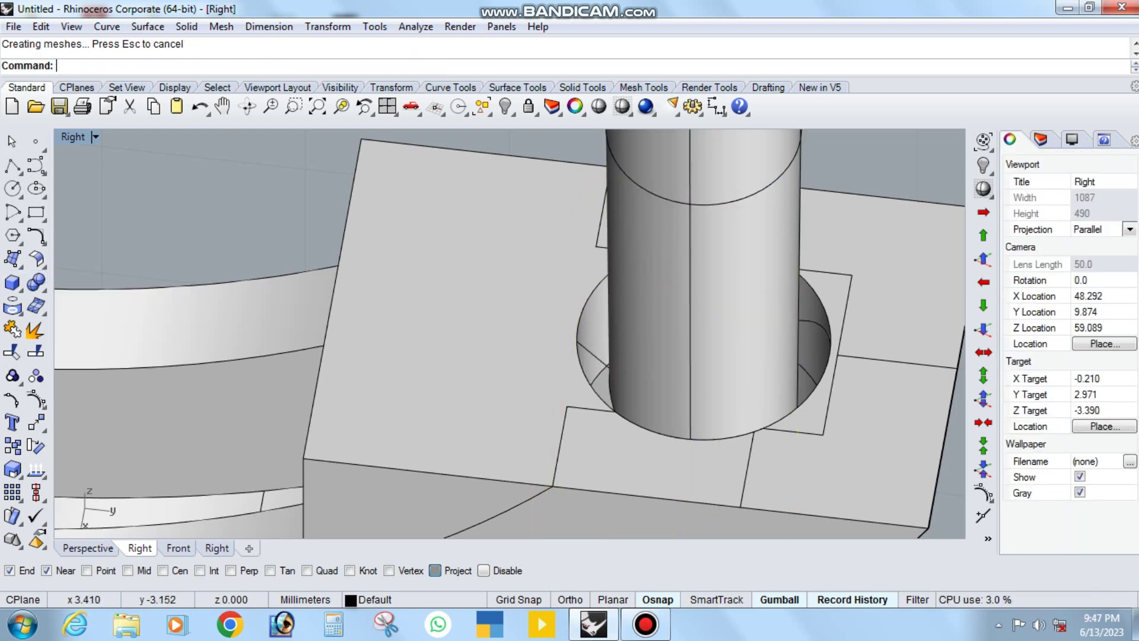
{"action": "right_click_drag", "start_coordinate": [511, 332], "coordinate": [593, 285], "text": "ctrl+shift"}
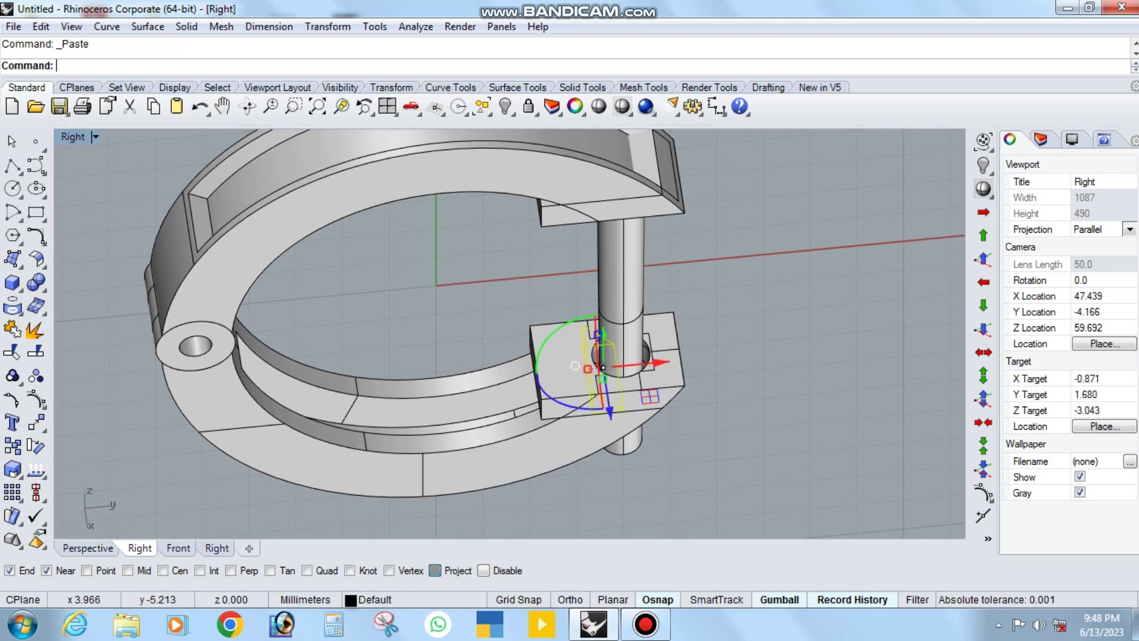
Step: Hide the hoop parts and delete the triangle outline
{"action": "right_click_drag", "start_coordinate": [575, 366], "coordinate": [573, 374], "text": "ctrl+shift"}
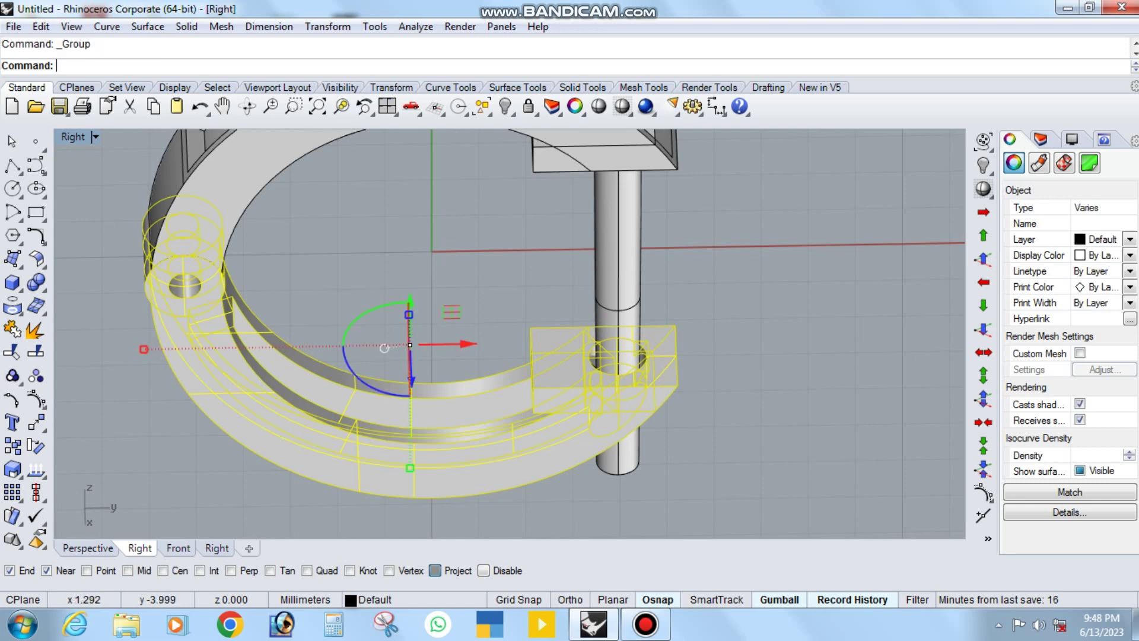
{"action": "scroll", "coordinate": [384, 349], "scroll_direction": "down", "scroll_amount": 3}
{"action": "key", "text": "ctrl+h"}
{"action": "right_click_drag", "start_coordinate": [384, 348], "coordinate": [451, 333], "text": "ctrl+shift"}
{"action": "scroll", "coordinate": [569, 344], "scroll_direction": "up", "scroll_amount": 5}
{"action": "right_click_drag", "start_coordinate": [569, 344], "coordinate": [599, 344], "text": "ctrl+shift"}
{"action": "left_click", "coordinate": [509, 332]}
{"action": "key", "text": "Delete"}
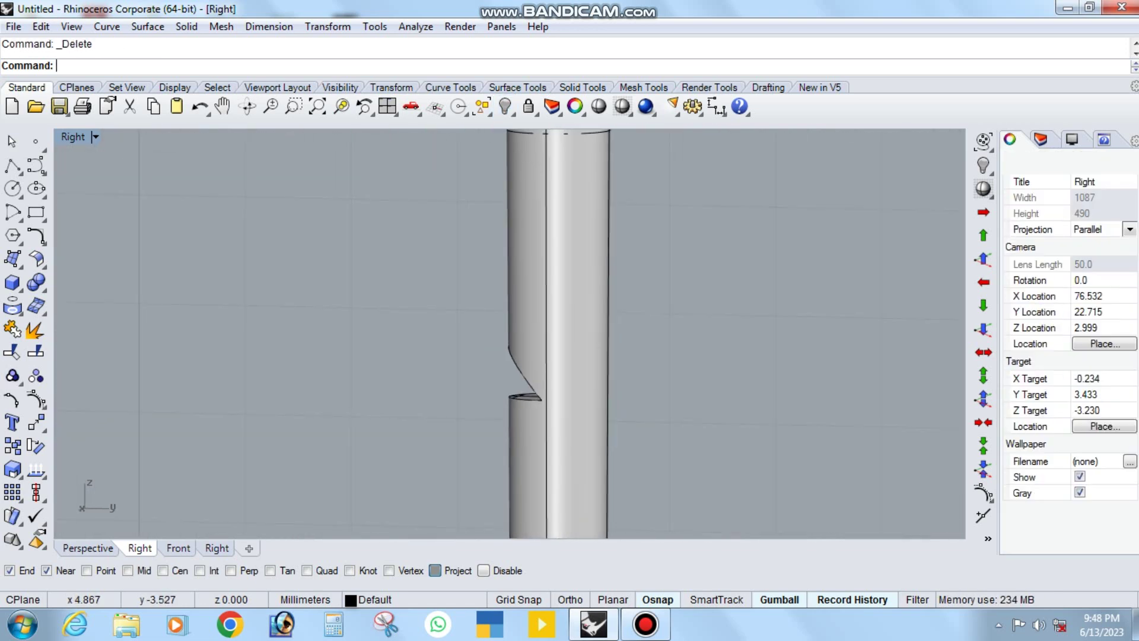
Step: Round off the pin's lower end with an edge fillet
{"action": "scroll", "coordinate": [603, 295], "scroll_direction": "down", "scroll_amount": 4}
{"action": "left_click", "coordinate": [43, 289]}
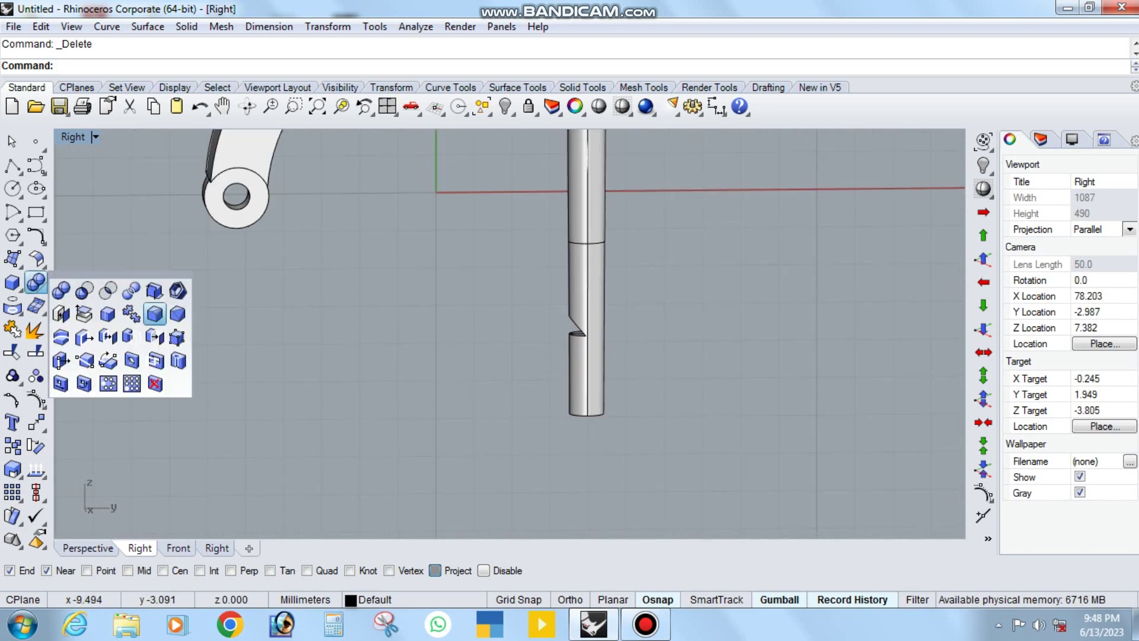
{"action": "left_click", "coordinate": [155, 313]}
{"action": "right_click_drag", "start_coordinate": [581, 273], "coordinate": [578, 278], "text": "ctrl+shift"}
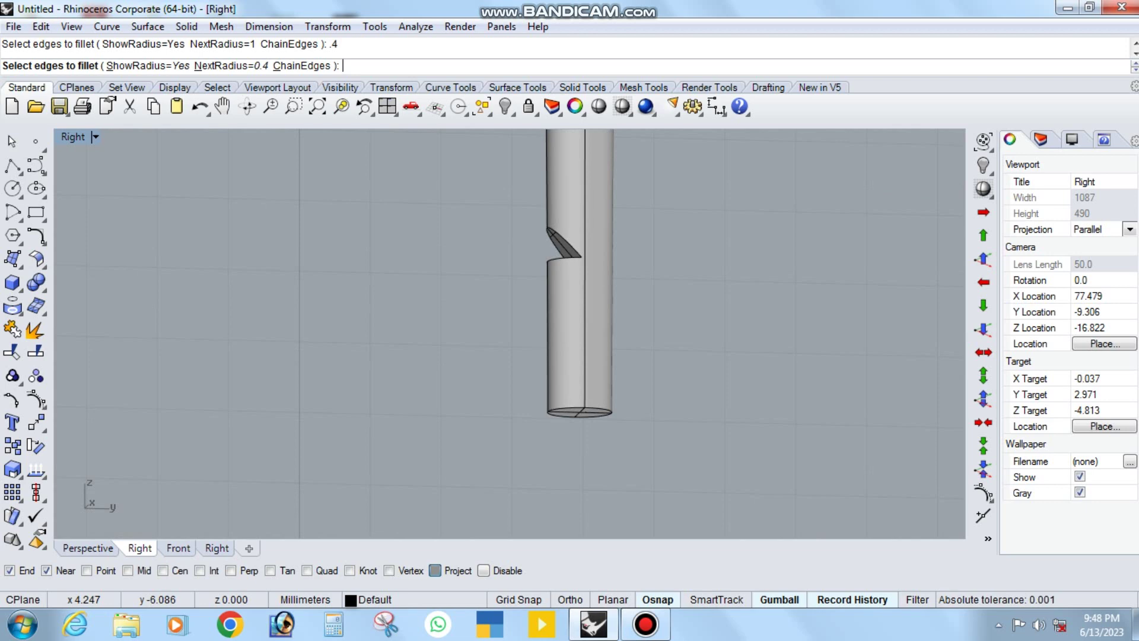
{"action": "key", "text": "Return"}
{"action": "scroll", "coordinate": [581, 385], "scroll_direction": "down", "scroll_amount": 3}
{"action": "mouse_move", "coordinate": [581, 386]}
{"action": "right_mouse_down", "text": "ctrl+shift"}
{"action": "mouse_move", "coordinate": [566, 347]}
{"action": "mouse_move", "coordinate": [332, 307]}
{"action": "right_mouse_up", "text": "ctrl+shift"}
{"action": "scroll", "coordinate": [566, 347], "scroll_direction": "up", "scroll_amount": 5}
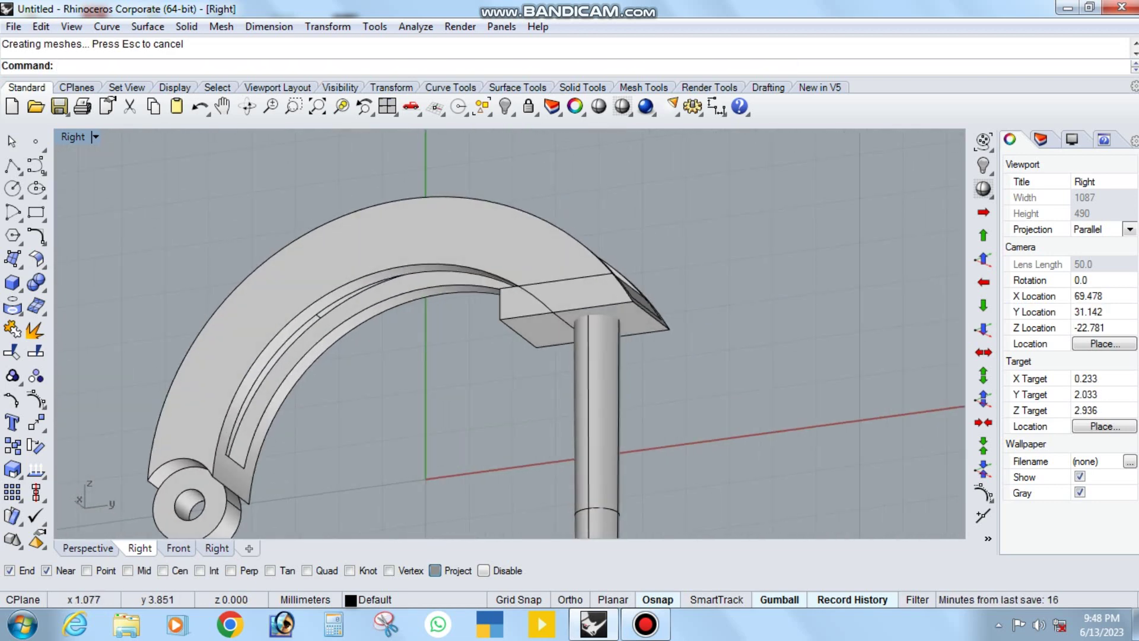
Step: Fillet the upper hoop half's outer curved edge with radius 0.25
{"action": "left_click", "coordinate": [39, 286]}
{"action": "left_click", "coordinate": [154, 313]}
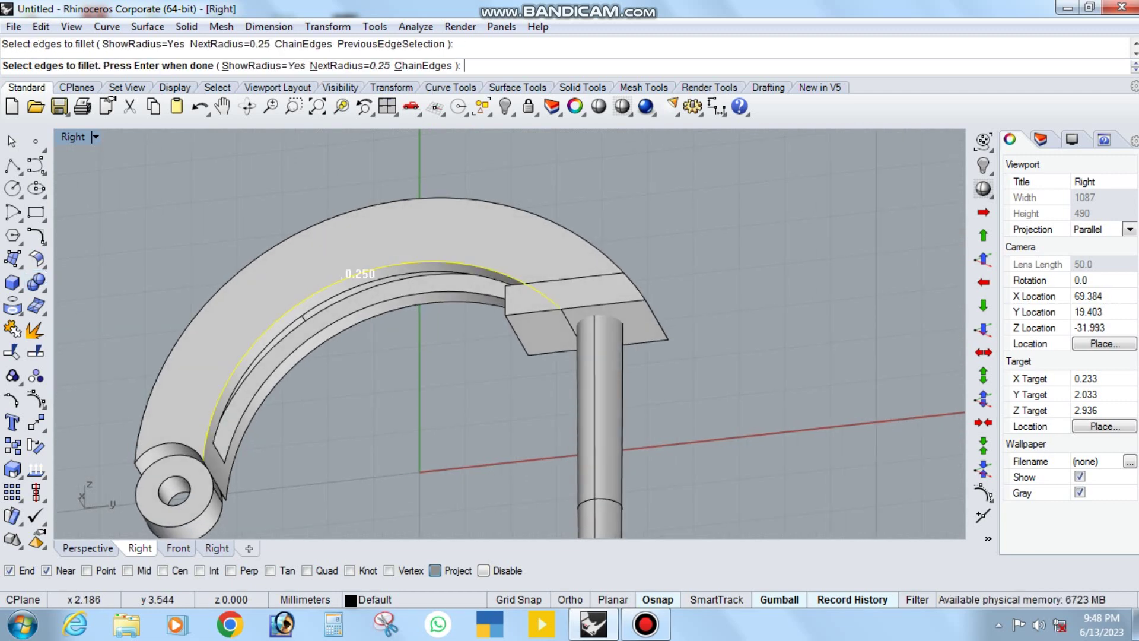
{"action": "key", "text": "Return"}
{"action": "key", "text": "Return"}
{"action": "right_click_drag", "start_coordinate": [415, 356], "coordinate": [403, 332], "text": "ctrl+shift"}
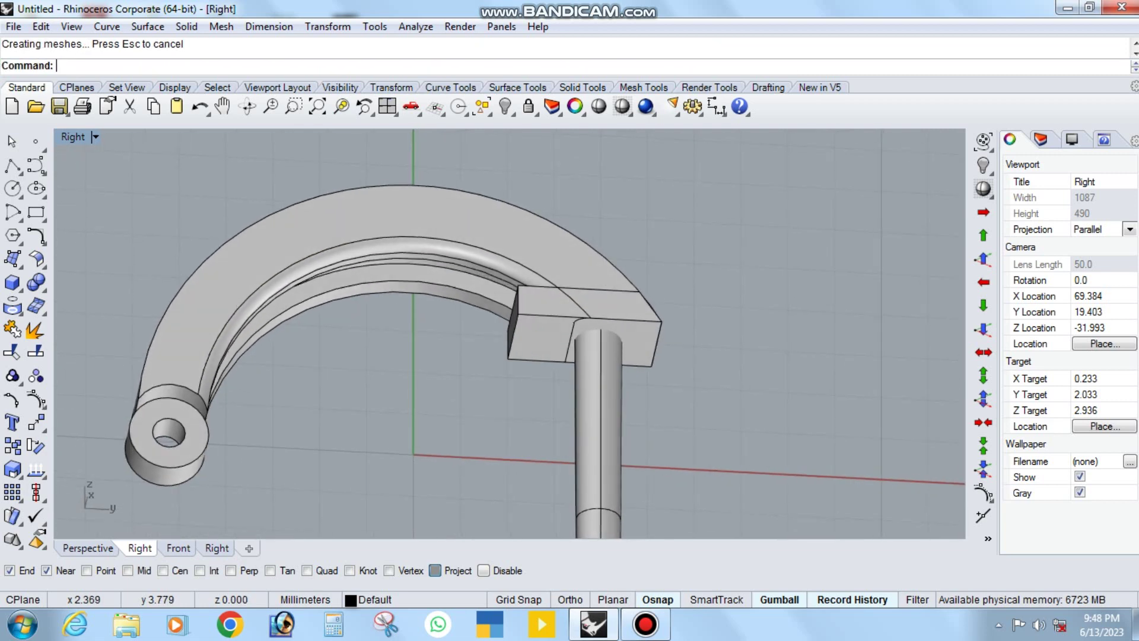
{"action": "key", "text": "Return"}
{"action": "key", "text": "Return"}
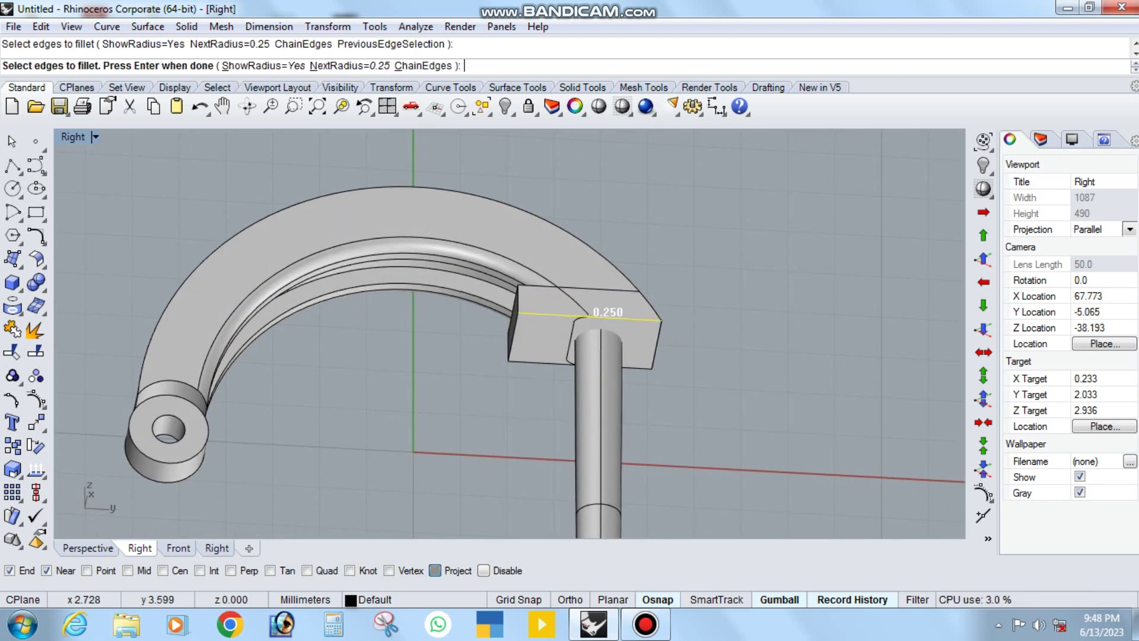
{"action": "key", "text": "Return"}
{"action": "key", "text": "Return"}
Step: Fillet the end-block edges at 0.25 and select every part of the earring
{"action": "key", "text": "Return"}
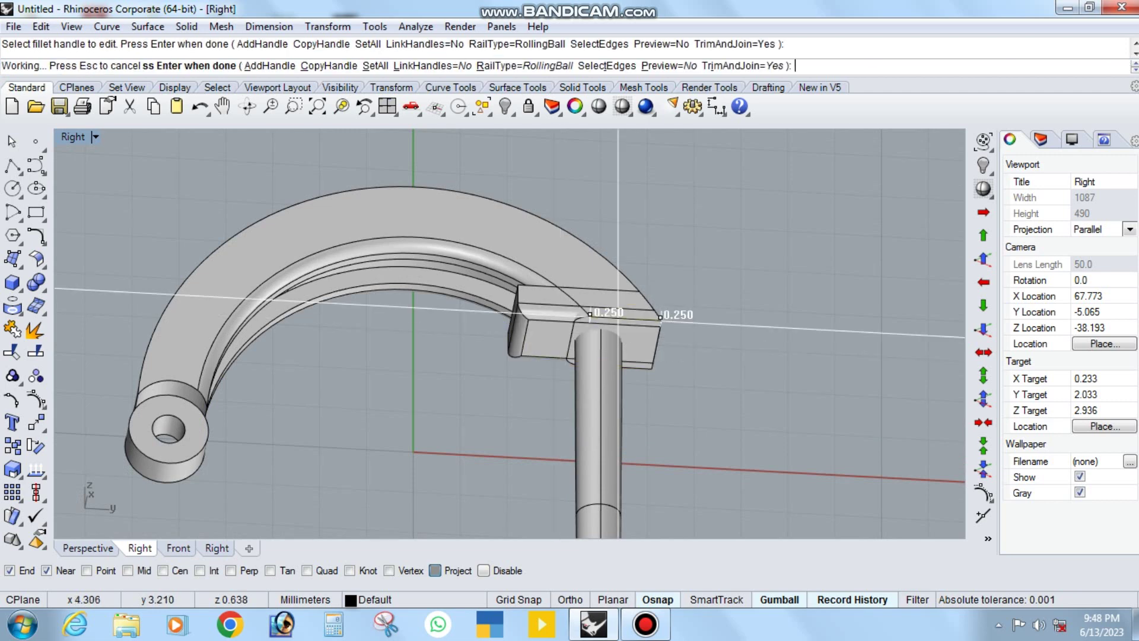
{"action": "key", "text": "Return"}
{"action": "right_click_drag", "start_coordinate": [593, 356], "coordinate": [581, 332], "text": "ctrl+shift"}
{"action": "key", "text": "Return"}
{"action": "left_click", "coordinate": [625, 357]}
{"action": "key", "text": "Return"}
{"action": "key", "text": "Return"}
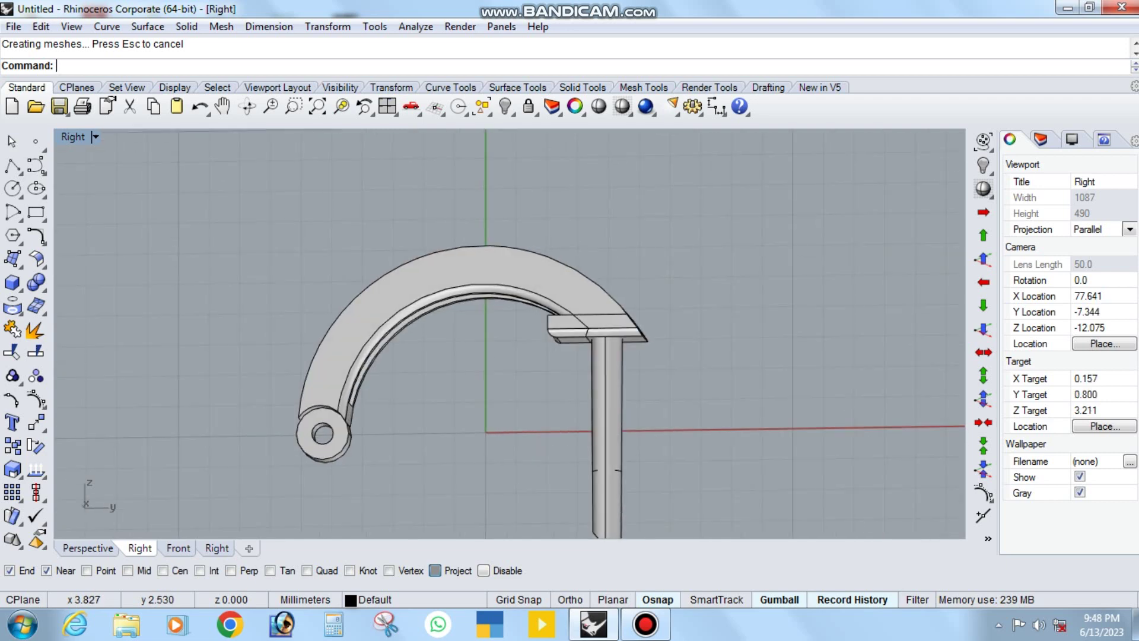
{"action": "scroll", "coordinate": [593, 304], "scroll_direction": "down", "scroll_amount": 3}
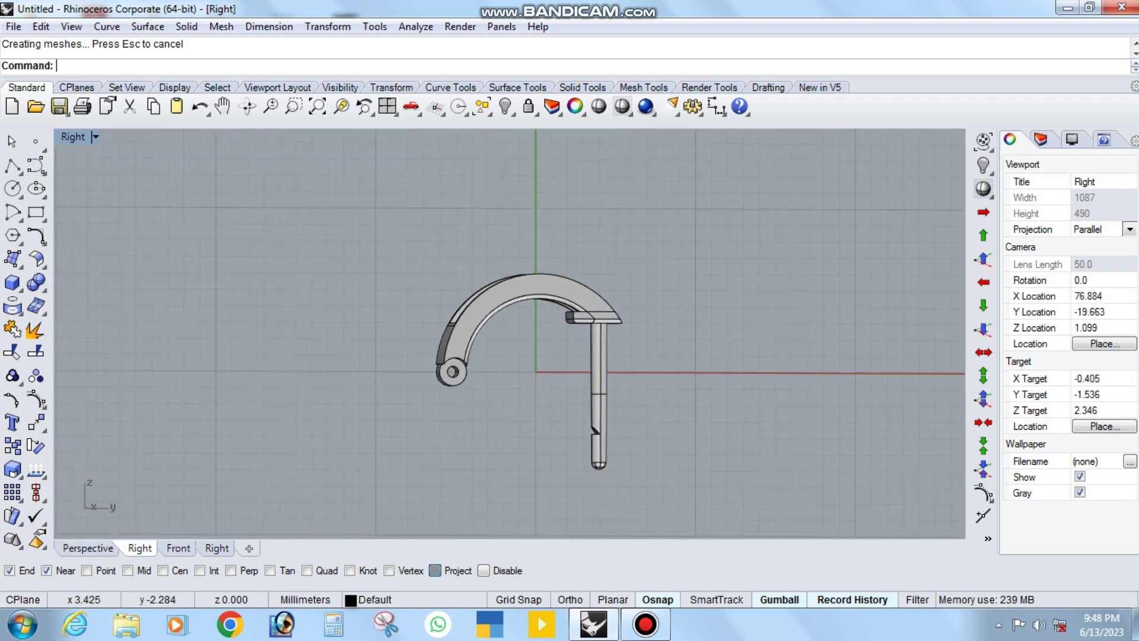
{"action": "left_click", "coordinate": [598, 356]}
{"action": "key", "text": "ctrl+a"}
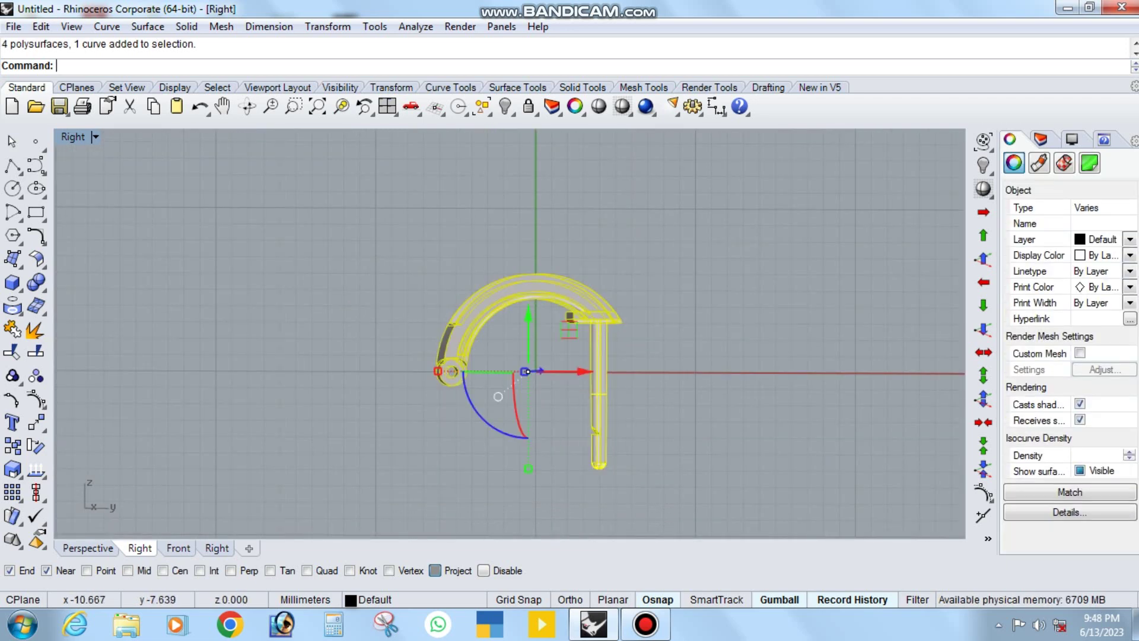
Step: Swap hidden objects so only the lower hoop half shows
{"action": "key", "text": "Escape"}
{"action": "left_click", "coordinate": [505, 106]}
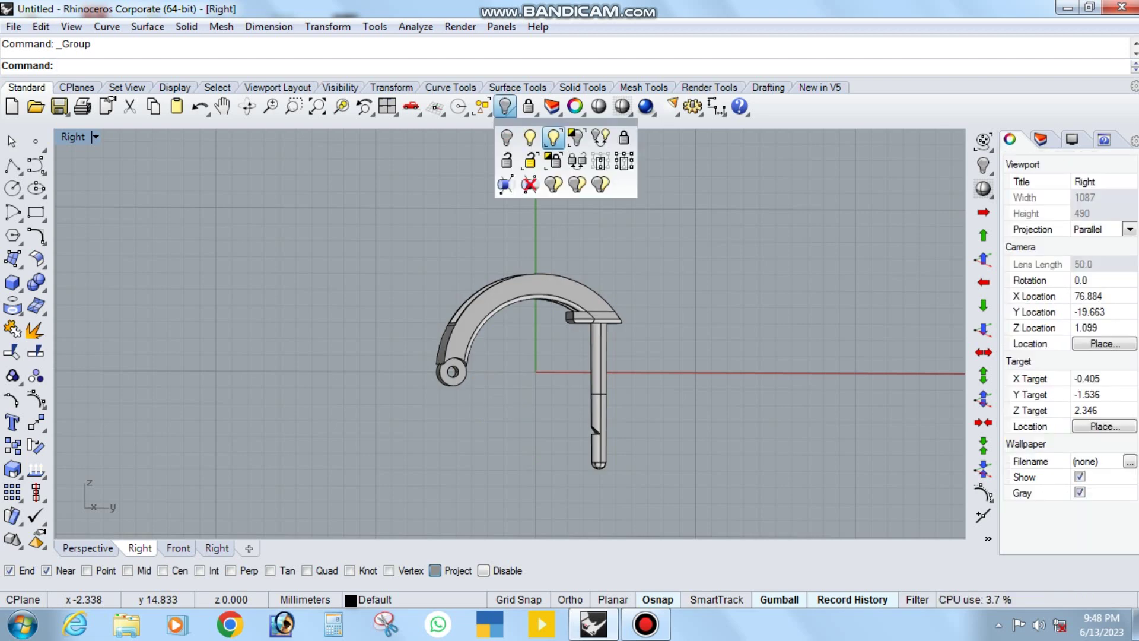
{"action": "left_click", "coordinate": [600, 137]}
{"action": "right_click_drag", "start_coordinate": [600, 178], "coordinate": [683, 225], "text": "ctrl+shift"}
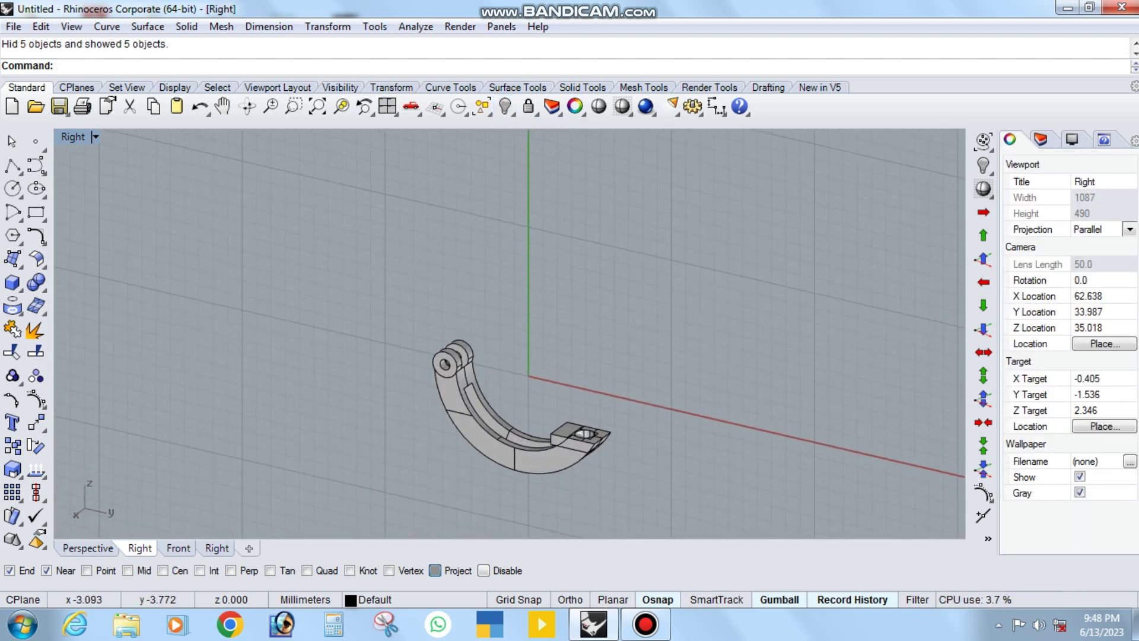
Step: Fillet the lower half's inner groove edge with a 0.25 radius
{"action": "left_click", "coordinate": [35, 283]}
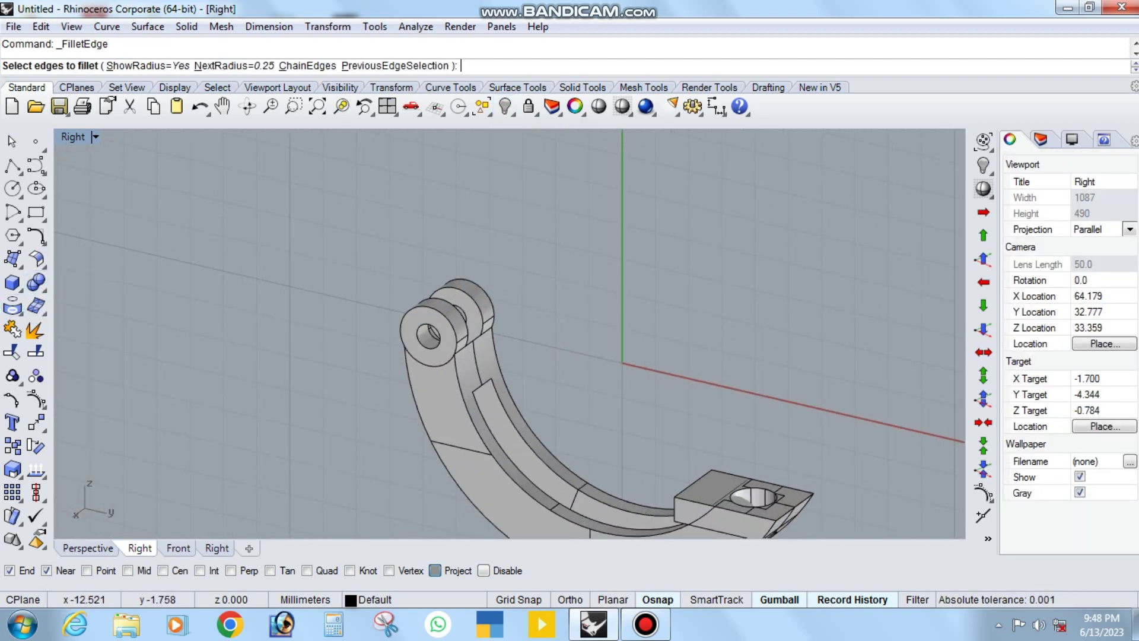
{"action": "left_click", "coordinate": [469, 415]}
{"action": "key", "text": "Return"}
{"action": "key", "text": "Return"}
{"action": "right_click_drag", "start_coordinate": [510, 332], "coordinate": [570, 356], "text": "ctrl+shift"}
{"action": "scroll", "coordinate": [510, 332], "scroll_direction": "up", "scroll_amount": 3}
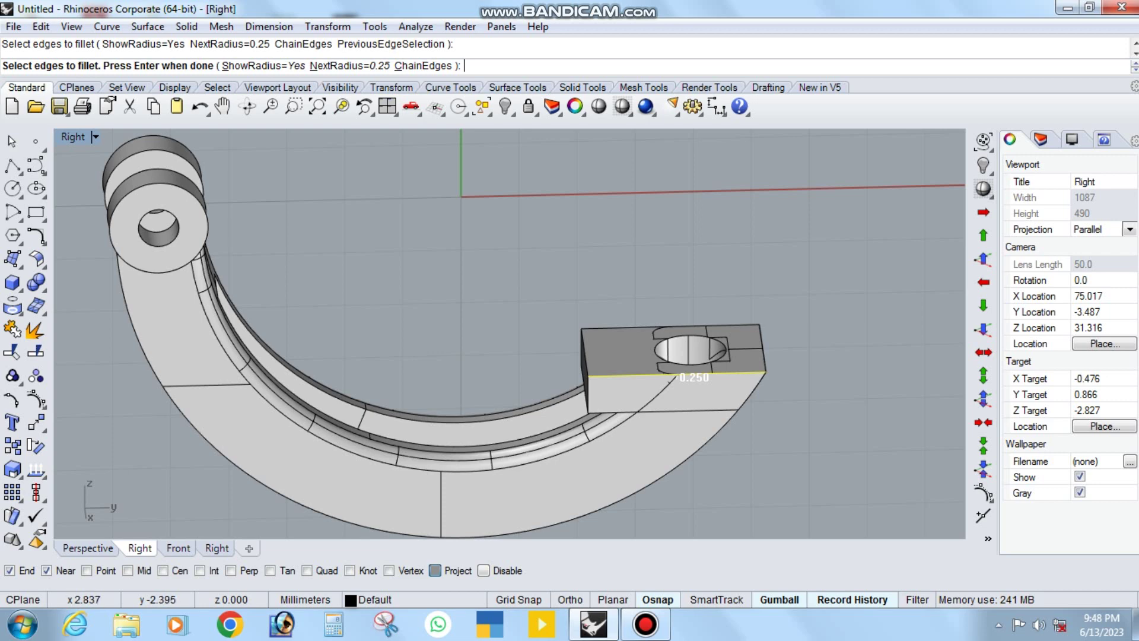
{"action": "key", "text": "Return"}
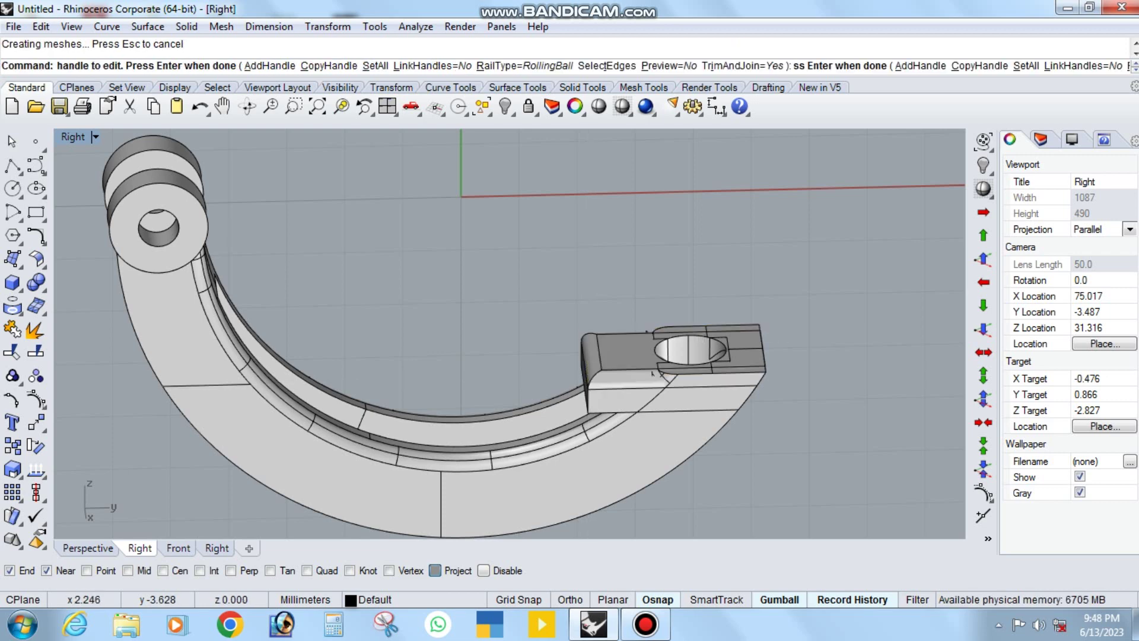
Step: Fillet the clasp block's top front edge at 0.25 and switch to Shaded display
{"action": "key", "text": "Return"}
{"action": "key", "text": "Return"}
{"action": "scroll", "coordinate": [617, 358], "scroll_direction": "up", "scroll_amount": 3}
{"action": "left_click", "coordinate": [617, 358]}
{"action": "key", "text": "Return"}
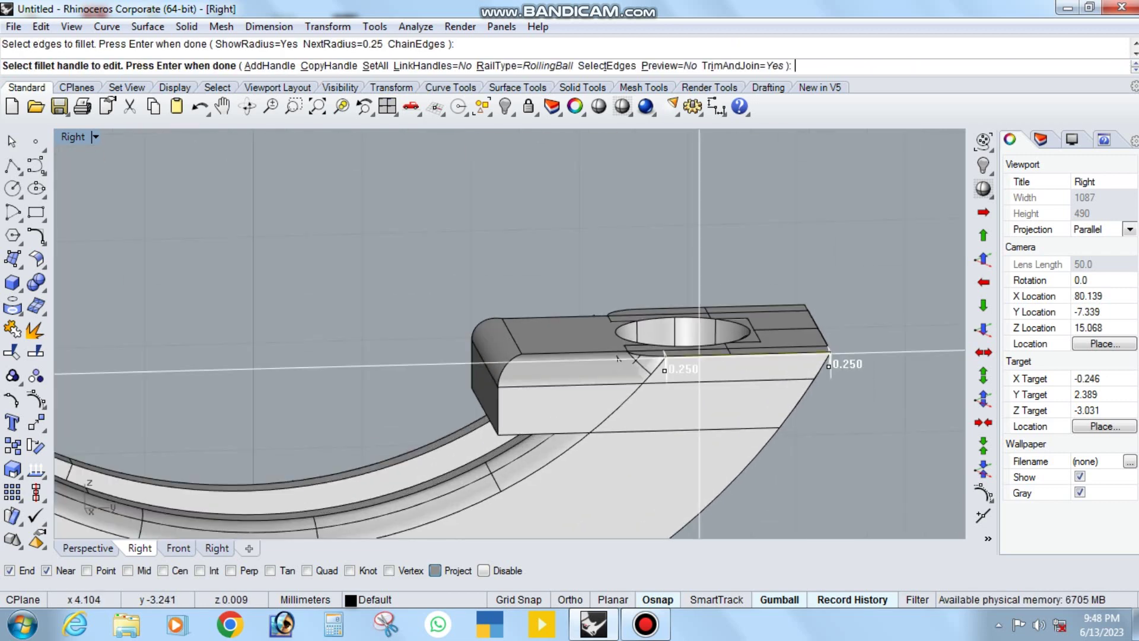
{"action": "key", "text": "Return"}
{"action": "key", "text": "Return"}
{"action": "mouse_move", "coordinate": [617, 358]}
{"action": "right_mouse_down", "text": "ctrl+shift"}
{"action": "mouse_move", "coordinate": [612, 399]}
{"action": "mouse_move", "coordinate": [439, 308]}
{"action": "mouse_move", "coordinate": [438, 284]}
{"action": "mouse_move", "coordinate": [438, 344]}
{"action": "mouse_move", "coordinate": [409, 302]}
{"action": "mouse_move", "coordinate": [439, 338]}
{"action": "mouse_move", "coordinate": [486, 273]}
{"action": "right_mouse_up", "text": "ctrl+shift"}
{"action": "key", "text": "Return"}
{"action": "scroll", "coordinate": [612, 399], "scroll_direction": "down", "scroll_amount": 3}
{"action": "scroll", "coordinate": [533, 355], "scroll_direction": "up", "scroll_amount": 3}
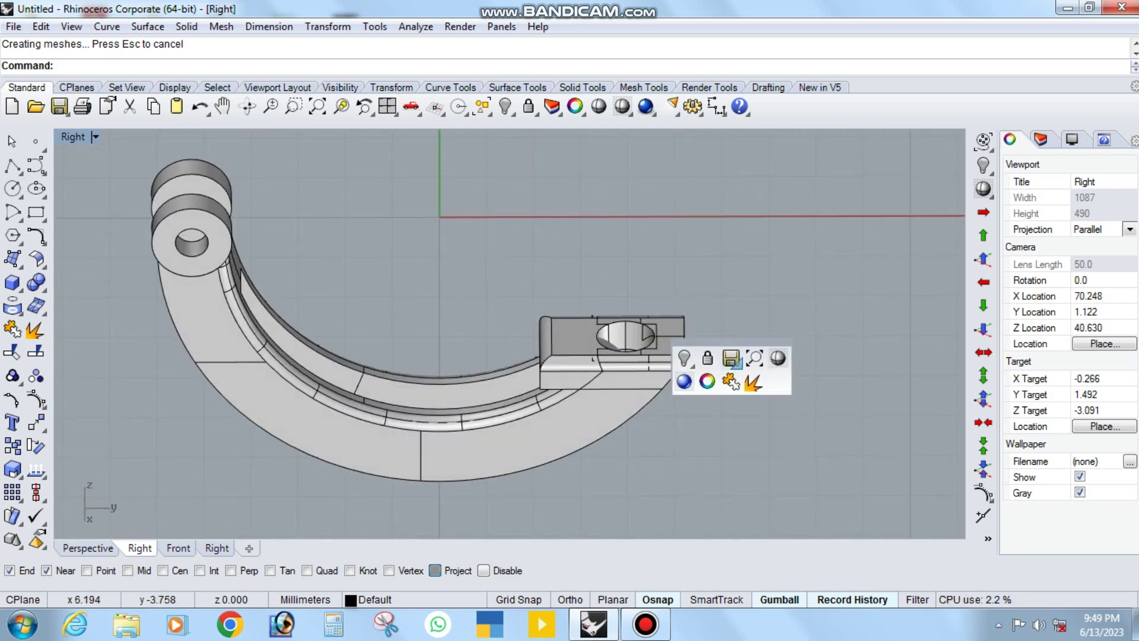
{"action": "left_click", "coordinate": [778, 357]}
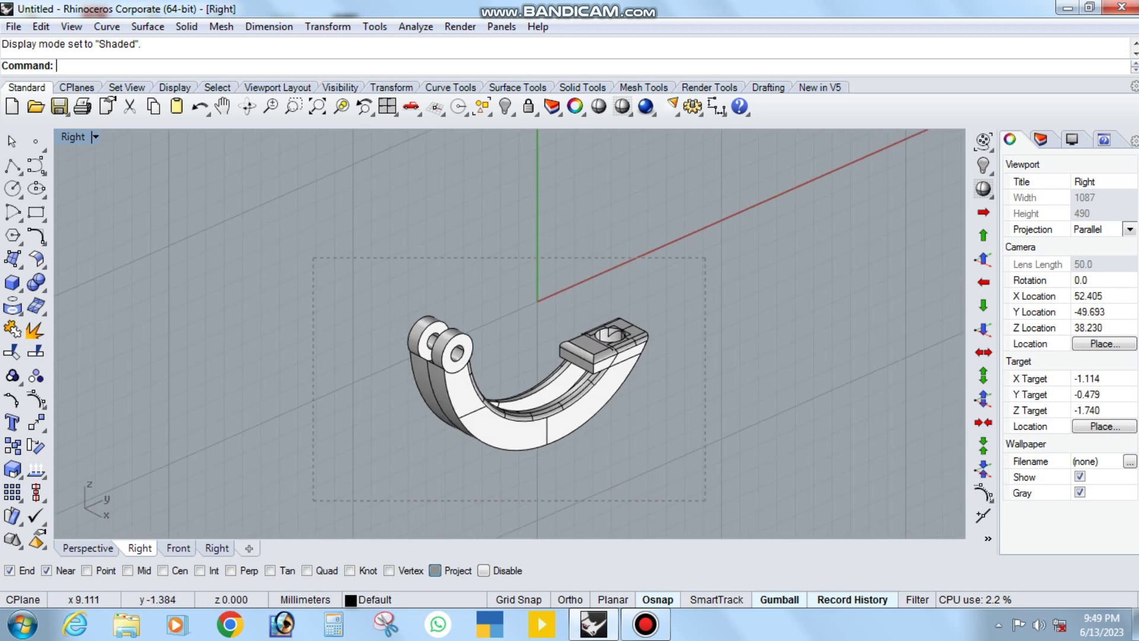
Step: Reveal the hidden upper hoop parts alongside the lower half and switch to the side view
{"action": "left_click_drag", "start_coordinate": [705, 500], "coordinate": [313, 258]}
{"action": "key", "text": "Escape"}
{"action": "right_click", "coordinate": [505, 106]}
{"action": "key", "text": "Left"}
{"action": "key", "text": "Left"}
{"action": "key", "text": "Left"}
{"action": "key", "text": "Left"}
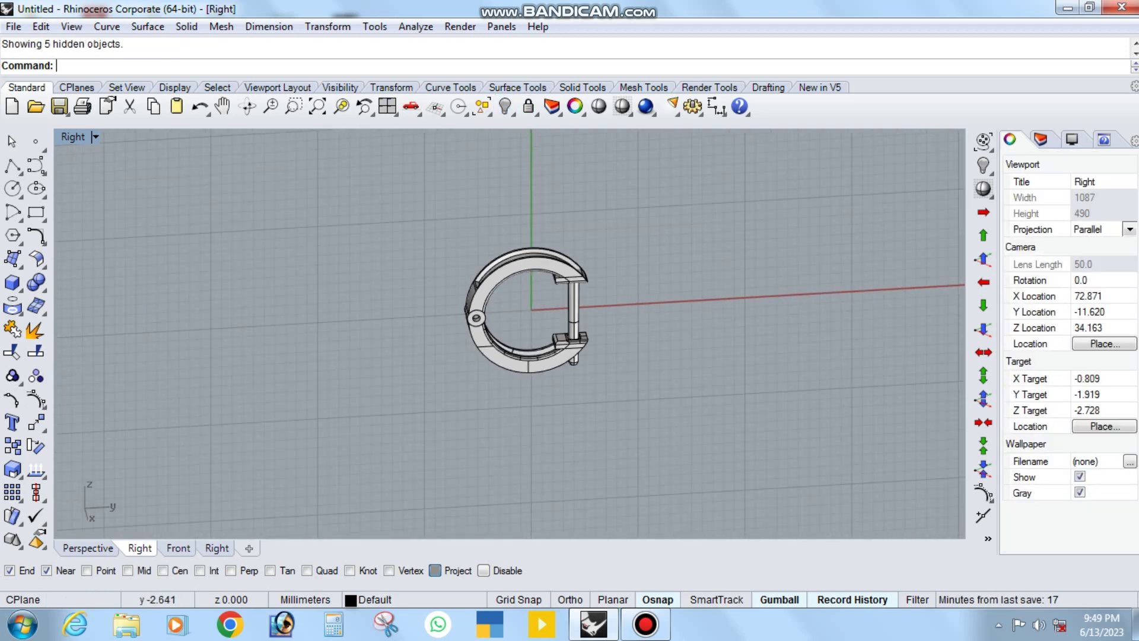
{"action": "key", "text": "ctrl+a"}
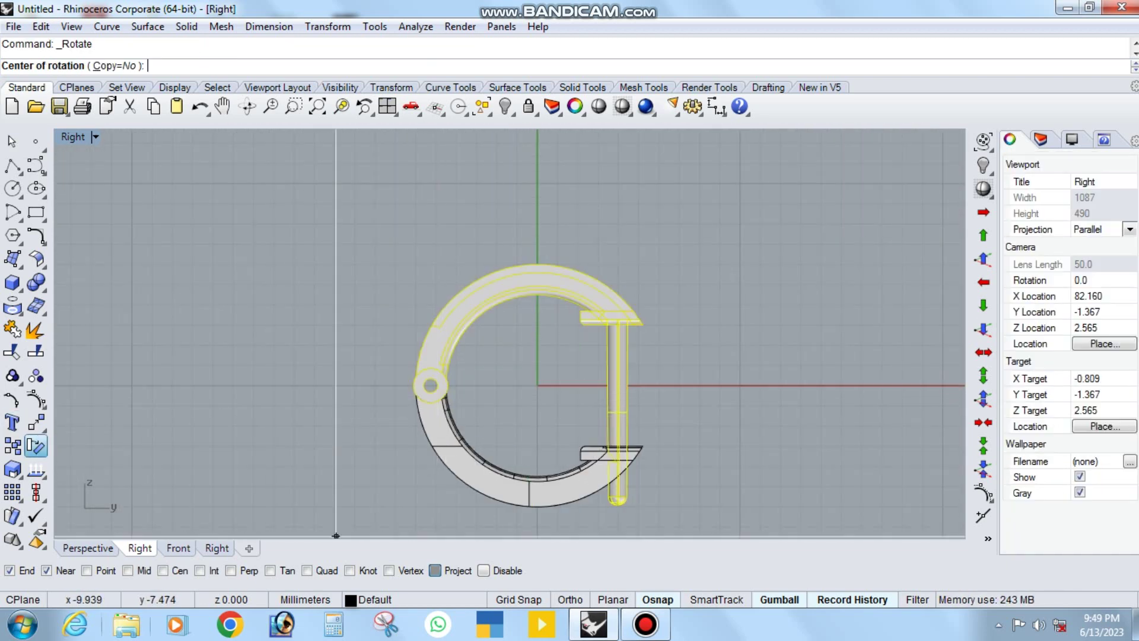
Step: Rotate the upper half about the hinge centre into the closed position
{"action": "left_click", "coordinate": [751, 492]}
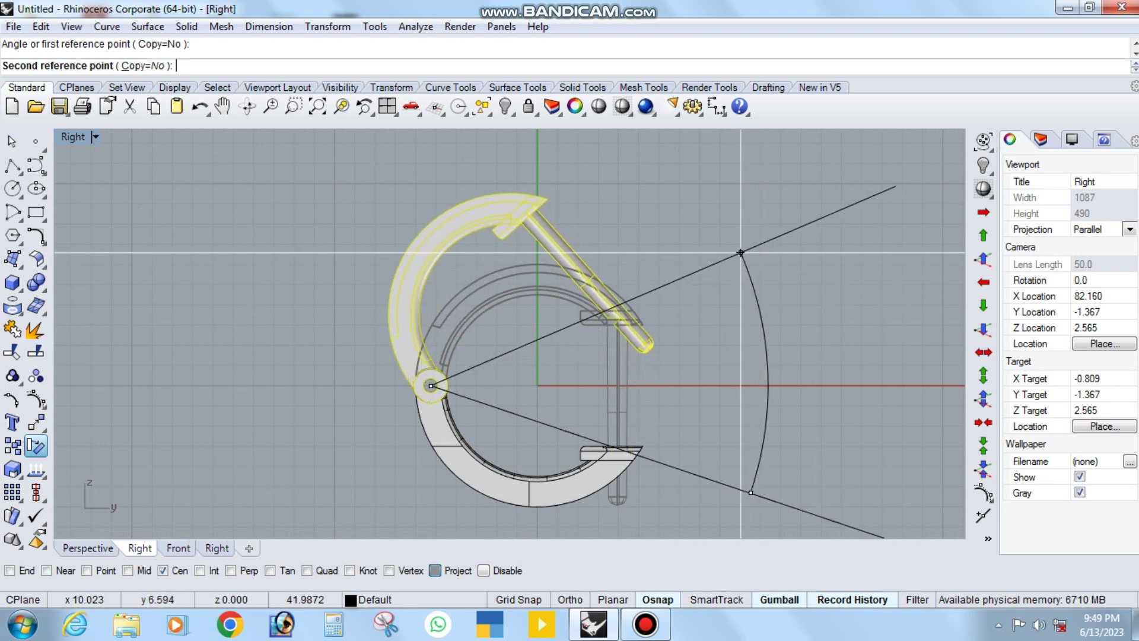
{"action": "left_click", "coordinate": [767, 364]}
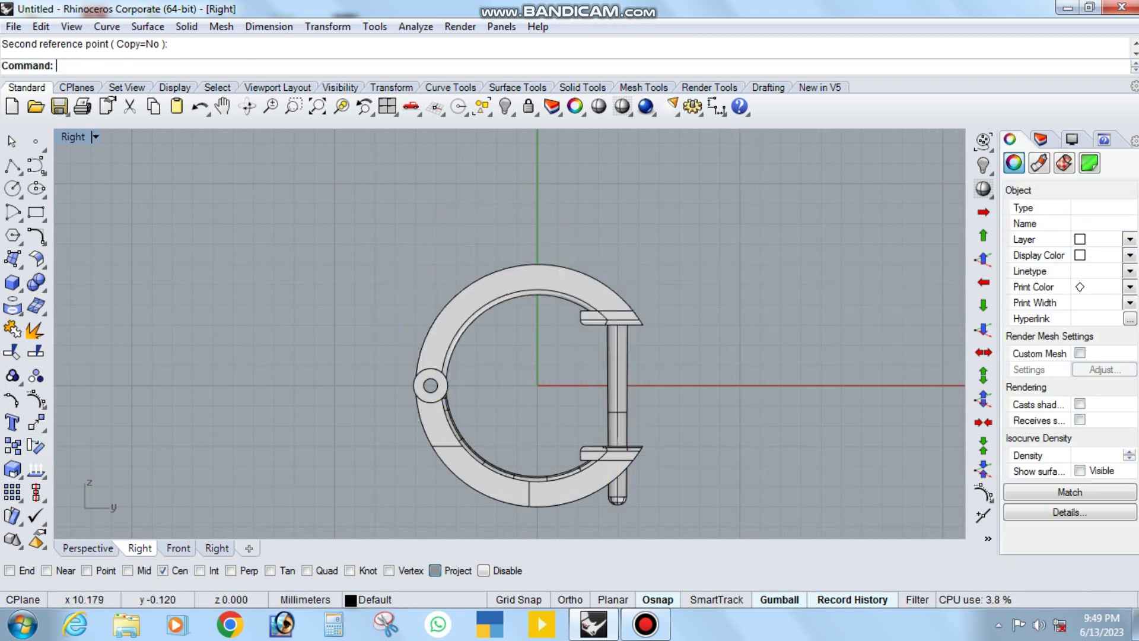
{"action": "key", "text": "Left"}
{"action": "key", "text": "Left"}
{"action": "key", "text": "Left"}
{"action": "key", "text": "Left"}
{"action": "key", "text": "Left"}
{"action": "key", "text": "Left"}
{"action": "key", "text": "Left"}
{"action": "key", "text": "Up"}
{"action": "key", "text": "Up"}
{"action": "key", "text": "Up"}
{"action": "key", "text": "Left"}
{"action": "key", "text": "Left"}
{"action": "key", "text": "Left"}
{"action": "key", "text": "Left"}
{"action": "key", "text": "Left"}
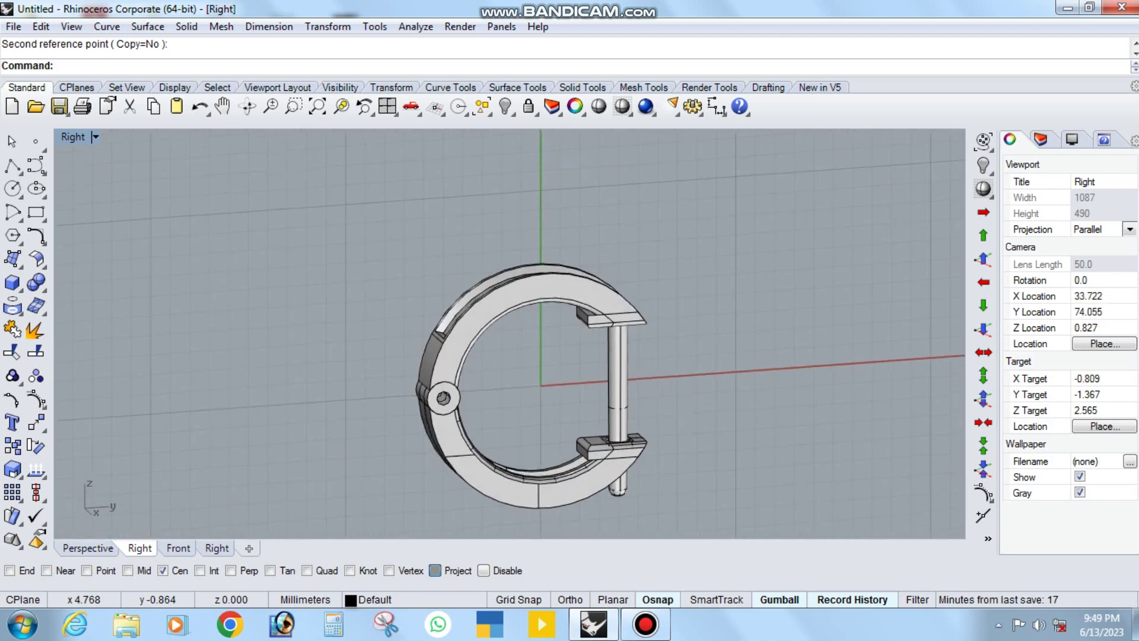
{"action": "key", "text": "ctrl+F1"}
{"action": "key", "text": "ctrl+a"}
{"action": "key", "text": "Left"}
{"action": "key", "text": "Left"}
{"action": "key", "text": "Left"}
{"action": "key", "text": "Down"}
{"action": "key", "text": "Down"}
{"action": "key", "text": "Down"}
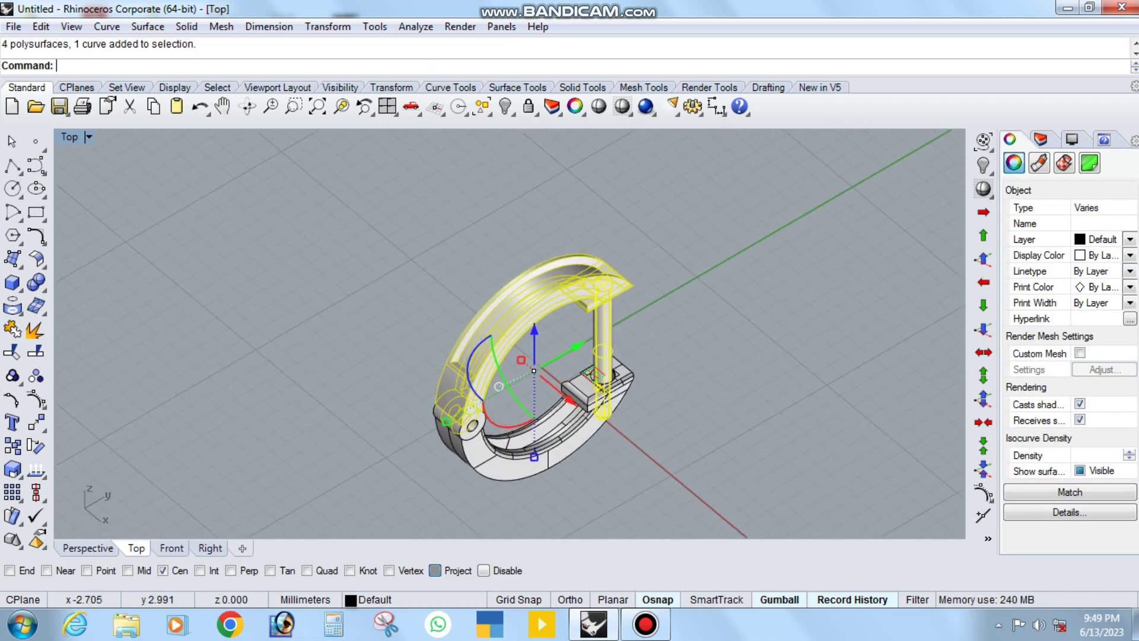
Step: Return to the top view and dismiss the save prompt without saving
{"action": "left_click", "coordinate": [571, 401]}
{"action": "key", "text": "Down"}
{"action": "key", "text": "Down"}
{"action": "key", "text": "Down"}
{"action": "key", "text": "Escape"}
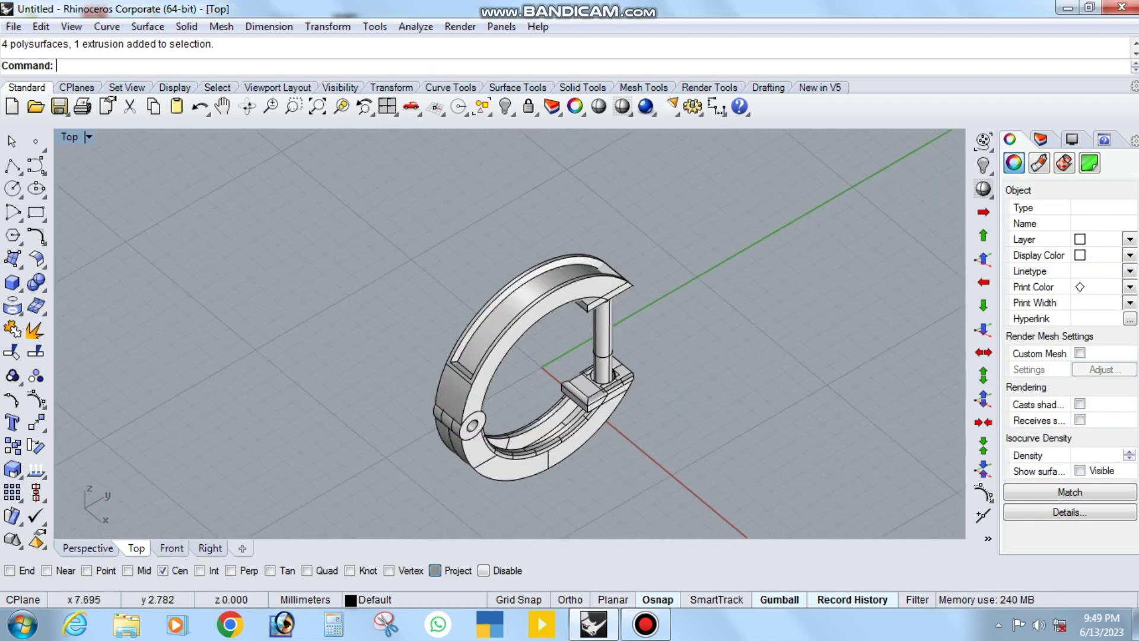
{"action": "key", "text": "Left"}
{"action": "key", "text": "Left"}
{"action": "key", "text": "Up"}
{"action": "key", "text": "Up"}
{"action": "key", "text": "ctrl+F1"}
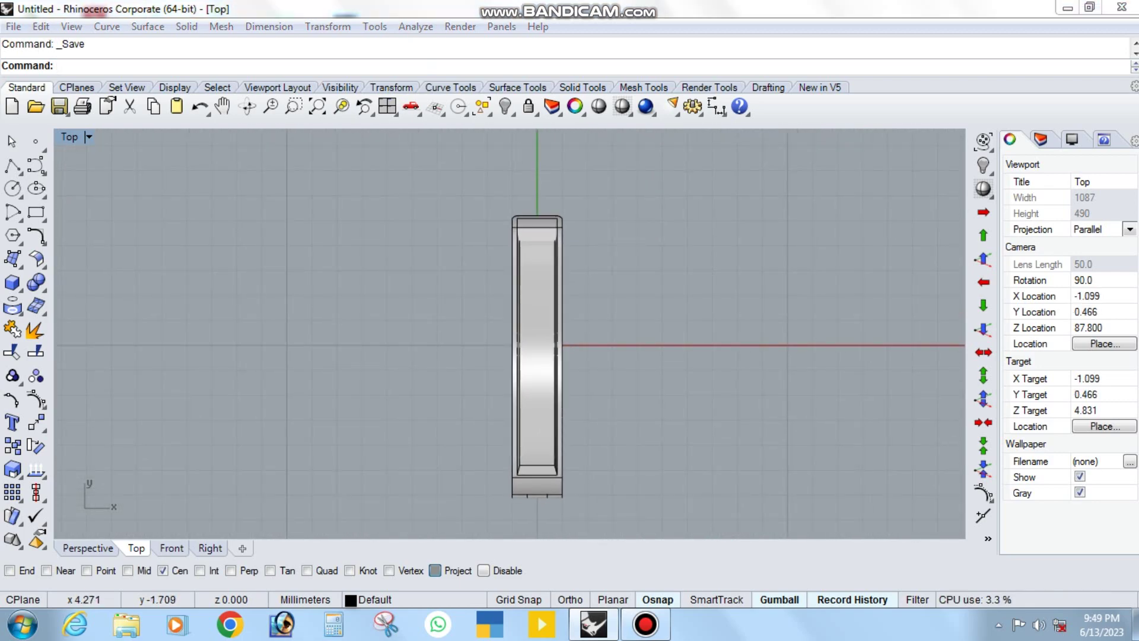
{"action": "key", "text": "Escape"}
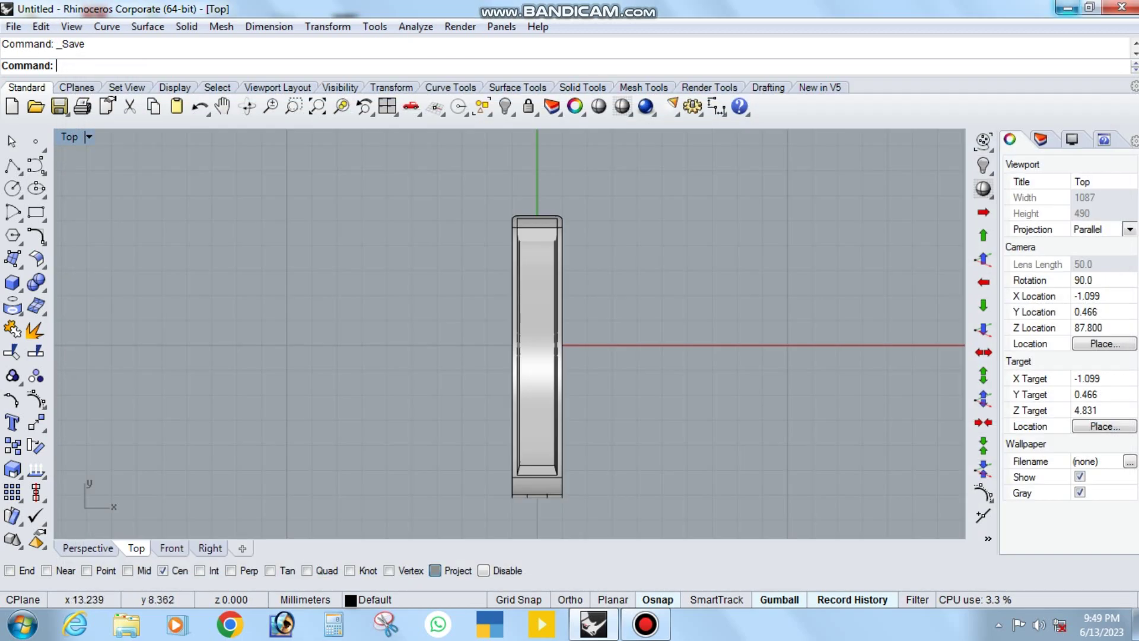
Step: Open soner dimon 001.3dm from the Coled folder
{"action": "key", "text": "super+d"}
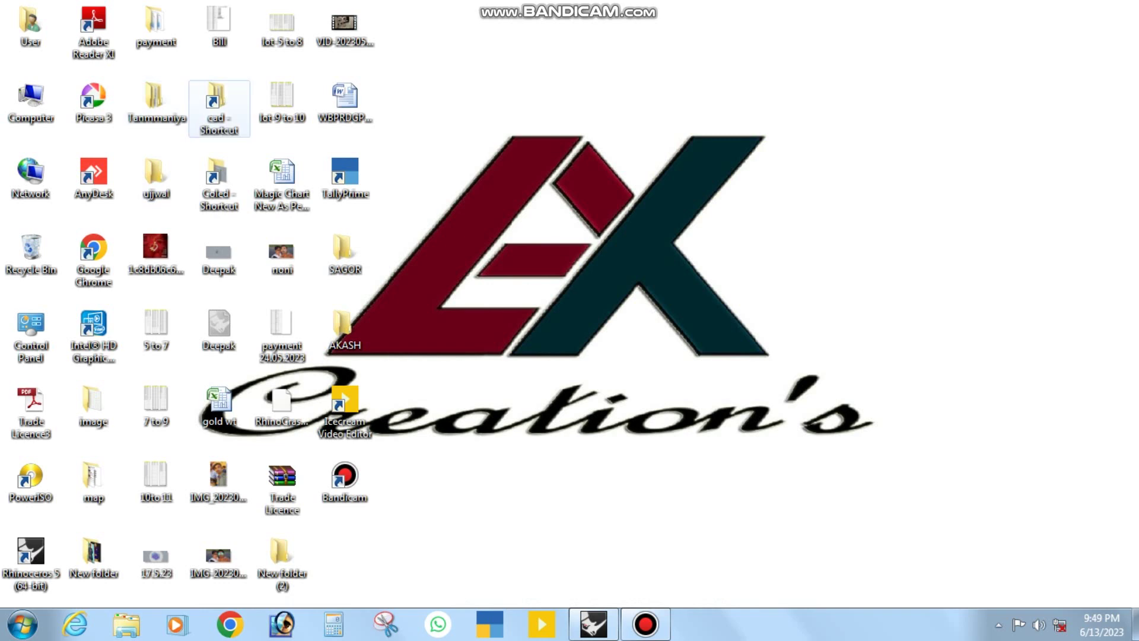
{"action": "double_click", "coordinate": [219, 178]}
{"action": "scroll", "coordinate": [379, 380], "scroll_direction": "down", "scroll_amount": 4}
{"action": "scroll", "coordinate": [379, 380], "scroll_direction": "down", "scroll_amount": 4}
{"action": "left_click", "coordinate": [379, 284]}
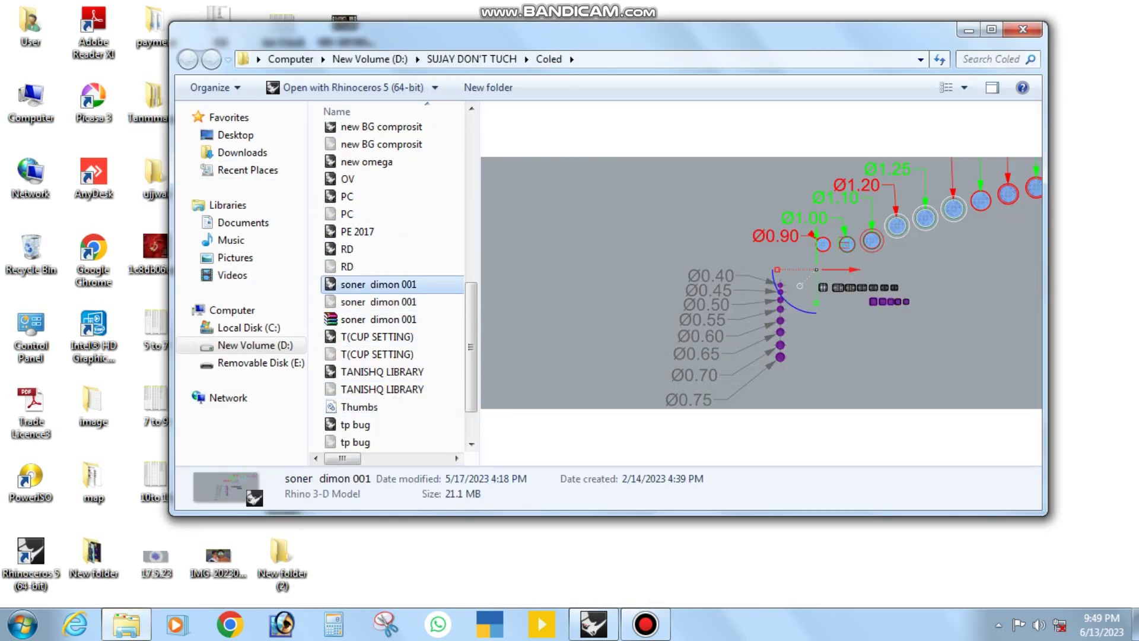
{"action": "key", "text": "Return"}
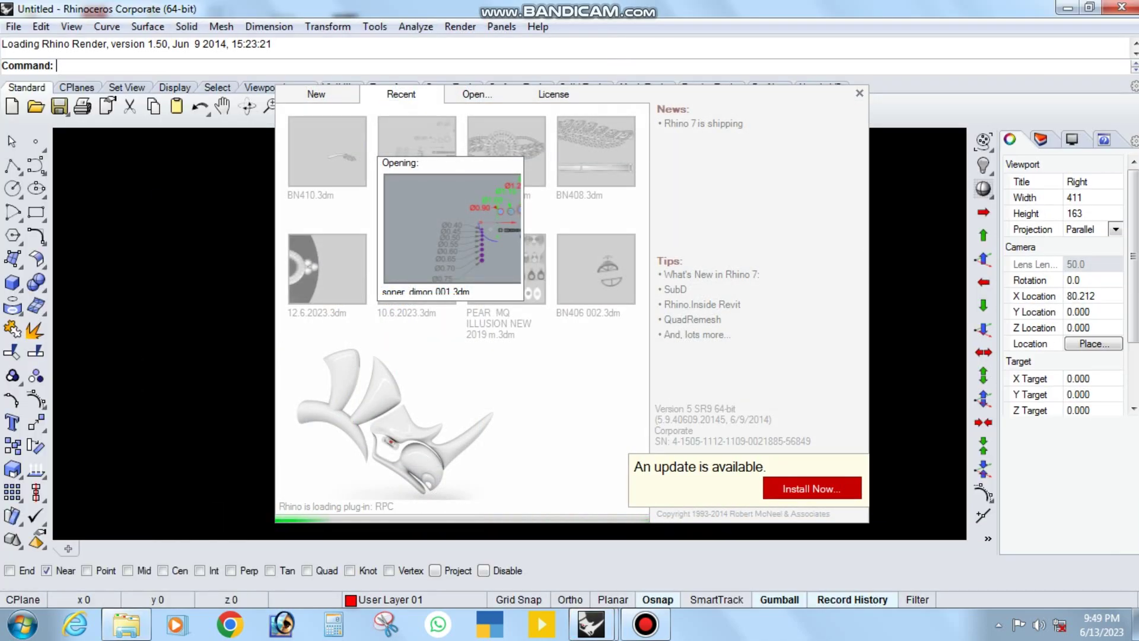
Step: Select the gem blocks and purple prong spheres in soner dimon 001 and copy them
{"action": "scroll", "coordinate": [651, 274], "scroll_direction": "up", "scroll_amount": 3}
{"action": "scroll", "coordinate": [651, 274], "scroll_direction": "up", "scroll_amount": 2}
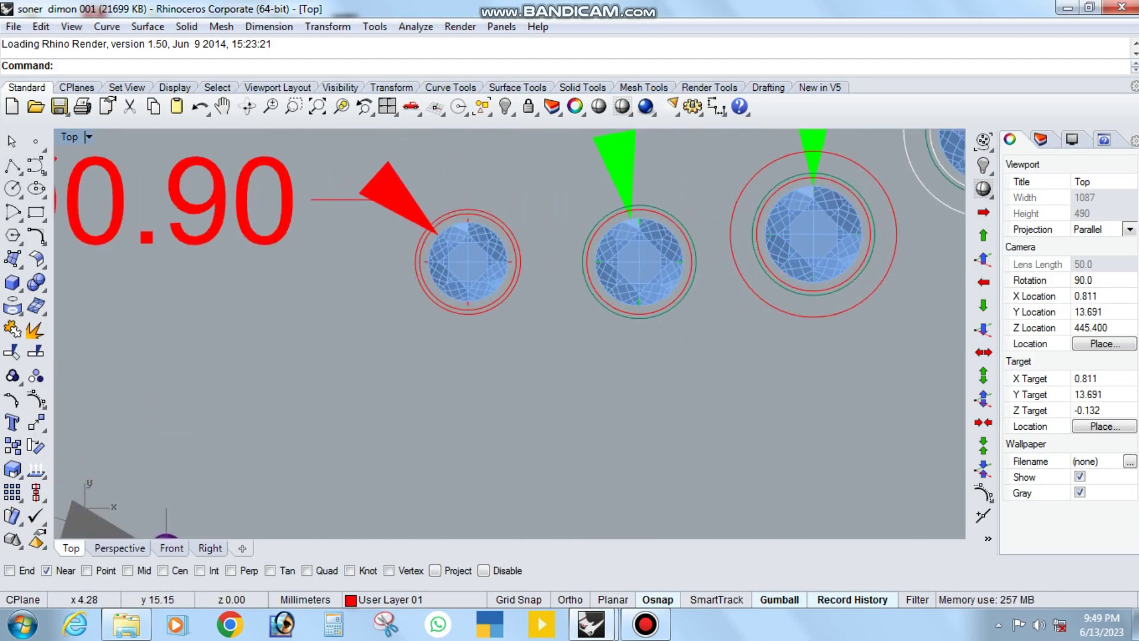
{"action": "left_click", "coordinate": [614, 286]}
{"action": "scroll", "coordinate": [614, 286], "scroll_direction": "down", "scroll_amount": 2}
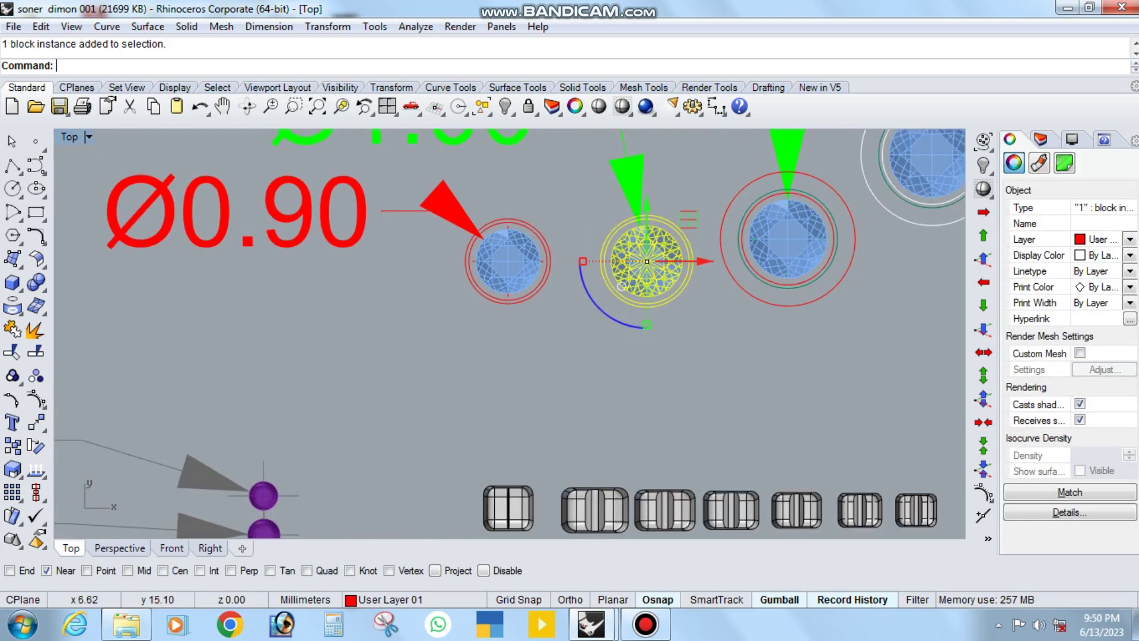
{"action": "left_click", "coordinate": [777, 213]}
{"action": "right_click_drag", "start_coordinate": [777, 356], "coordinate": [777, 187]}
{"action": "scroll", "coordinate": [487, 297], "scroll_direction": "down", "scroll_amount": 1}
{"action": "scroll", "coordinate": [487, 297], "scroll_direction": "down", "scroll_amount": 3}
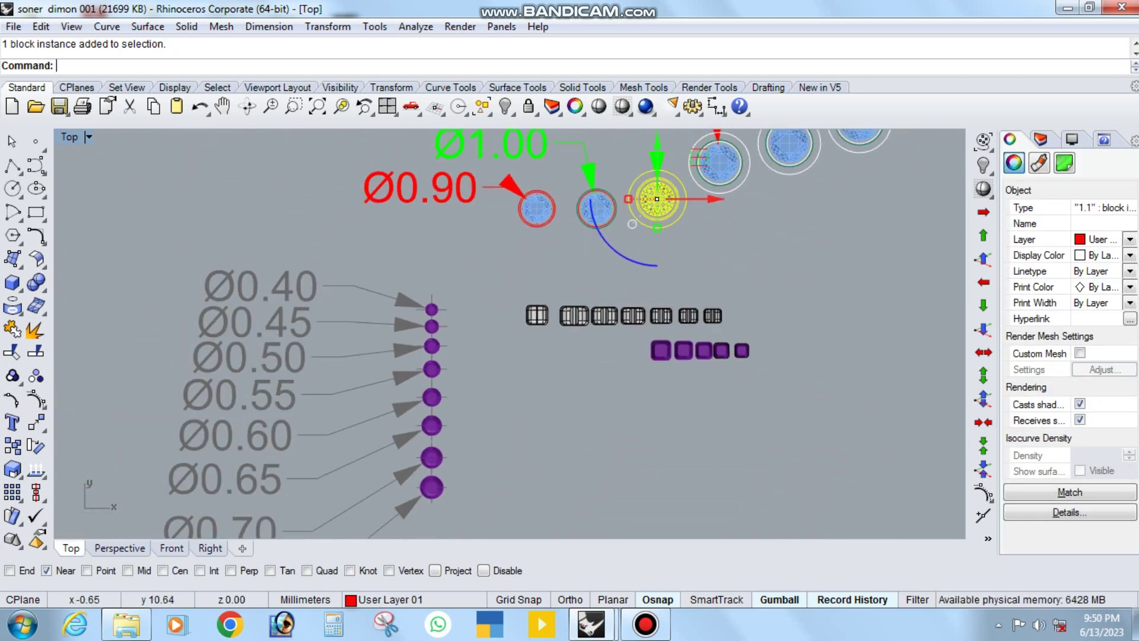
{"action": "scroll", "coordinate": [427, 347], "scroll_direction": "up", "scroll_amount": 5}
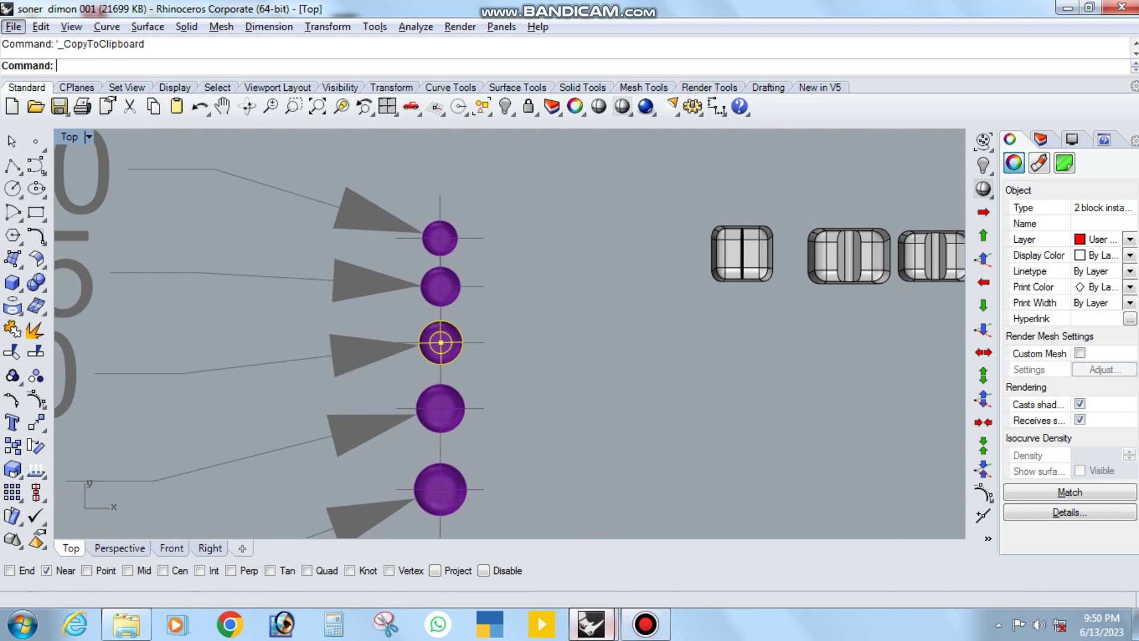
{"action": "mouse_move", "coordinate": [591, 624]}
{"action": "left_click", "coordinate": [490, 499]}
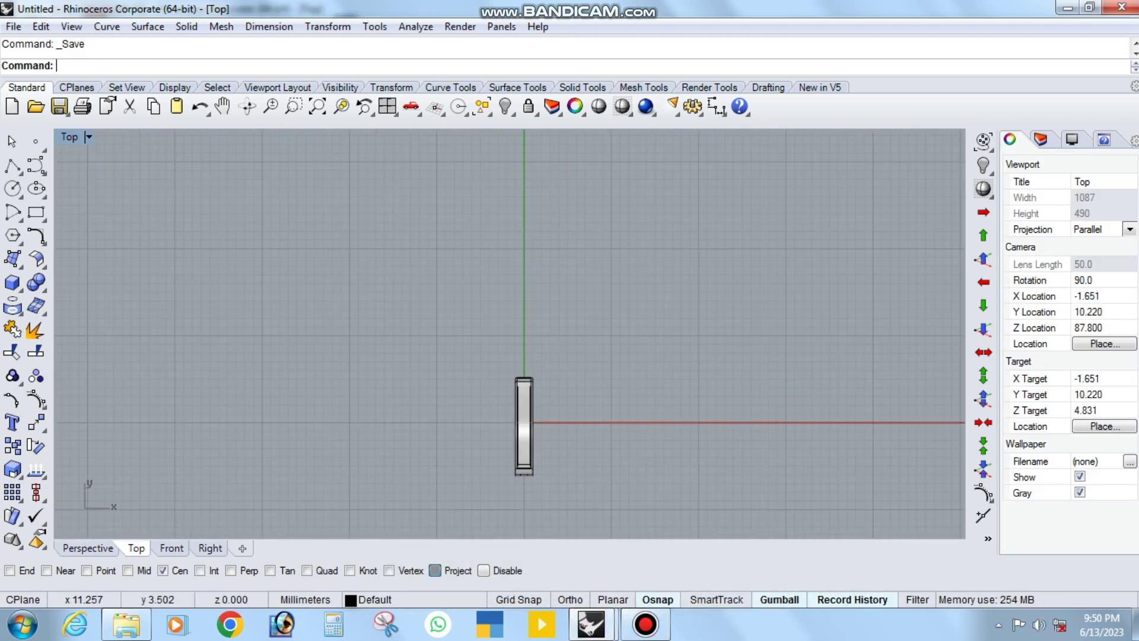
Step: Paste the copied gem into the earring model and move it above the hoop
{"action": "key", "text": "Escape"}
{"action": "left_click_drag", "start_coordinate": [580, 286], "coordinate": [529, 327]}
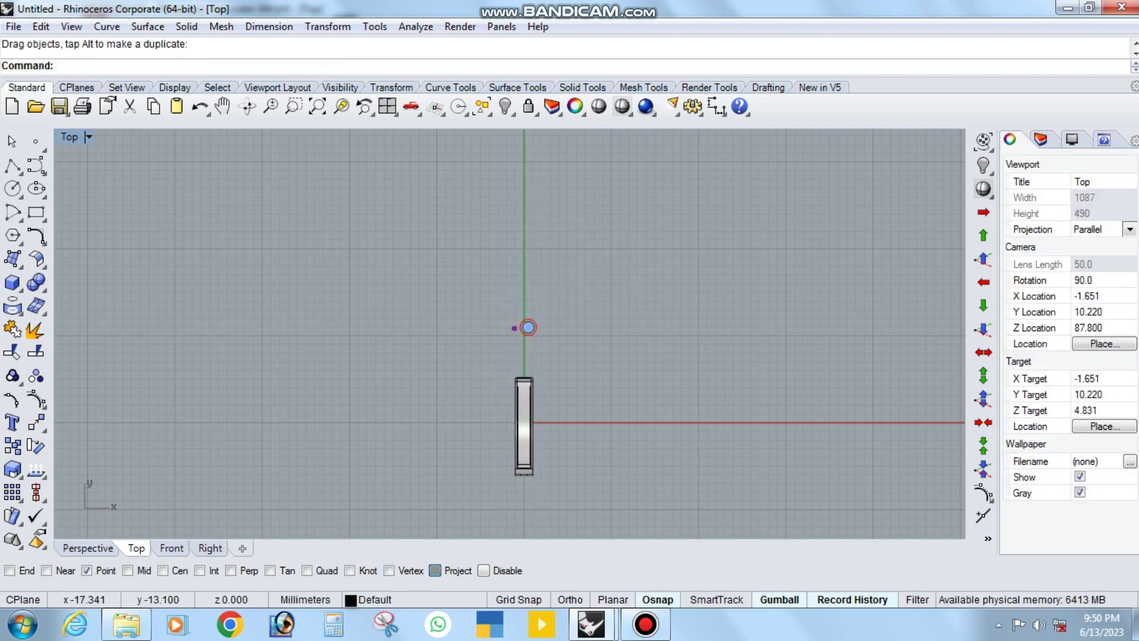
{"action": "left_click", "coordinate": [36, 422]}
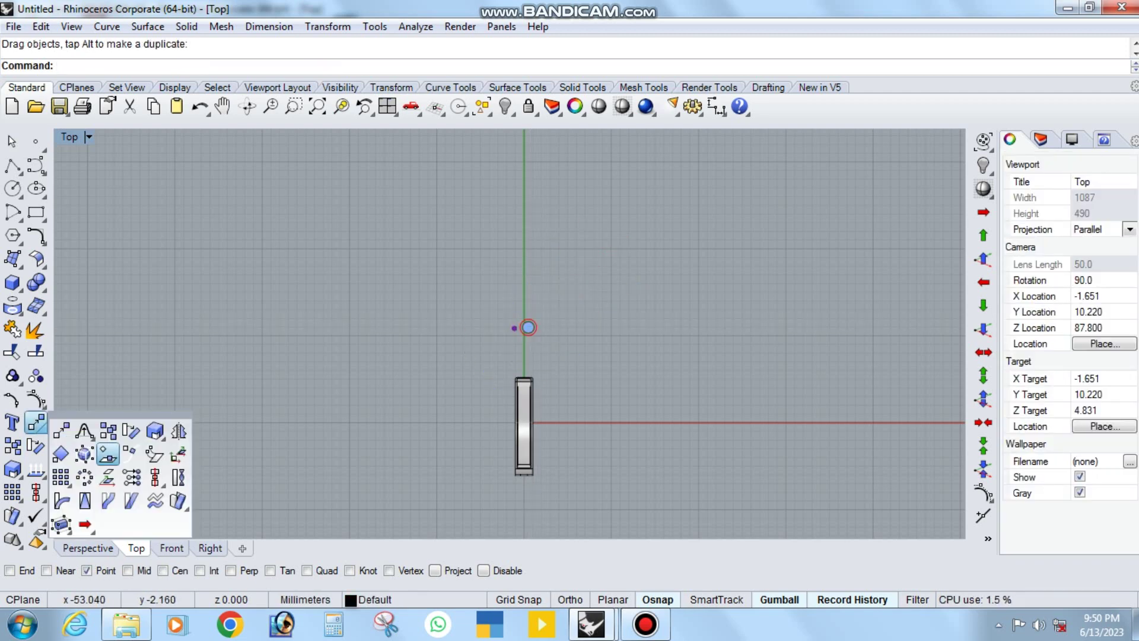
{"action": "left_click", "coordinate": [107, 454]}
Step: Extract an isocurve from the hoop's top surface down the channel centre
{"action": "left_click", "coordinate": [12, 307]}
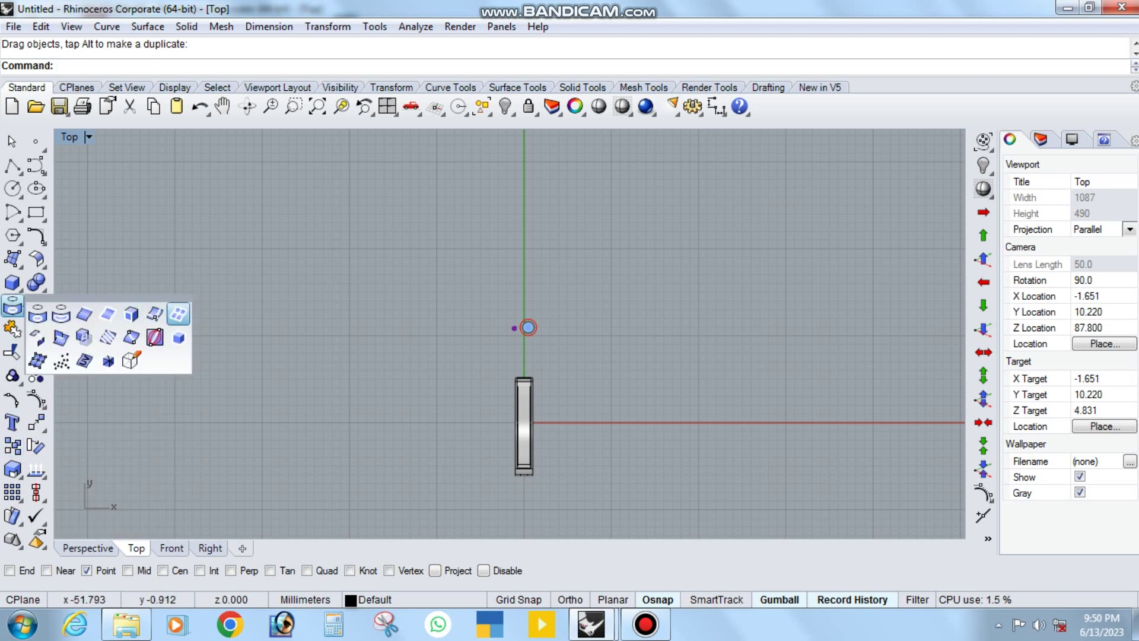
{"action": "left_click", "coordinate": [155, 313]}
{"action": "scroll", "coordinate": [530, 391], "scroll_direction": "up", "scroll_amount": 5}
{"action": "scroll", "coordinate": [530, 391], "scroll_direction": "up", "scroll_amount": 5}
{"action": "left_click", "coordinate": [435, 343]}
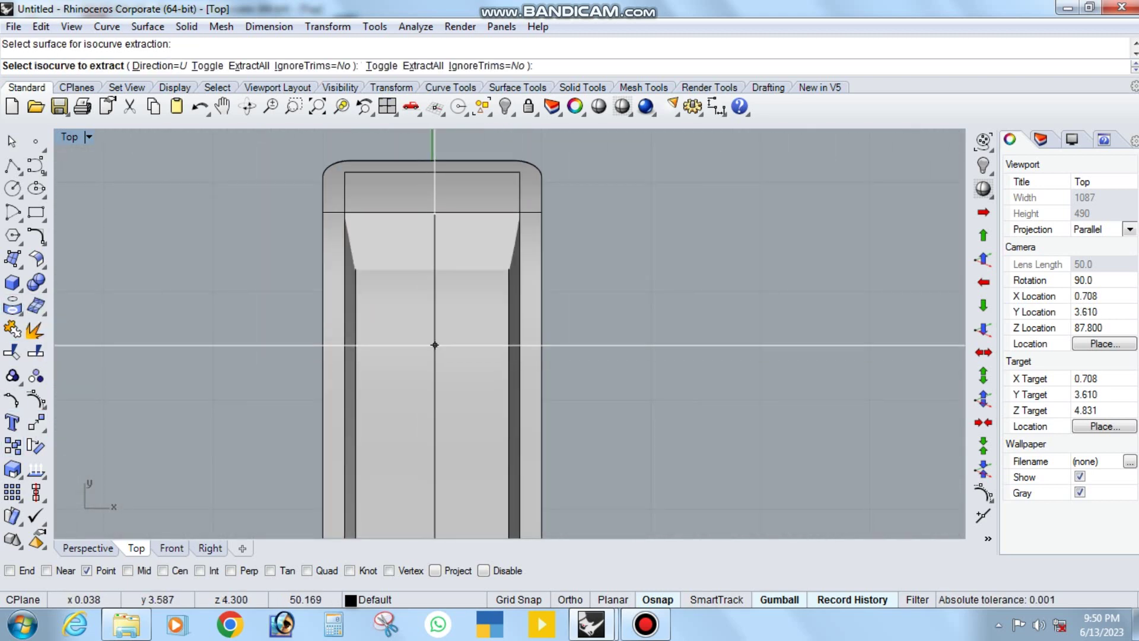
{"action": "scroll", "coordinate": [428, 217], "scroll_direction": "down", "scroll_amount": 3}
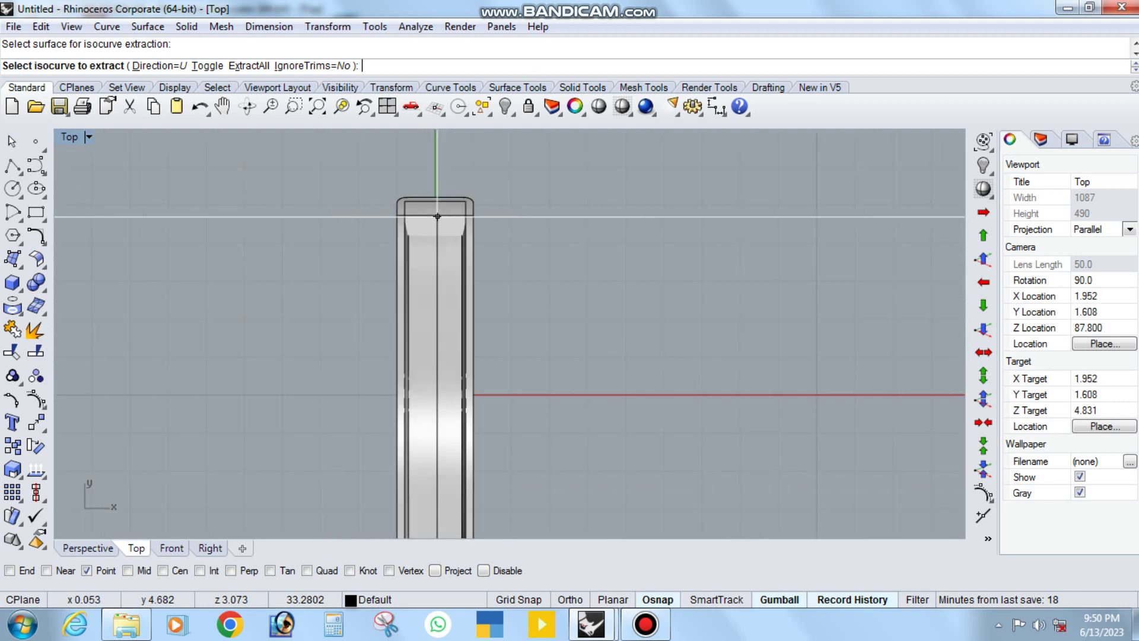
{"action": "scroll", "coordinate": [428, 217], "scroll_direction": "down", "scroll_amount": 3}
{"action": "scroll", "coordinate": [418, 165], "scroll_direction": "up", "scroll_amount": 5}
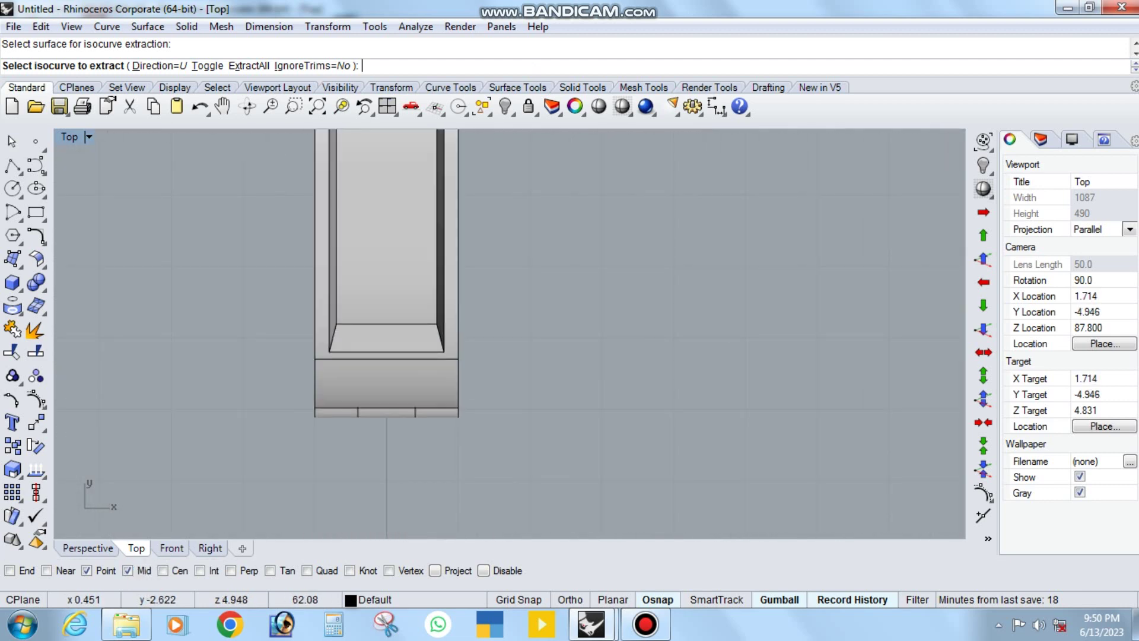
{"action": "left_click", "coordinate": [386, 325]}
{"action": "key", "text": "Return"}
{"action": "scroll", "coordinate": [386, 325], "scroll_direction": "down", "scroll_amount": 4}
{"action": "scroll", "coordinate": [444, 145], "scroll_direction": "up", "scroll_amount": 2}
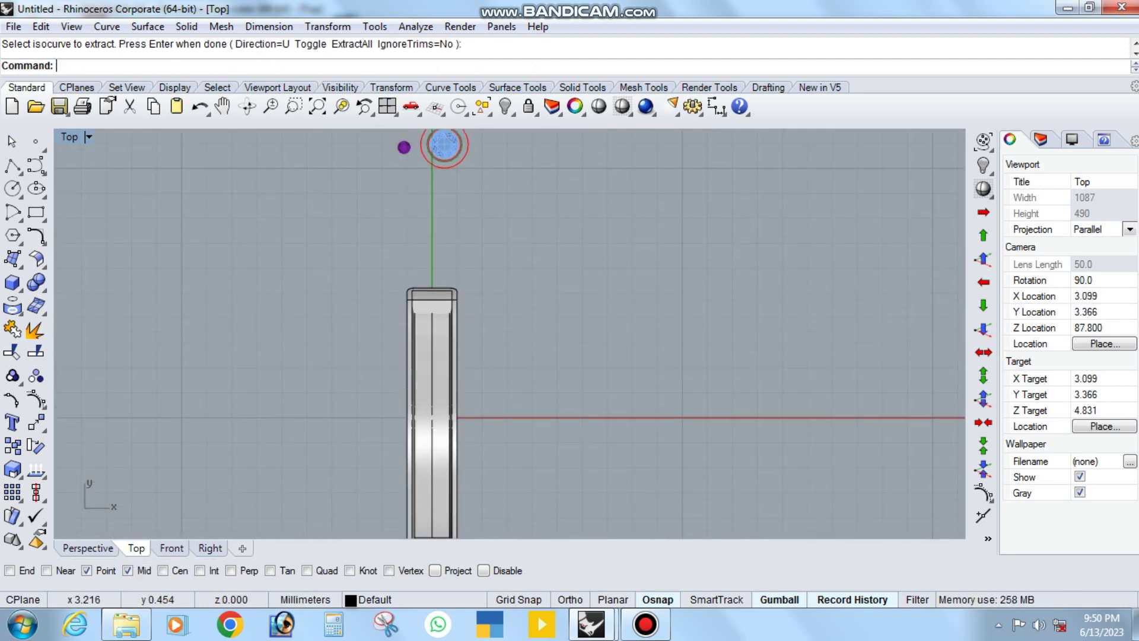
{"action": "left_click", "coordinate": [443, 145]}
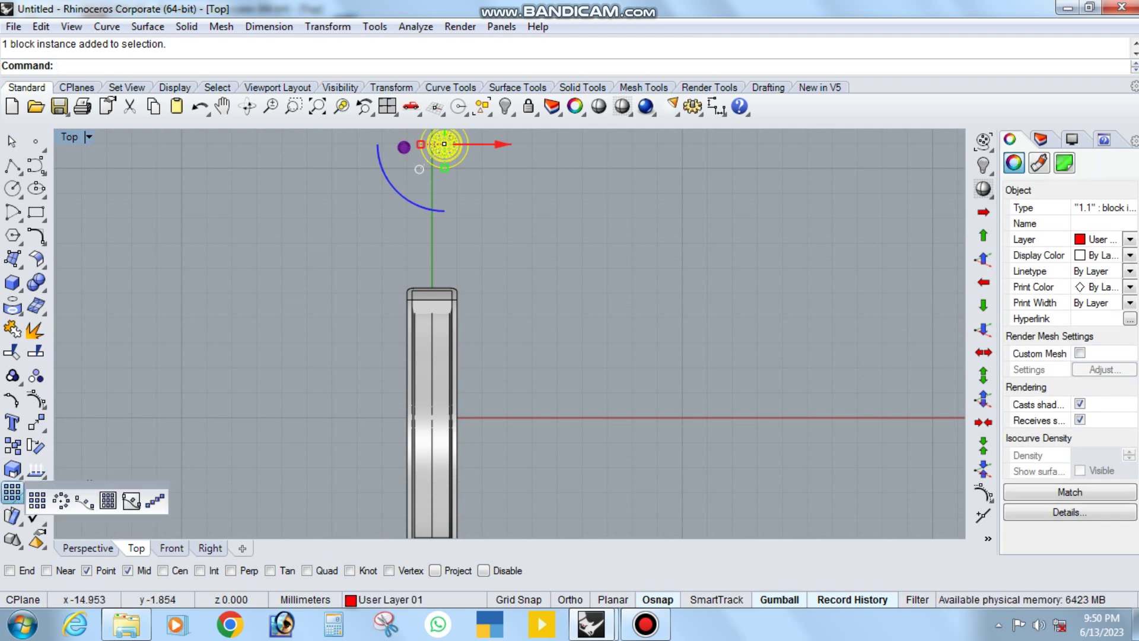
Step: Start ArrayCrvOnSrf using the extracted curve and the hoop surface
{"action": "left_click", "coordinate": [131, 500]}
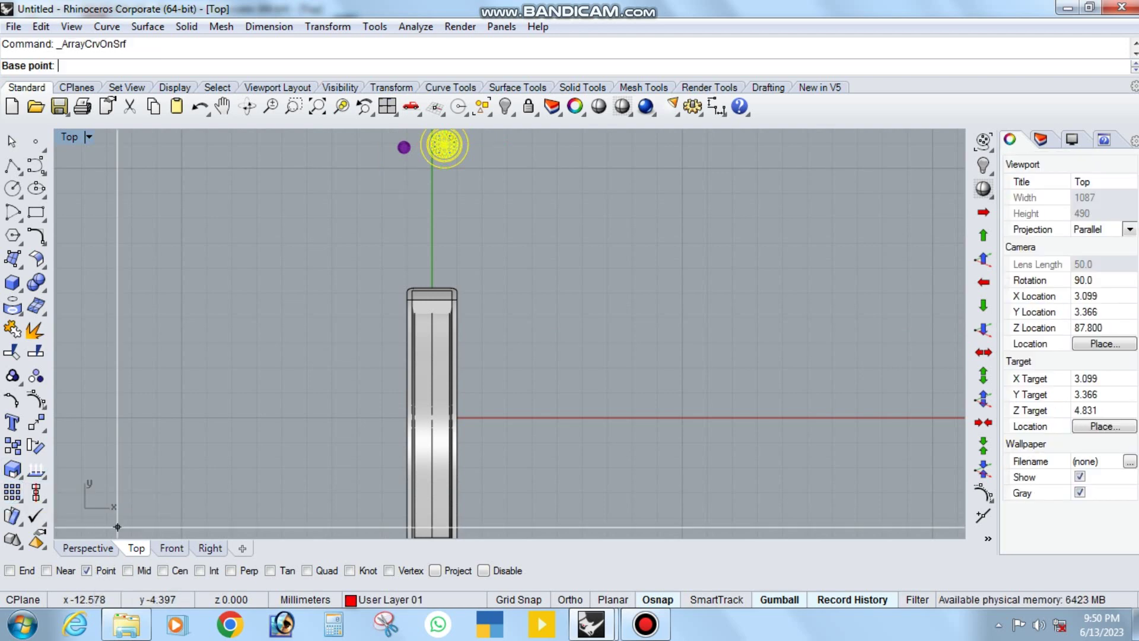
{"action": "scroll", "coordinate": [428, 330], "scroll_direction": "up", "scroll_amount": 5}
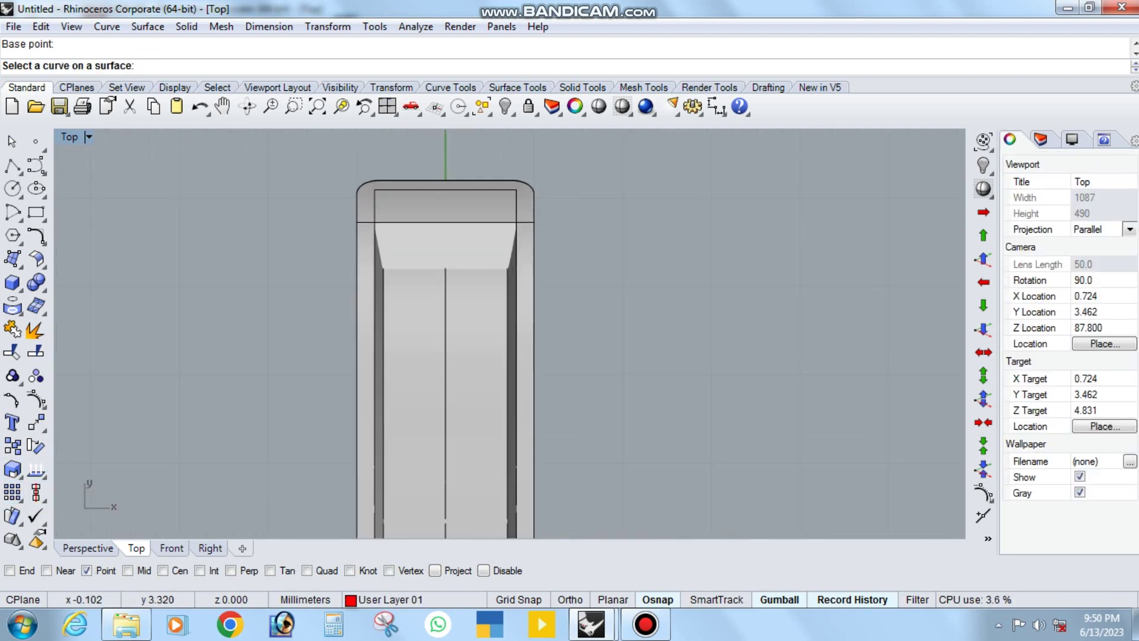
{"action": "left_click", "coordinate": [445, 354]}
{"action": "left_click", "coordinate": [504, 397]}
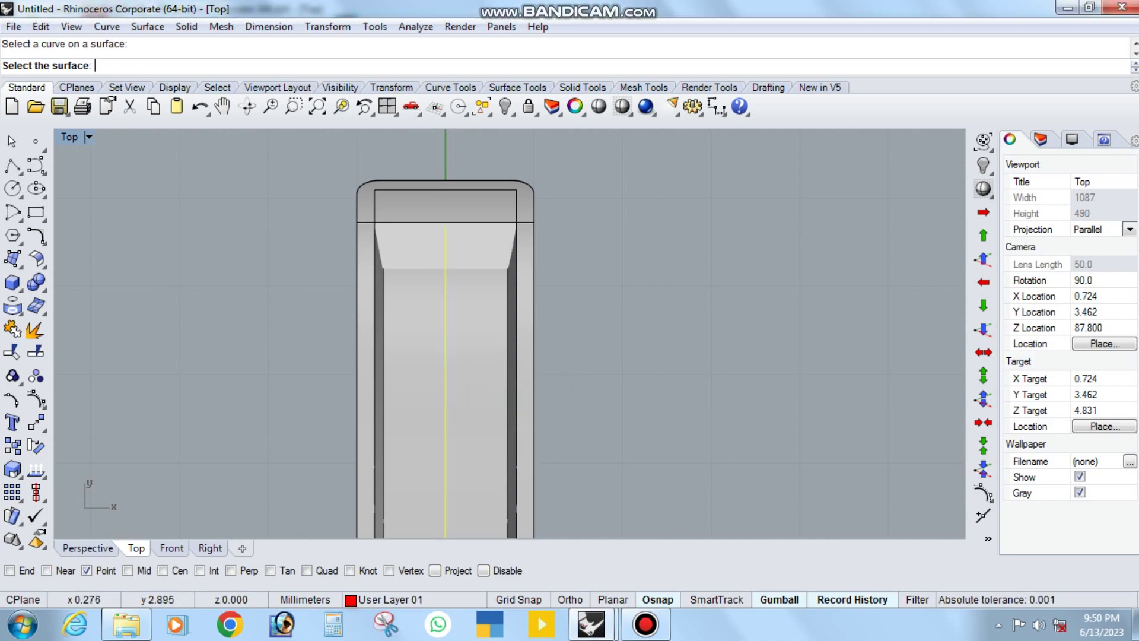
{"action": "left_click", "coordinate": [470, 376]}
{"action": "mouse_move", "coordinate": [470, 376]}
{"action": "right_mouse_down", "text": "ctrl+shift"}
{"action": "mouse_move", "coordinate": [457, 330]}
{"action": "mouse_move", "coordinate": [546, 283]}
{"action": "mouse_move", "coordinate": [561, 292]}
{"action": "mouse_move", "coordinate": [603, 453]}
{"action": "mouse_move", "coordinate": [564, 415]}
{"action": "mouse_move", "coordinate": [574, 395]}
{"action": "mouse_move", "coordinate": [546, 266]}
{"action": "mouse_move", "coordinate": [574, 300]}
{"action": "mouse_move", "coordinate": [550, 255]}
{"action": "mouse_move", "coordinate": [554, 272]}
{"action": "mouse_move", "coordinate": [517, 316]}
{"action": "mouse_move", "coordinate": [491, 270]}
{"action": "mouse_move", "coordinate": [504, 262]}
{"action": "right_mouse_up", "text": "ctrl+shift"}
Step: Place gem copies at successive positions along the setting channel
{"action": "scroll", "coordinate": [504, 265], "scroll_direction": "down", "scroll_amount": 3}
{"action": "scroll", "coordinate": [496, 406], "scroll_direction": "down", "scroll_amount": 1}
{"action": "scroll", "coordinate": [496, 262], "scroll_direction": "up", "scroll_amount": 4}
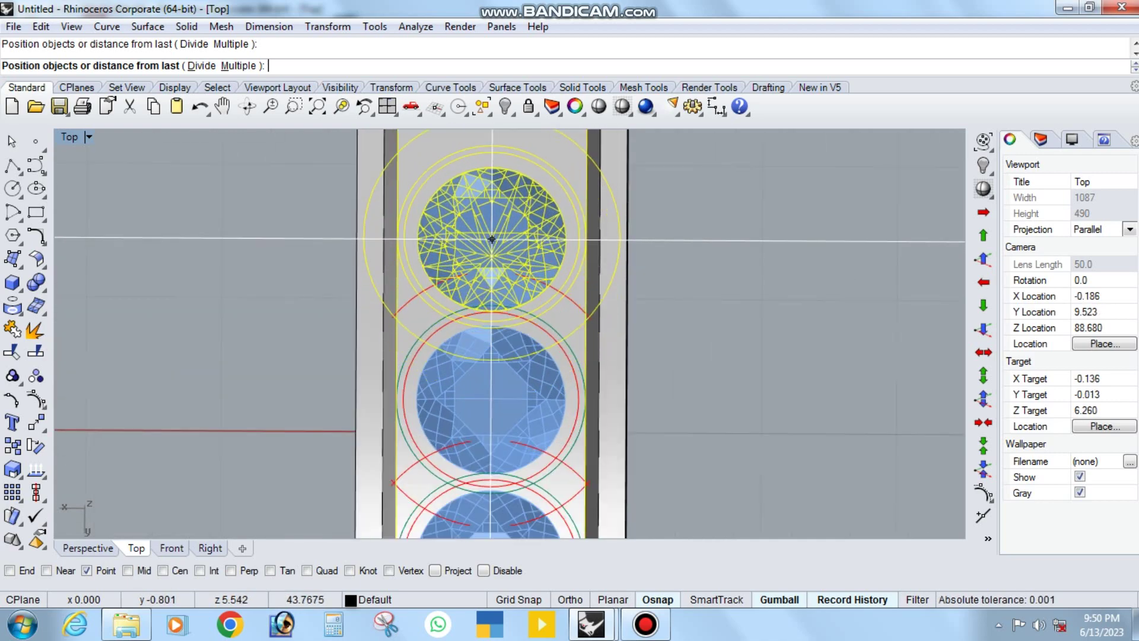
{"action": "scroll", "coordinate": [488, 262], "scroll_direction": "down", "scroll_amount": 3}
{"action": "right_click_drag", "start_coordinate": [488, 262], "coordinate": [496, 262], "text": "ctrl+shift"}
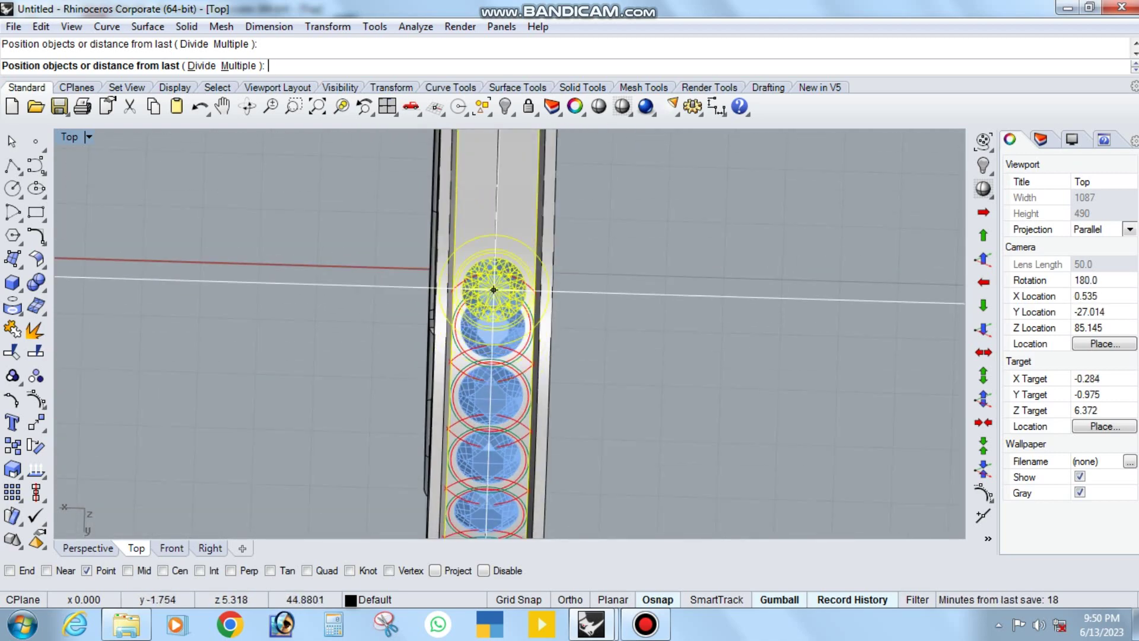
{"action": "scroll", "coordinate": [502, 256], "scroll_direction": "up", "scroll_amount": 3}
{"action": "scroll", "coordinate": [500, 261], "scroll_direction": "down", "scroll_amount": 3}
{"action": "right_click_drag", "start_coordinate": [500, 261], "coordinate": [504, 258], "text": "ctrl+shift"}
{"action": "scroll", "coordinate": [505, 258], "scroll_direction": "up", "scroll_amount": 4}
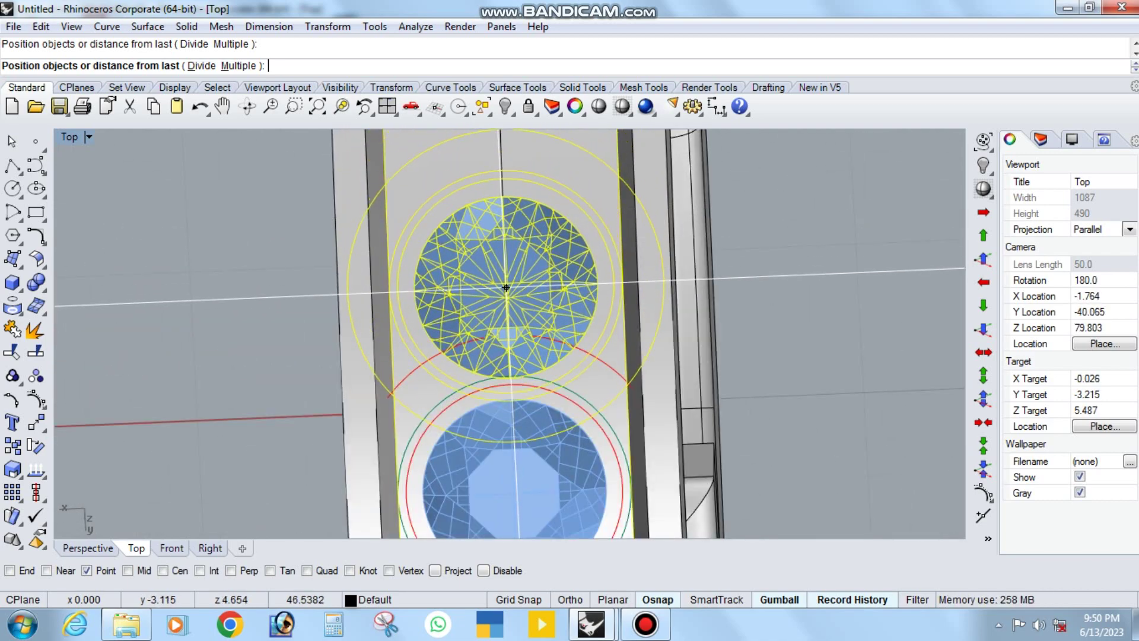
{"action": "scroll", "coordinate": [506, 285], "scroll_direction": "down", "scroll_amount": 3}
{"action": "right_click_drag", "start_coordinate": [506, 286], "coordinate": [500, 232], "text": "ctrl+shift"}
{"action": "scroll", "coordinate": [500, 232], "scroll_direction": "up", "scroll_amount": 3}
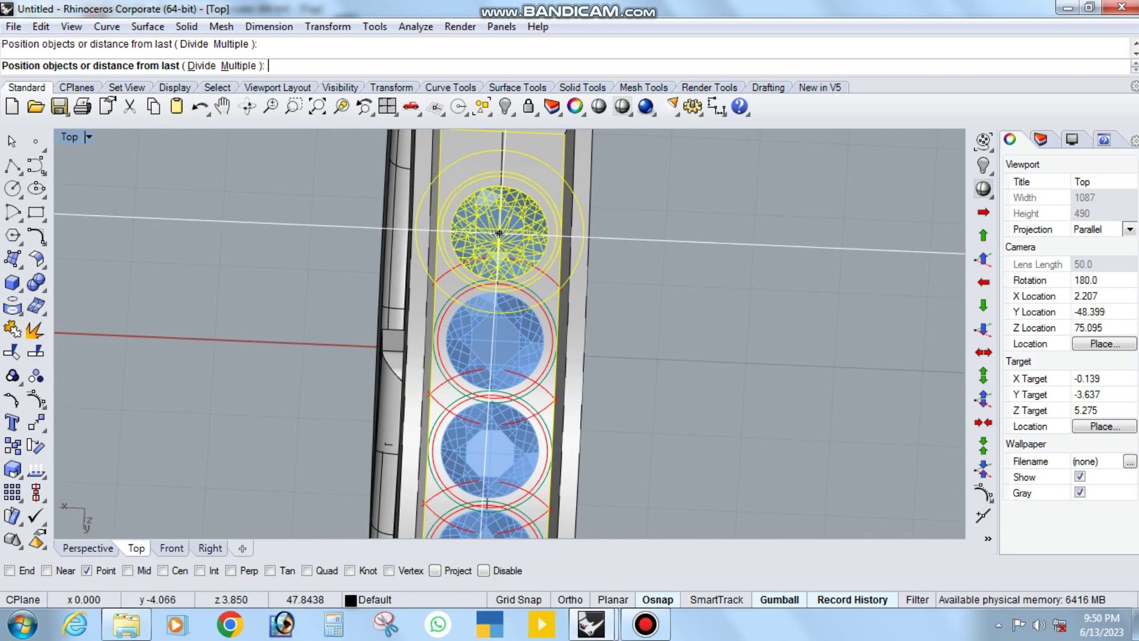
{"action": "scroll", "coordinate": [500, 233], "scroll_direction": "down", "scroll_amount": 3}
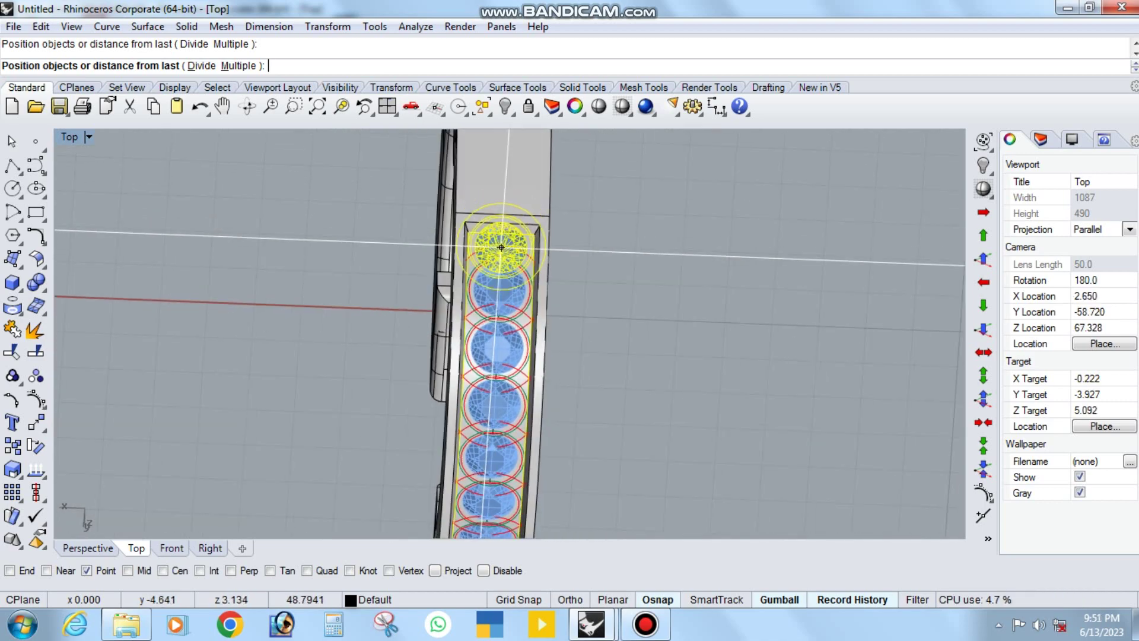
{"action": "key", "text": "Return"}
{"action": "right_click_drag", "start_coordinate": [500, 246], "coordinate": [653, 297], "text": "ctrl+shift"}
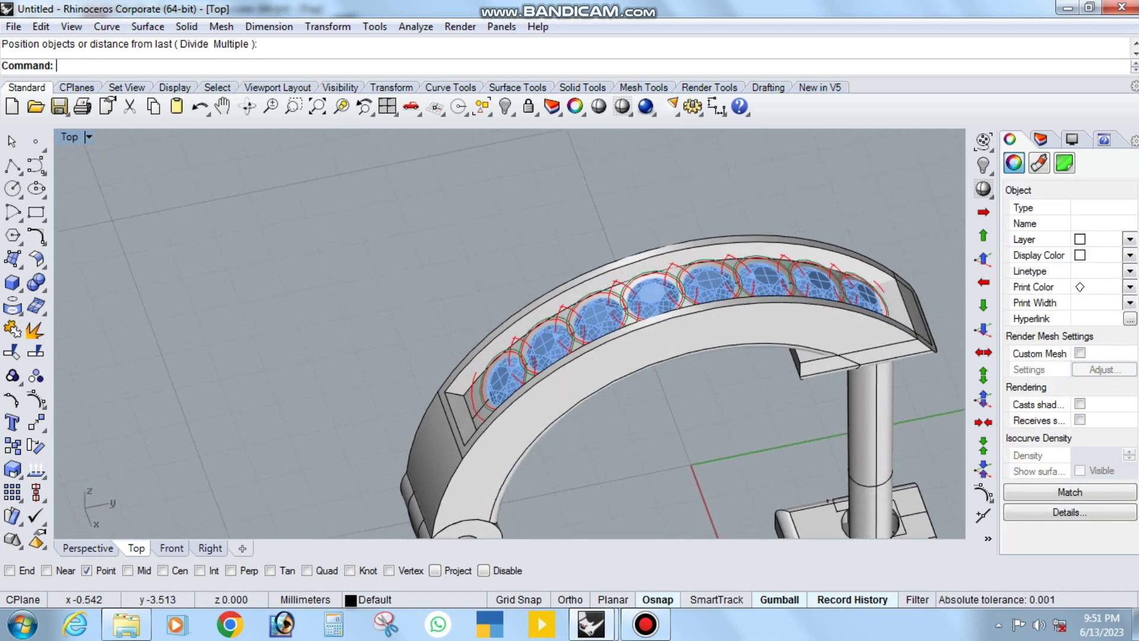
Step: Select all the stones and rotate them about the origin in the Right view
{"action": "left_click_drag", "start_coordinate": [445, 170], "coordinate": [688, 332]}
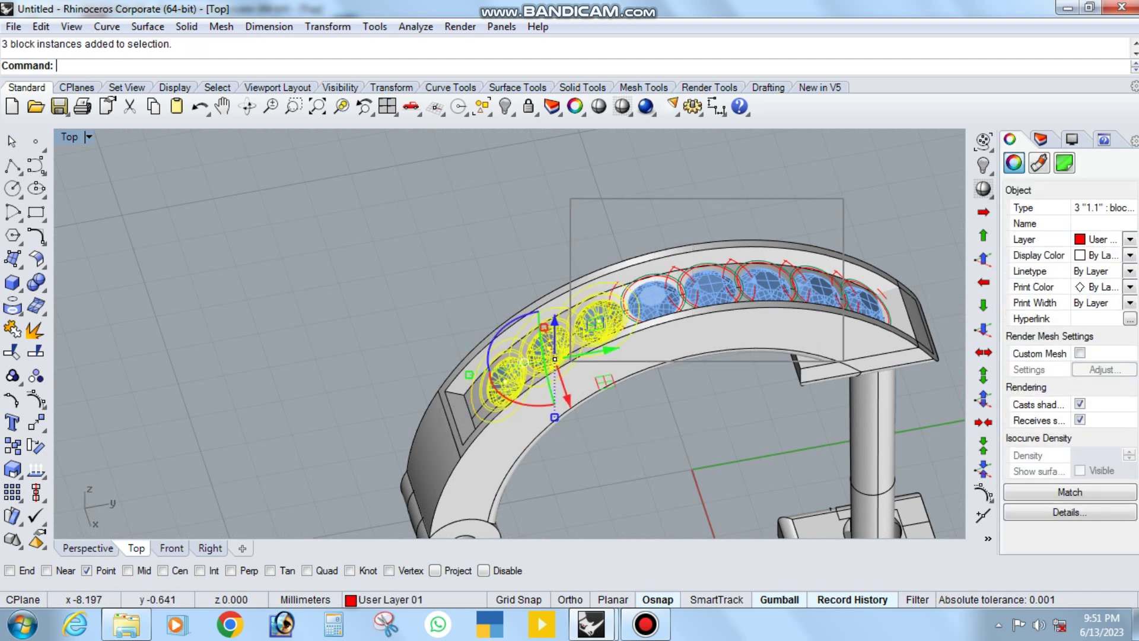
{"action": "left_click_drag", "start_coordinate": [569, 198], "coordinate": [904, 374], "text": "shift"}
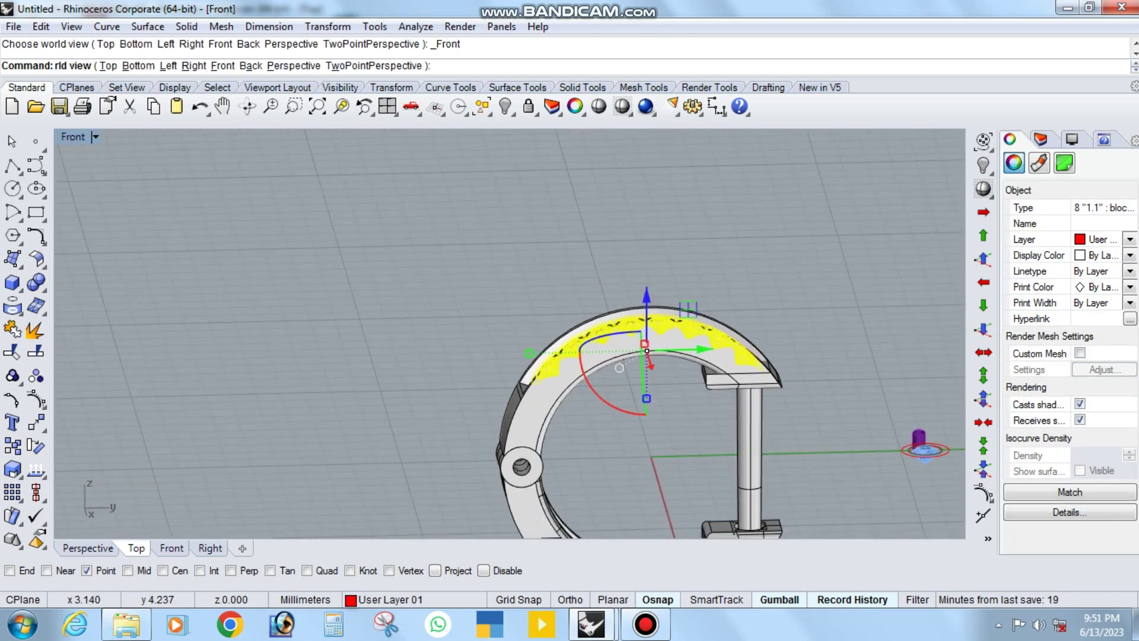
{"action": "type", "text": "r"}
{"action": "key", "text": "ctrl+F3"}
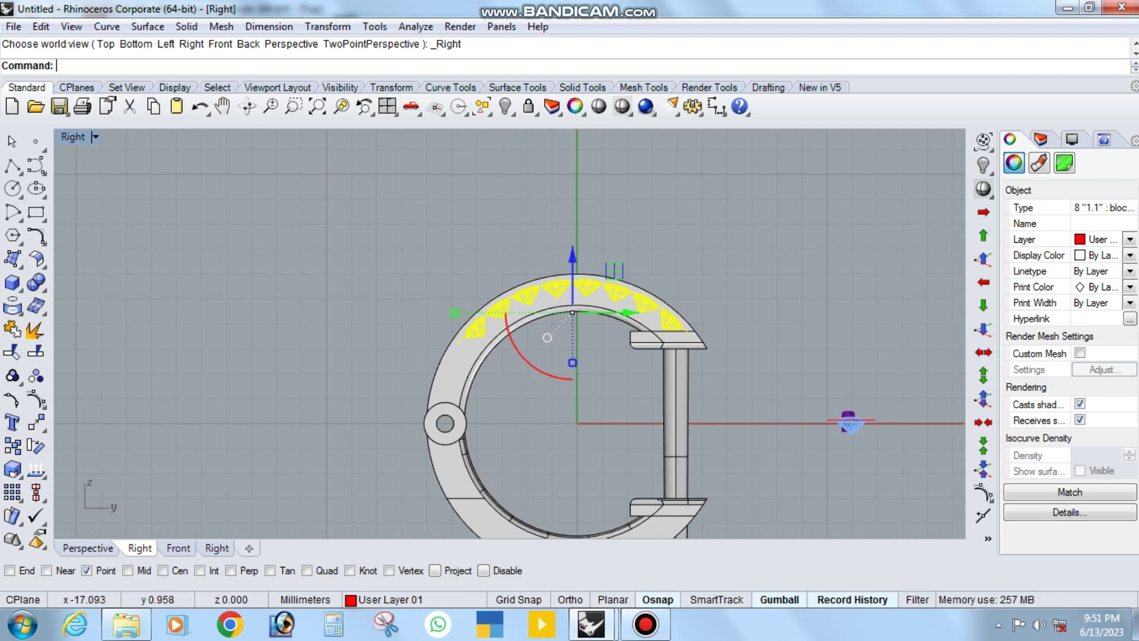
{"action": "type", "text": "0"}
{"action": "key", "text": "Return"}
{"action": "left_click", "coordinate": [773, 236]}
{"action": "left_click", "coordinate": [768, 234]}
Step: Select the open curve between the stones and nudge it slightly right
{"action": "mouse_move", "coordinate": [769, 235]}
{"action": "right_mouse_down", "text": "ctrl+shift"}
{"action": "mouse_move", "coordinate": [652, 326]}
{"action": "mouse_move", "coordinate": [534, 332]}
{"action": "right_mouse_up", "text": "ctrl+shift"}
{"action": "scroll", "coordinate": [510, 332], "scroll_direction": "up", "scroll_amount": 5}
{"action": "scroll", "coordinate": [510, 332], "scroll_direction": "up", "scroll_amount": 5}
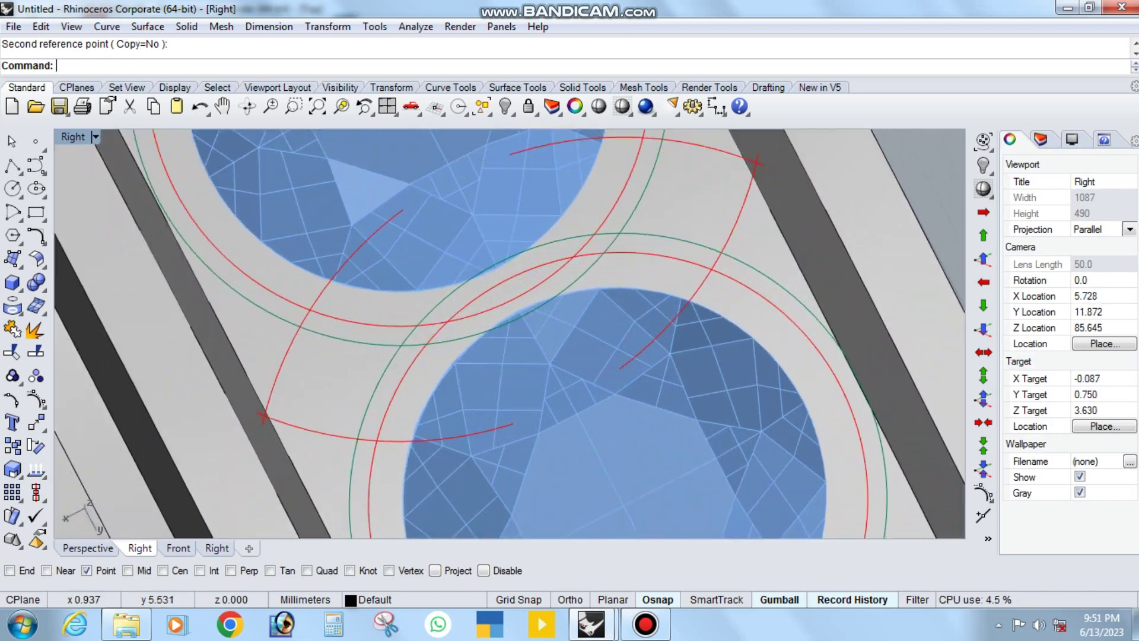
{"action": "scroll", "coordinate": [511, 333], "scroll_direction": "up", "scroll_amount": 3}
{"action": "left_click", "coordinate": [528, 309]}
{"action": "left_click", "coordinate": [549, 325]}
{"action": "scroll", "coordinate": [497, 306], "scroll_direction": "down", "scroll_amount": 2}
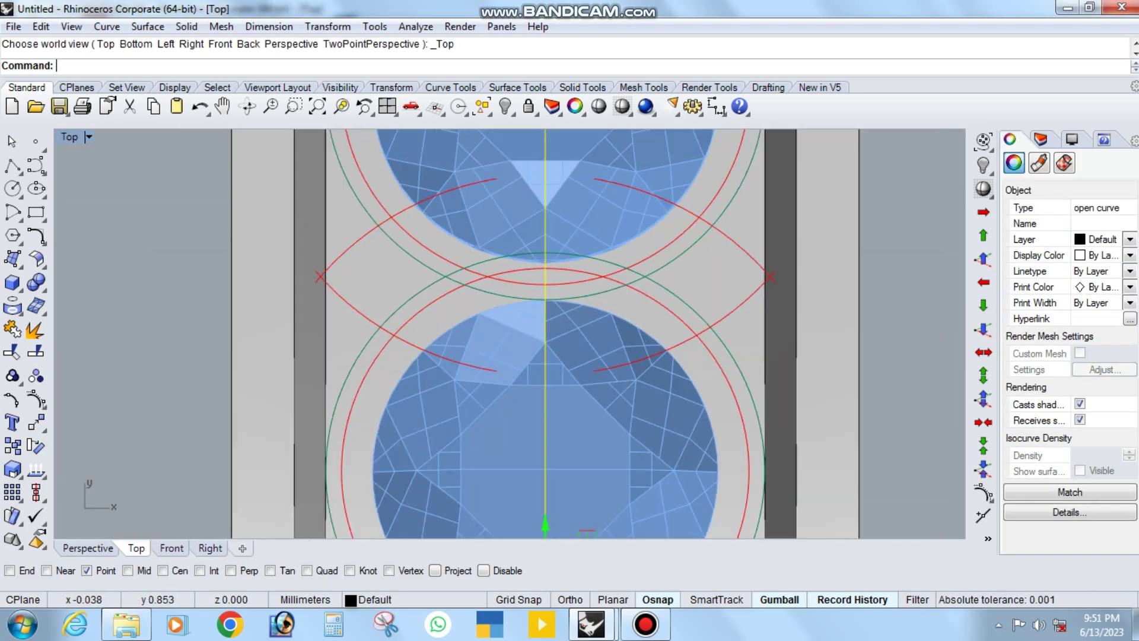
{"action": "scroll", "coordinate": [497, 306], "scroll_direction": "down", "scroll_amount": 4}
{"action": "scroll", "coordinate": [497, 307], "scroll_direction": "up", "scroll_amount": 1}
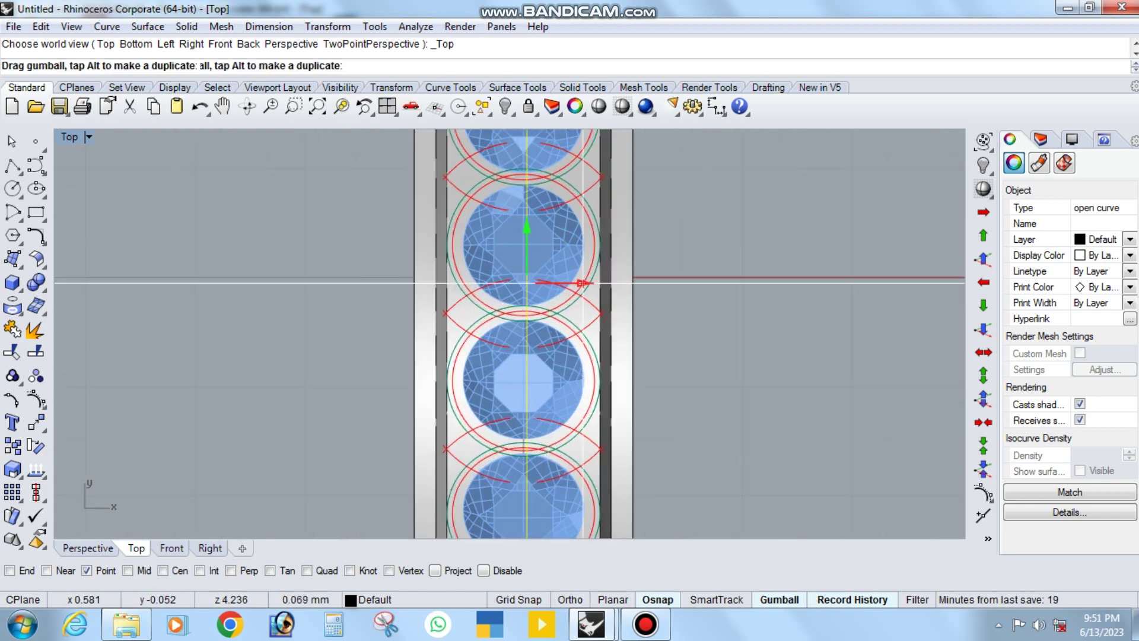
{"action": "left_click_drag", "start_coordinate": [620, 283], "coordinate": [633, 283]}
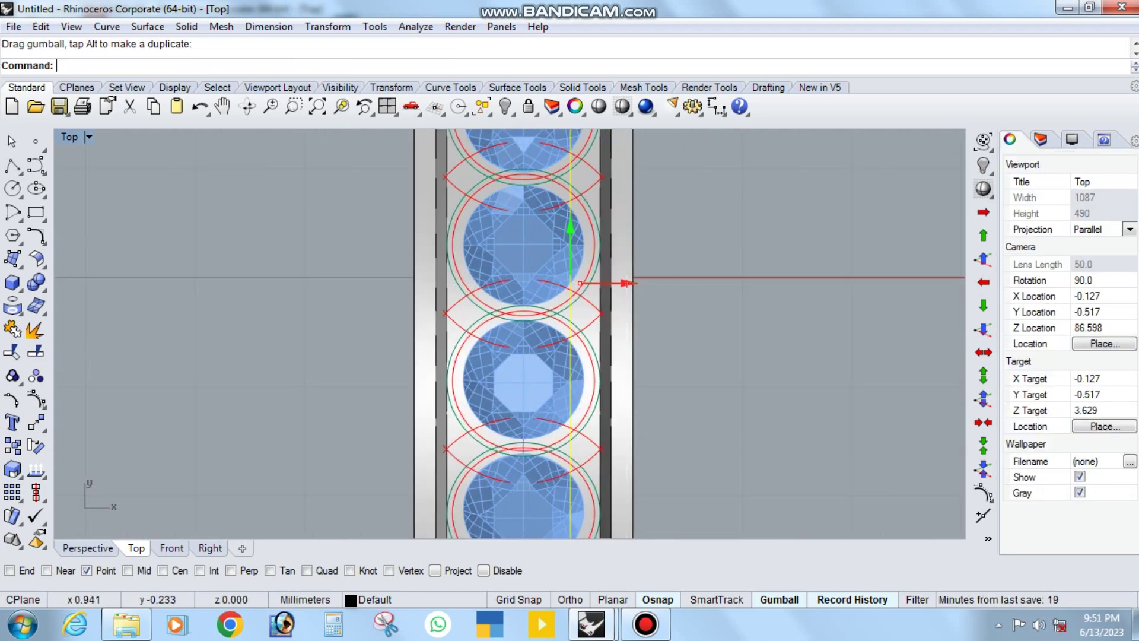
Step: Step back to the whole-ring view and select the single bead prong
{"action": "key", "text": "Home"}
{"action": "key", "text": "Home"}
{"action": "key", "text": "Home"}
{"action": "key", "text": "Home"}
{"action": "key", "text": "Home"}
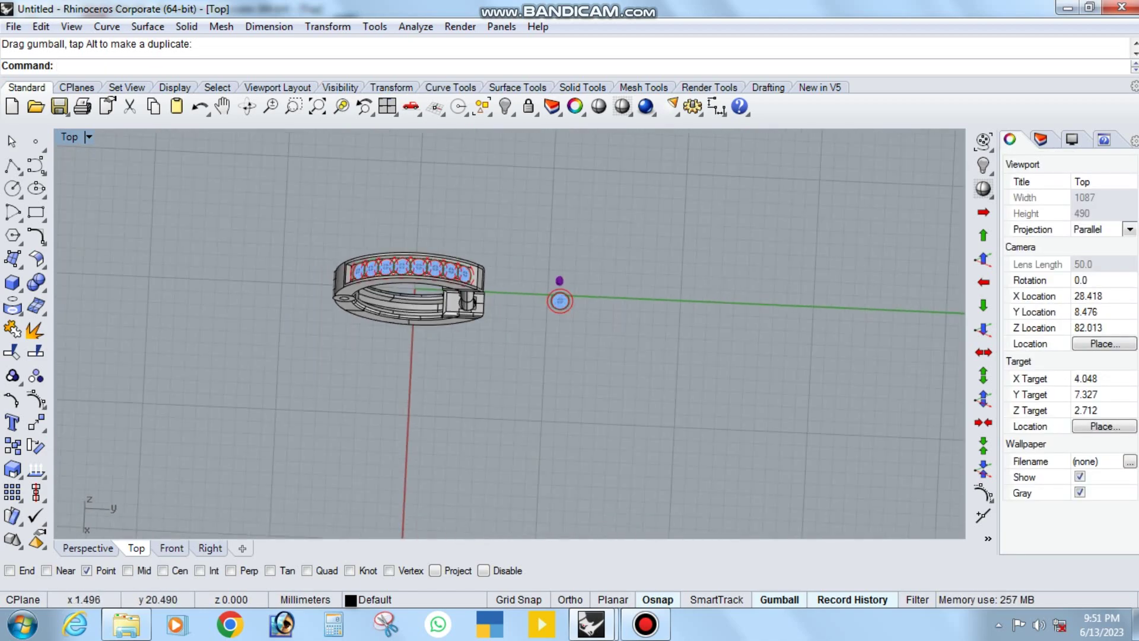
{"action": "key", "text": "Home"}
{"action": "left_click", "coordinate": [562, 324]}
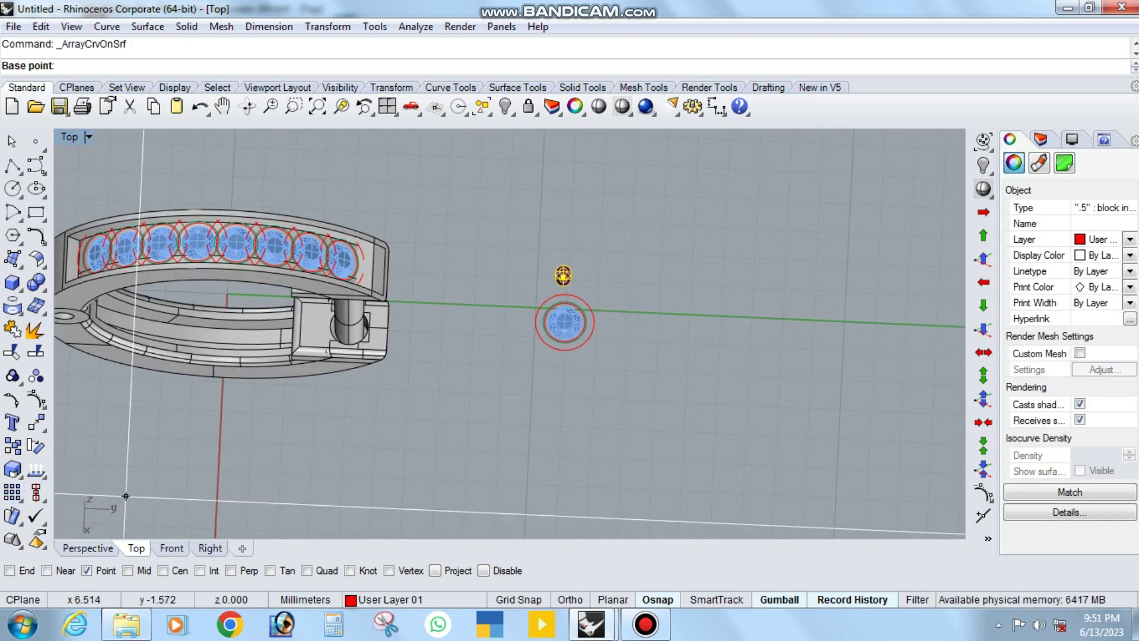
Step: Place purple bead prongs in the gaps between neighbouring stones
{"action": "key", "text": "Home"}
{"action": "key", "text": "Home"}
{"action": "key", "text": "Home"}
{"action": "key", "text": "Home"}
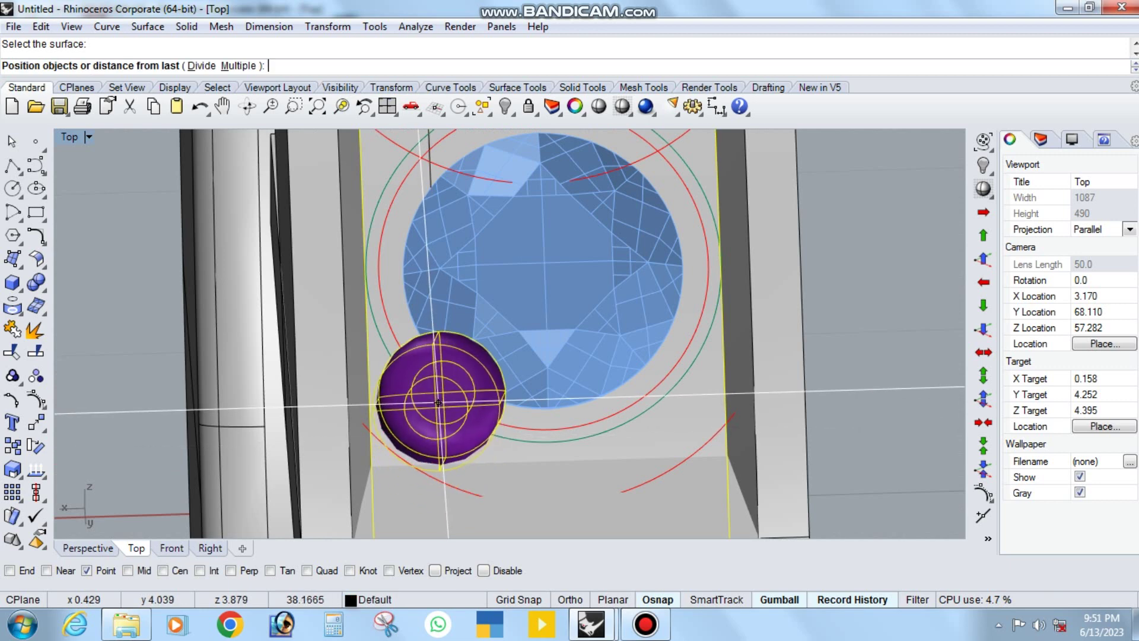
{"action": "key", "text": "Home"}
{"action": "key", "text": "Home"}
{"action": "key", "text": "Home"}
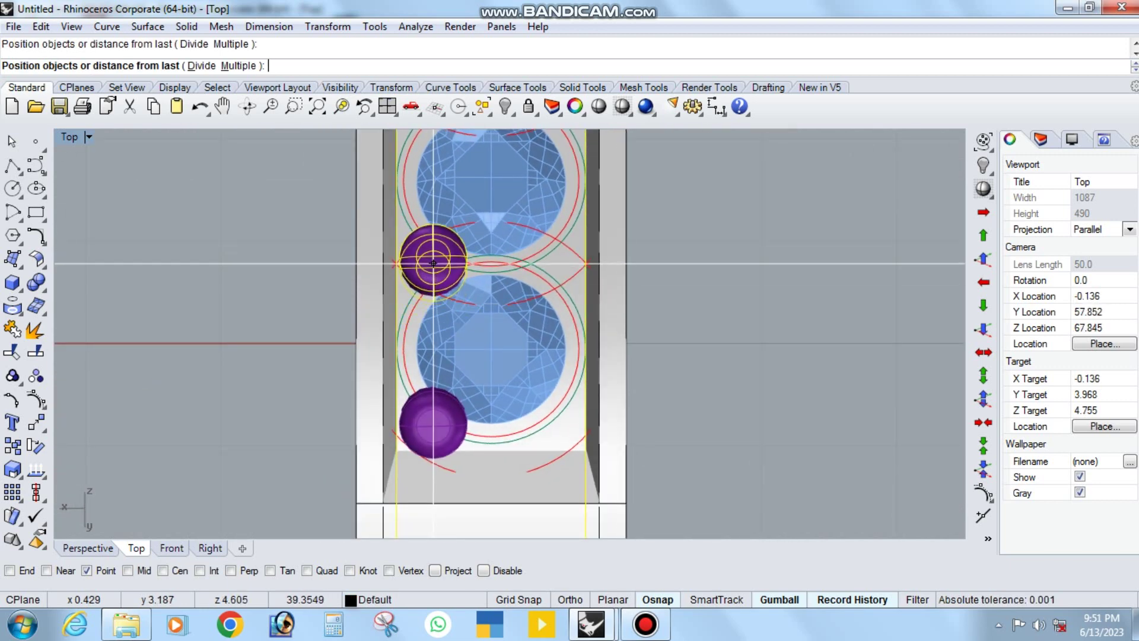
{"action": "key", "text": "Home"}
{"action": "key", "text": "Home"}
{"action": "key", "text": "Home"}
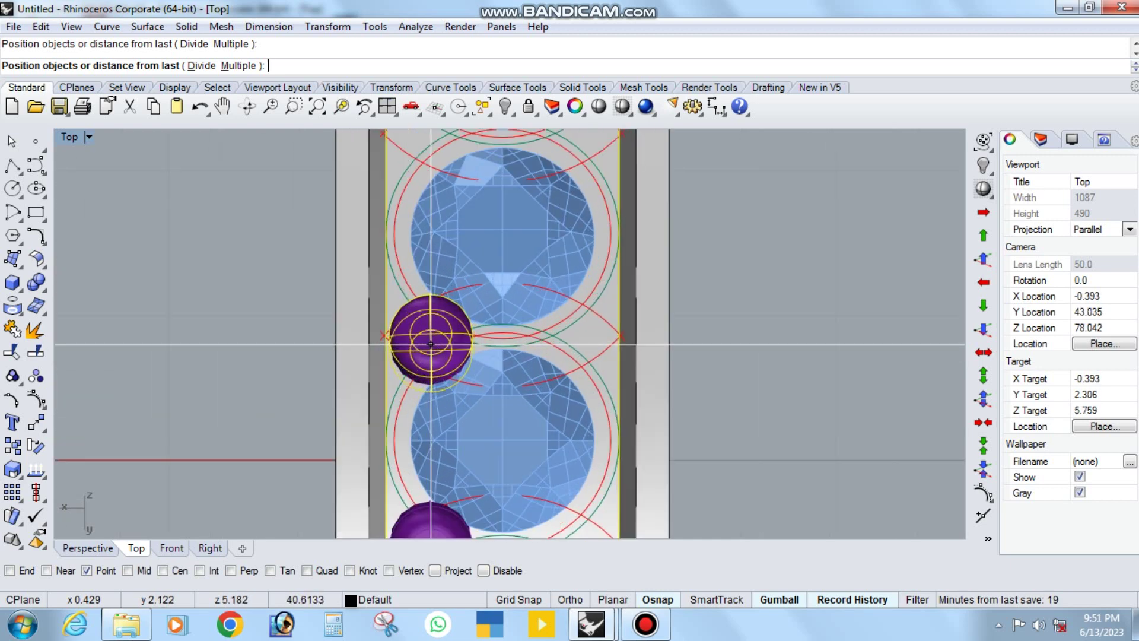
{"action": "key", "text": "Home"}
{"action": "key", "text": "Home"}
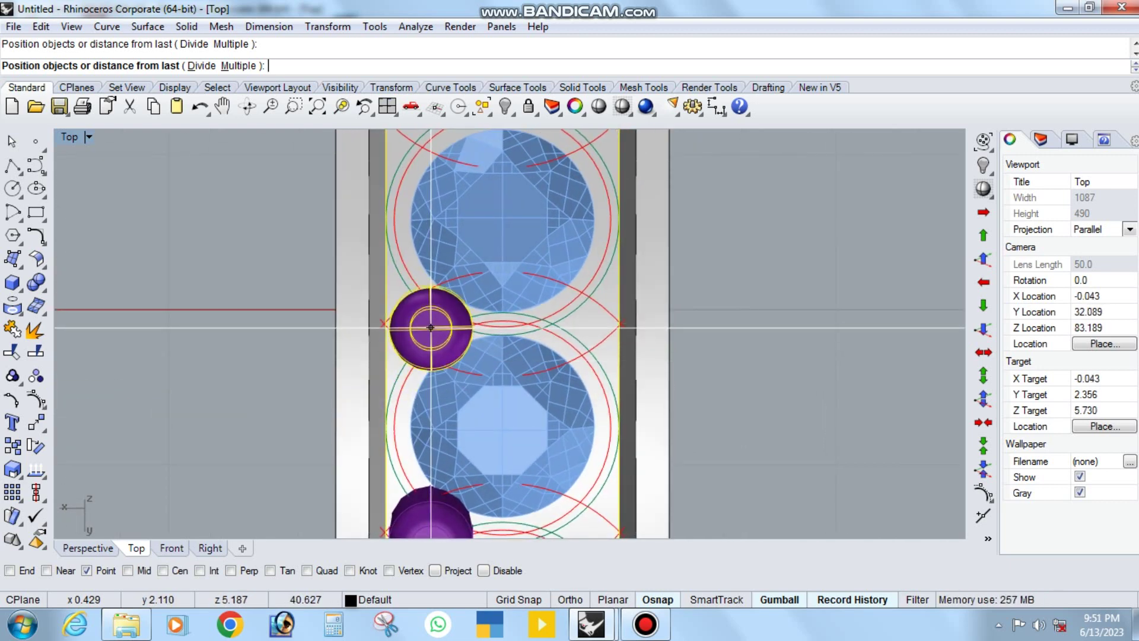
{"action": "key", "text": "Home"}
{"action": "key", "text": "Home"}
{"action": "key", "text": "Home"}
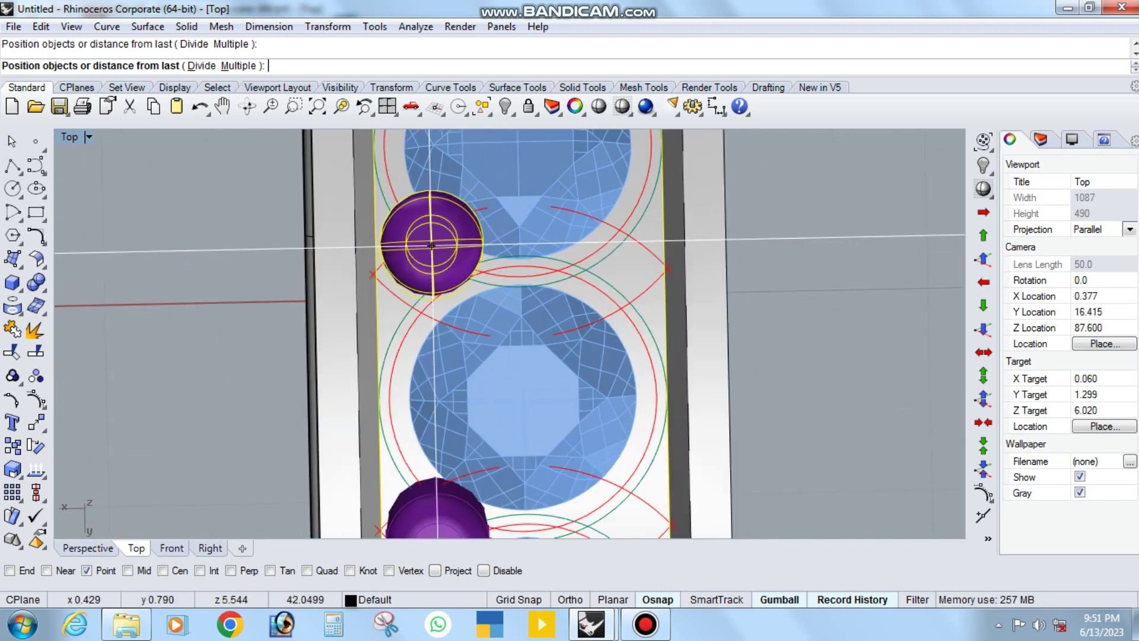
{"action": "key", "text": "Home"}
{"action": "key", "text": "Home"}
{"action": "key", "text": "Home"}
Step: Finish the nine-prong array and select the new prongs with their curve
{"action": "scroll", "coordinate": [455, 293], "scroll_direction": "up", "scroll_amount": 5}
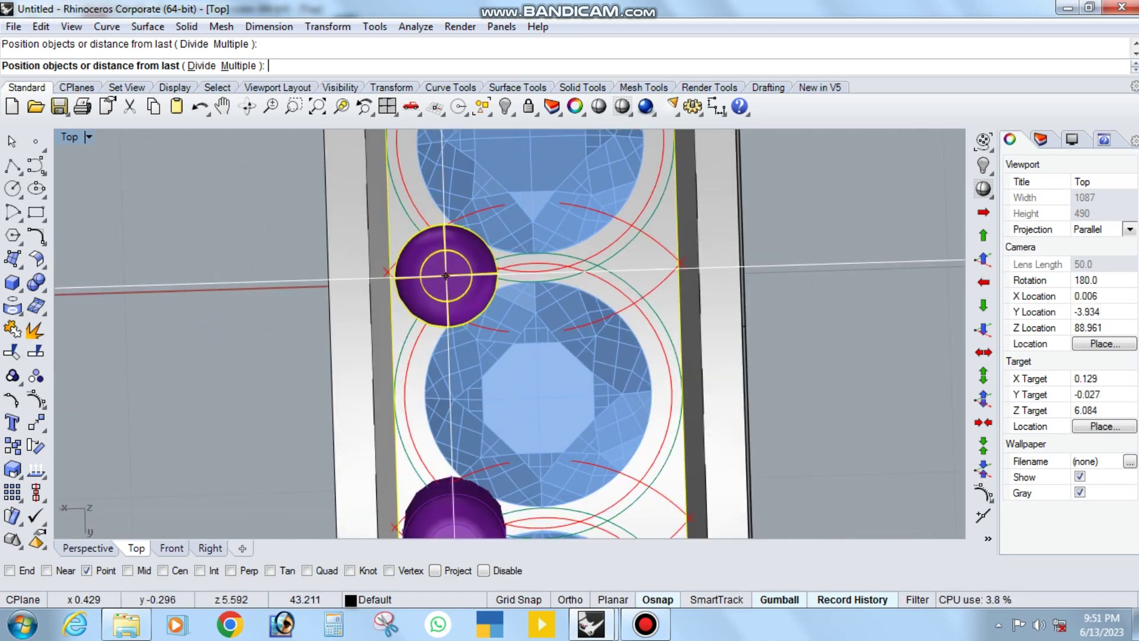
{"action": "scroll", "coordinate": [446, 272], "scroll_direction": "down", "scroll_amount": 3}
{"action": "scroll", "coordinate": [452, 285], "scroll_direction": "up", "scroll_amount": 1}
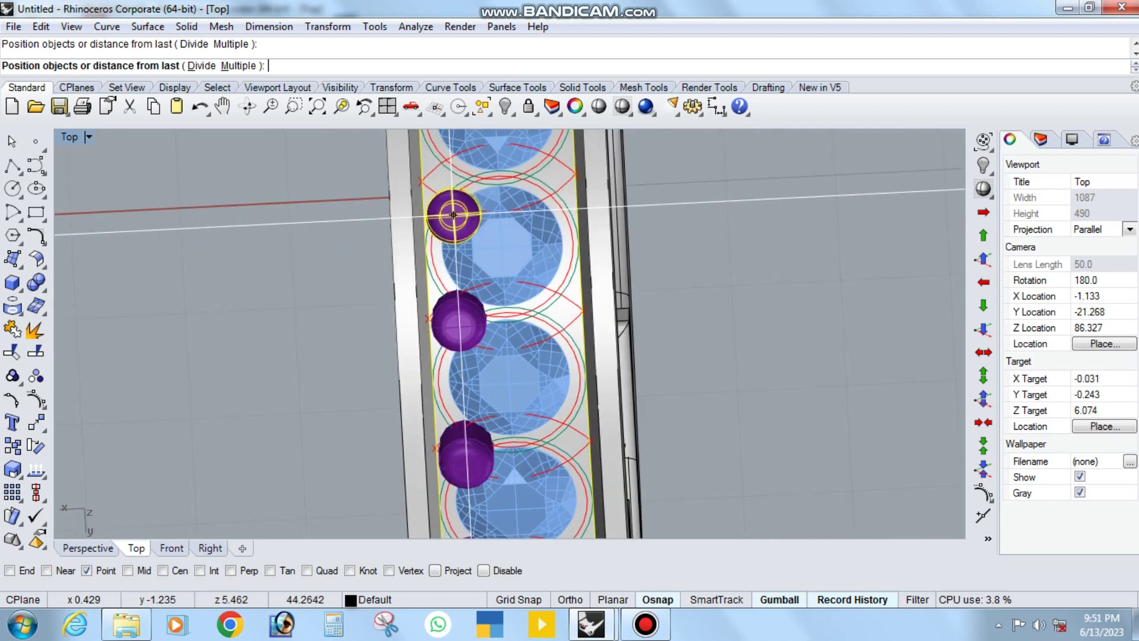
{"action": "scroll", "coordinate": [453, 259], "scroll_direction": "up", "scroll_amount": 3}
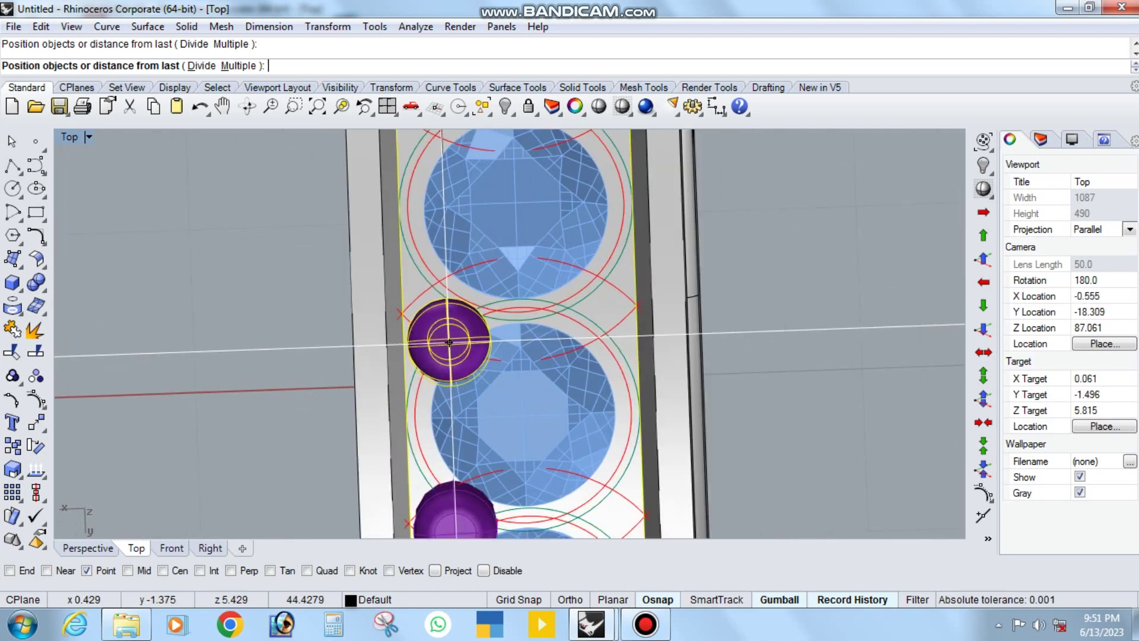
{"action": "scroll", "coordinate": [444, 304], "scroll_direction": "down", "scroll_amount": 4}
{"action": "scroll", "coordinate": [470, 465], "scroll_direction": "down", "scroll_amount": 3}
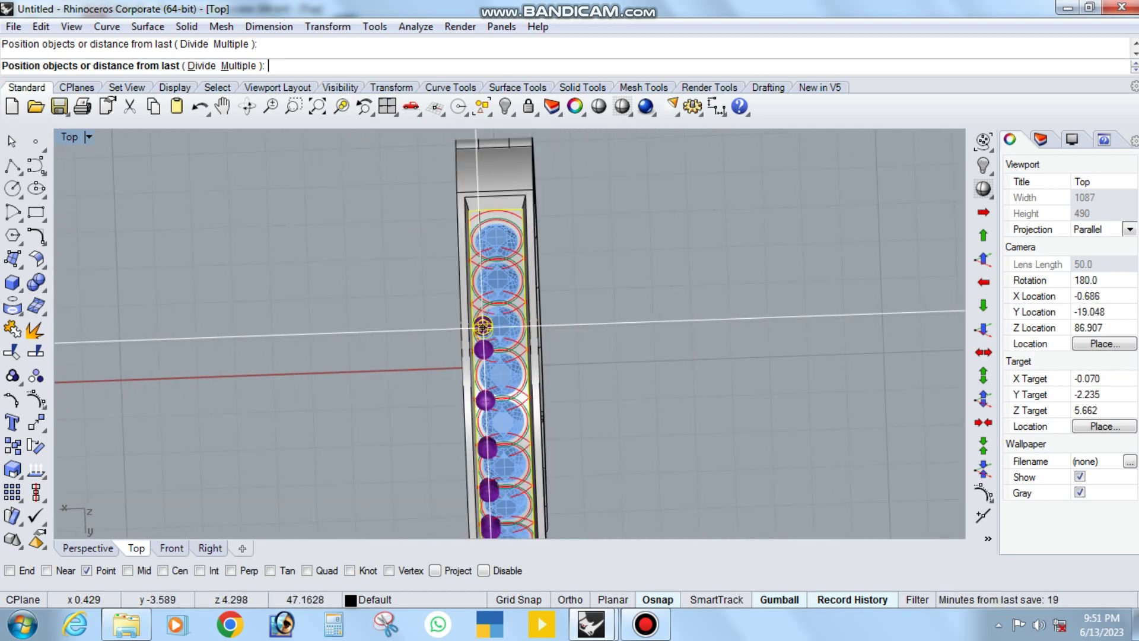
{"action": "scroll", "coordinate": [477, 294], "scroll_direction": "up", "scroll_amount": 1}
{"action": "scroll", "coordinate": [477, 293], "scroll_direction": "up", "scroll_amount": 4}
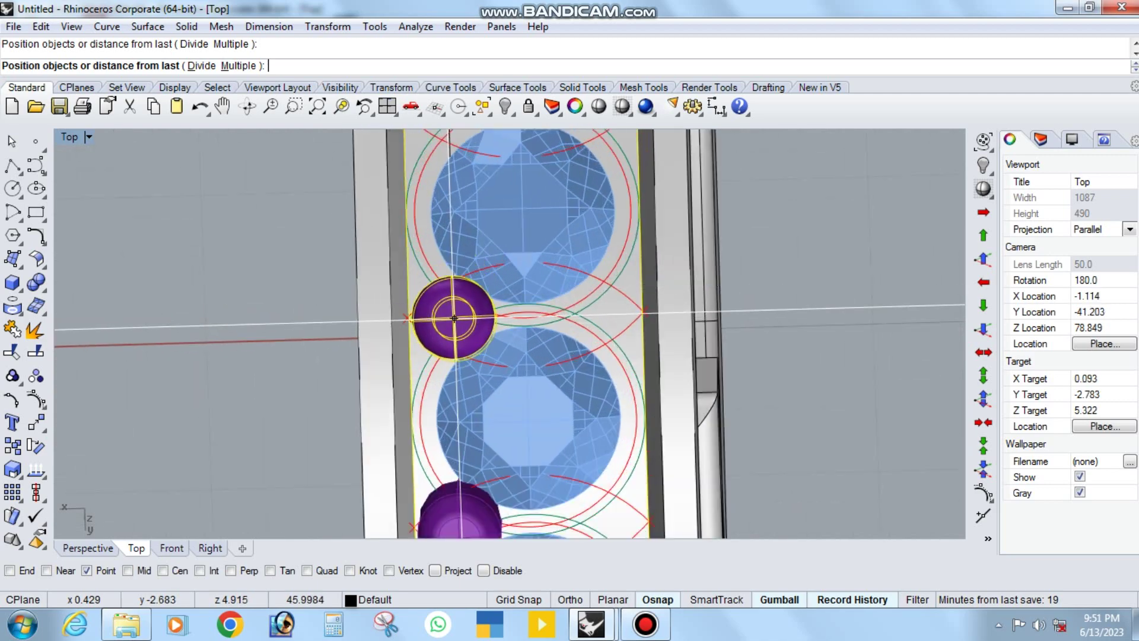
{"action": "scroll", "coordinate": [454, 330], "scroll_direction": "down", "scroll_amount": 4}
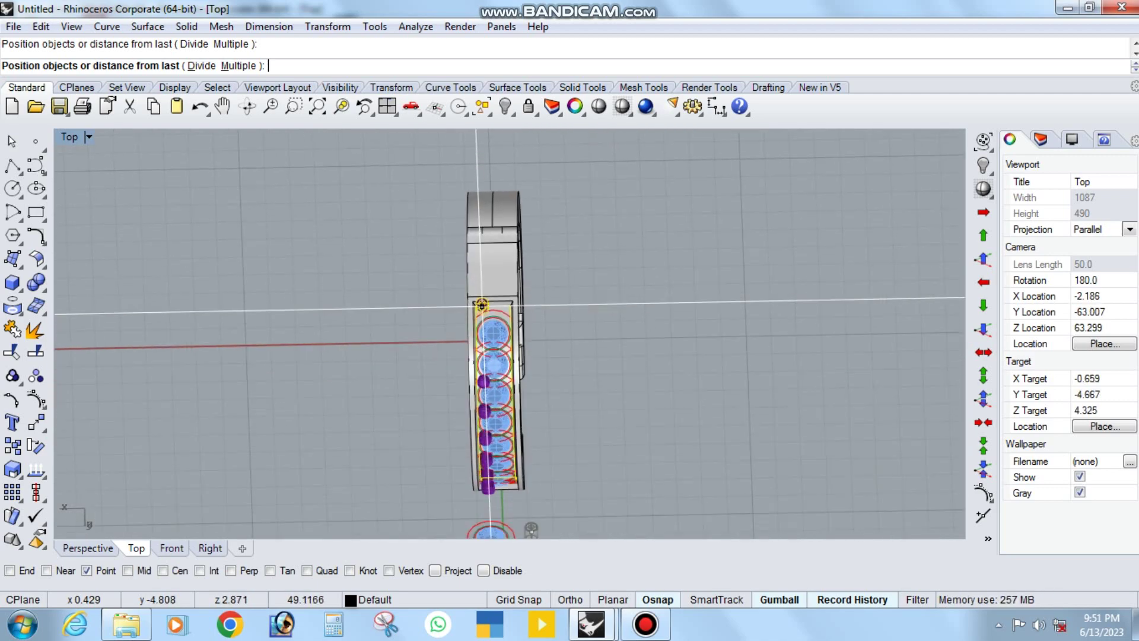
{"action": "scroll", "coordinate": [496, 344], "scroll_direction": "up", "scroll_amount": 4}
{"action": "scroll", "coordinate": [496, 363], "scroll_direction": "down", "scroll_amount": 3}
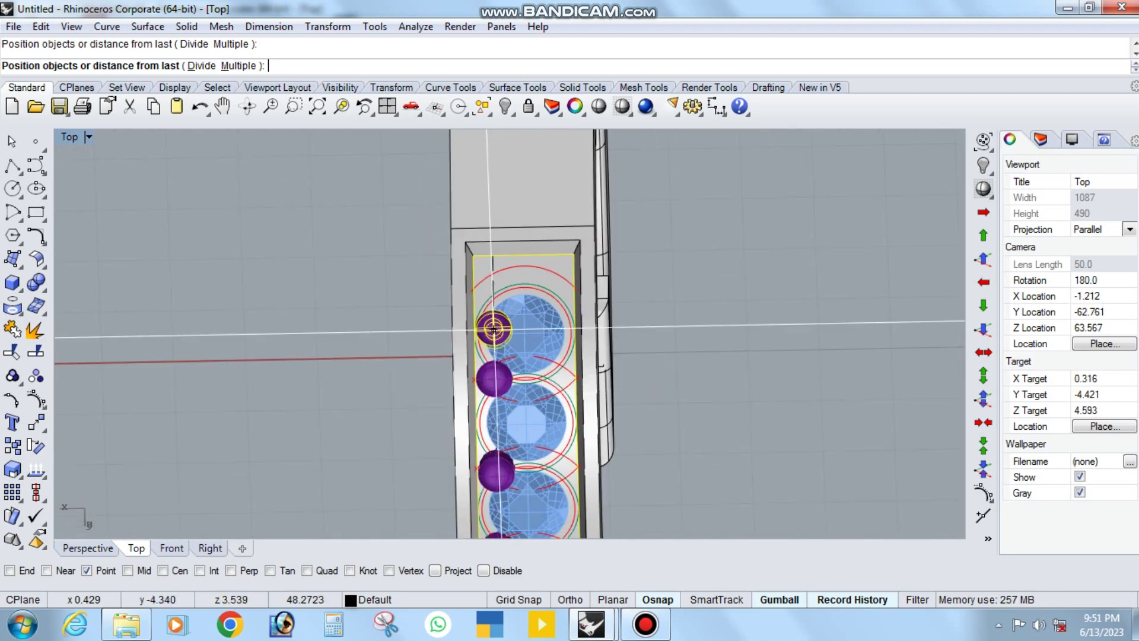
{"action": "scroll", "coordinate": [492, 332], "scroll_direction": "up", "scroll_amount": 3}
{"action": "key", "text": "Escape"}
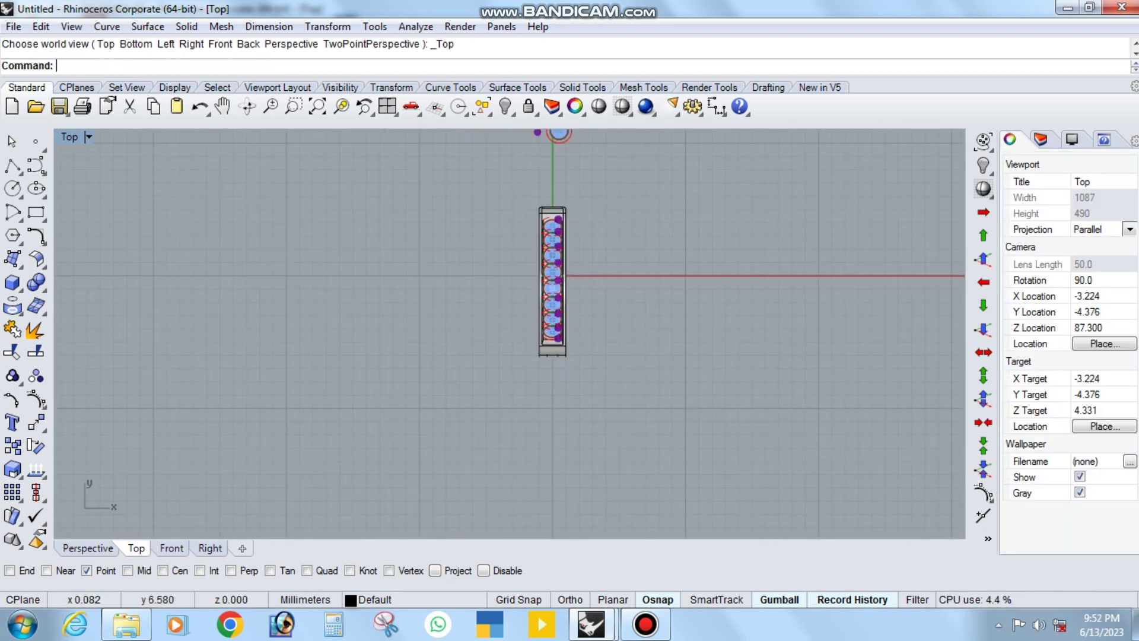
{"action": "key", "text": "ctrl+a"}
{"action": "scroll", "coordinate": [563, 276], "scroll_direction": "up", "scroll_amount": 10}
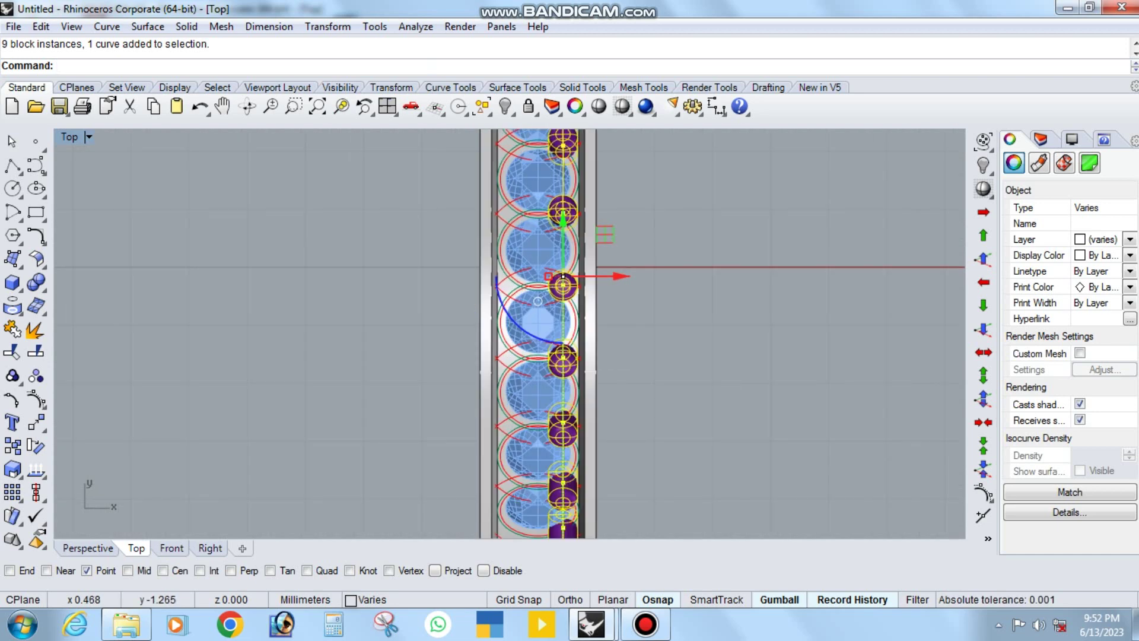
Step: Mirror the selected prongs across the stone row's centre line onto the other side
{"action": "left_click", "coordinate": [36, 422]}
{"action": "left_click", "coordinate": [178, 431]}
{"action": "left_click", "coordinate": [537, 300]}
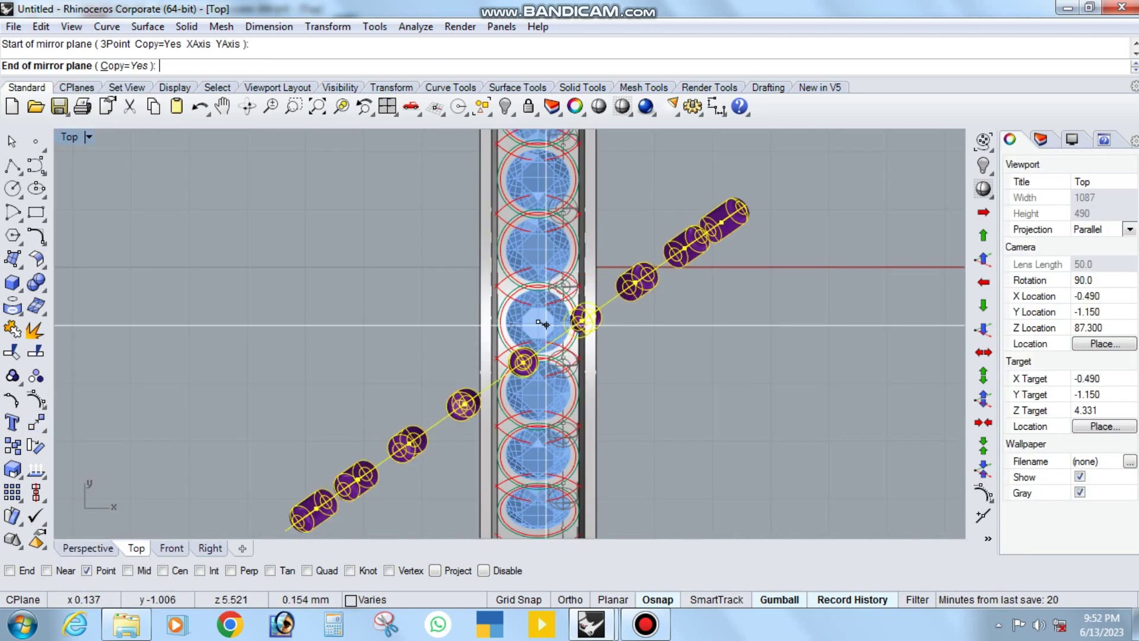
{"action": "scroll", "coordinate": [593, 314], "scroll_direction": "down", "scroll_amount": 4}
{"action": "left_click", "coordinate": [547, 474]}
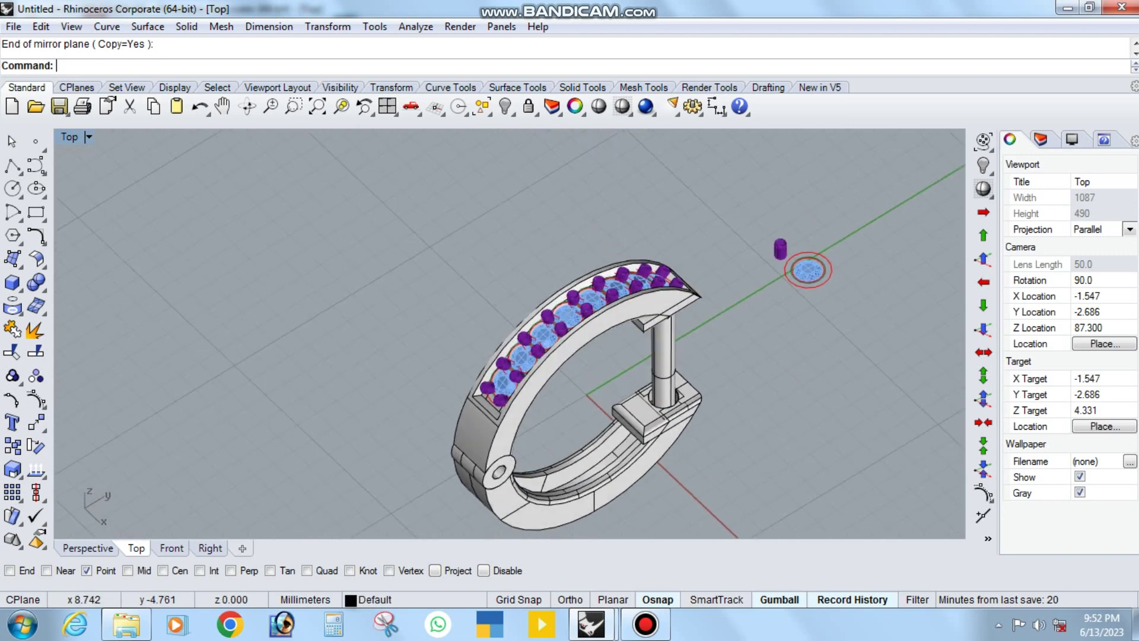
Step: Group all the hoop parts and delete the spare stone and prong beside the hoop
{"action": "mouse_move", "coordinate": [547, 474]}
{"action": "right_mouse_down", "text": "ctrl+shift"}
{"action": "mouse_move", "coordinate": [682, 416]}
{"action": "mouse_move", "coordinate": [682, 380]}
{"action": "right_mouse_up", "text": "ctrl+shift"}
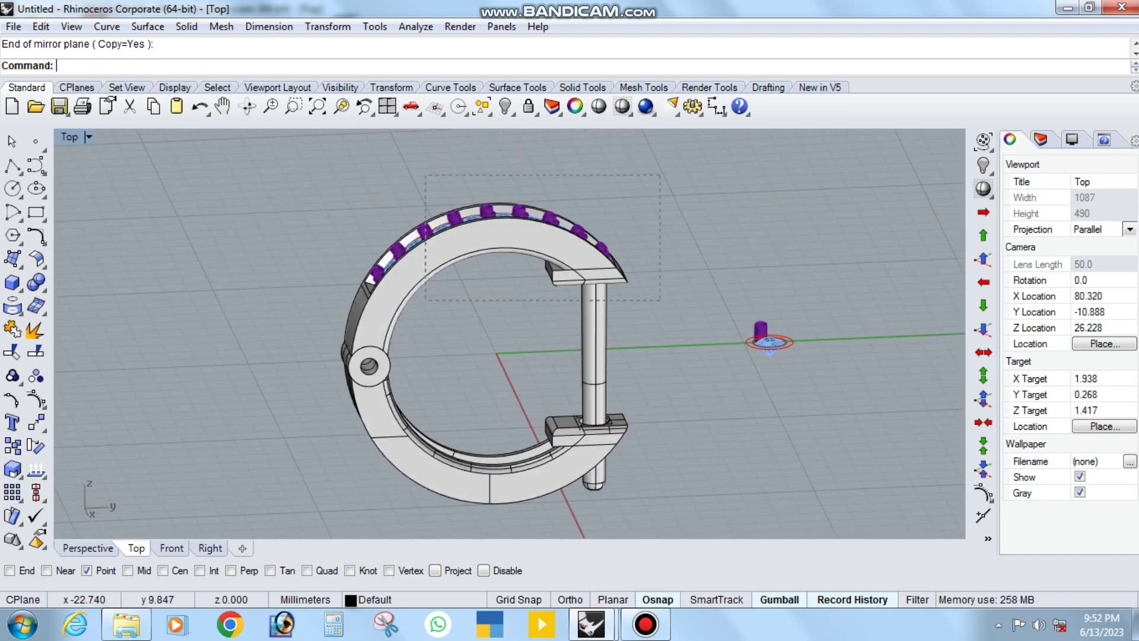
{"action": "left_click_drag", "start_coordinate": [659, 175], "coordinate": [299, 306]}
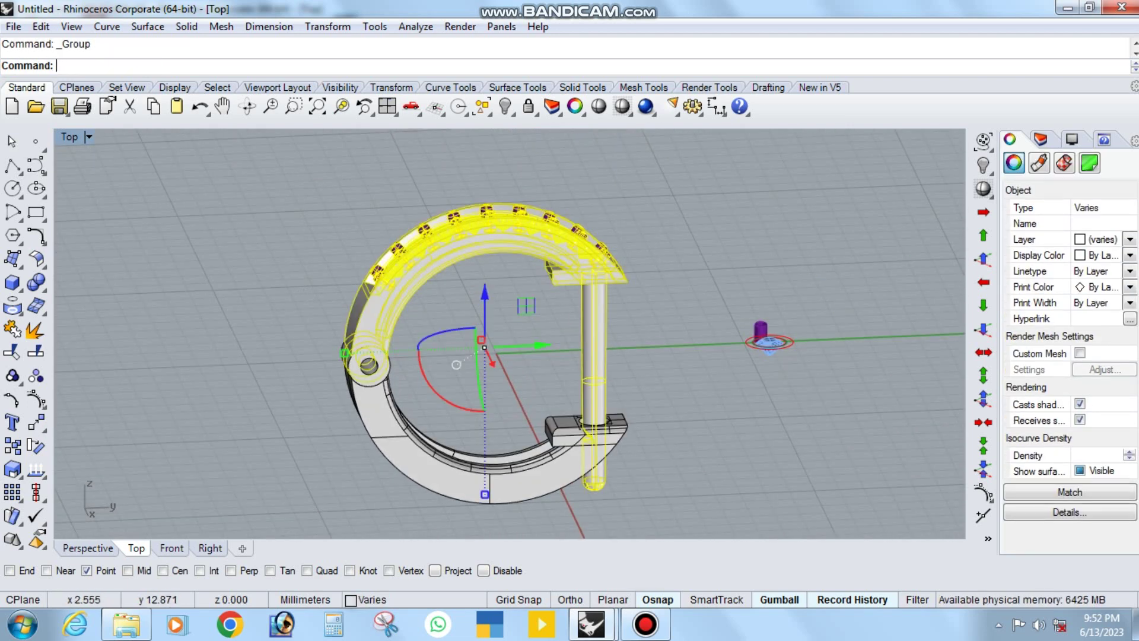
{"action": "key", "text": "Escape"}
{"action": "left_click", "coordinate": [765, 339]}
{"action": "key", "text": "Delete"}
Step: Start a Ctrl+S save, cancel the prompt, and select every object in the model
{"action": "right_click_drag", "start_coordinate": [765, 339], "coordinate": [533, 356], "text": "ctrl+shift"}
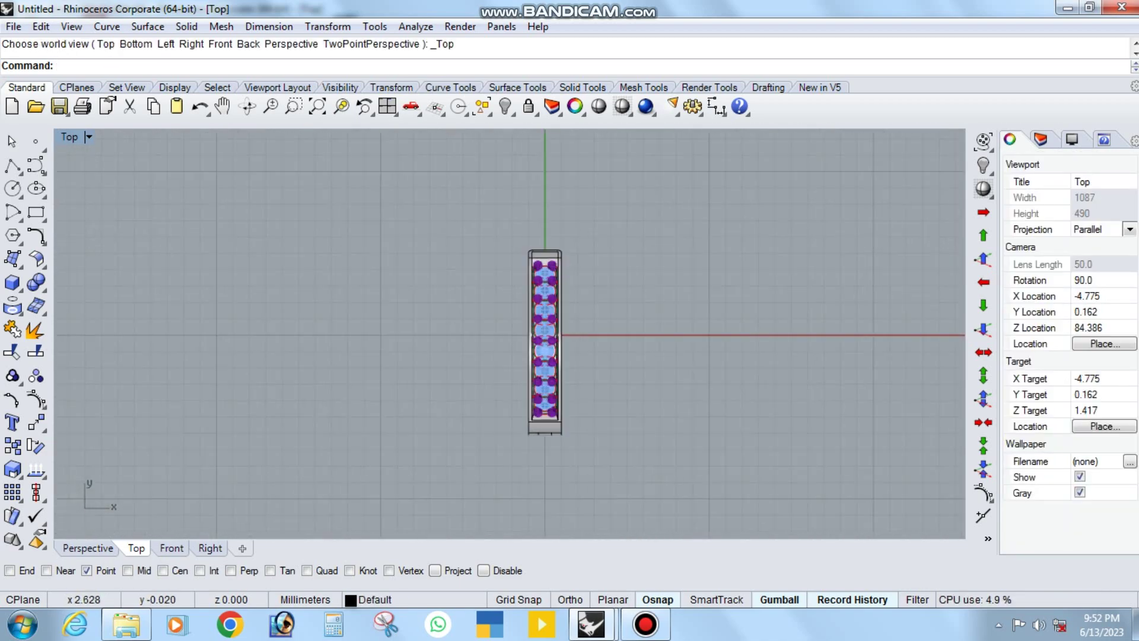
{"action": "scroll", "coordinate": [588, 336], "scroll_direction": "up", "scroll_amount": 3}
{"action": "key", "text": "ctrl+s"}
{"action": "key", "text": "Escape"}
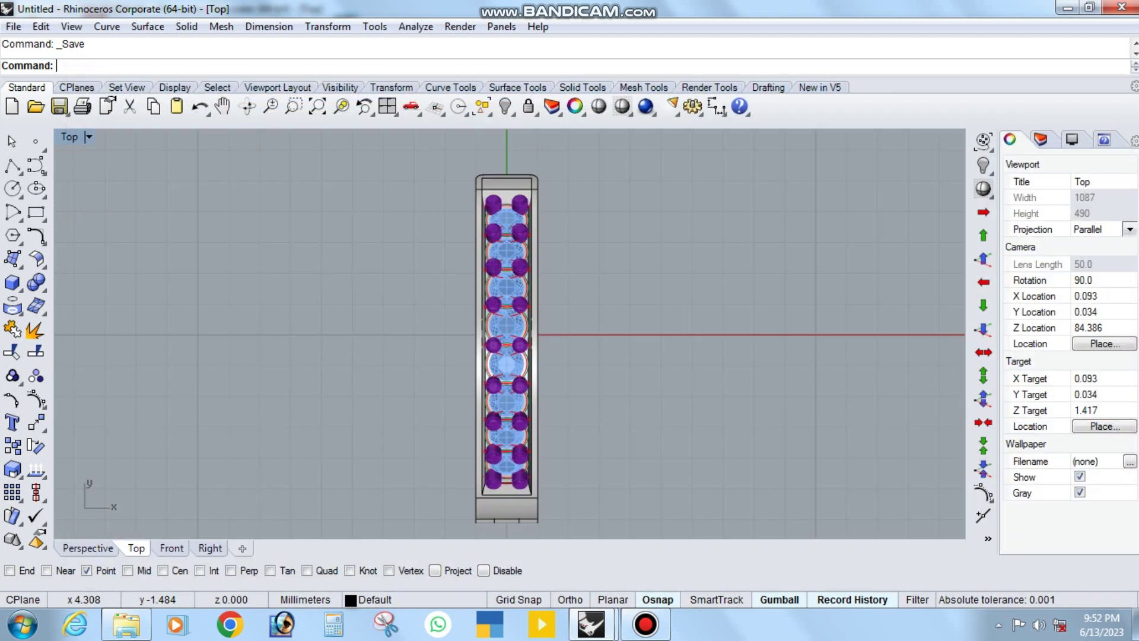
{"action": "right_click_drag", "start_coordinate": [534, 356], "coordinate": [593, 344], "text": "ctrl+shift"}
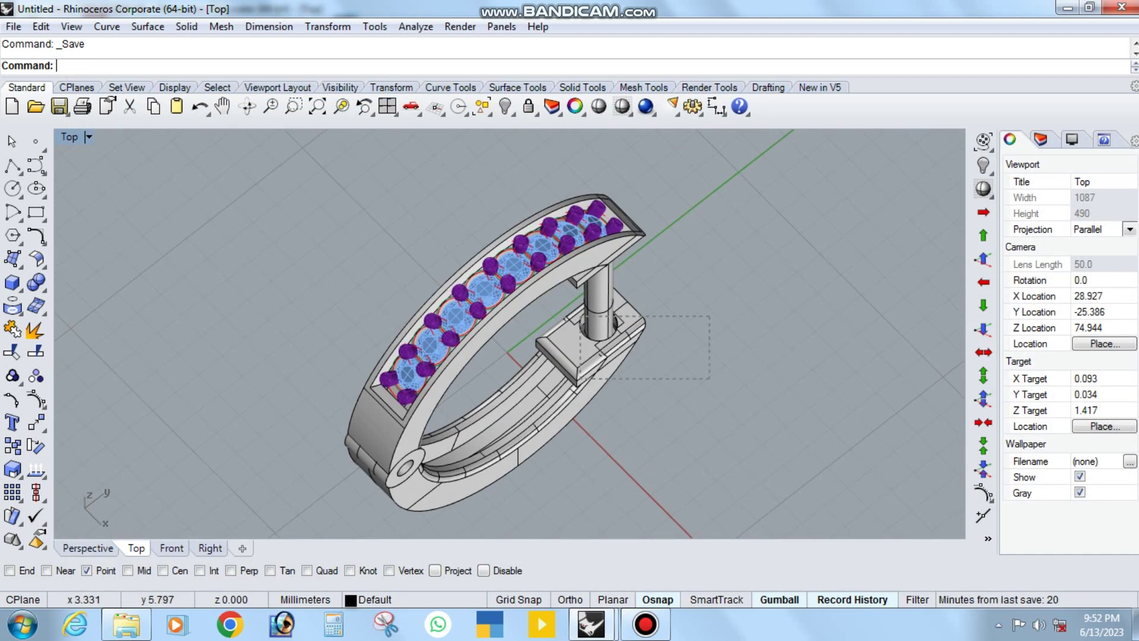
{"action": "key", "text": "ctrl+a"}
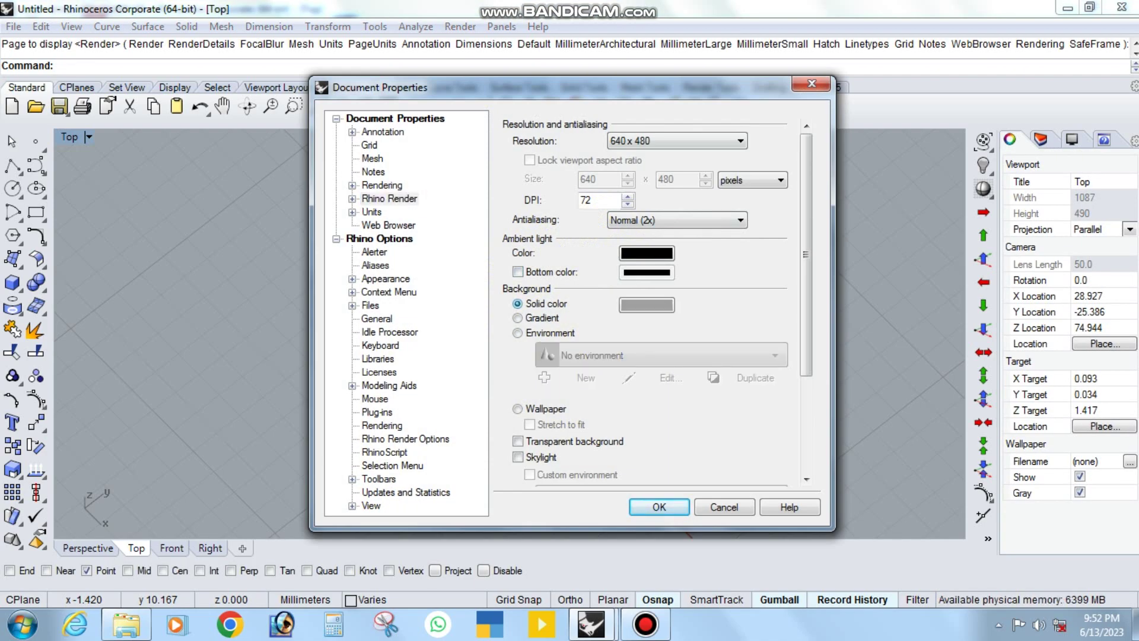
Step: Leave the render background colour as it is and switch the viewport to rendered display
{"action": "left_click", "coordinate": [647, 305]}
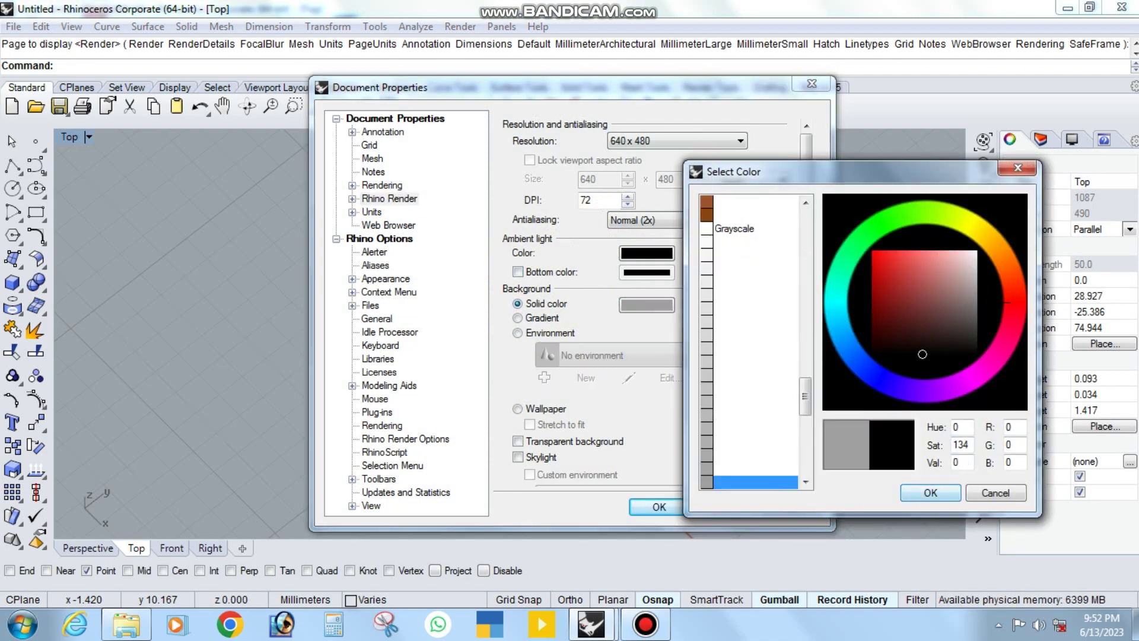
{"action": "left_click", "coordinate": [930, 493]}
{"action": "left_click", "coordinate": [659, 506]}
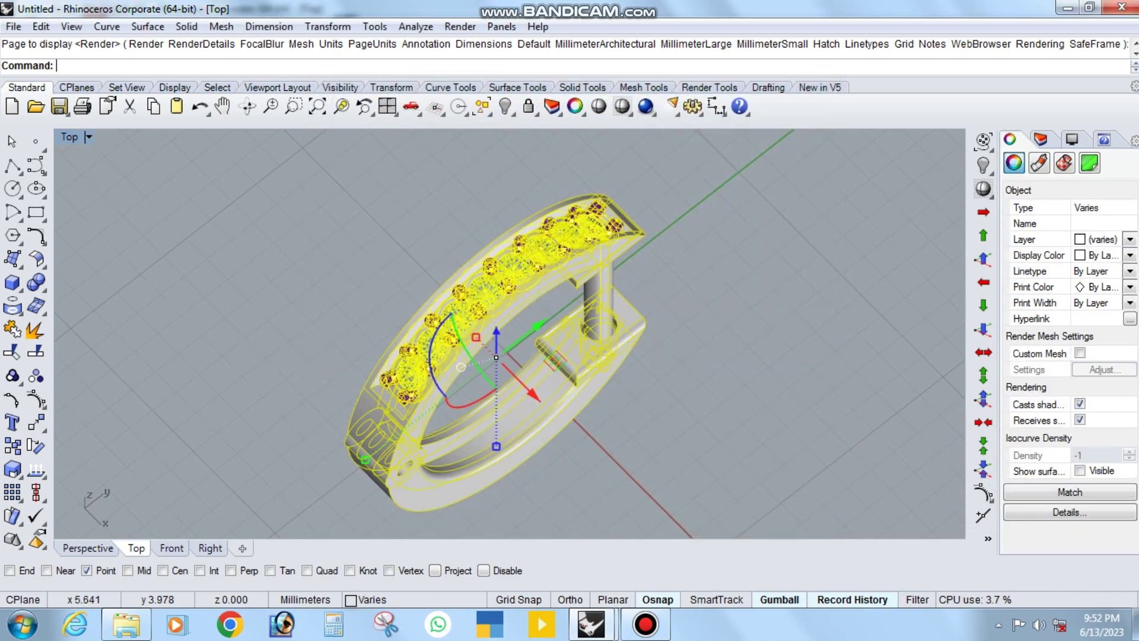
{"action": "left_click", "coordinate": [662, 404]}
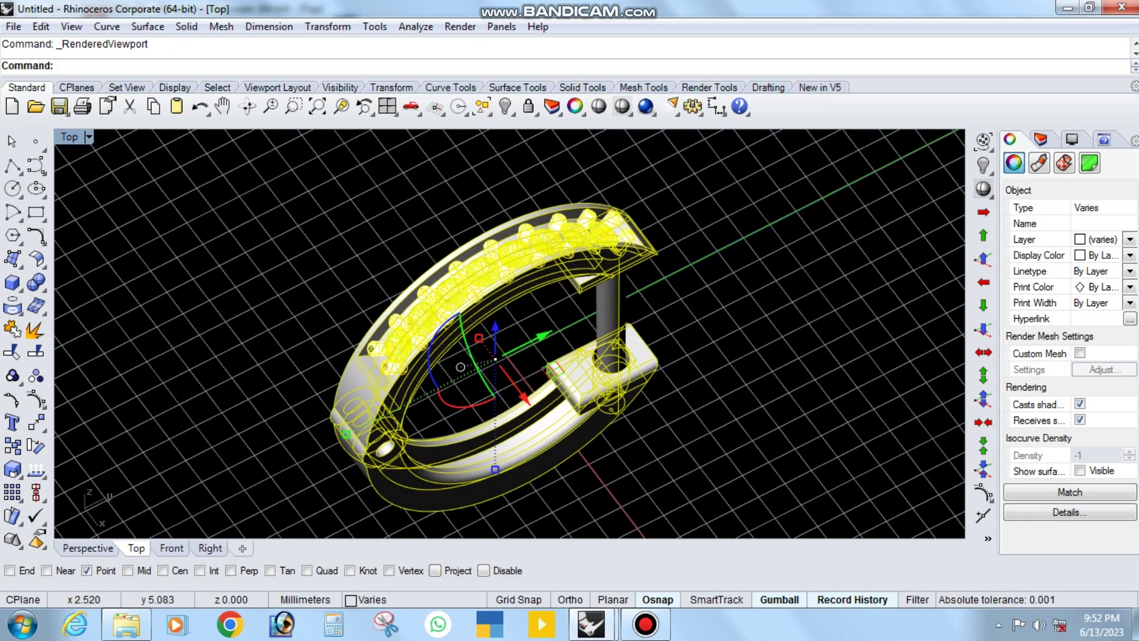
Step: Select the whole earring and set its material assignment to By Object
{"action": "key", "text": "Escape"}
{"action": "scroll", "coordinate": [712, 270], "scroll_direction": "down", "scroll_amount": 3}
{"action": "key", "text": "ctrl+a"}
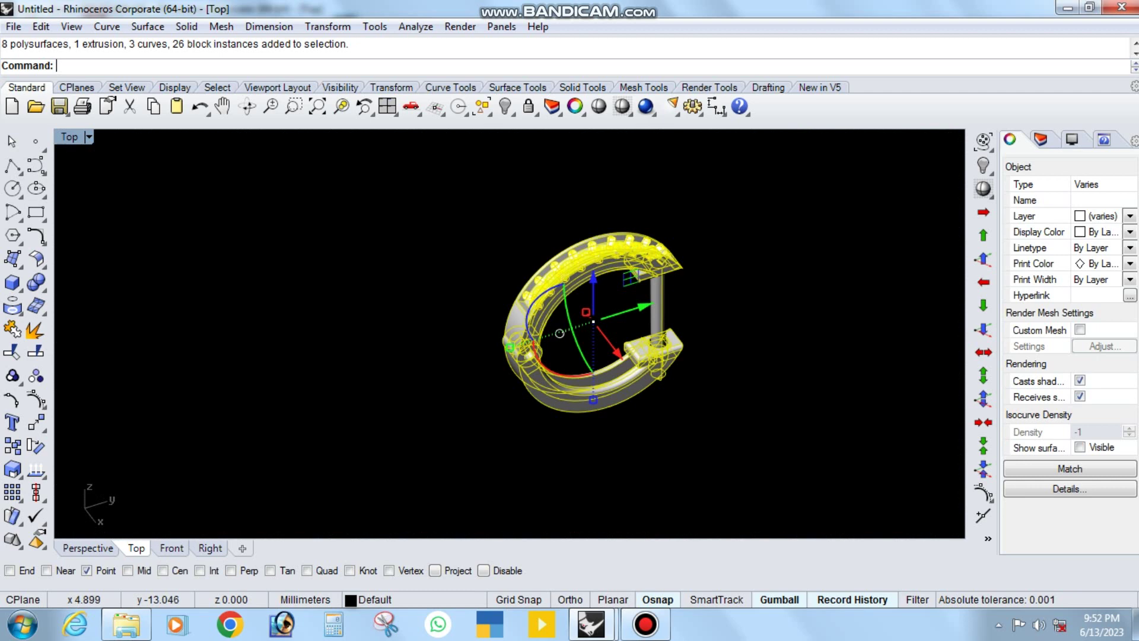
{"action": "left_click", "coordinate": [1039, 163]}
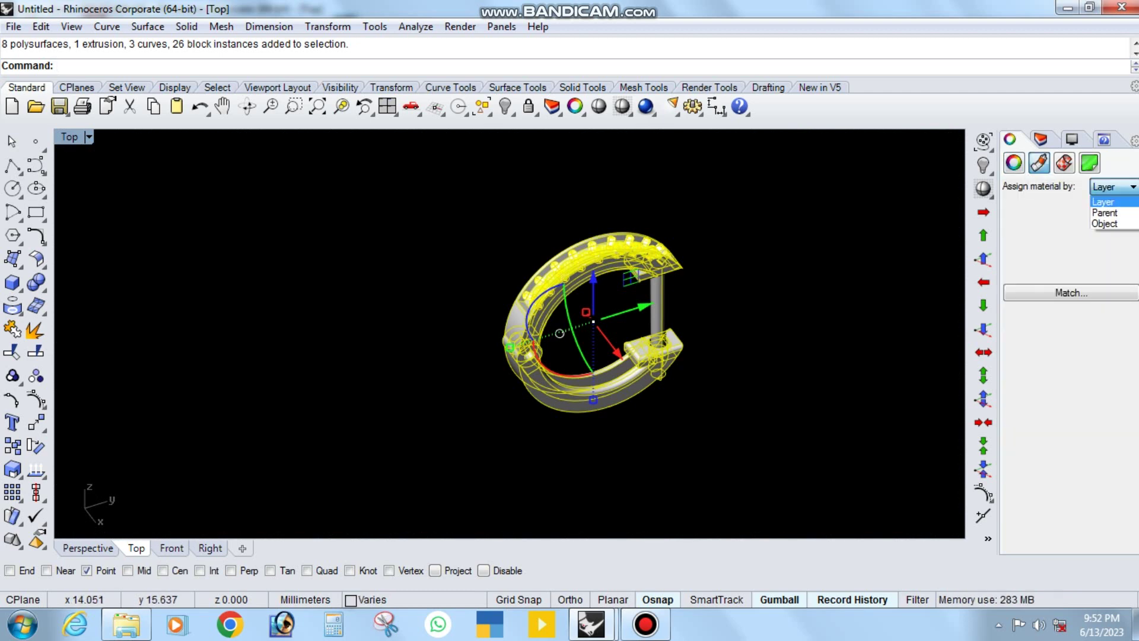
{"action": "left_click", "coordinate": [1105, 223]}
Step: Load the R_BLUE image as the material's environment texture, then pick a stone for block editing
{"action": "scroll", "coordinate": [1062, 398], "scroll_direction": "down", "scroll_amount": 1}
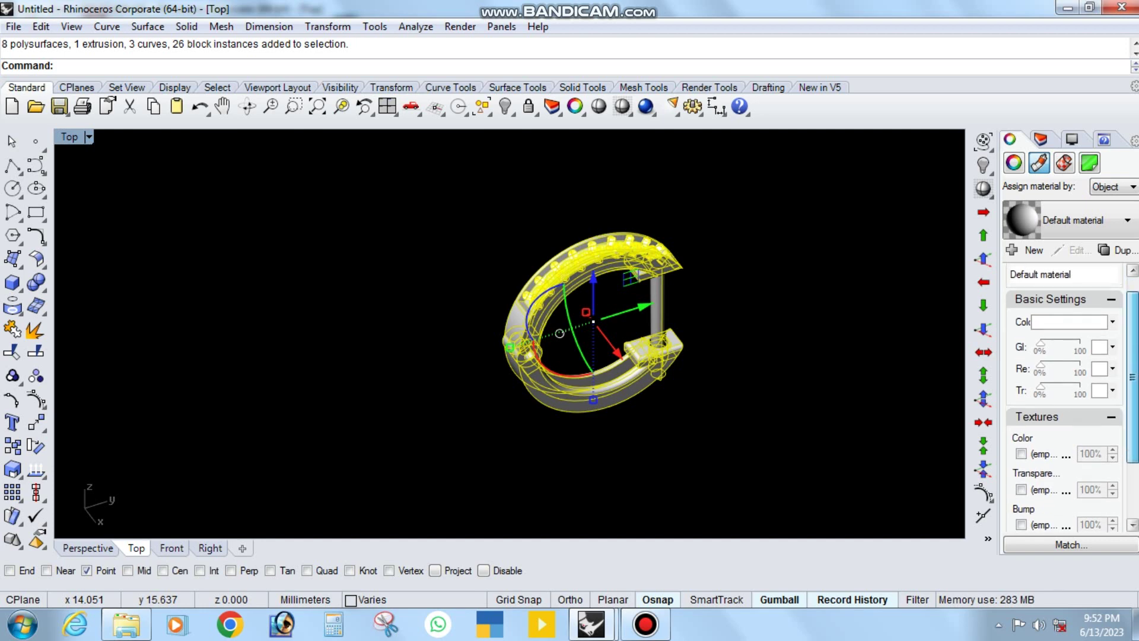
{"action": "scroll", "coordinate": [1062, 398], "scroll_direction": "down", "scroll_amount": 2}
{"action": "left_click", "coordinate": [1043, 514]}
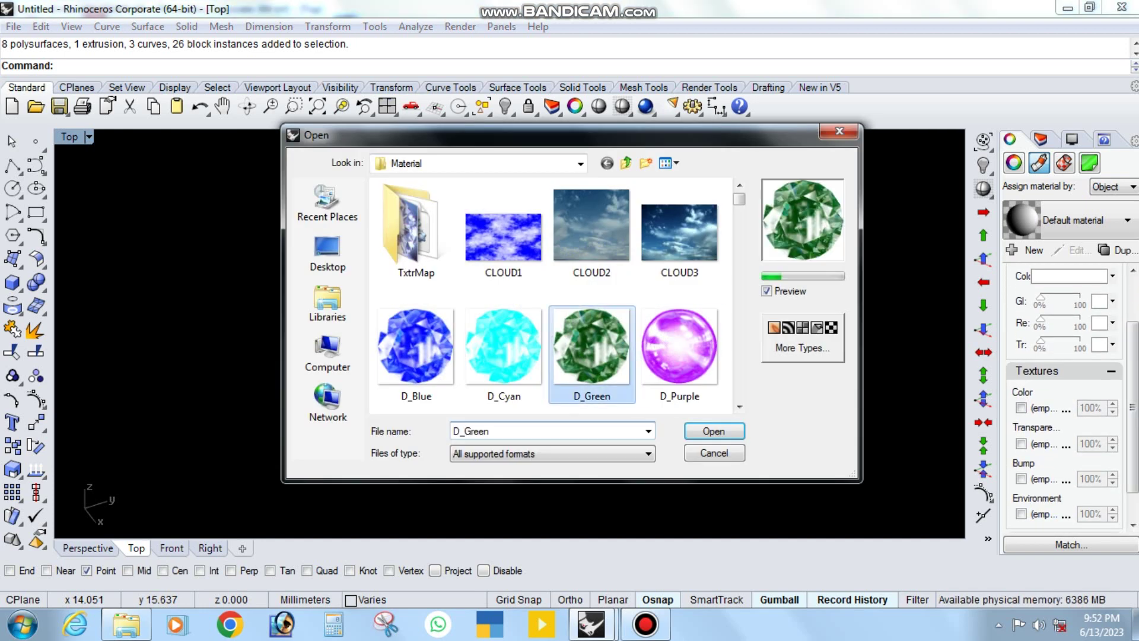
{"action": "scroll", "coordinate": [552, 297], "scroll_direction": "down", "scroll_amount": 1}
{"action": "scroll", "coordinate": [552, 297], "scroll_direction": "down", "scroll_amount": 1}
{"action": "scroll", "coordinate": [551, 296], "scroll_direction": "down", "scroll_amount": 2}
{"action": "scroll", "coordinate": [552, 297], "scroll_direction": "down", "scroll_amount": 2}
{"action": "scroll", "coordinate": [552, 297], "scroll_direction": "down", "scroll_amount": 1}
{"action": "scroll", "coordinate": [551, 297], "scroll_direction": "down", "scroll_amount": 1}
{"action": "scroll", "coordinate": [552, 296], "scroll_direction": "down", "scroll_amount": 1}
{"action": "scroll", "coordinate": [551, 296], "scroll_direction": "down", "scroll_amount": 1}
{"action": "scroll", "coordinate": [552, 297], "scroll_direction": "down", "scroll_amount": 1}
{"action": "scroll", "coordinate": [551, 296], "scroll_direction": "down", "scroll_amount": 1}
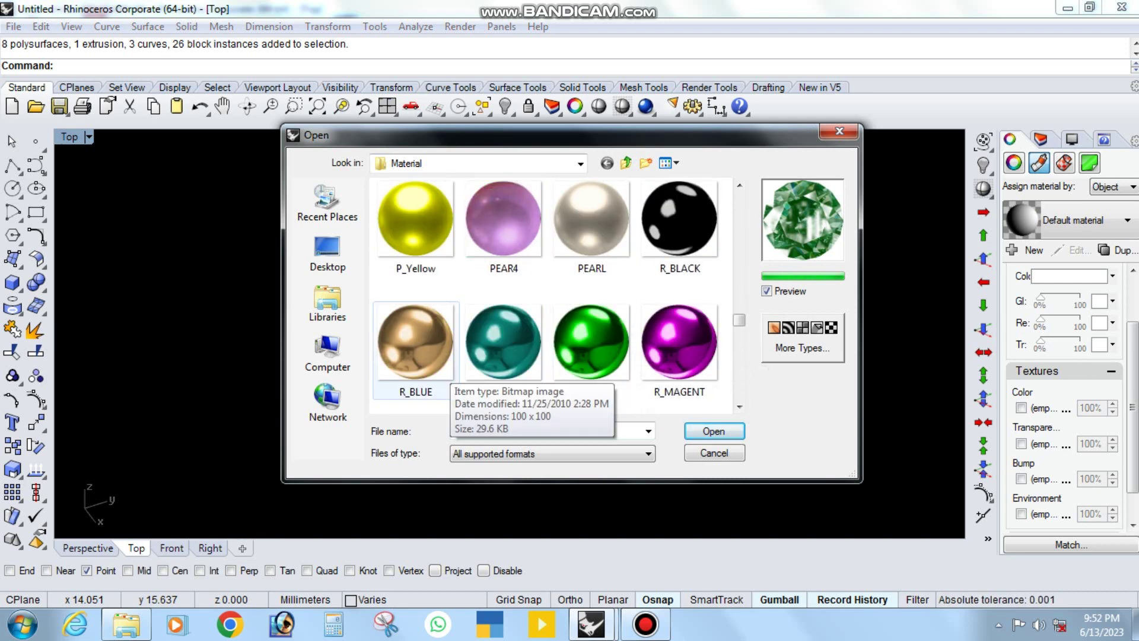
{"action": "scroll", "coordinate": [552, 296], "scroll_direction": "down", "scroll_amount": 1}
{"action": "left_click", "coordinate": [714, 430]}
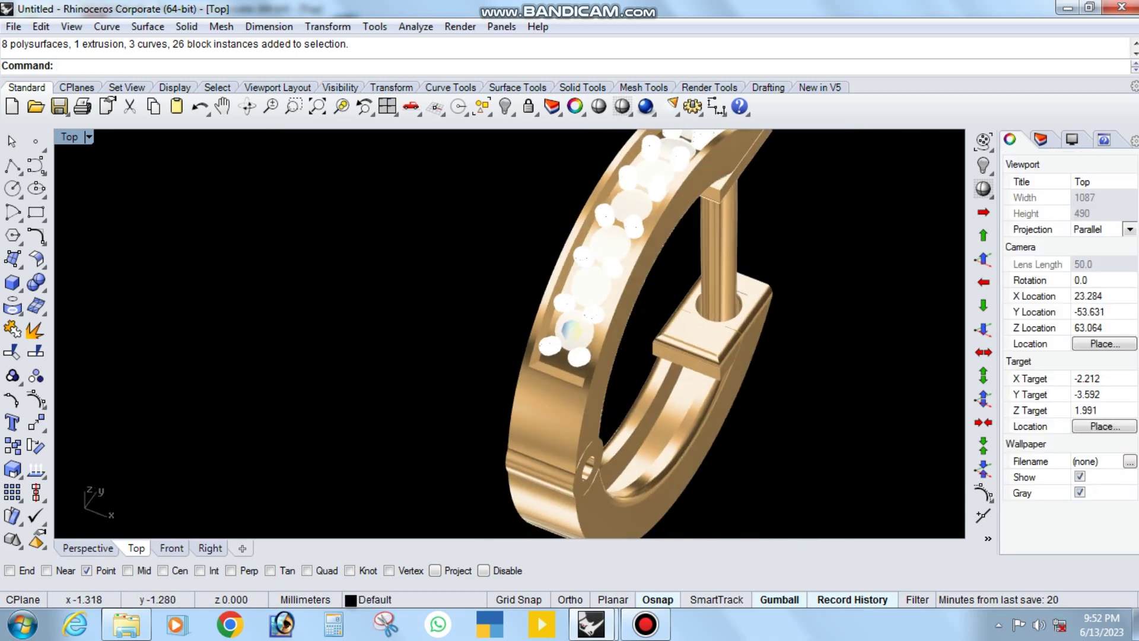
{"action": "left_click", "coordinate": [510, 353]}
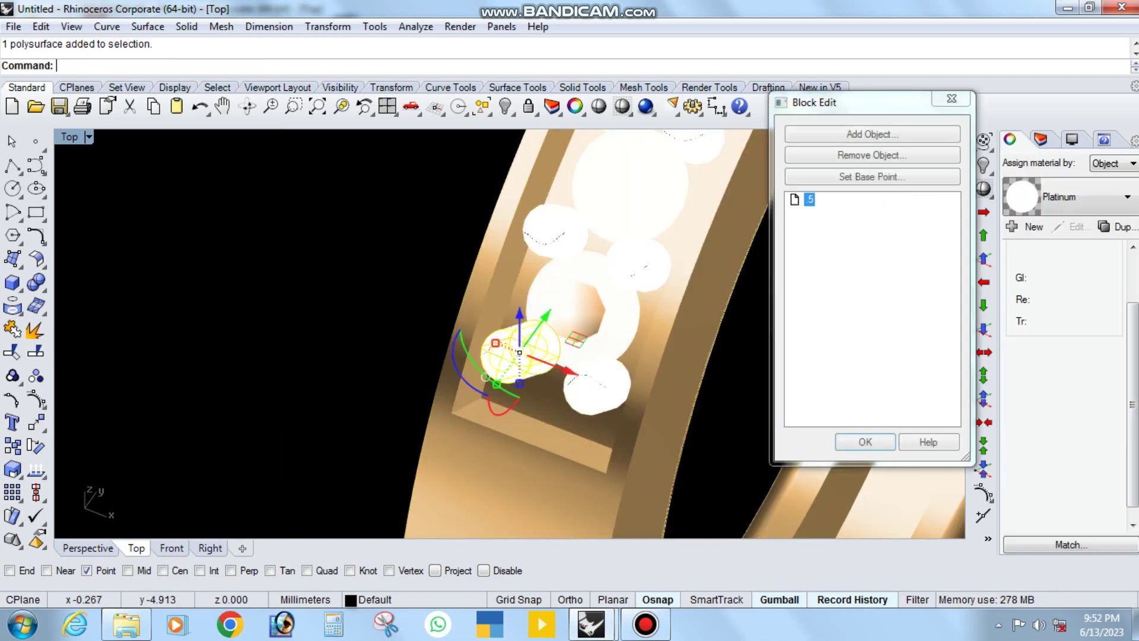
Step: Give the stone New material 001, then start block-editing the centre round stone
{"action": "left_click", "coordinate": [1074, 434]}
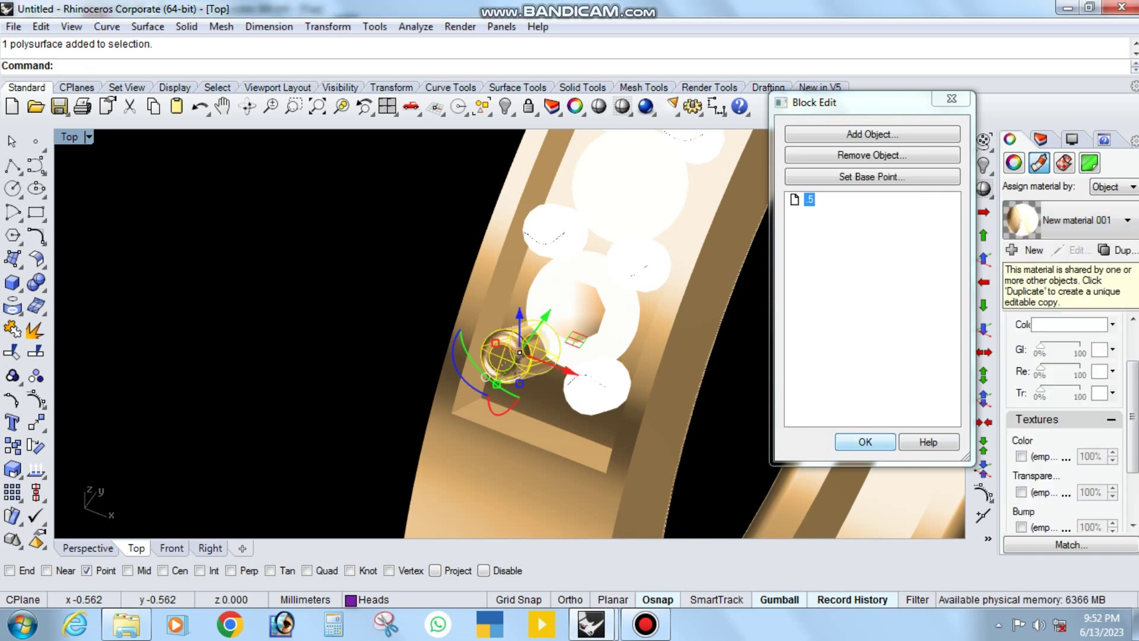
{"action": "key", "text": "Return"}
{"action": "key", "text": "Return"}
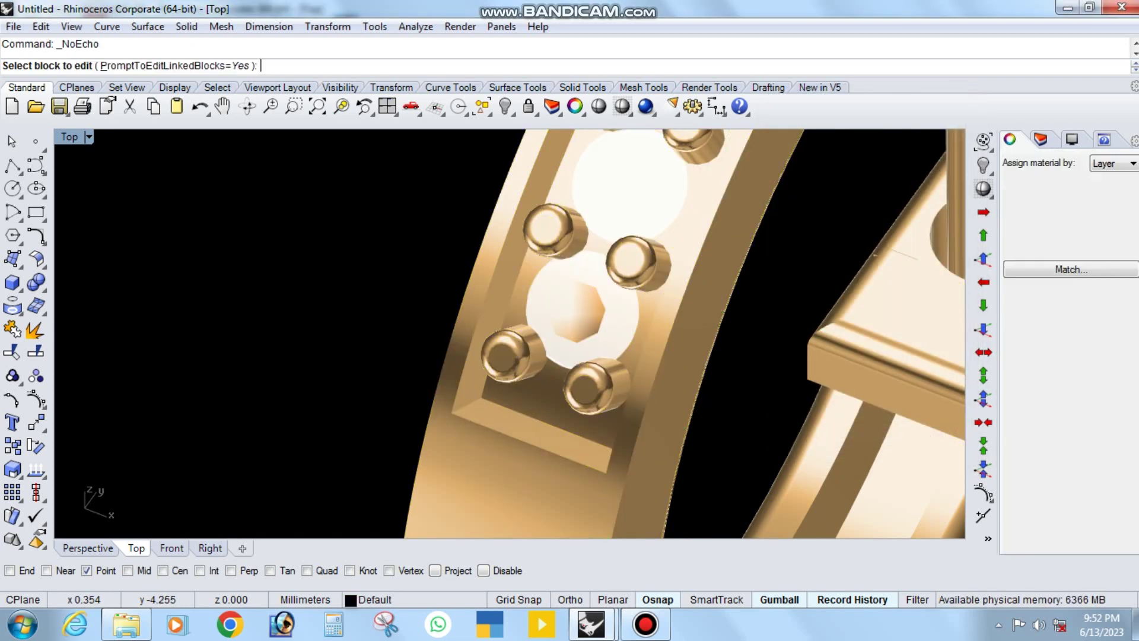
{"action": "left_click", "coordinate": [581, 309]}
{"action": "key", "text": "Return"}
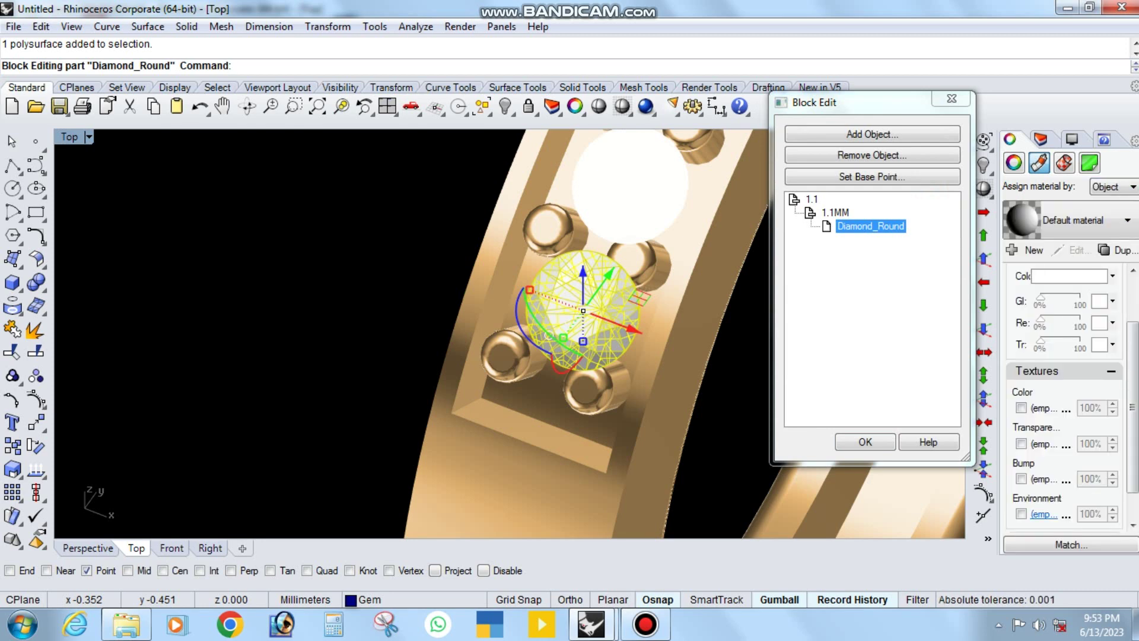
Step: Load the diam image from the Material folder onto Diamond_Round and finish the block edit
{"action": "left_click", "coordinate": [1044, 514]}
{"action": "scroll", "coordinate": [591, 297], "scroll_direction": "down", "scroll_amount": 1}
{"action": "left_click", "coordinate": [591, 223]}
{"action": "left_click", "coordinate": [591, 347]}
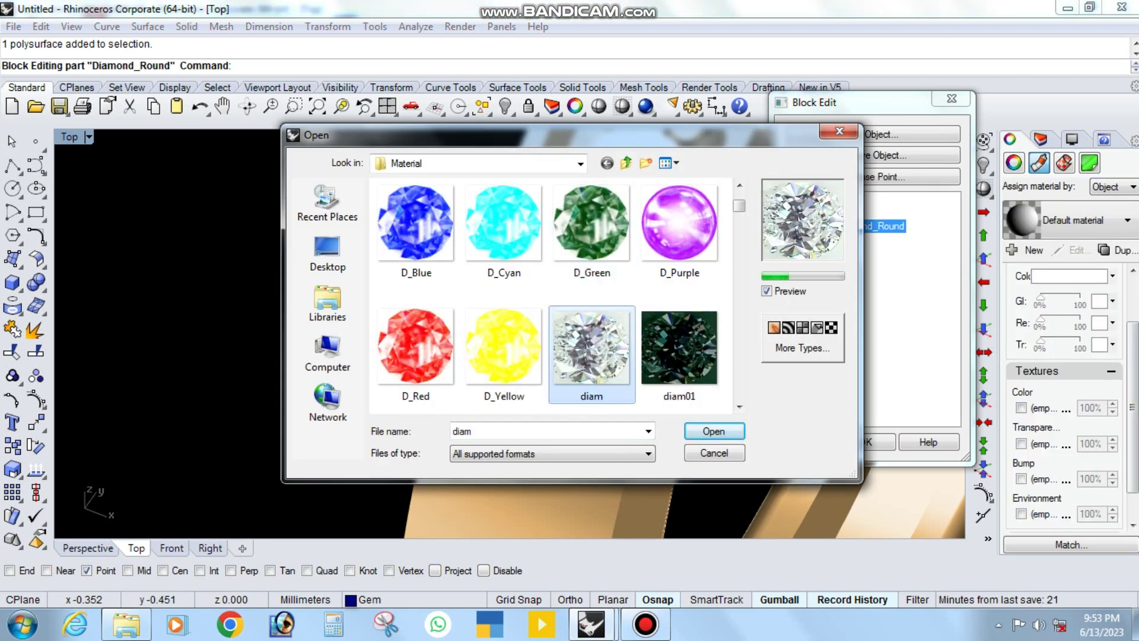
{"action": "double_click", "coordinate": [592, 350]}
{"action": "left_click", "coordinate": [866, 439]}
Step: Orbit and zoom the rendered viewport to view the diamond-set hoop from several angles
{"action": "scroll", "coordinate": [510, 333], "scroll_direction": "down", "scroll_amount": 5}
{"action": "mouse_move", "coordinate": [510, 332]}
{"action": "right_mouse_down"}
{"action": "mouse_move", "coordinate": [593, 379]}
{"action": "mouse_move", "coordinate": [534, 332]}
{"action": "mouse_move", "coordinate": [771, 332]}
{"action": "right_mouse_up"}
{"action": "scroll", "coordinate": [593, 391], "scroll_direction": "up", "scroll_amount": 5}
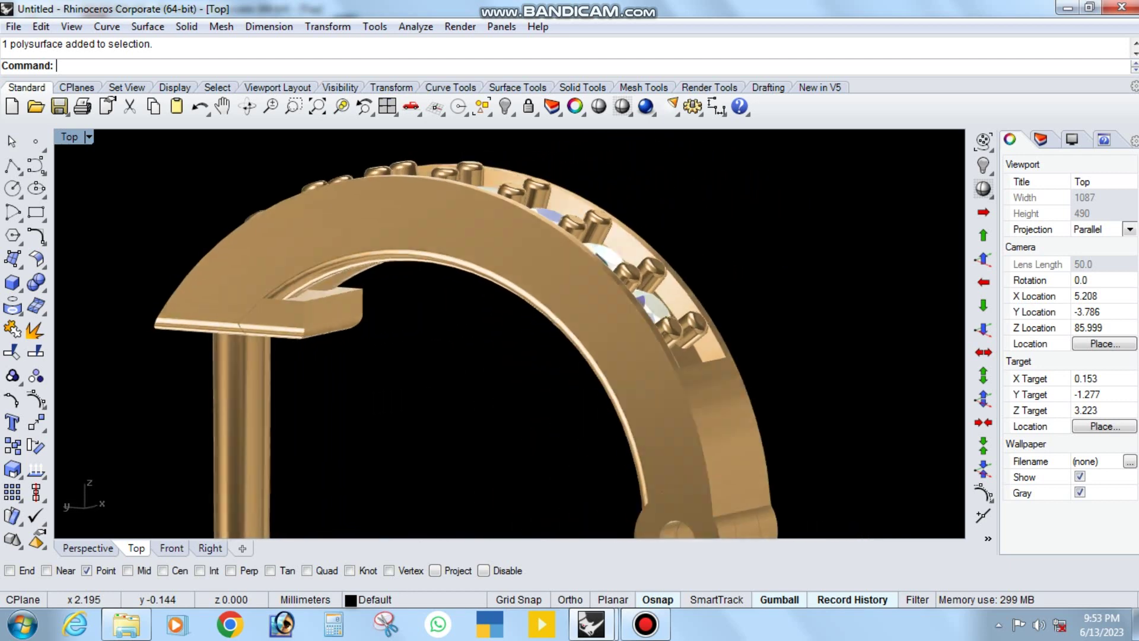
{"action": "right_click_drag", "start_coordinate": [534, 332], "coordinate": [593, 356]}
{"action": "scroll", "coordinate": [510, 332], "scroll_direction": "down", "scroll_amount": 3}
{"action": "right_click_drag", "start_coordinate": [534, 332], "coordinate": [771, 332]}
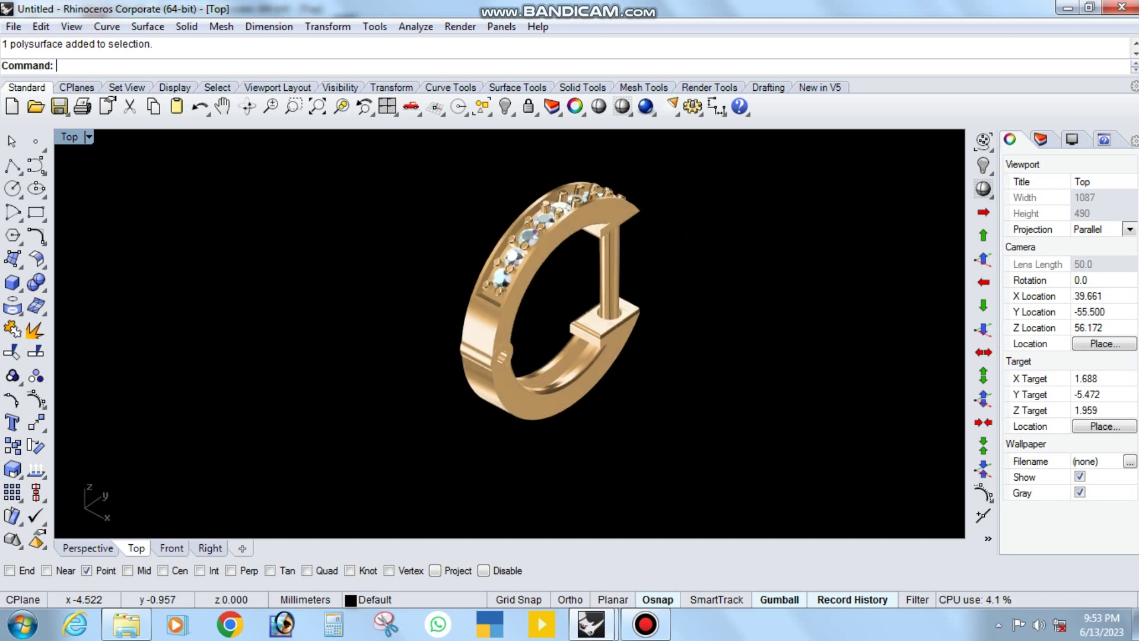
{"action": "key", "text": "ctrl+a"}
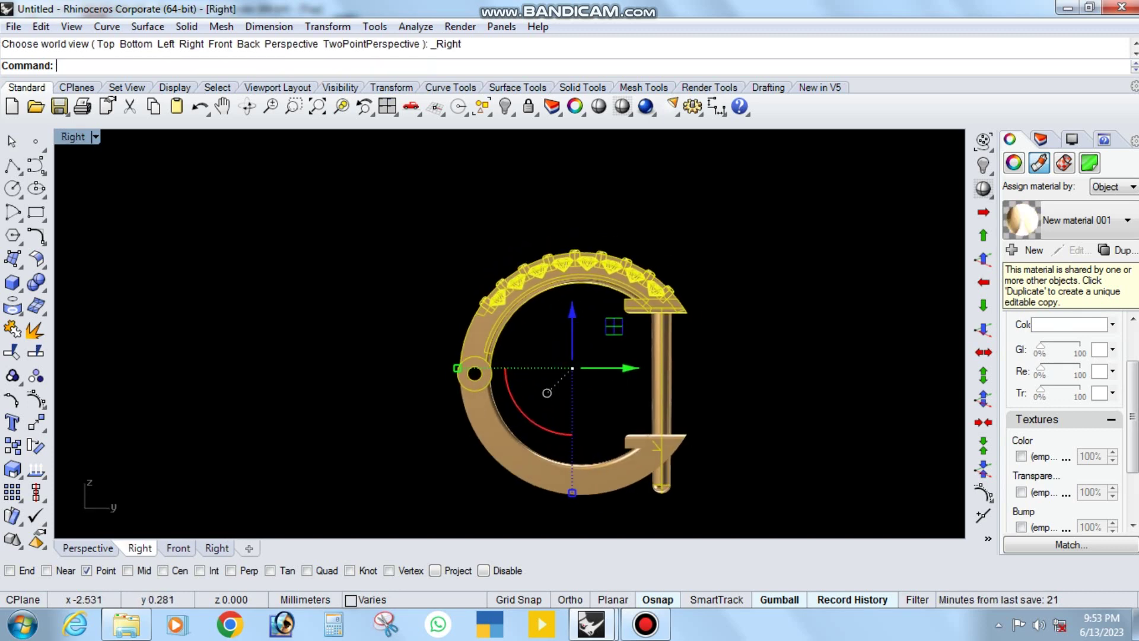
{"action": "left_click", "coordinate": [35, 445]}
{"action": "scroll", "coordinate": [511, 344], "scroll_direction": "up", "scroll_amount": 3}
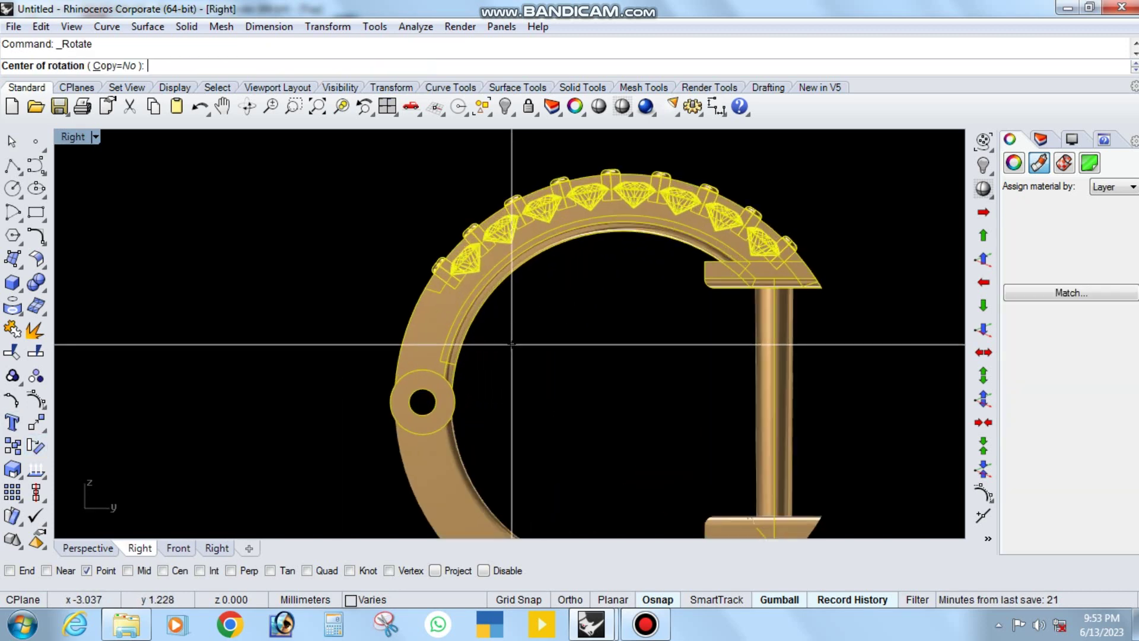
{"action": "left_click", "coordinate": [422, 402]}
{"action": "scroll", "coordinate": [422, 402], "scroll_direction": "down", "scroll_amount": 2}
{"action": "left_click", "coordinate": [707, 402]}
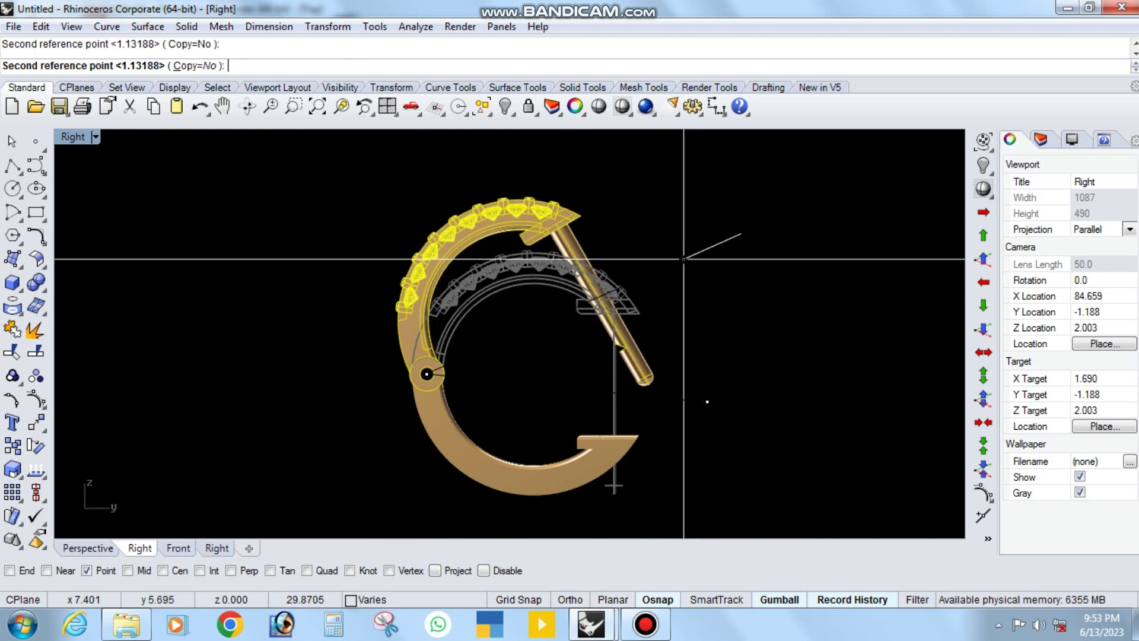
{"action": "left_click", "coordinate": [731, 259]}
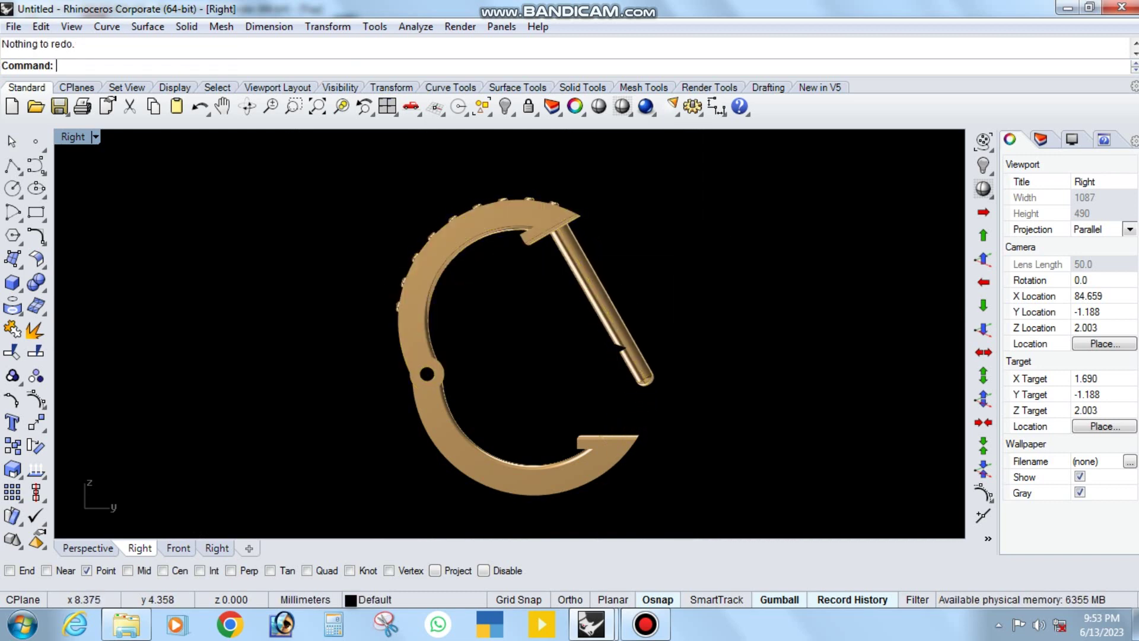
{"action": "key", "text": "ctrl+z"}
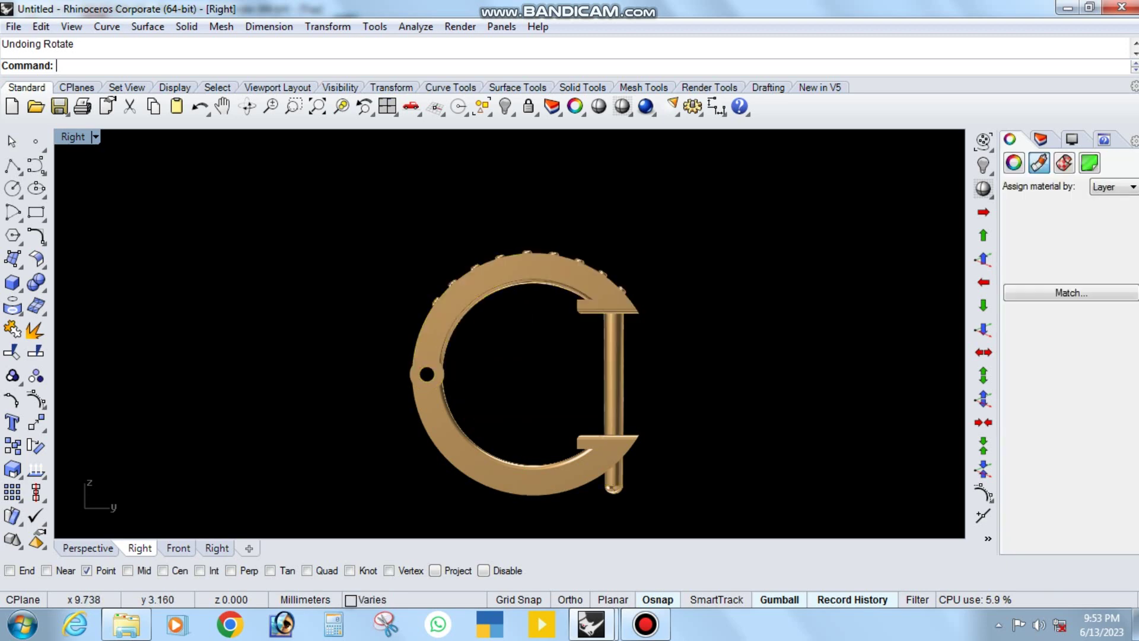
{"action": "key", "text": "ctrl+z"}
{"action": "key", "text": "Down"}
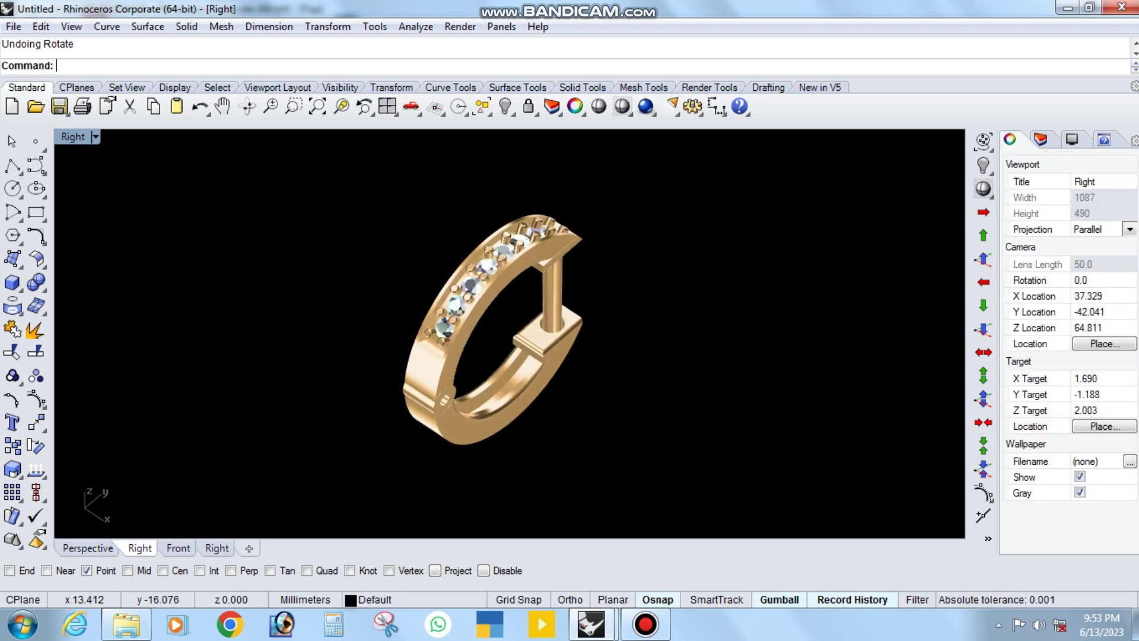
{"action": "key", "text": "Left"}
{"action": "key", "text": "Left"}
{"action": "key", "text": "Left"}
{"action": "key", "text": "Left"}
{"action": "key", "text": "Left"}
{"action": "key", "text": "Left"}
{"action": "key", "text": "Left"}
{"action": "key", "text": "Left"}
{"action": "key", "text": "Left"}
{"action": "key", "text": "Down"}
{"action": "key", "text": "Down"}
{"action": "key", "text": "Down"}
{"action": "key", "text": "Down"}
{"action": "key", "text": "Down"}
{"action": "key", "text": "Down"}
{"action": "key", "text": "Down"}
{"action": "key", "text": "Down"}
{"action": "key", "text": "Up"}
{"action": "key", "text": "Up"}
{"action": "key", "text": "Up"}
{"action": "key", "text": "Up"}
{"action": "key", "text": "Up"}
{"action": "key", "text": "Up"}
{"action": "key", "text": "Up"}
{"action": "key", "text": "Up"}
{"action": "key", "text": "Home"}
{"action": "key", "text": "Home"}
{"action": "key", "text": "Home"}
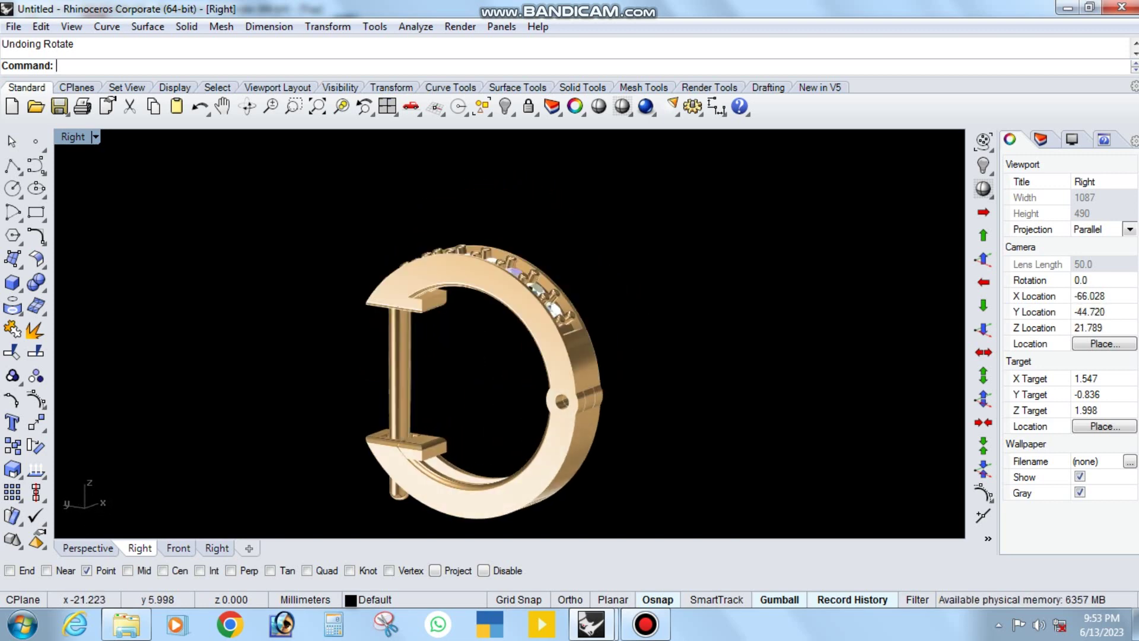
{"action": "key", "text": "Left"}
{"action": "key", "text": "Left"}
{"action": "key", "text": "Left"}
{"action": "key", "text": "Left"}
{"action": "key", "text": "Left"}
{"action": "key", "text": "Left"}
{"action": "key", "text": "Left"}
{"action": "key", "text": "Left"}
{"action": "key", "text": "Left"}
{"action": "key", "text": "Left"}
{"action": "key", "text": "Left"}
{"action": "key", "text": "Left"}
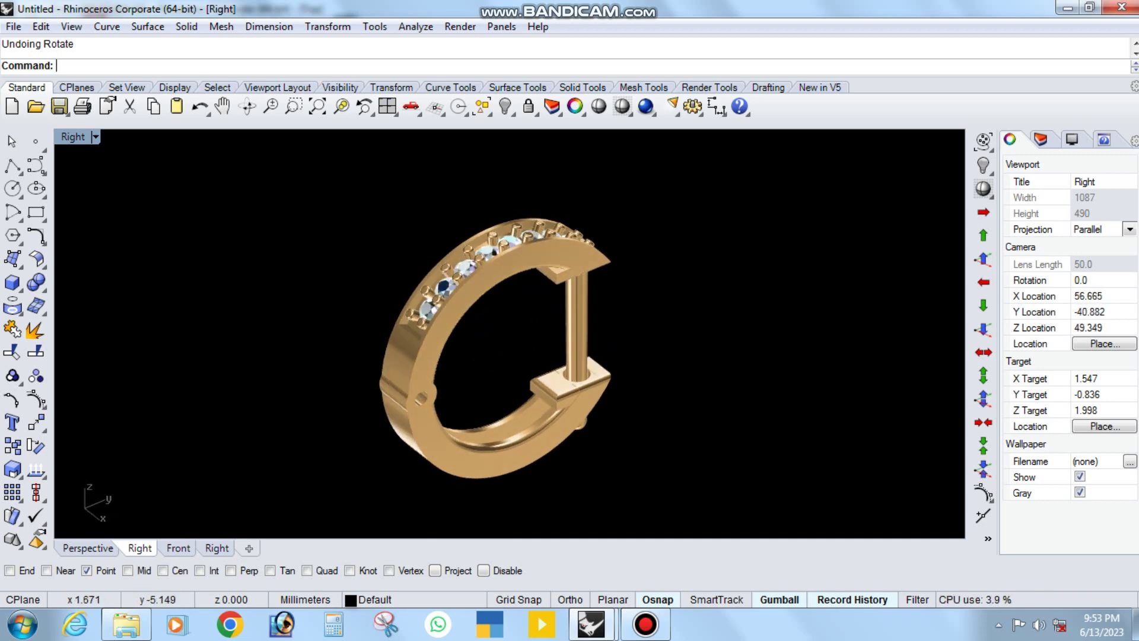
{"action": "key", "text": "Left"}
{"action": "key", "text": "Left"}
{"action": "key", "text": "Left"}
{"action": "key", "text": "Left"}
{"action": "key", "text": "Left"}
{"action": "key", "text": "Left"}
{"action": "key", "text": "Left"}
{"action": "key", "text": "Left"}
{"action": "key", "text": "Left"}
{"action": "key", "text": "Left"}
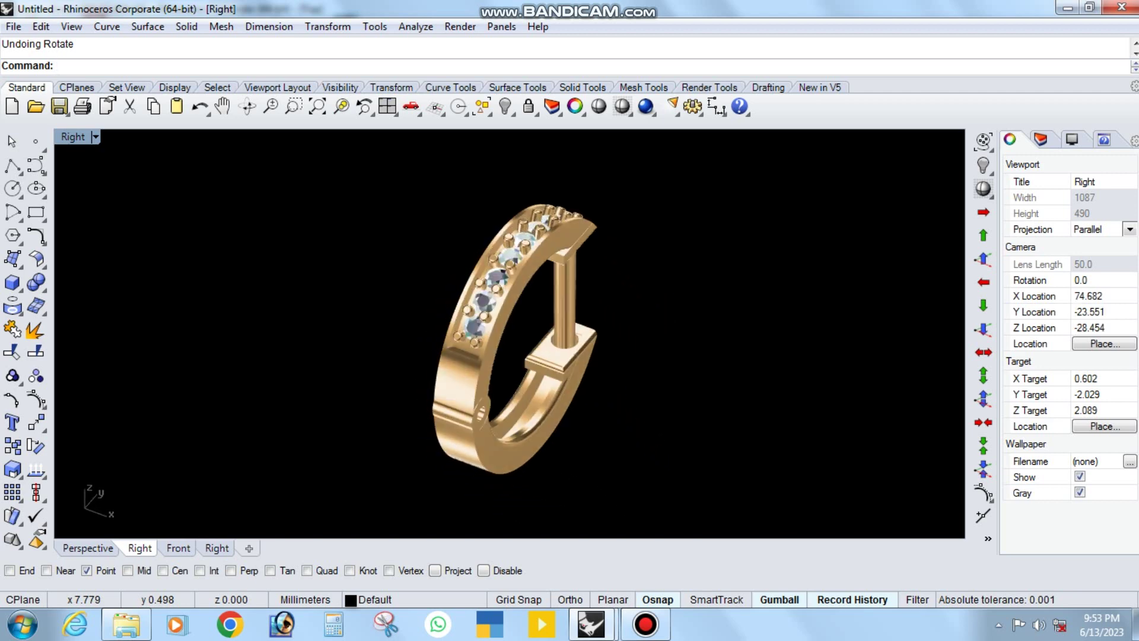
{"action": "key", "text": "Left"}
{"action": "key", "text": "Left"}
{"action": "key", "text": "Left"}
{"action": "key", "text": "Left"}
{"action": "key", "text": "Left"}
{"action": "key", "text": "Left"}
{"action": "key", "text": "Left"}
{"action": "key", "text": "Left"}
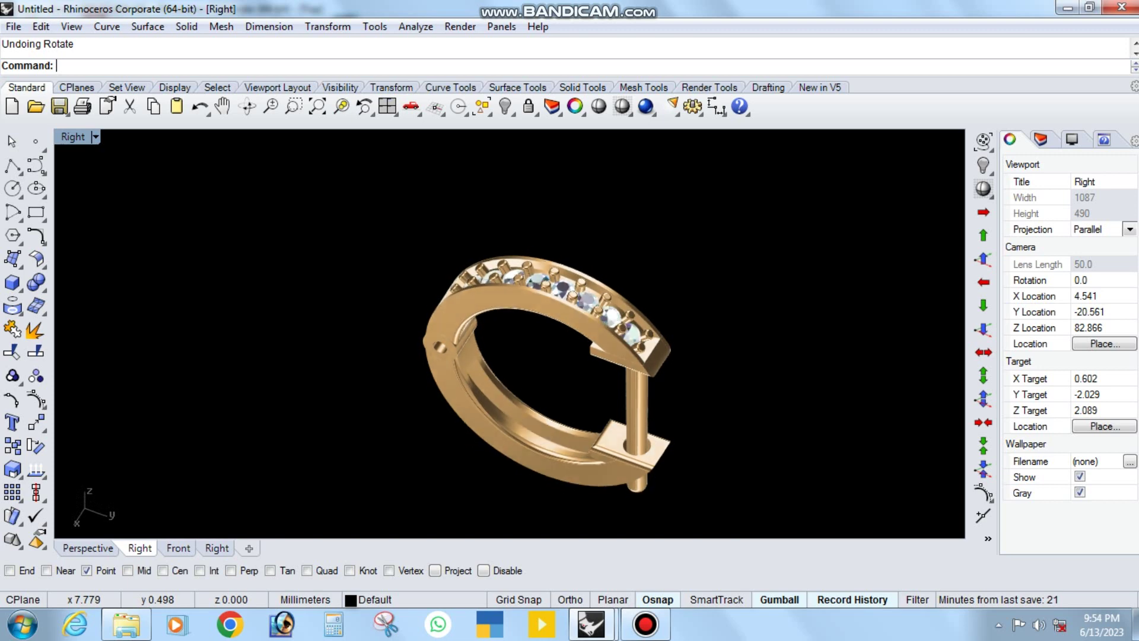
{"action": "key", "text": "Left"}
{"action": "key", "text": "Left"}
{"action": "key", "text": "Left"}
{"action": "key", "text": "Left"}
{"action": "key", "text": "Down"}
{"action": "key", "text": "Down"}
{"action": "key", "text": "Down"}
{"action": "key", "text": "Down"}
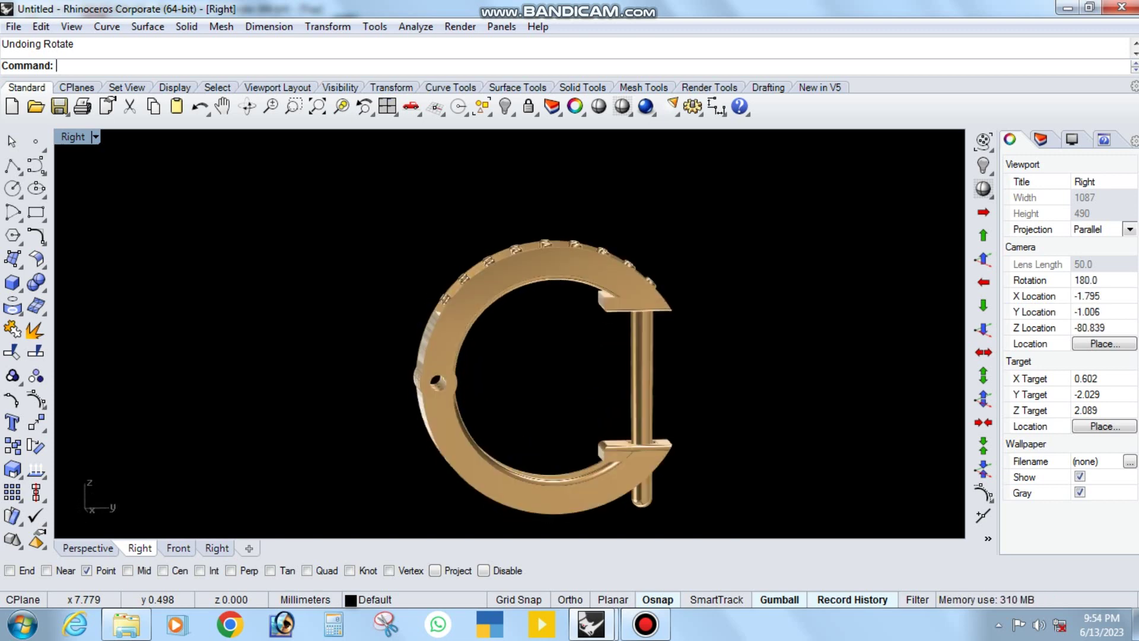
{"action": "key", "text": "Down"}
{"action": "key", "text": "Down"}
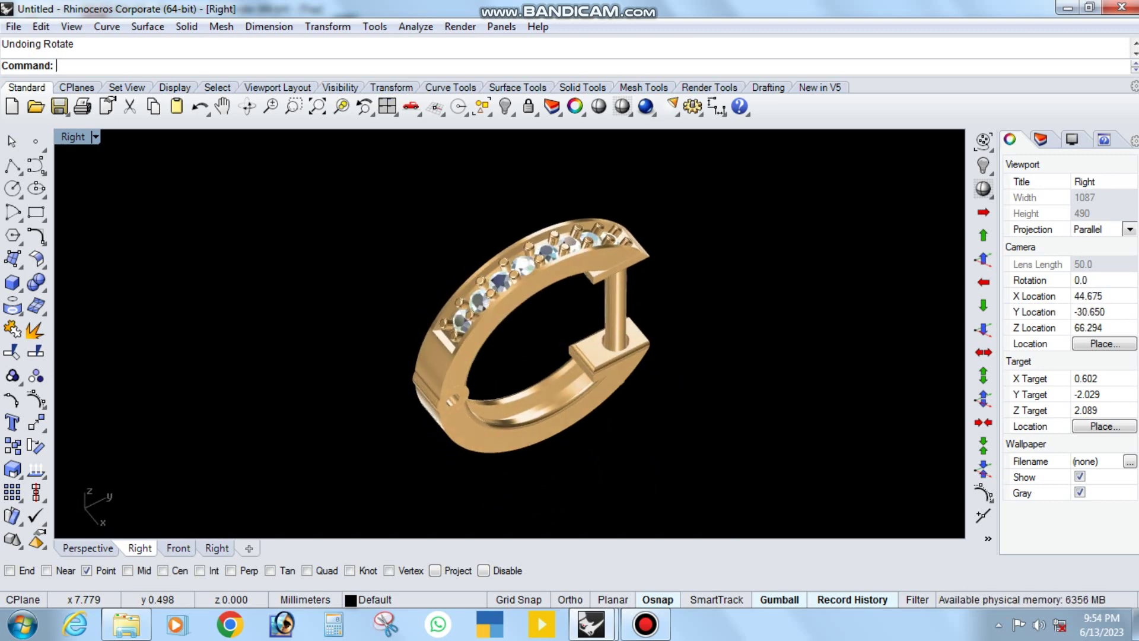